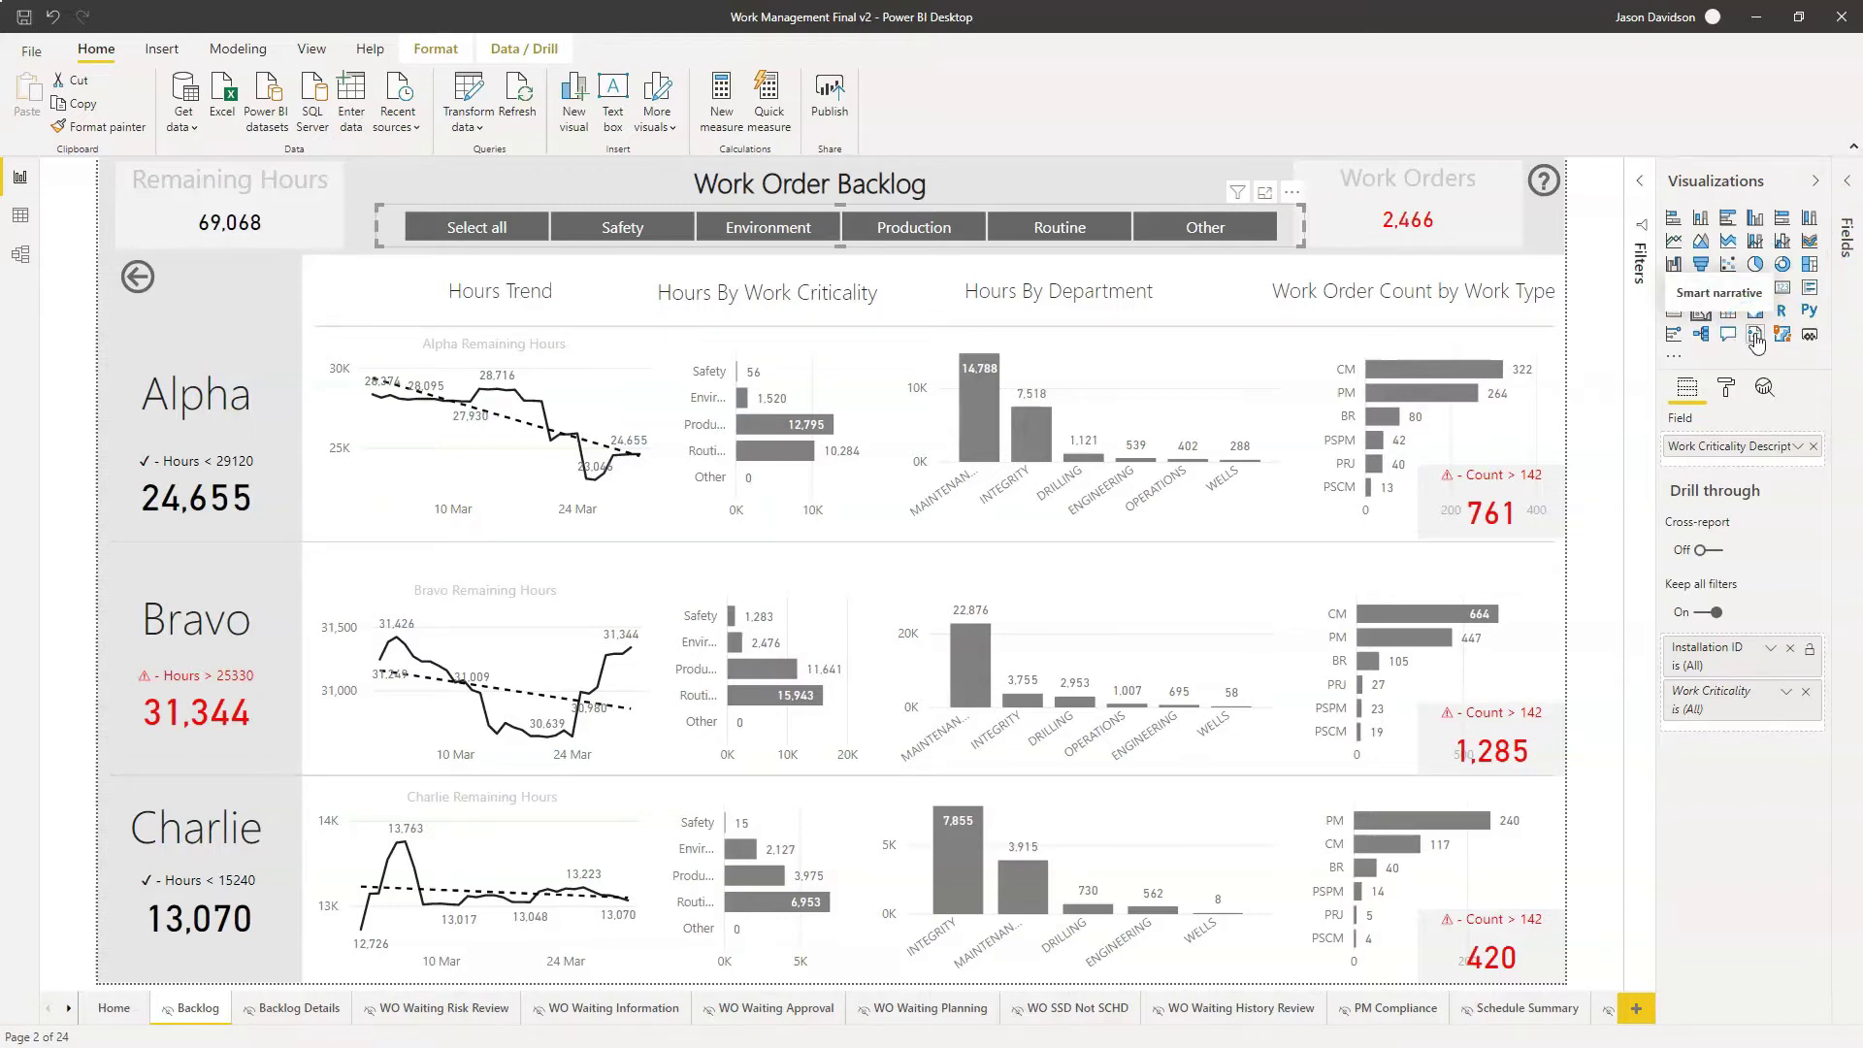
# Add a Smart narrative visual to the Work Order Backlog page and expand the Fields pane
pyautogui.click(1075, 174)
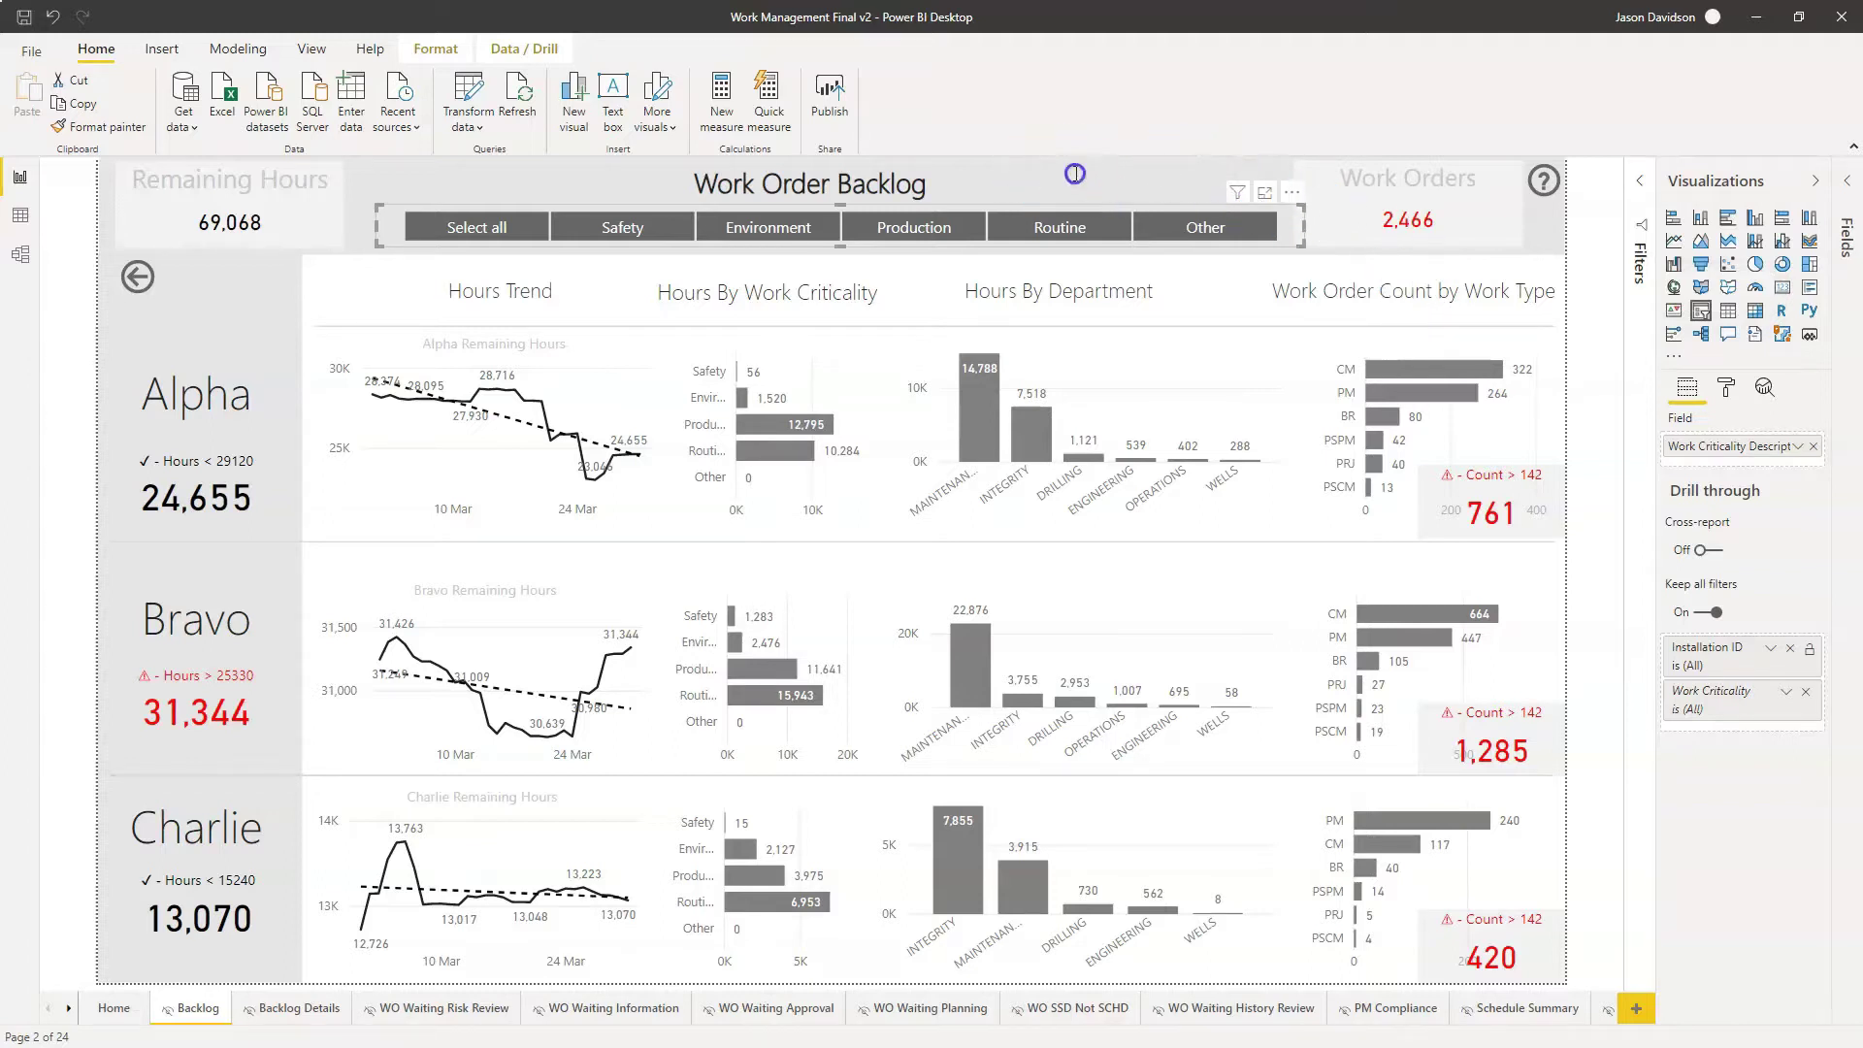
pyautogui.click(1588, 234)
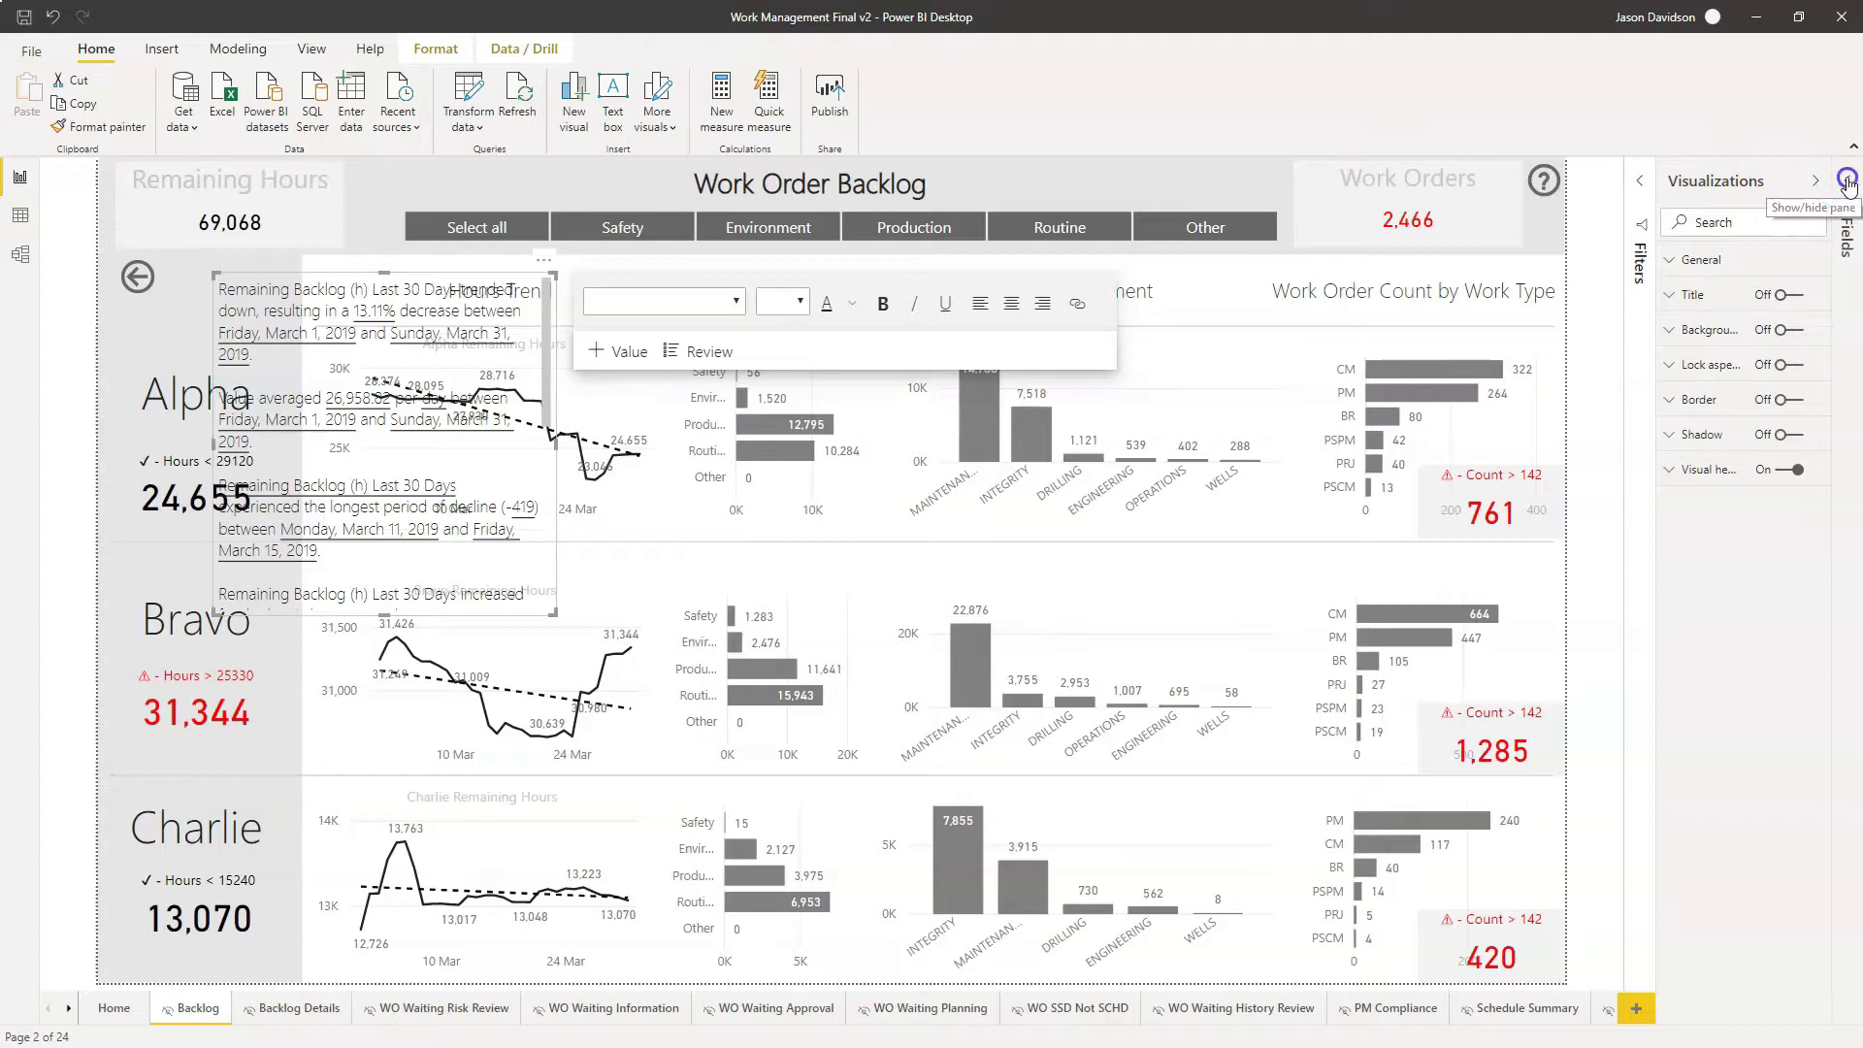
pyautogui.click(1848, 186)
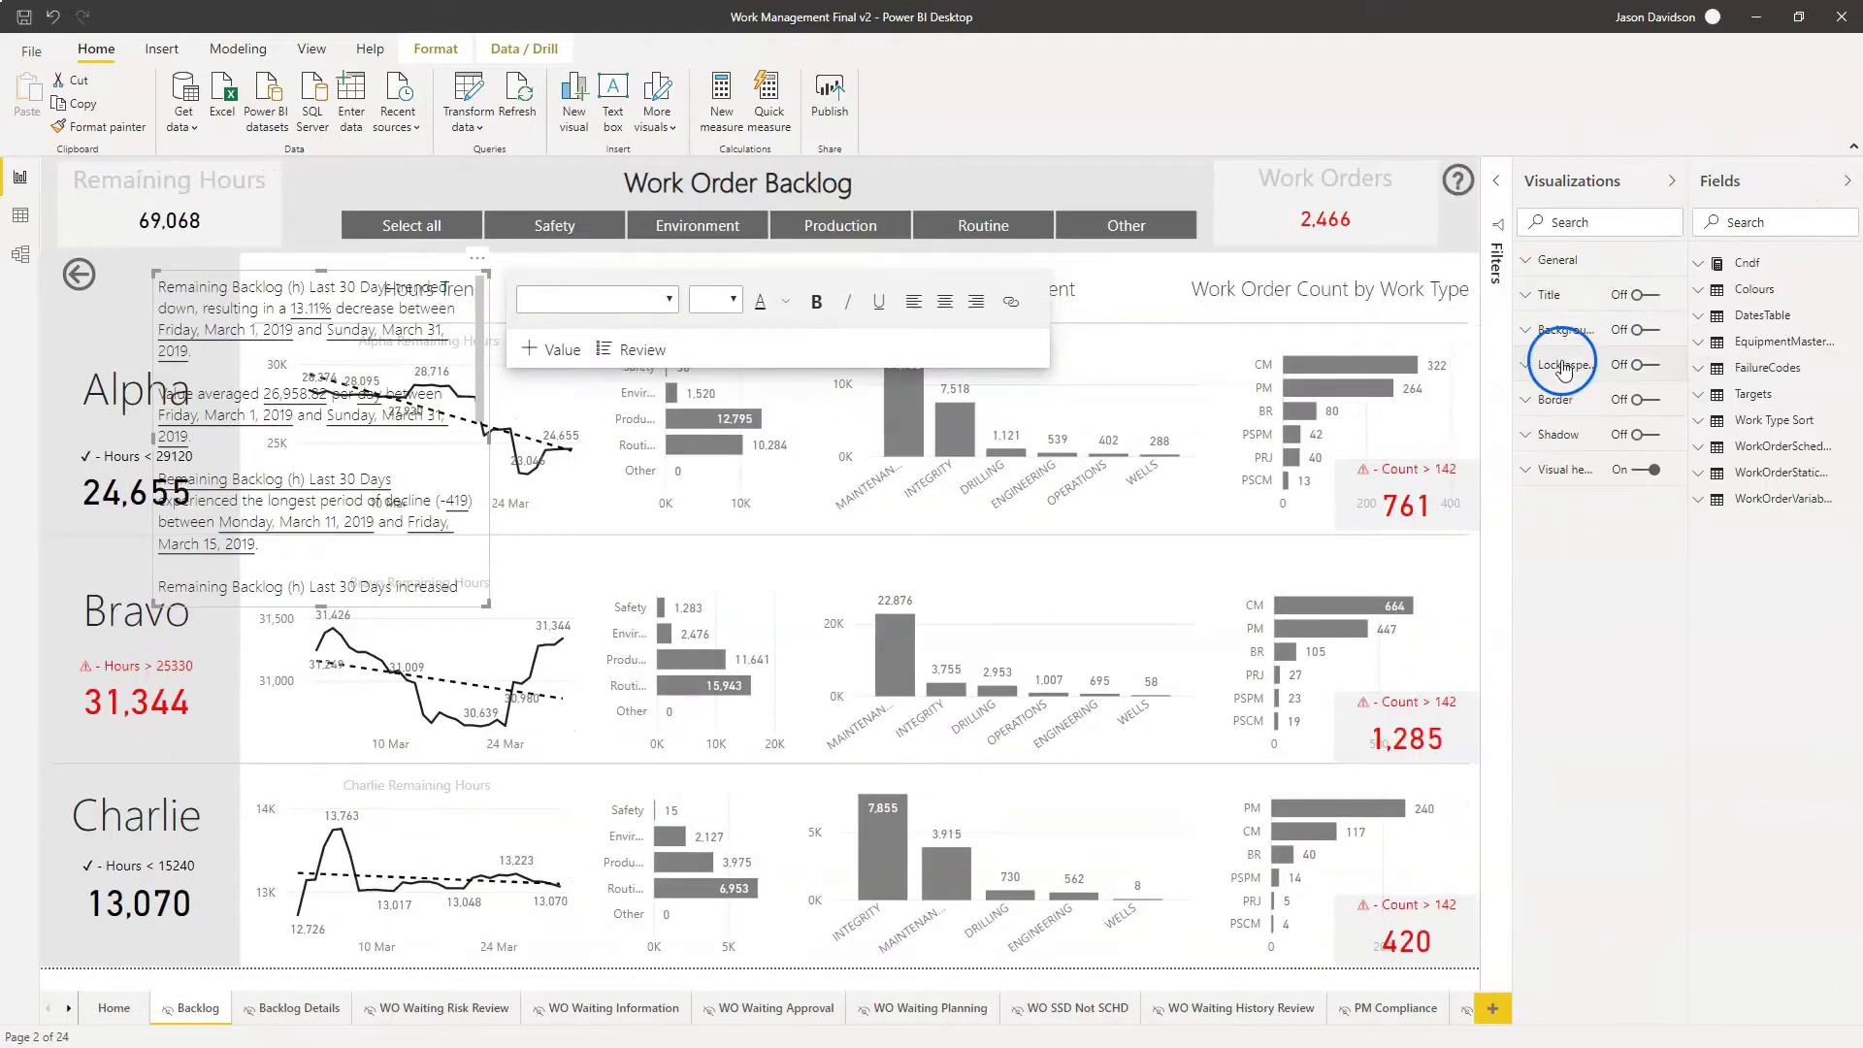
# Turn on the background of the smart narrative visual
pyautogui.click(1639, 330)
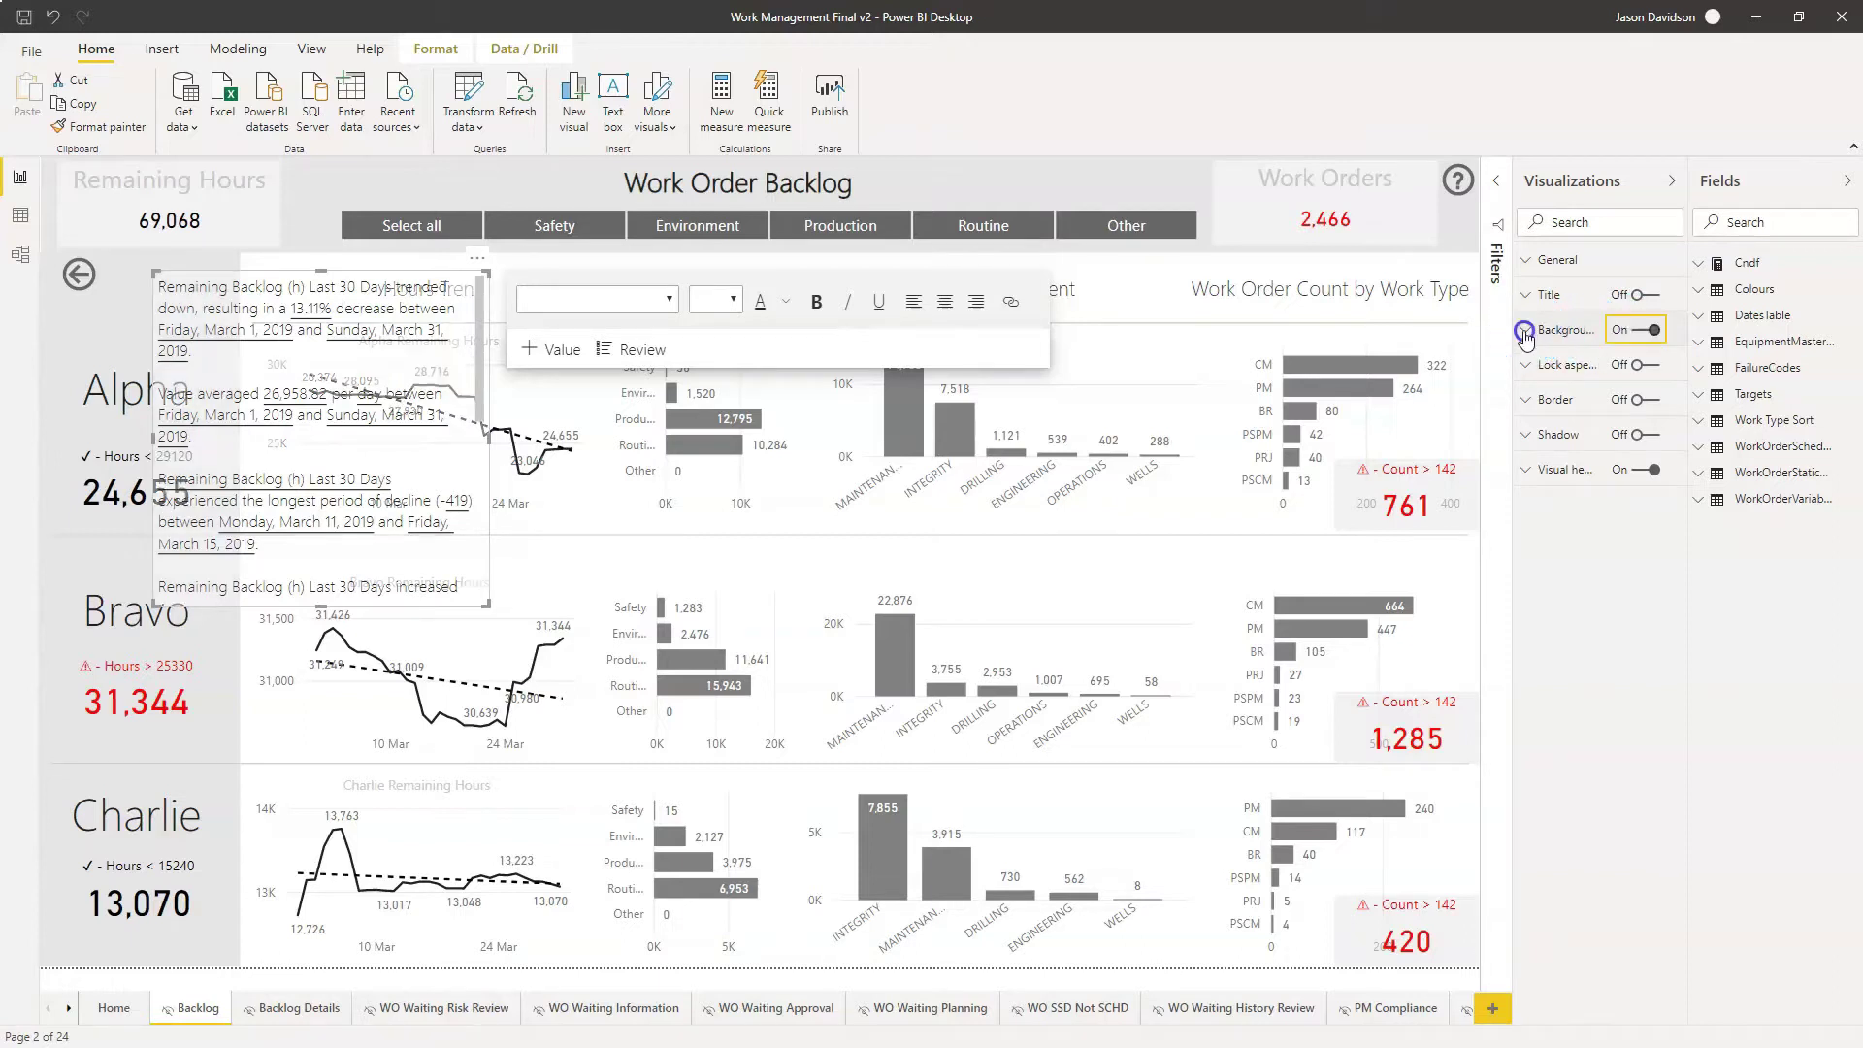
pyautogui.click(1526, 332)
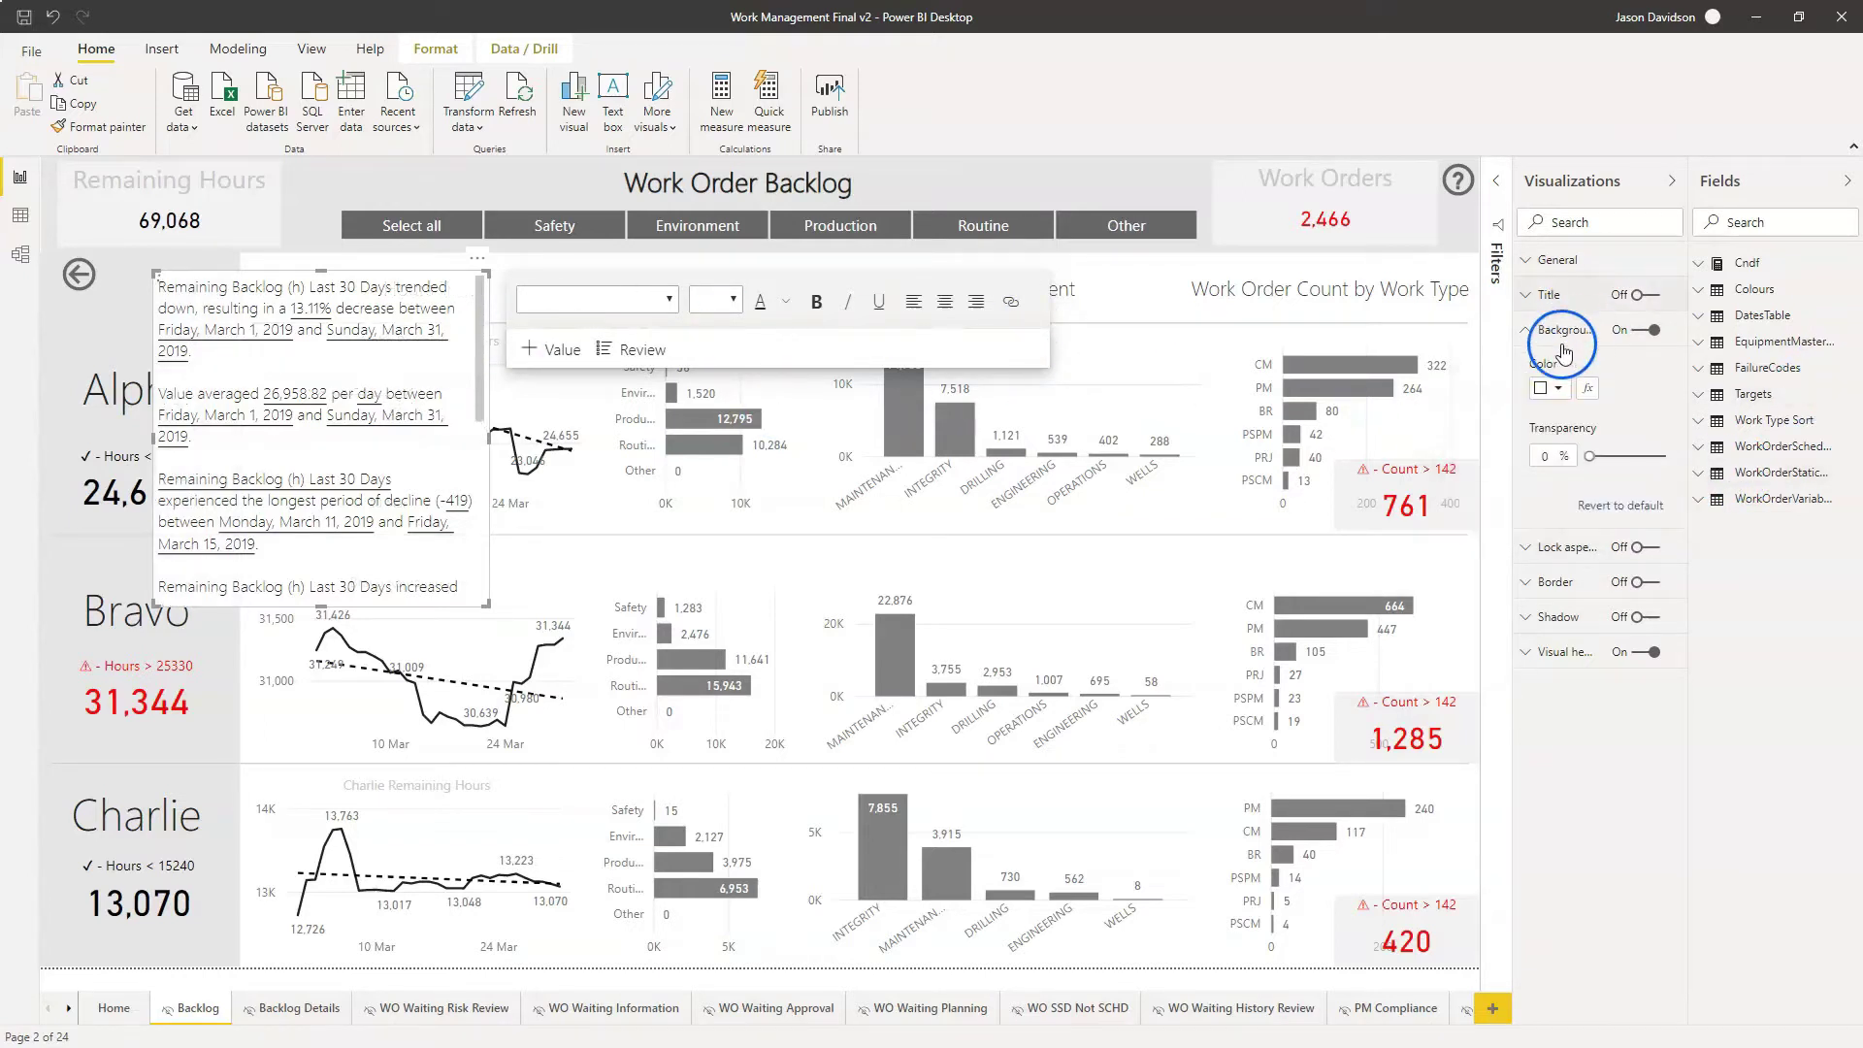
pyautogui.click(1526, 330)
# Move the smart narrative over the Work Order Count by Work Type column and stretch it to the full height of the chart area
pyautogui.click(1672, 184)
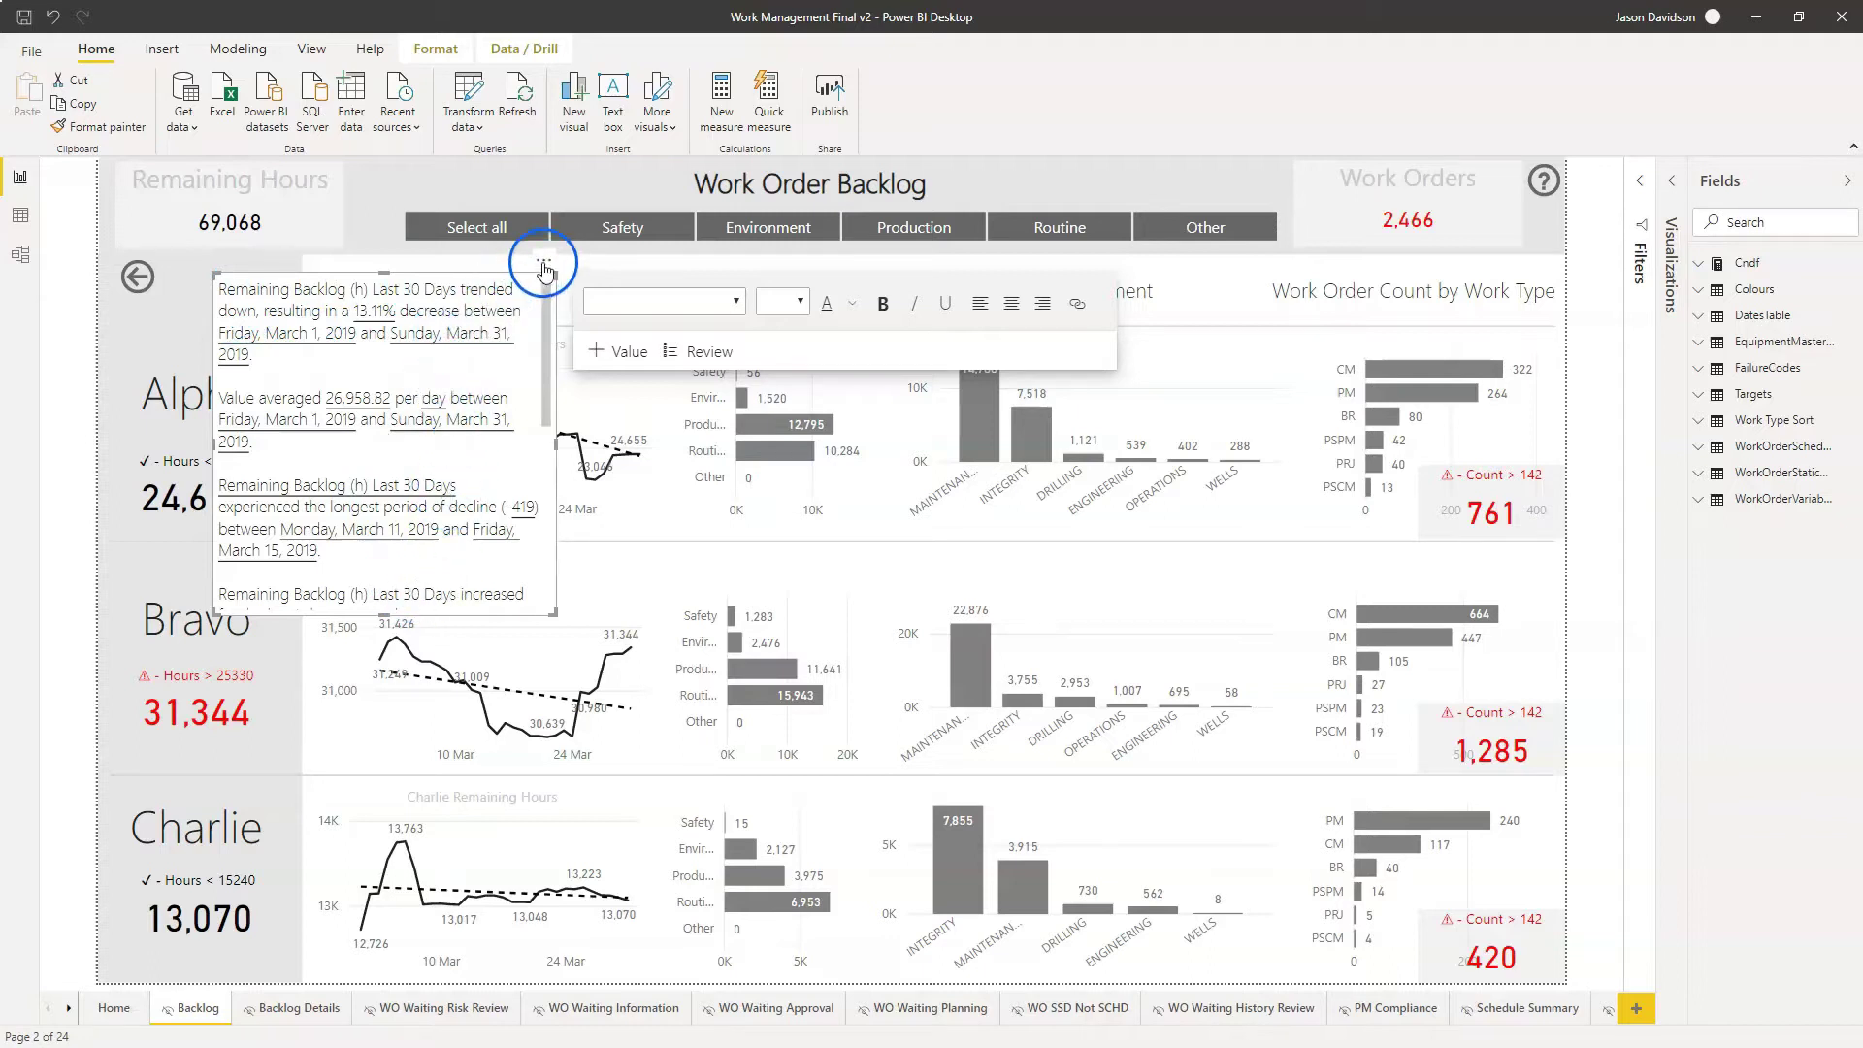
pyautogui.moveTo(543, 266); pyautogui.dragTo(844, 339)
pyautogui.moveTo(974, 333); pyautogui.dragTo(1606, 258)
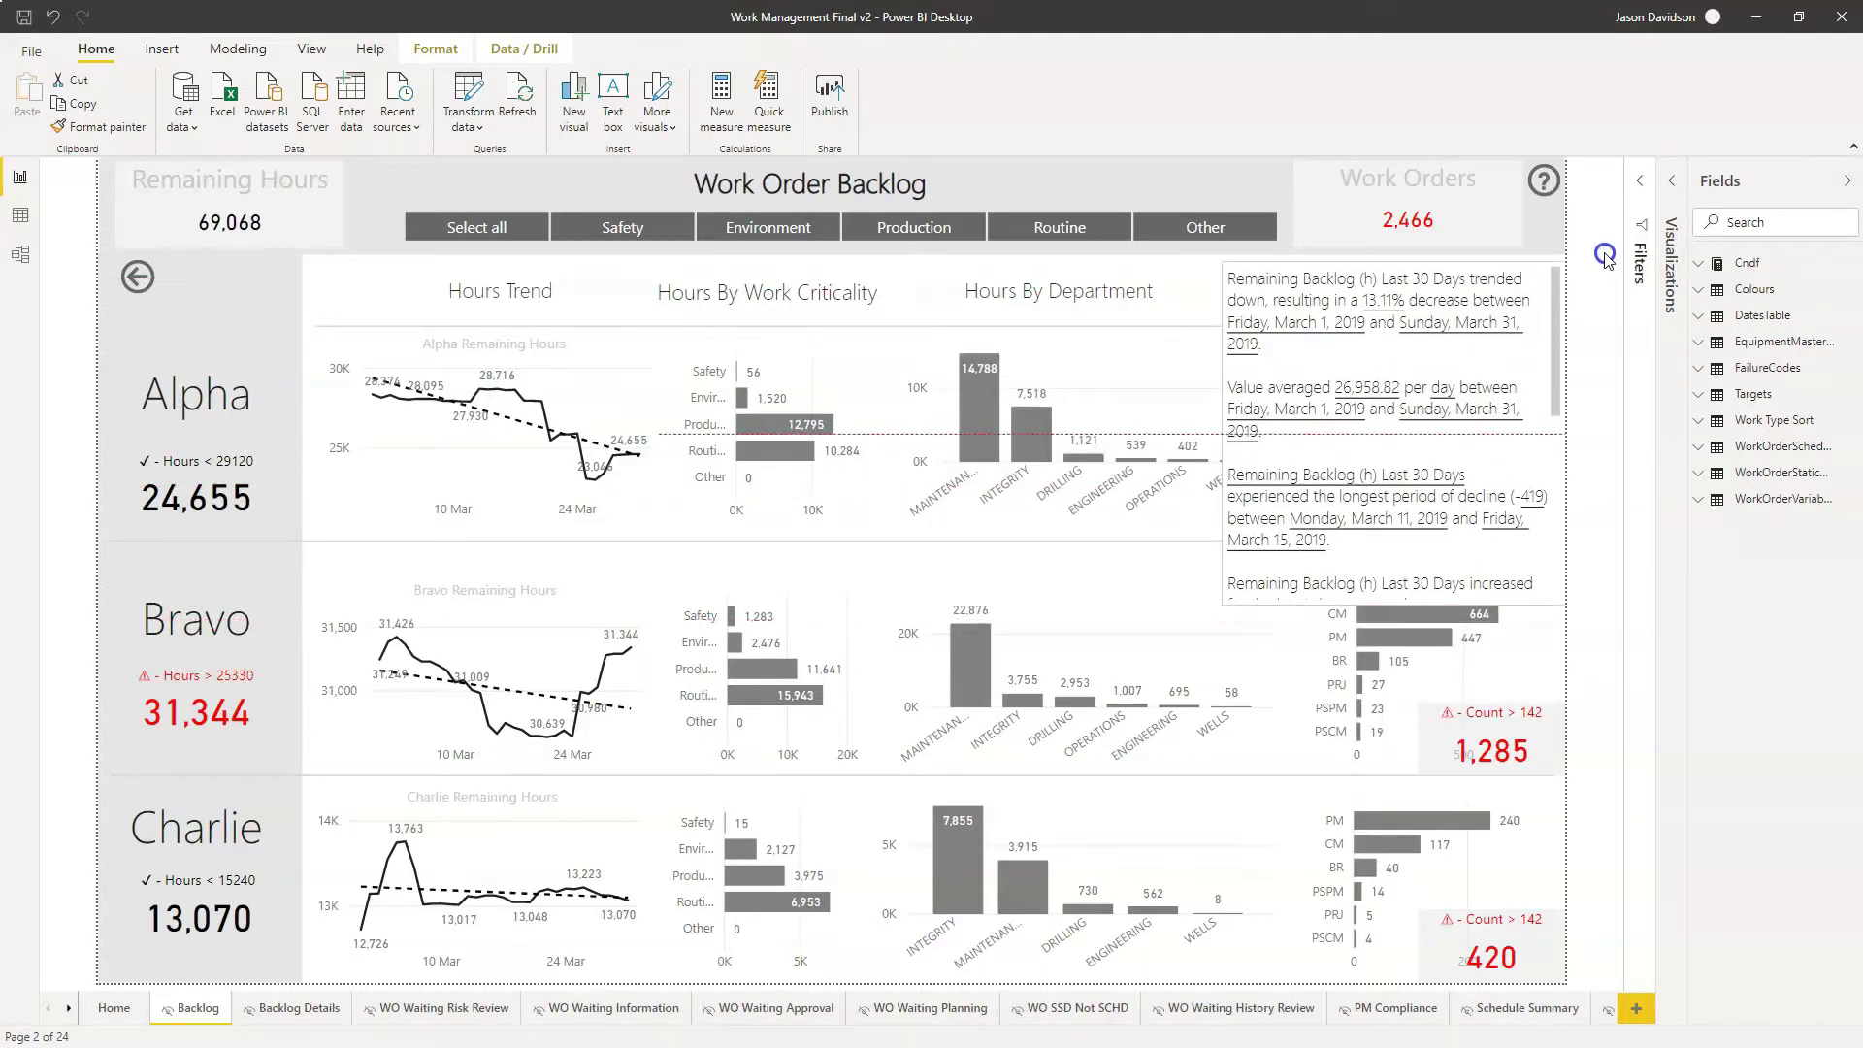
pyautogui.click(1387, 601)
pyautogui.moveTo(1388, 602); pyautogui.dragTo(1439, 993)
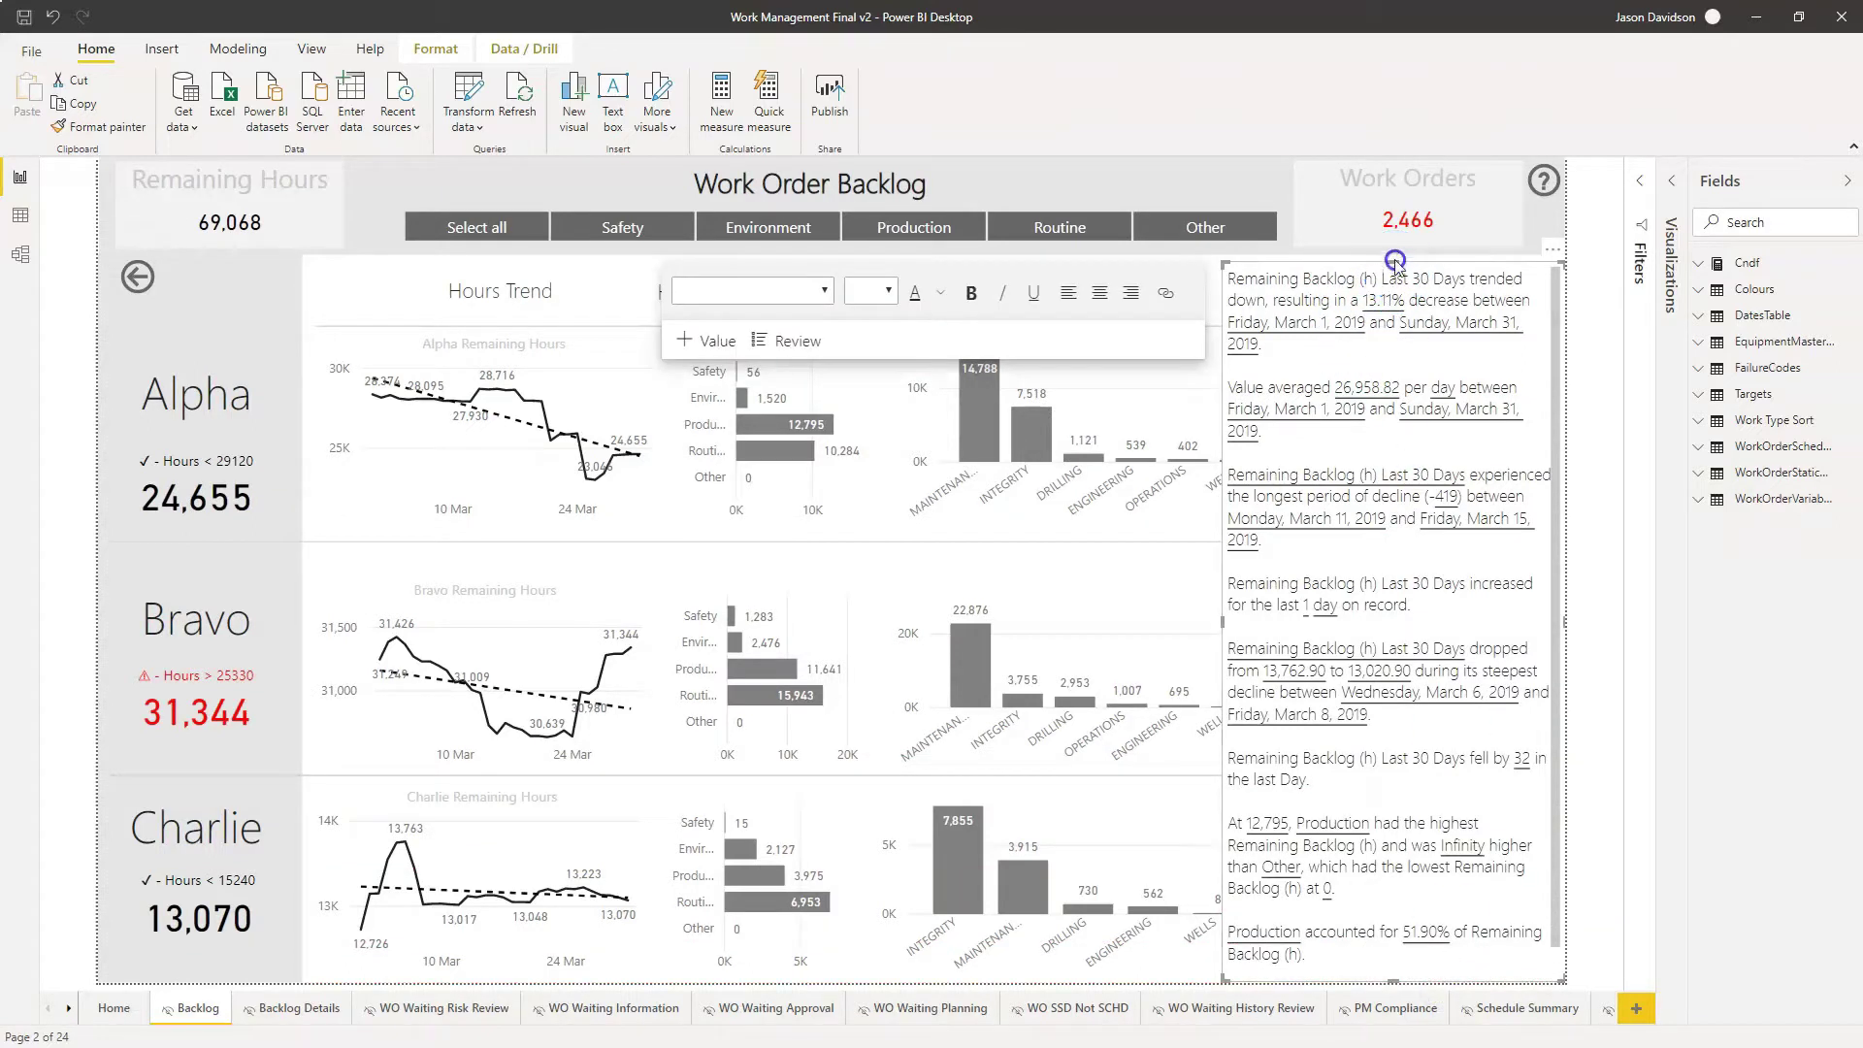
pyautogui.moveTo(1394, 262); pyautogui.dragTo(1394, 256)
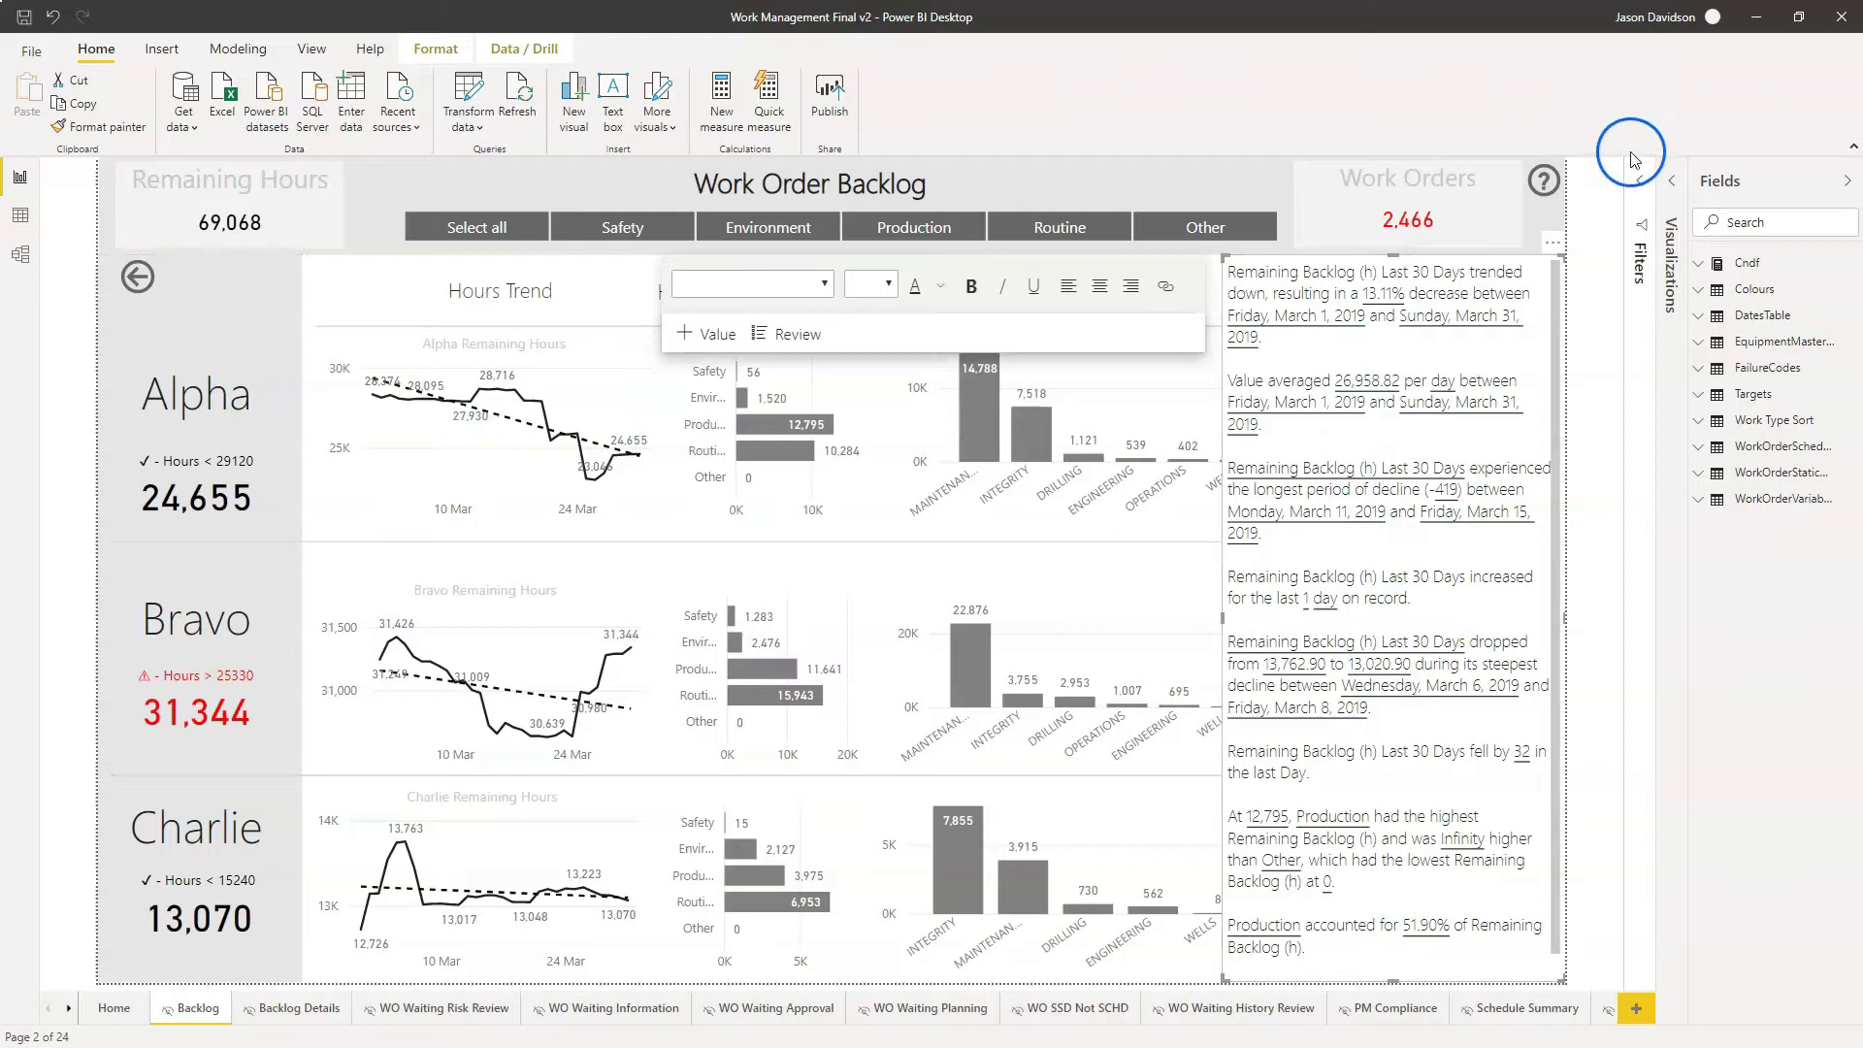
# Expand the Filters and Visualizations panes and compare the generated narrative with the Alpha, Bravo and Charlie charts
pyautogui.click(1646, 189)
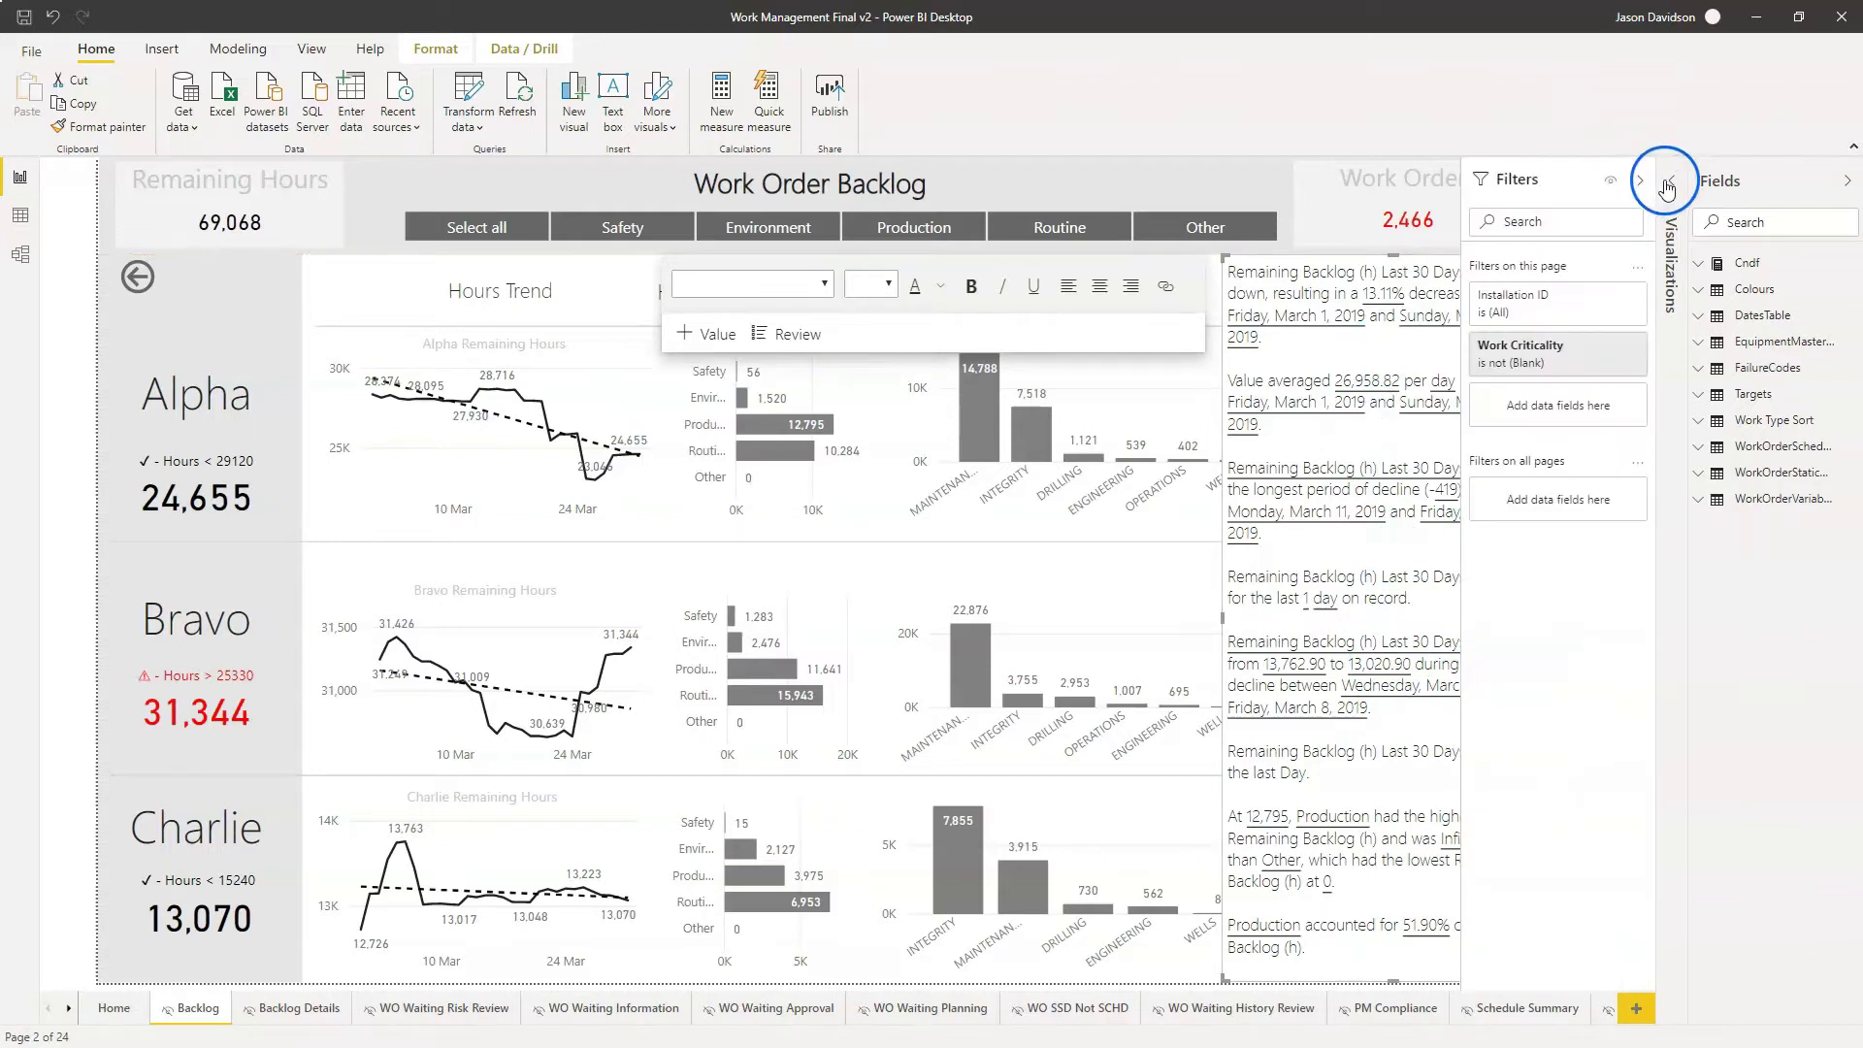
pyautogui.click(1671, 184)
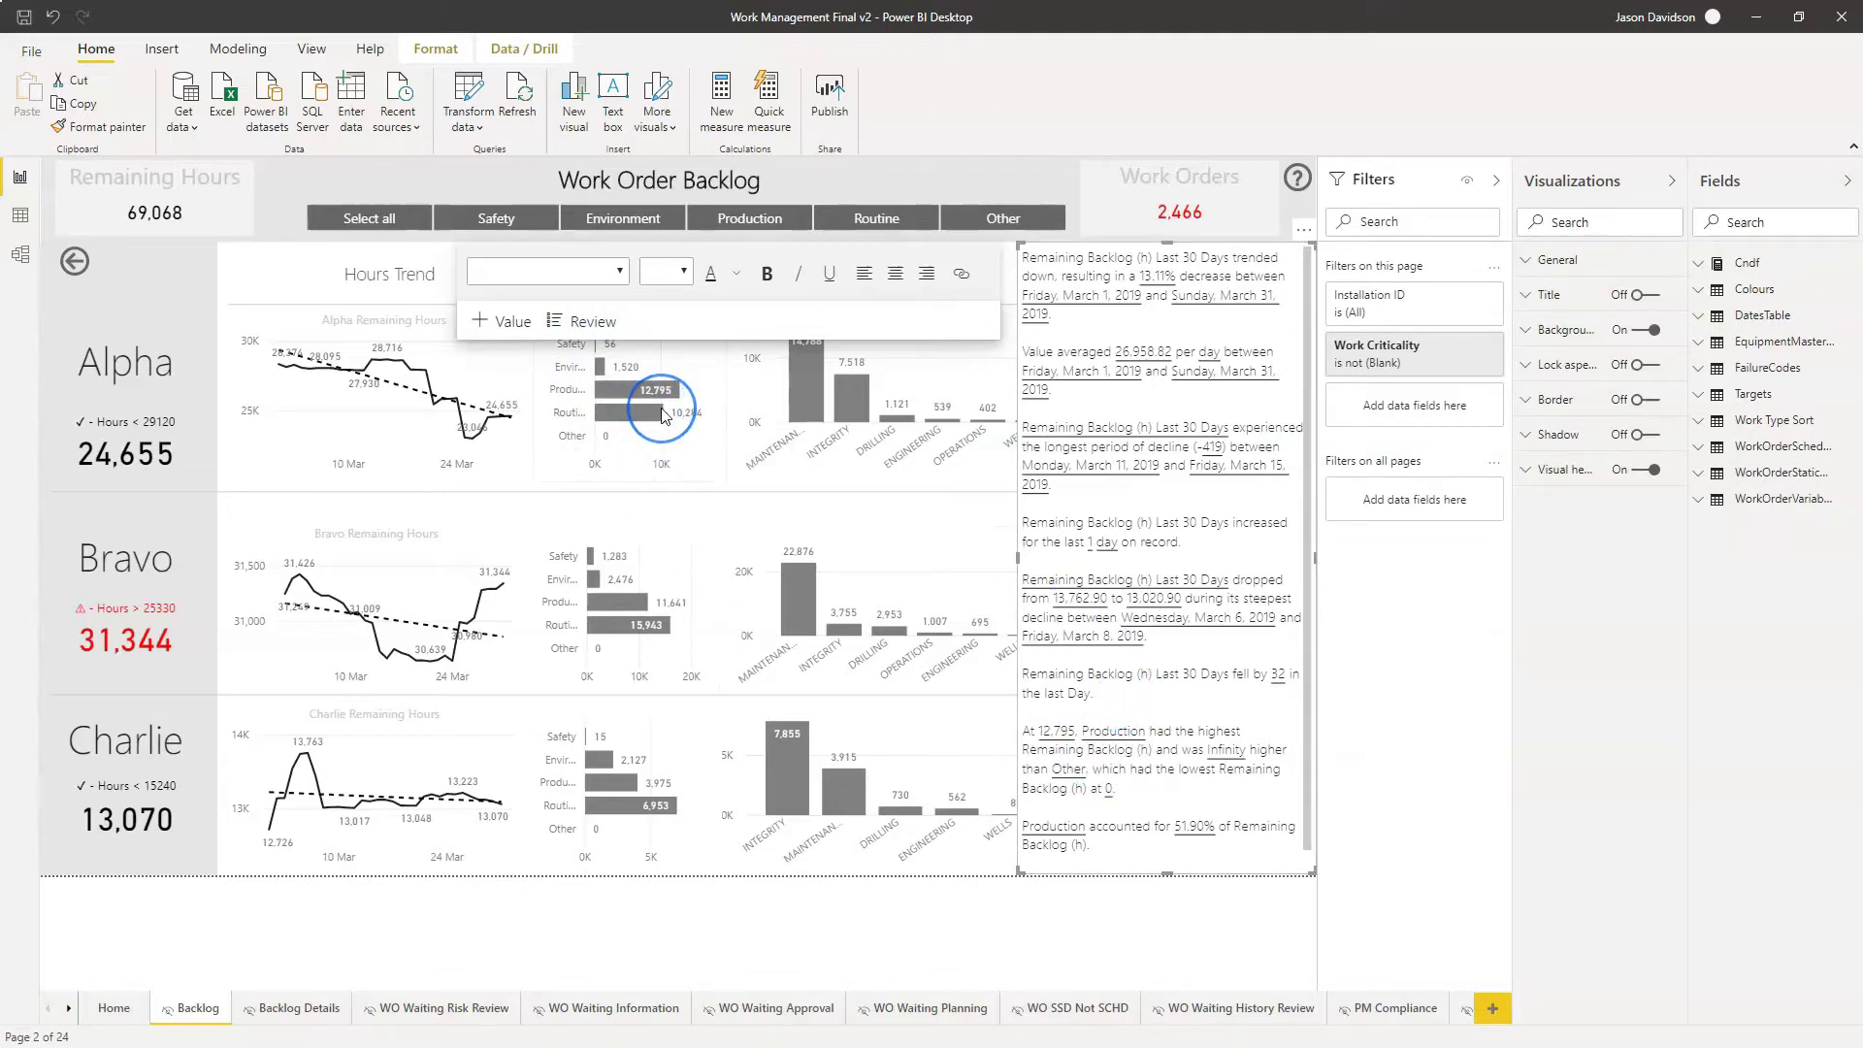
pyautogui.moveTo(664, 415)
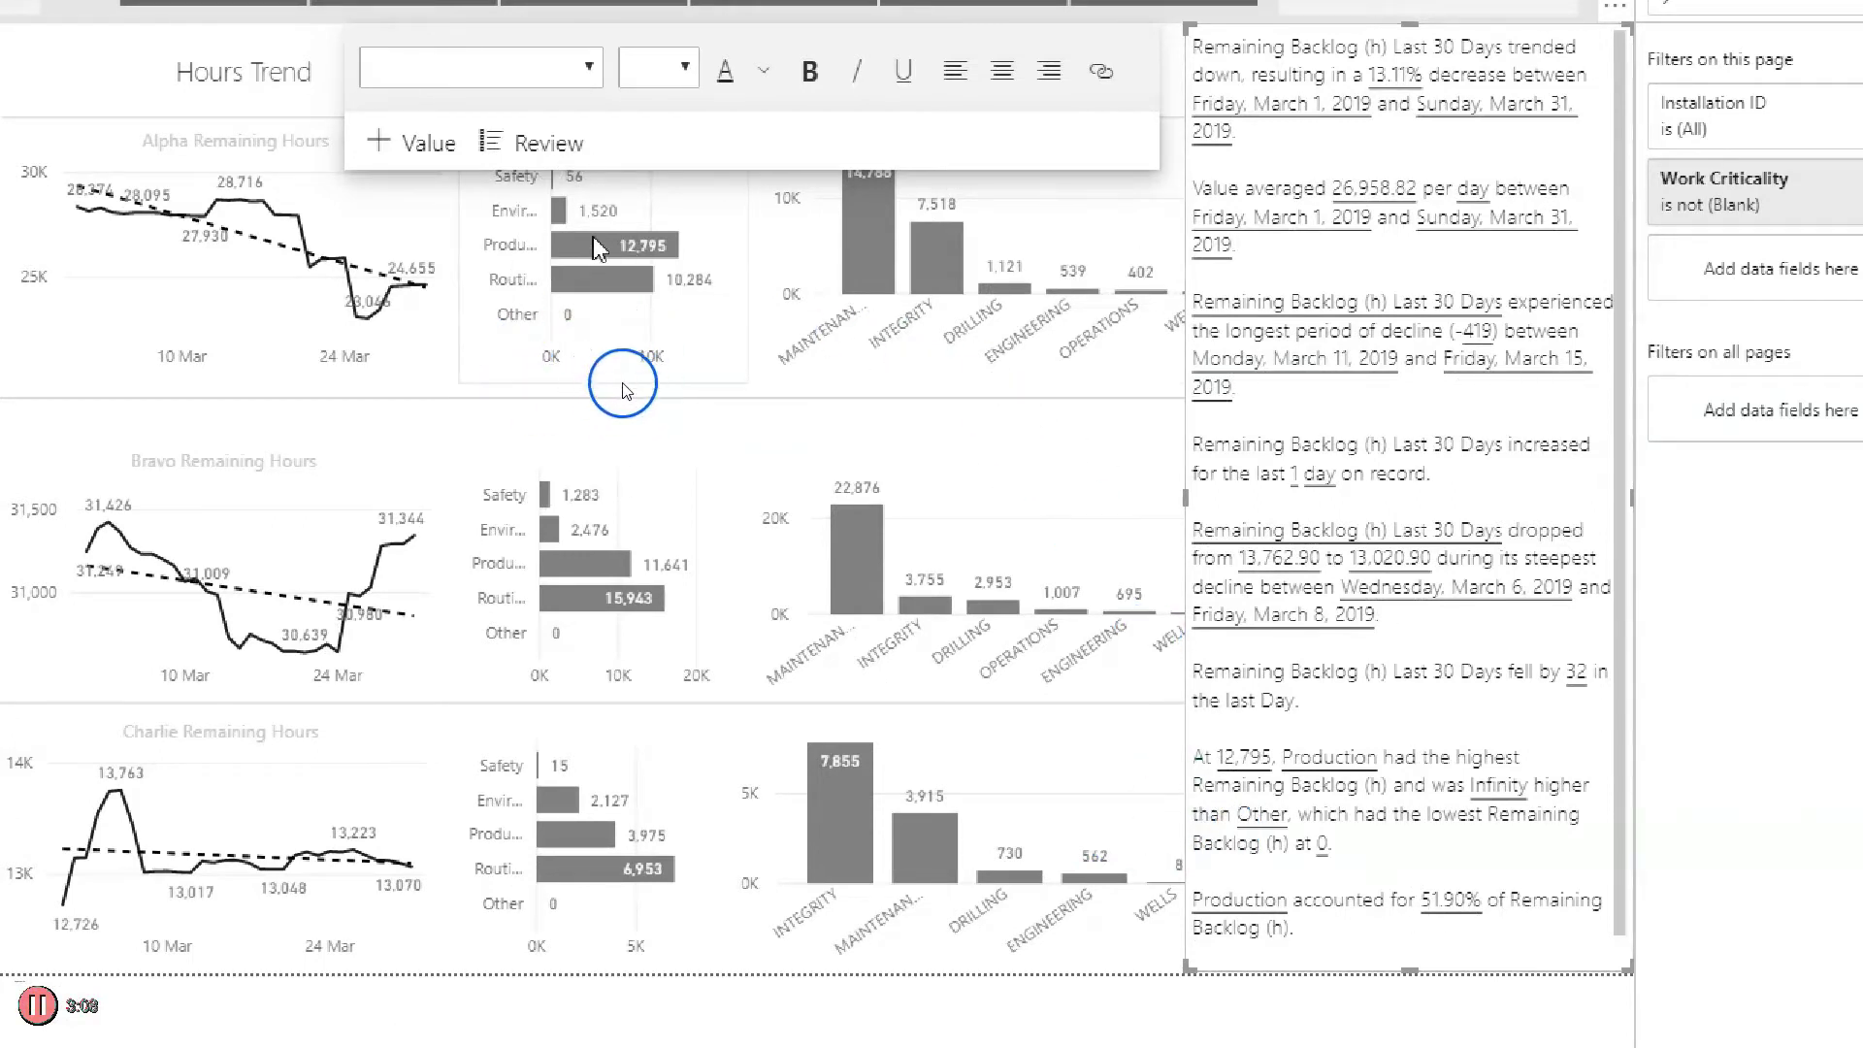
pyautogui.scroll(-1, 1261, 844)
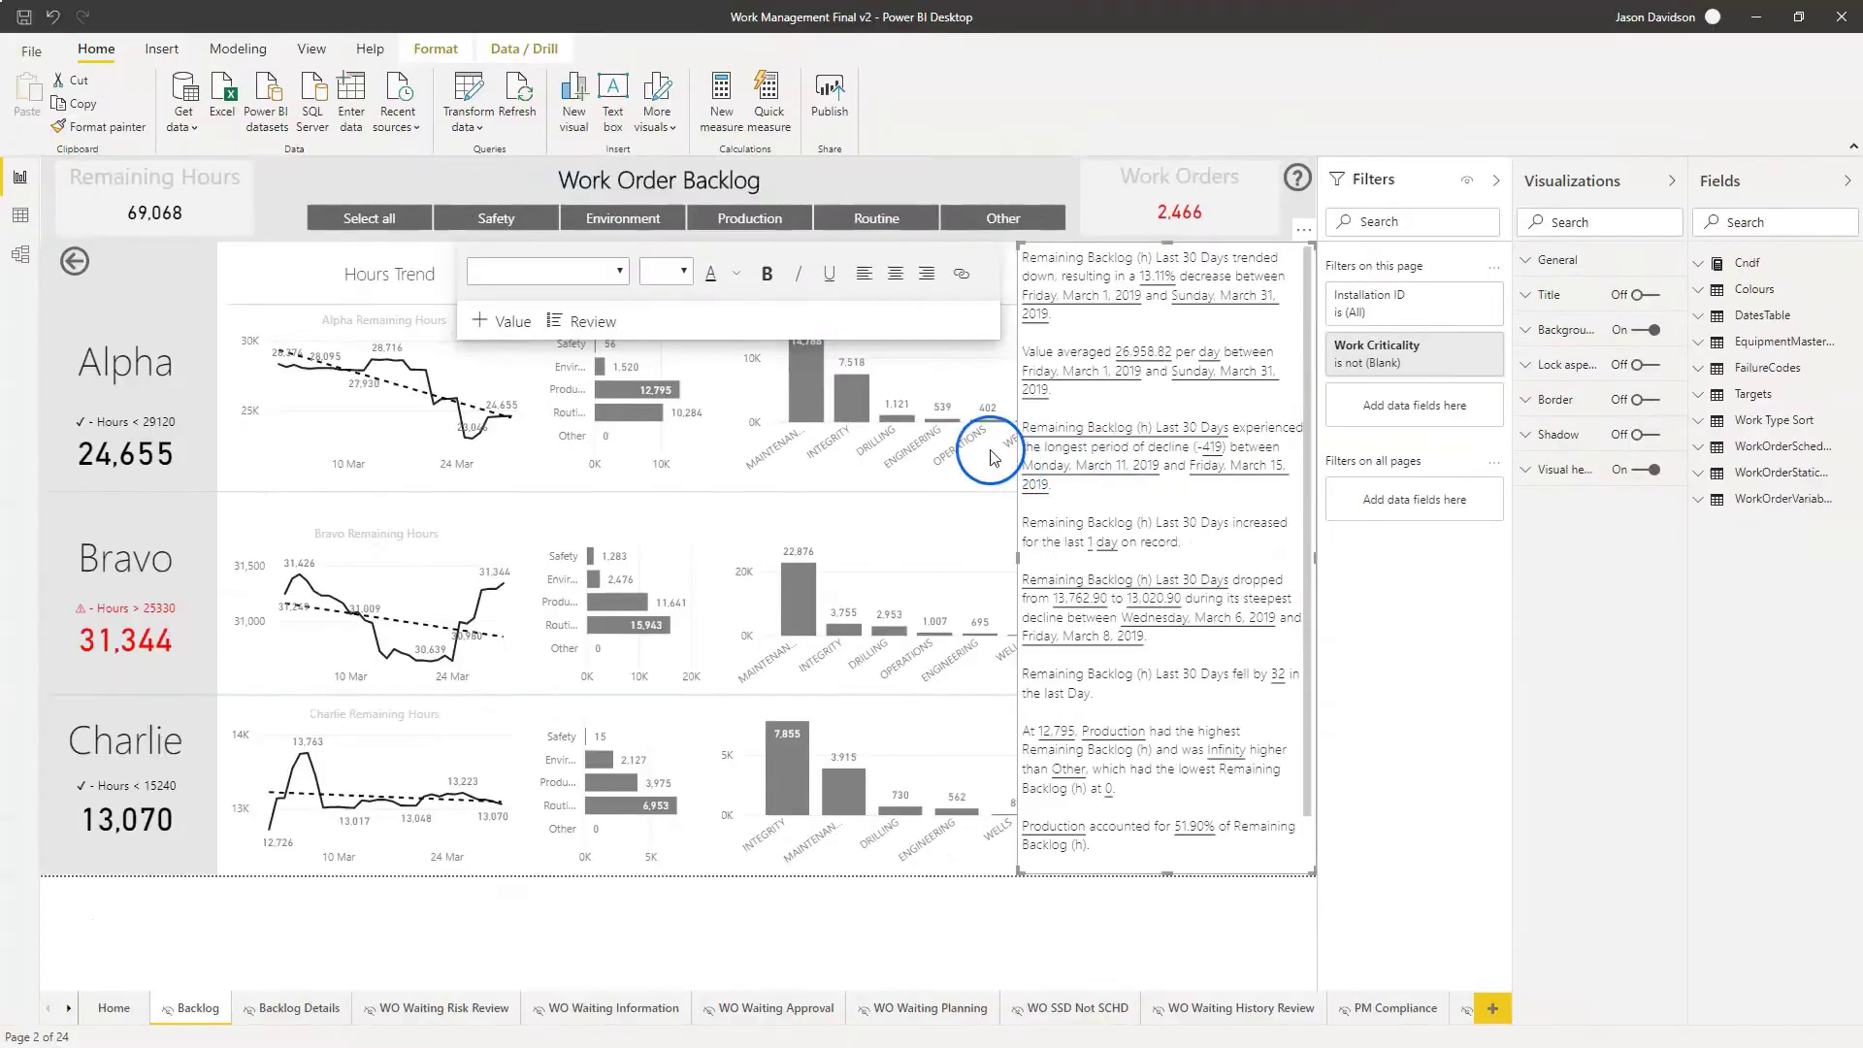
# Insert the headings Alpha, Bravo, Charlie and Alpha above the matching narrative paragraphs and make them bold
pyautogui.click(1025, 258)
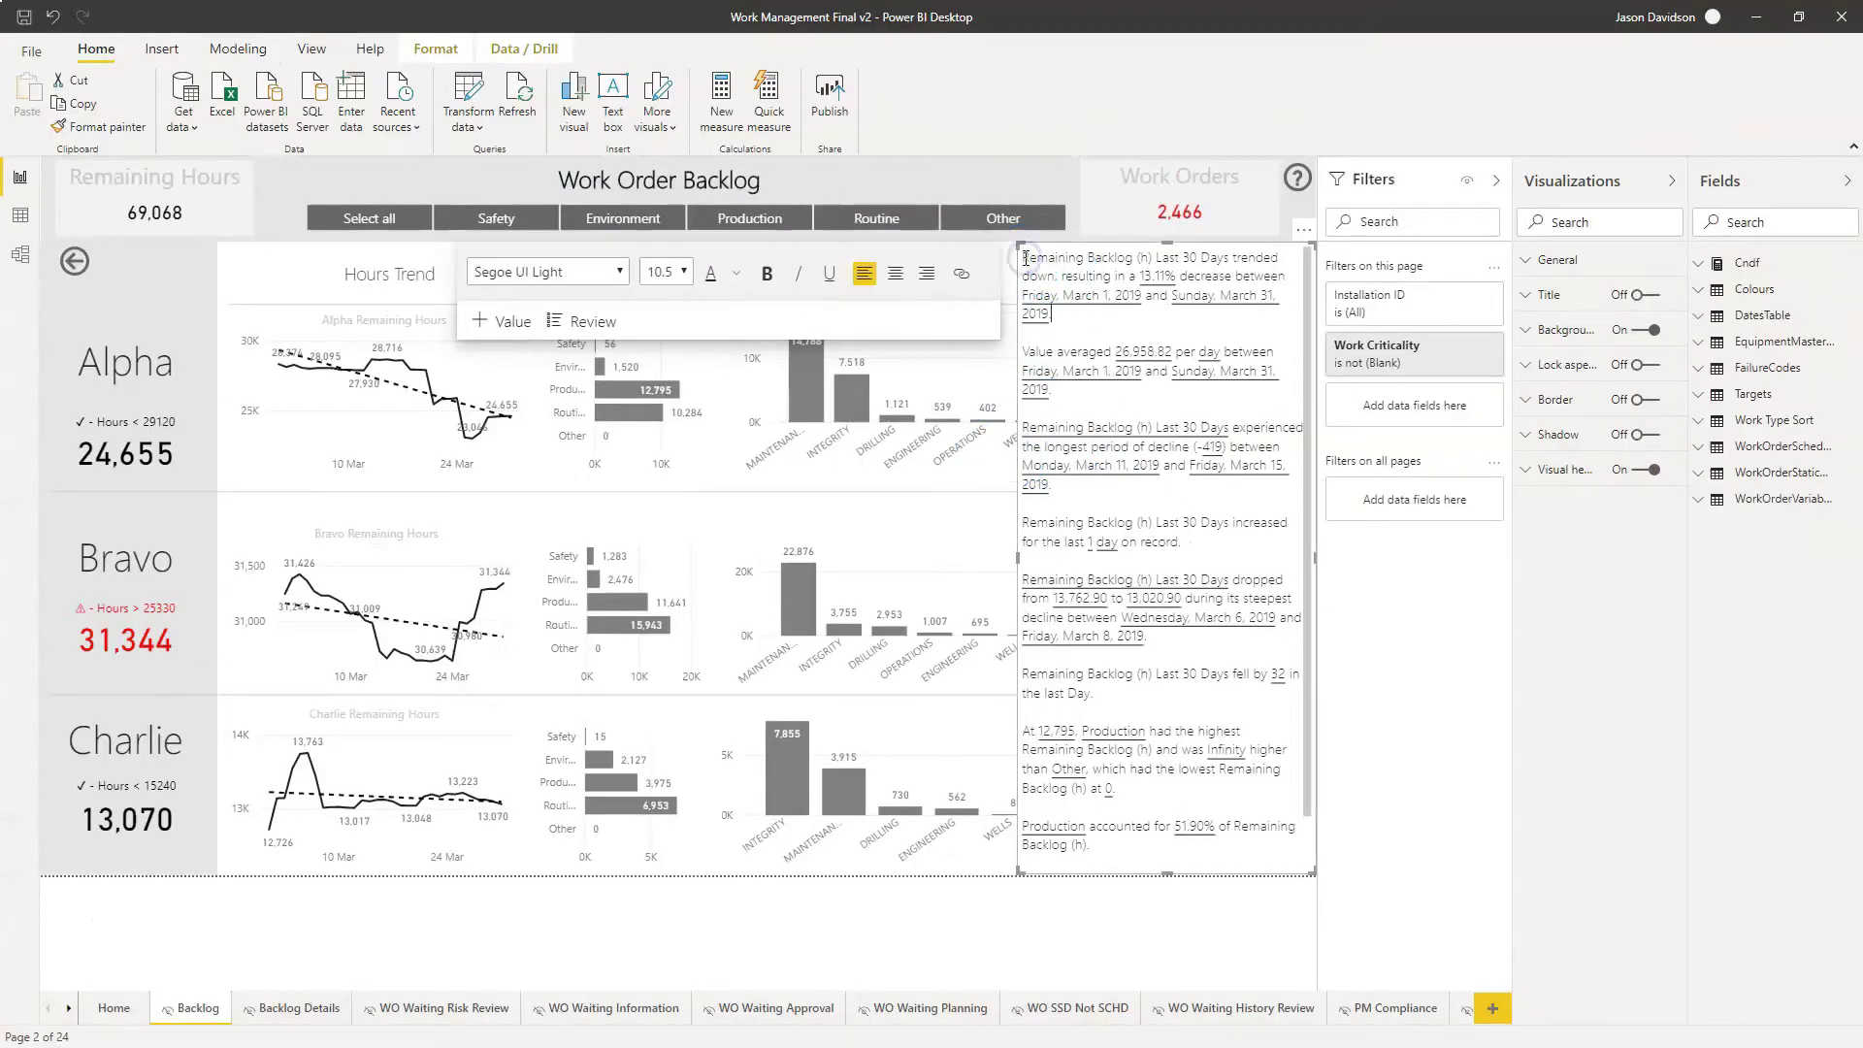
pyautogui.click(1084, 271)
pyautogui.press('Return')
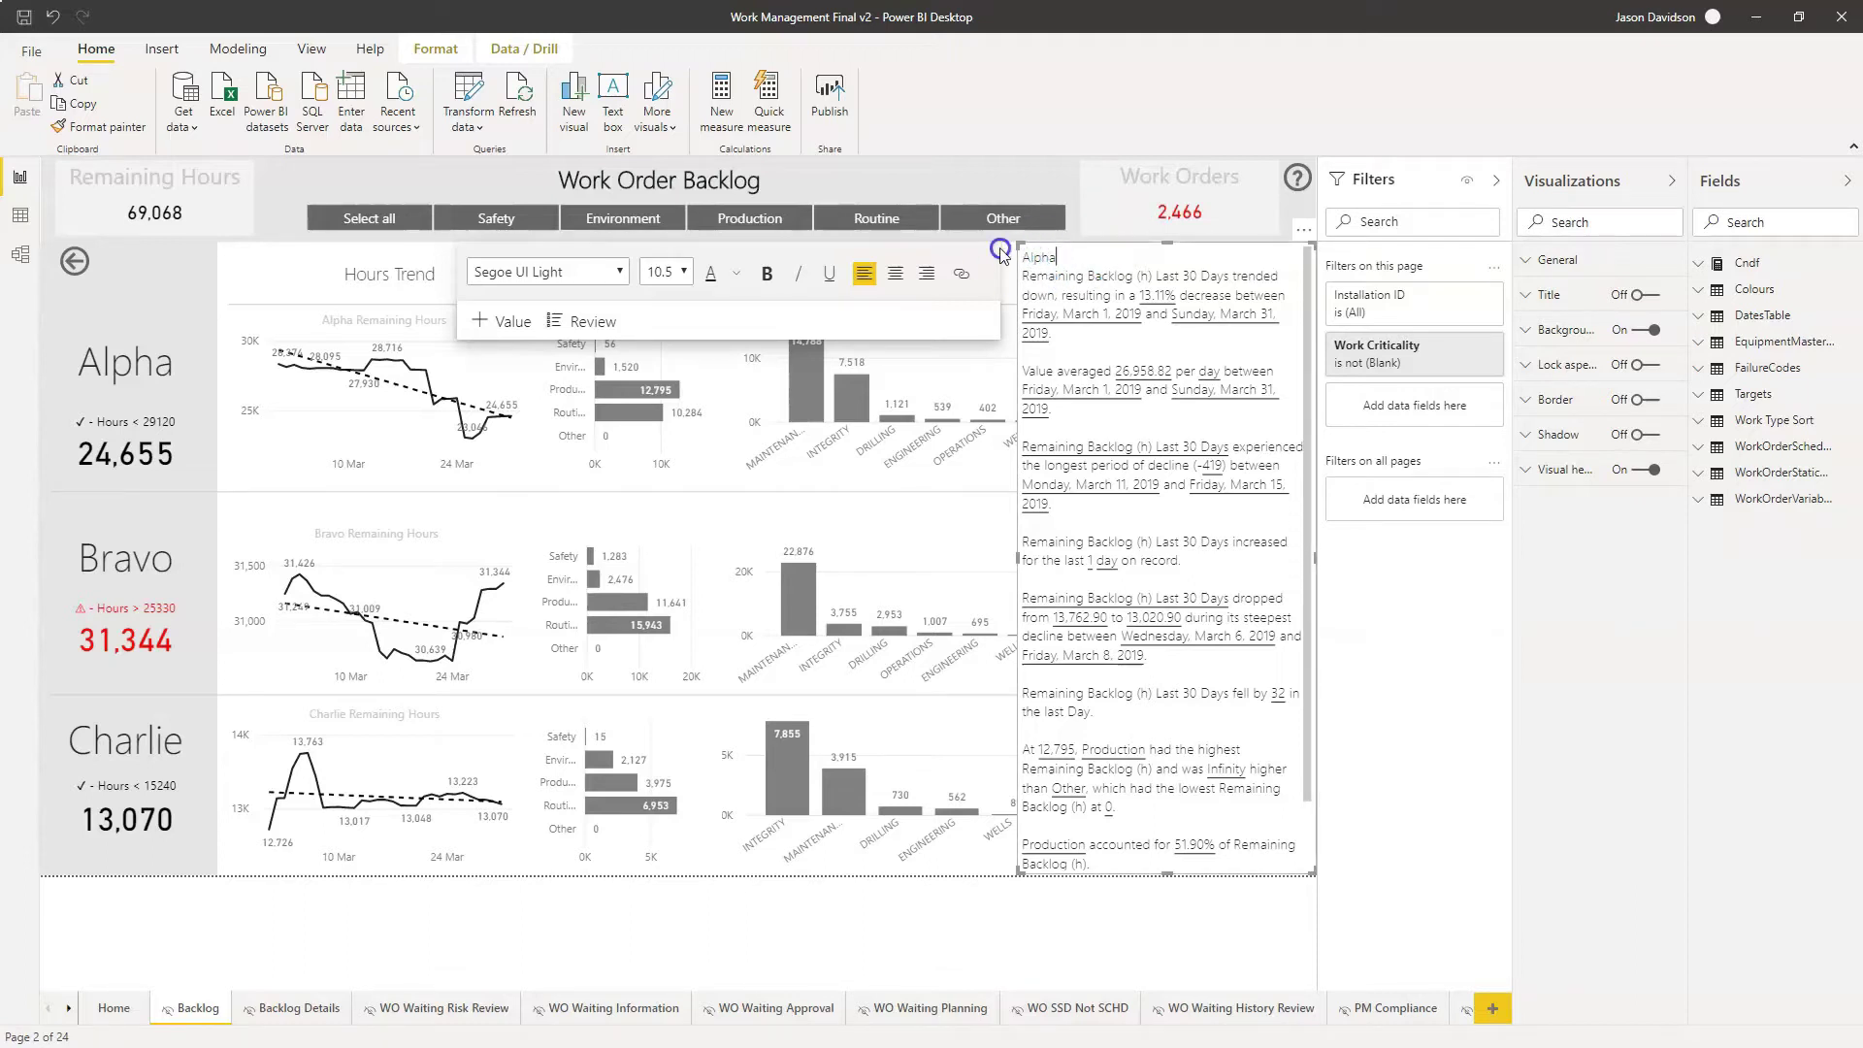
pyautogui.click(1041, 262)
pyautogui.moveTo(1015, 258); pyautogui.dragTo(1027, 250)
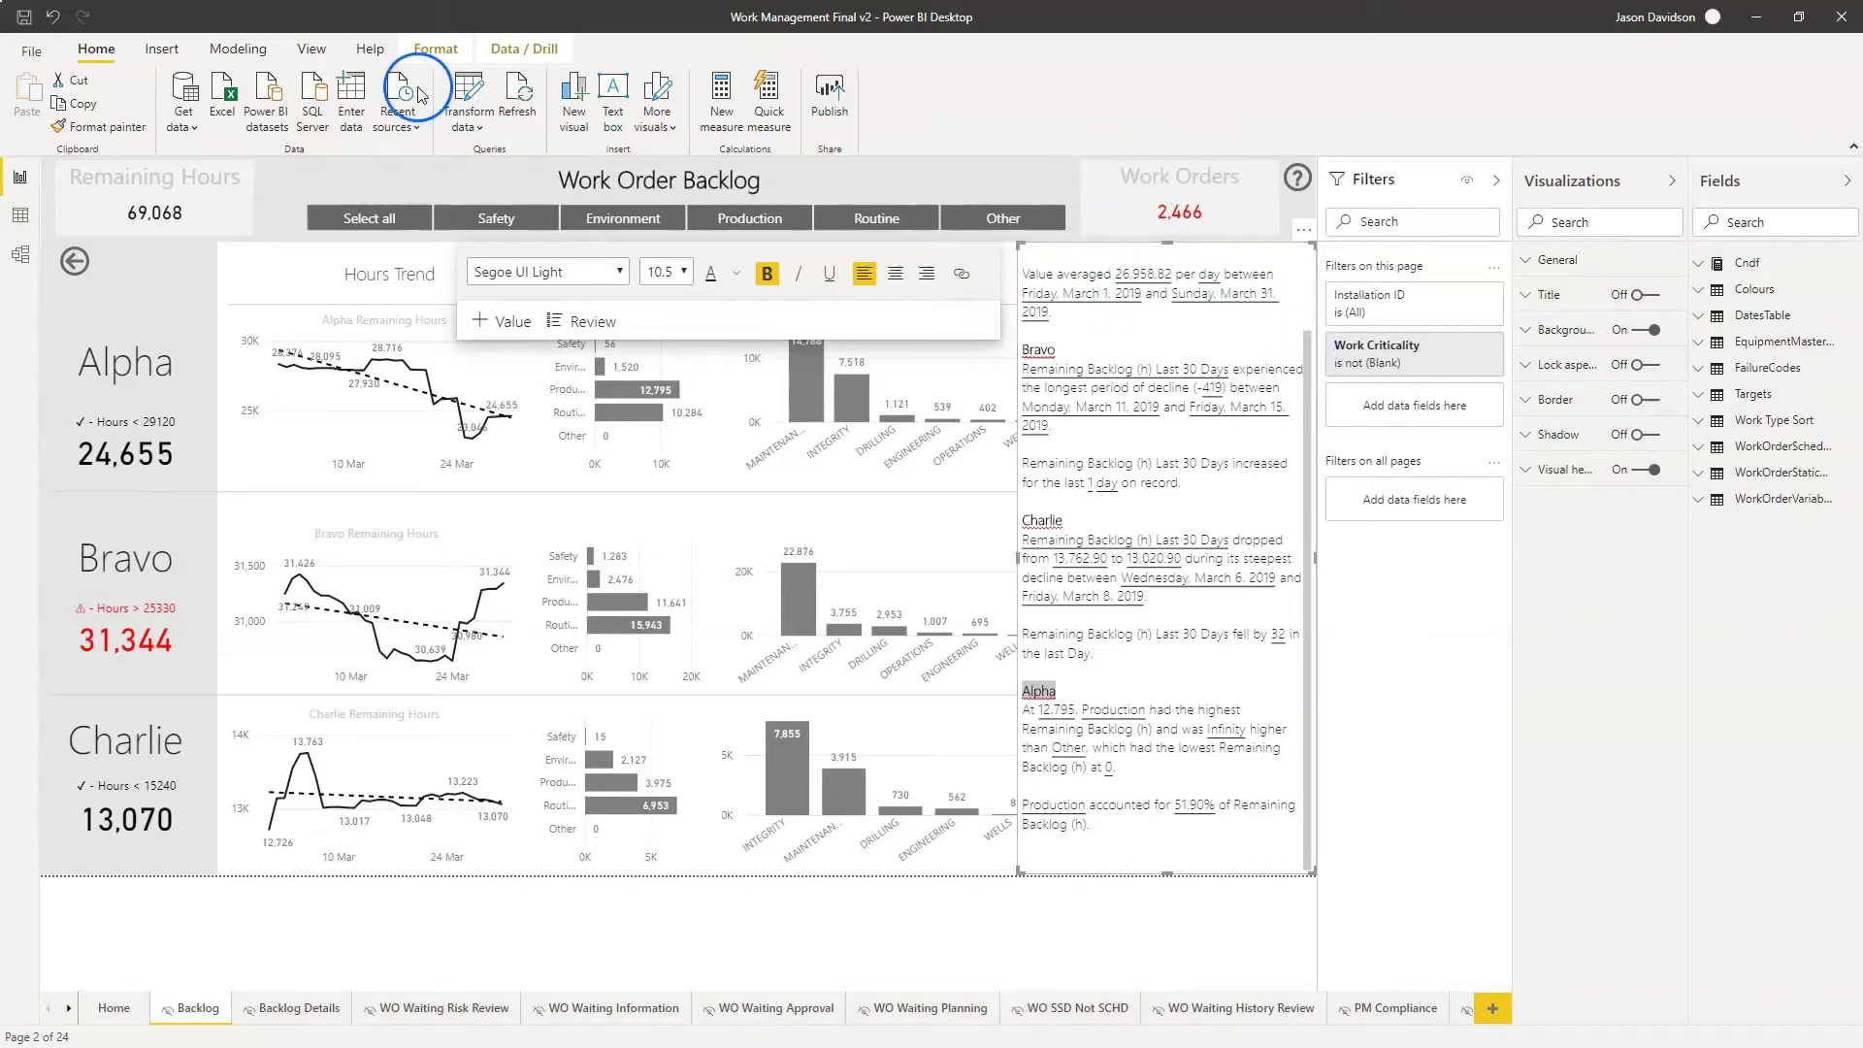
# Show the Bookmarks pane and add a bookmark of the current page named "Backlog With Smart Nar"
pyautogui.click(310, 55)
pyautogui.click(787, 97)
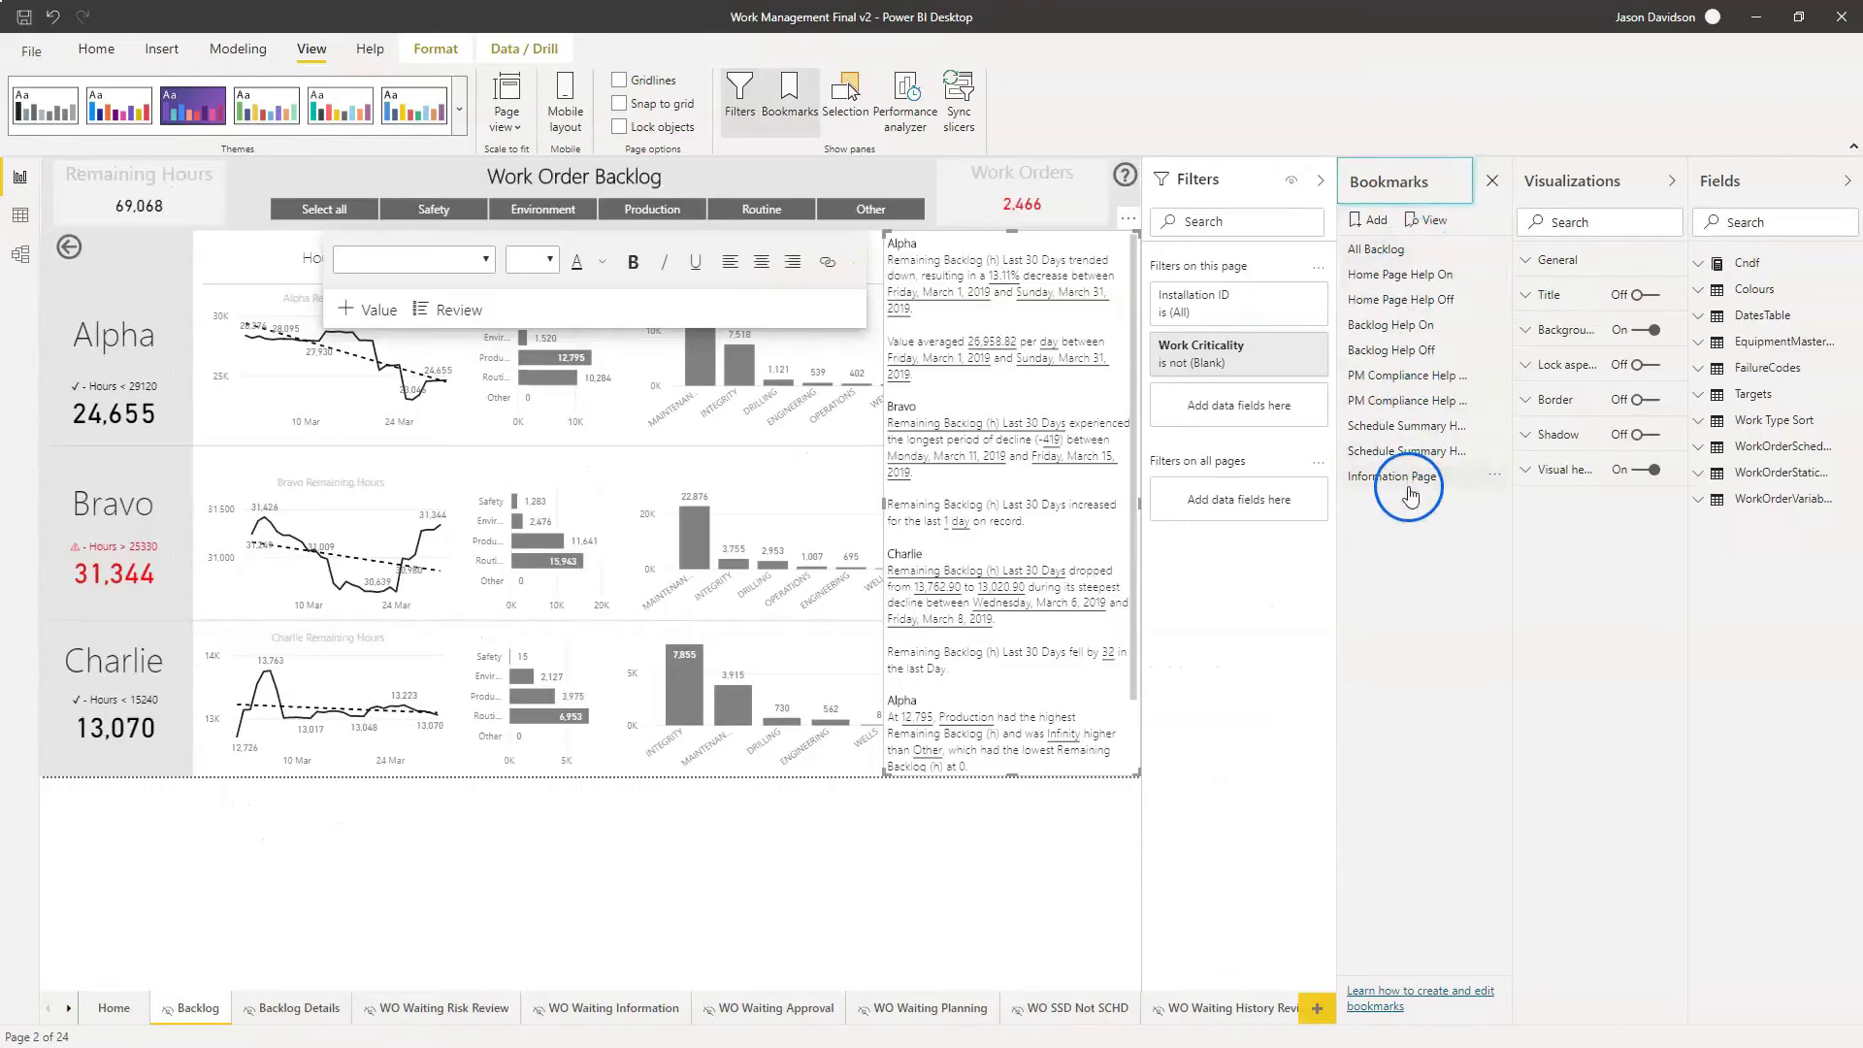
pyautogui.click(1371, 221)
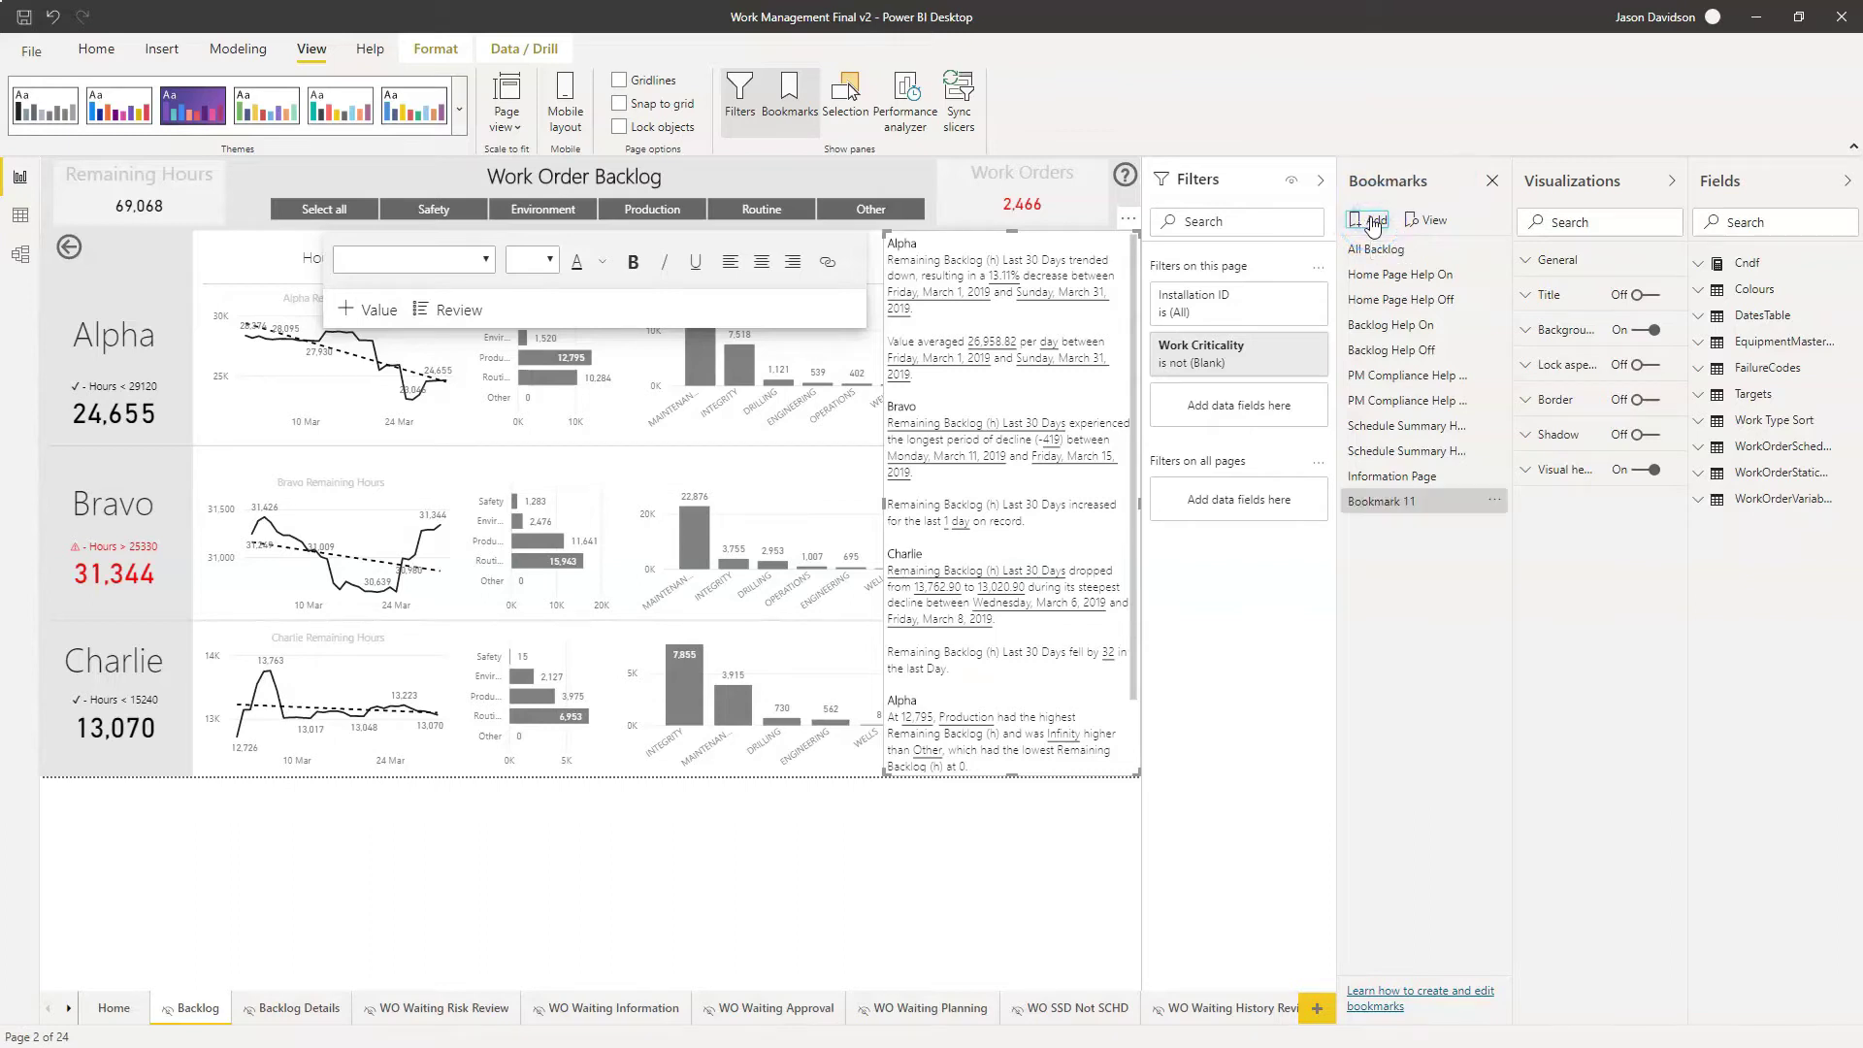
pyautogui.click(1492, 502)
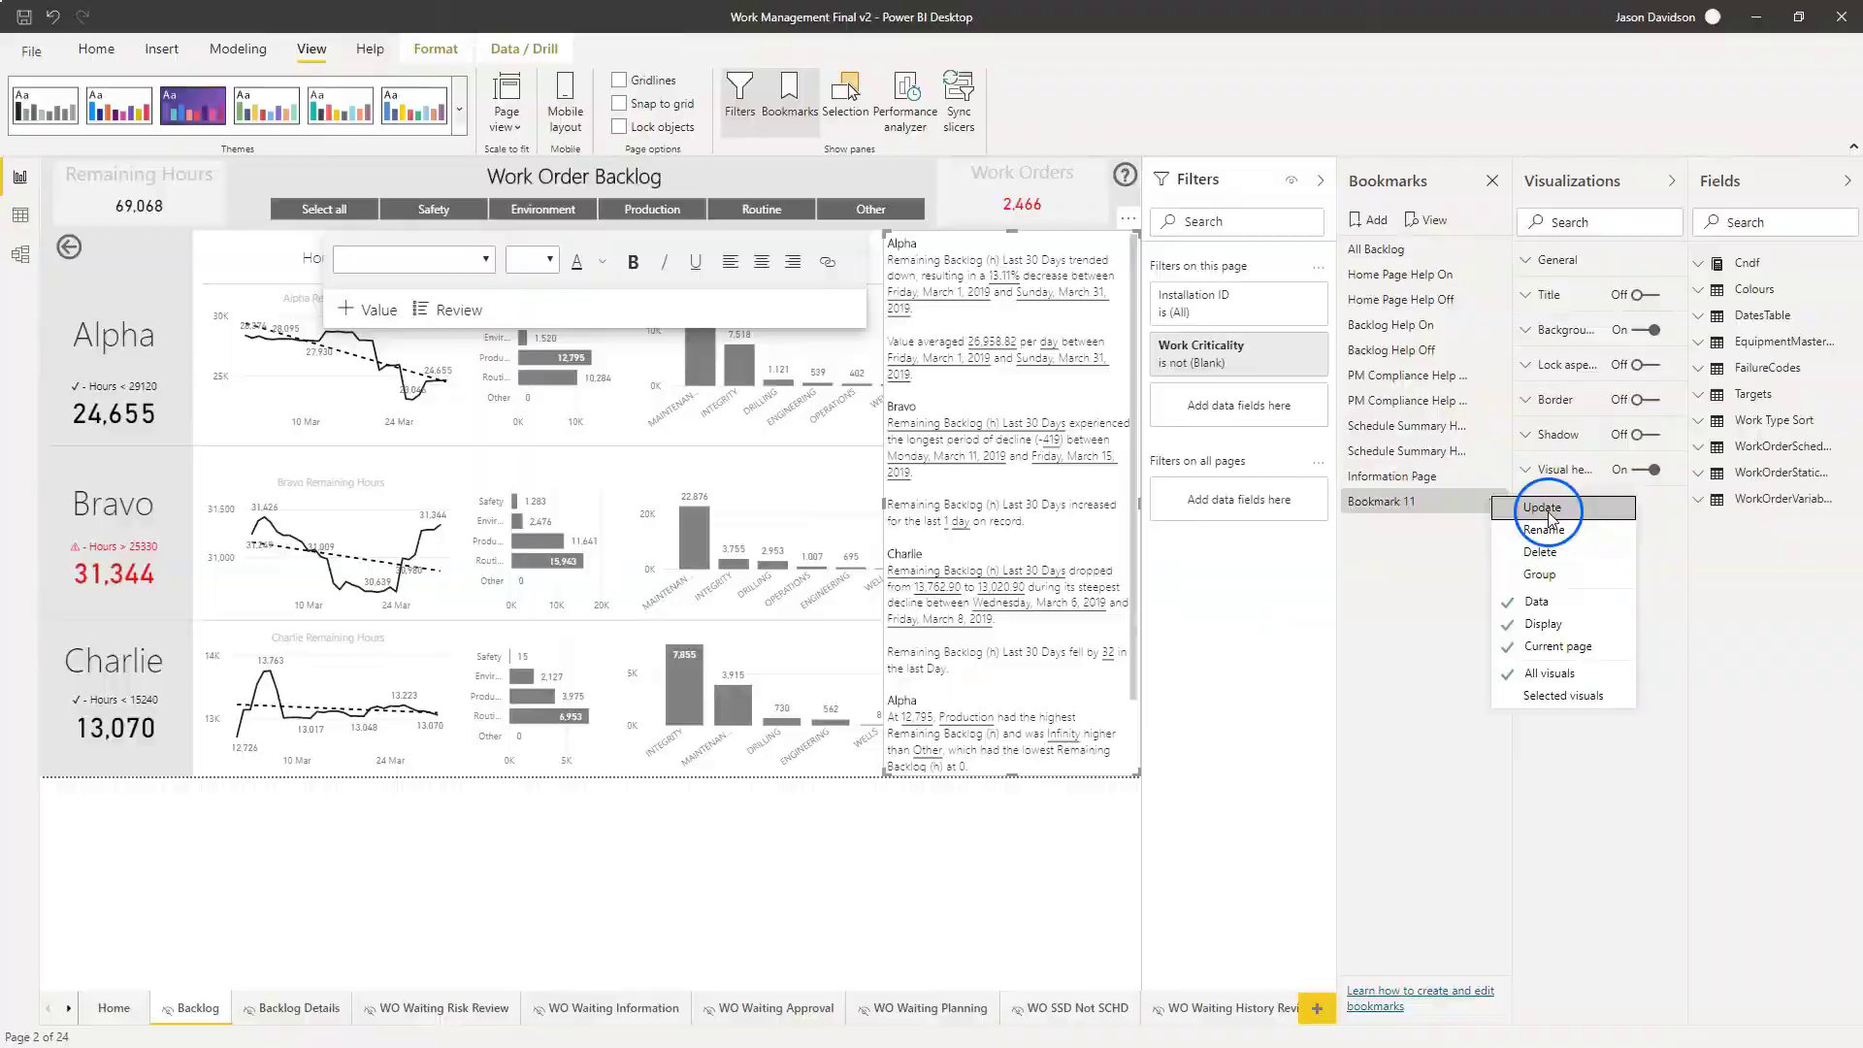
pyautogui.click(1549, 532)
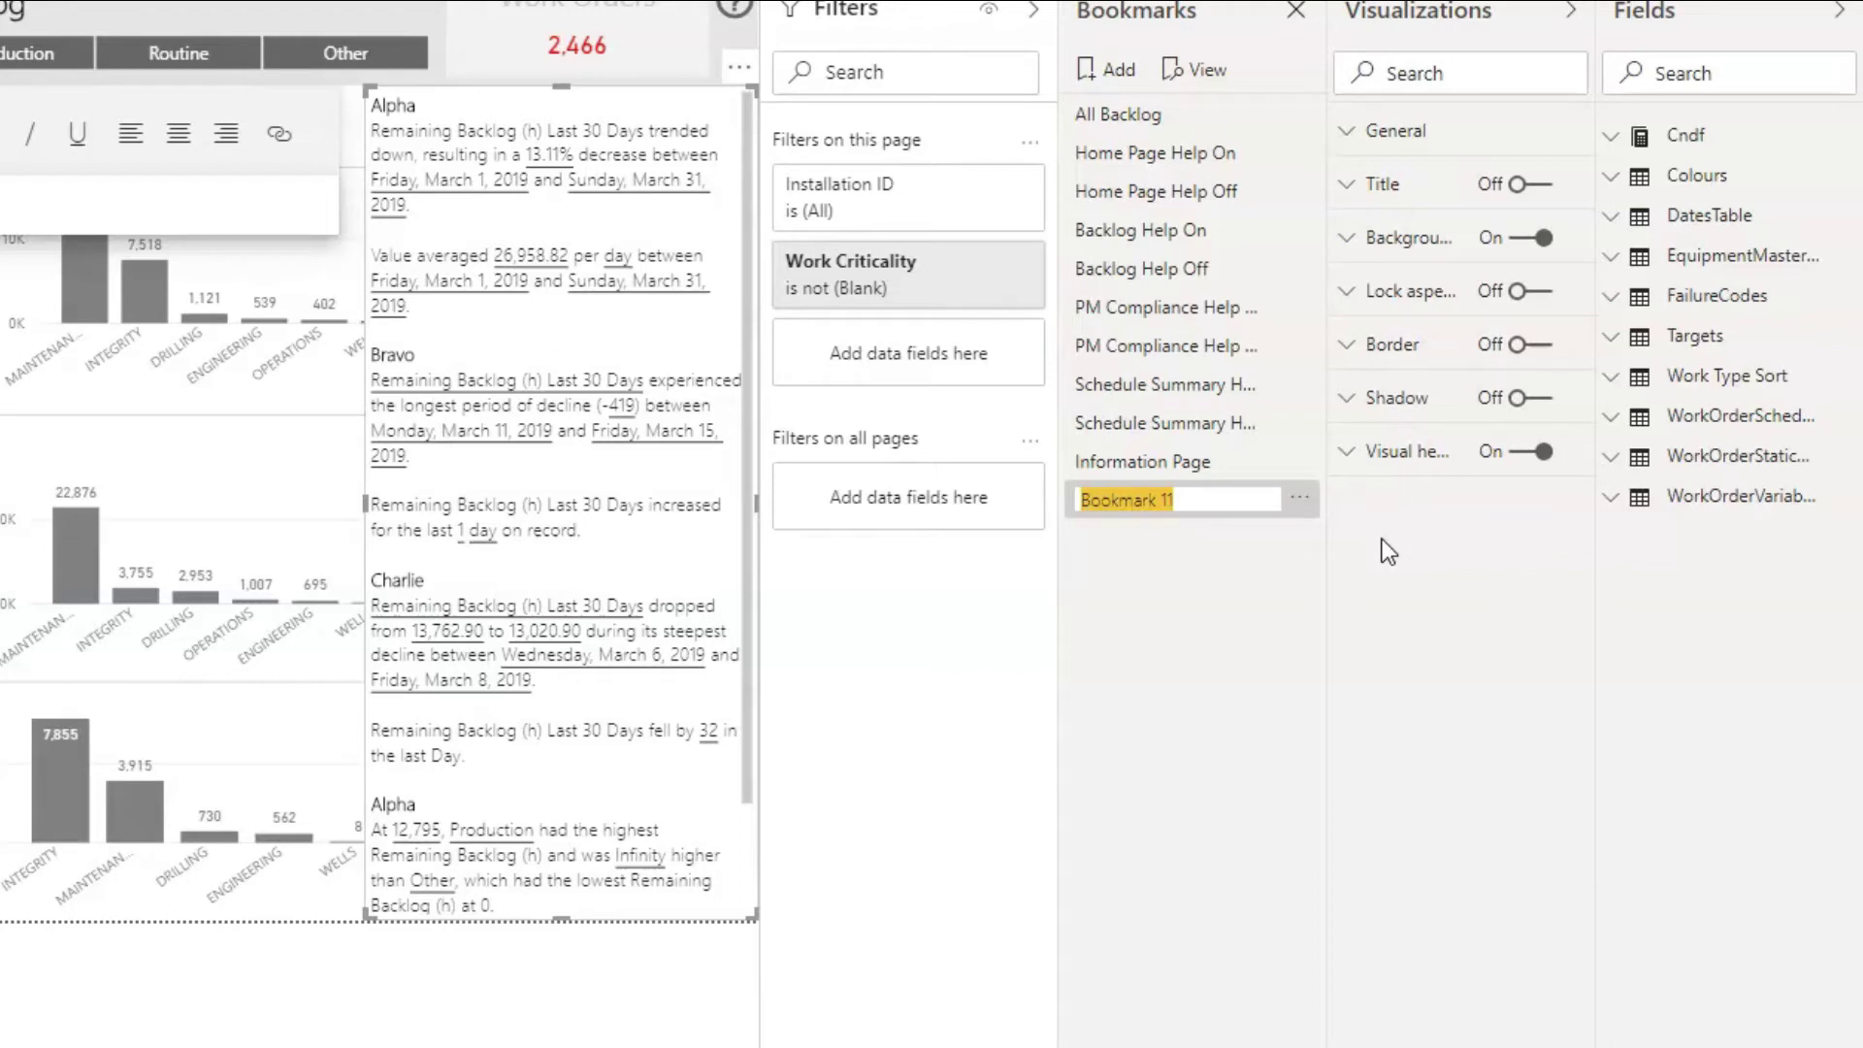
pyautogui.write('Backlog With S')
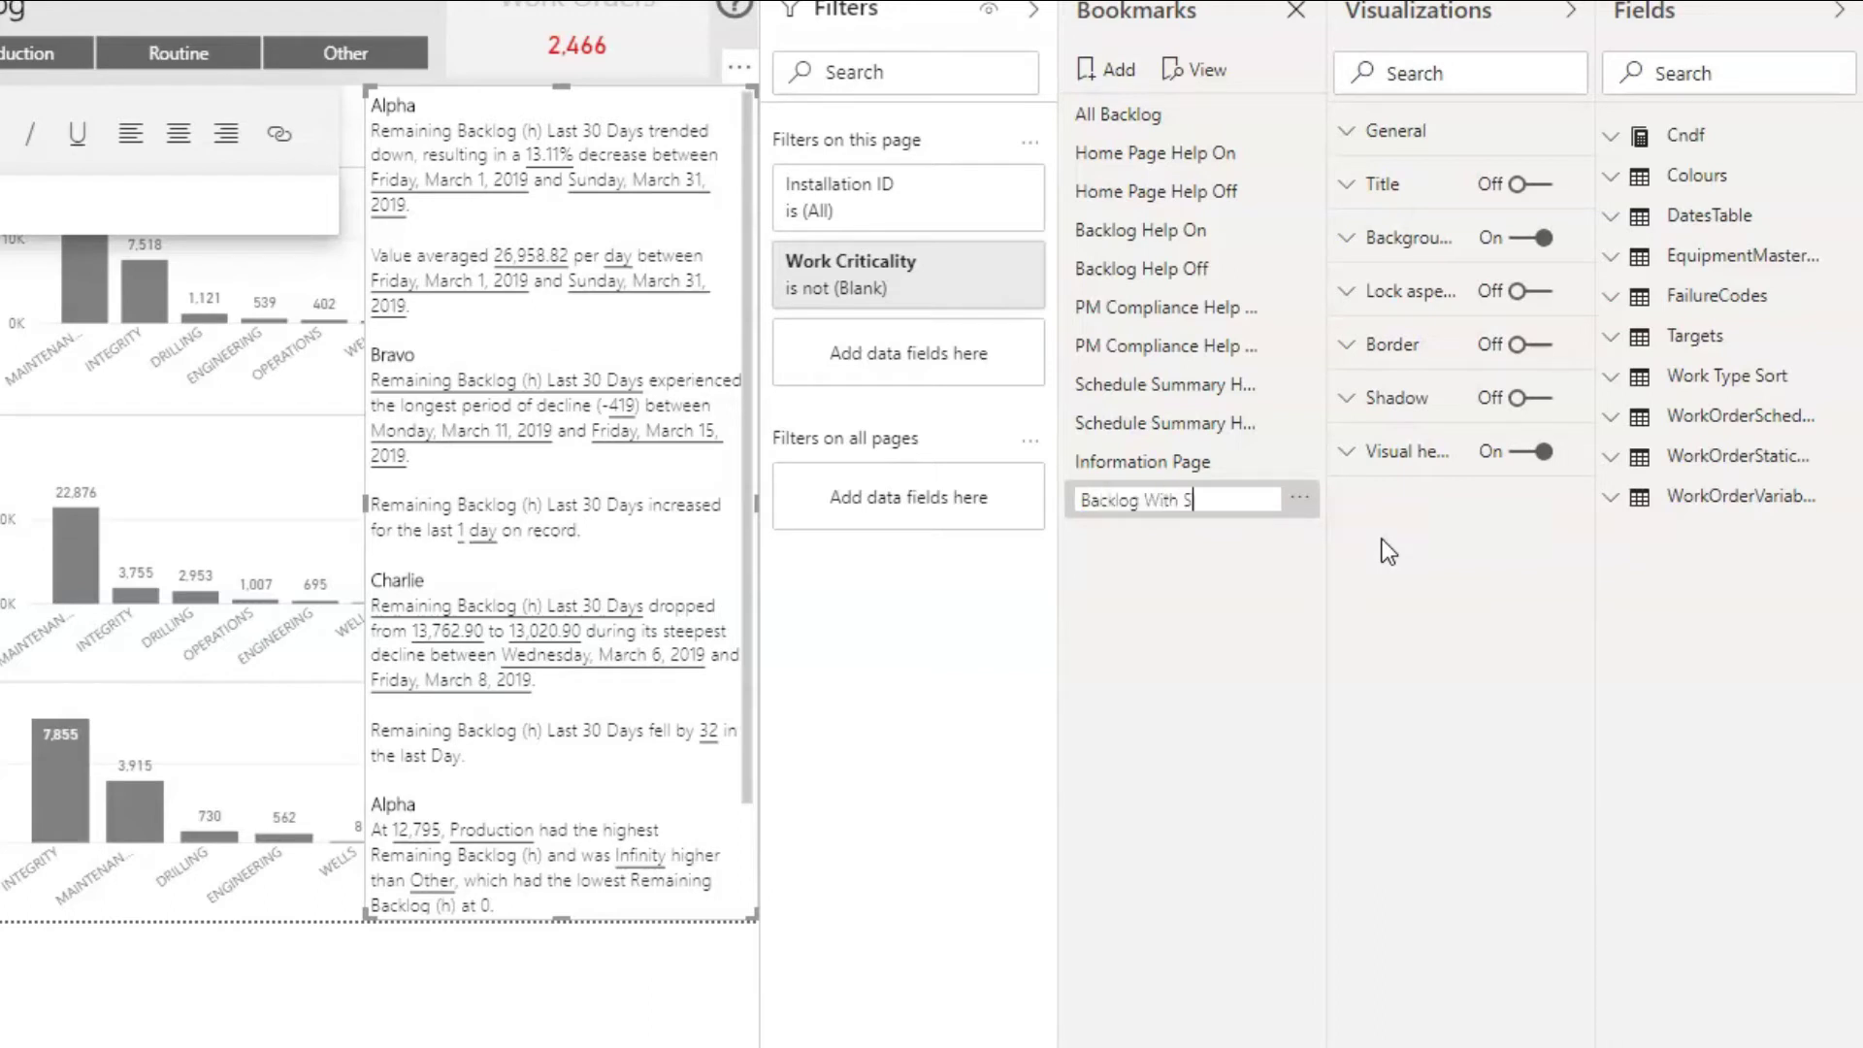
pyautogui.write('mart Nar')
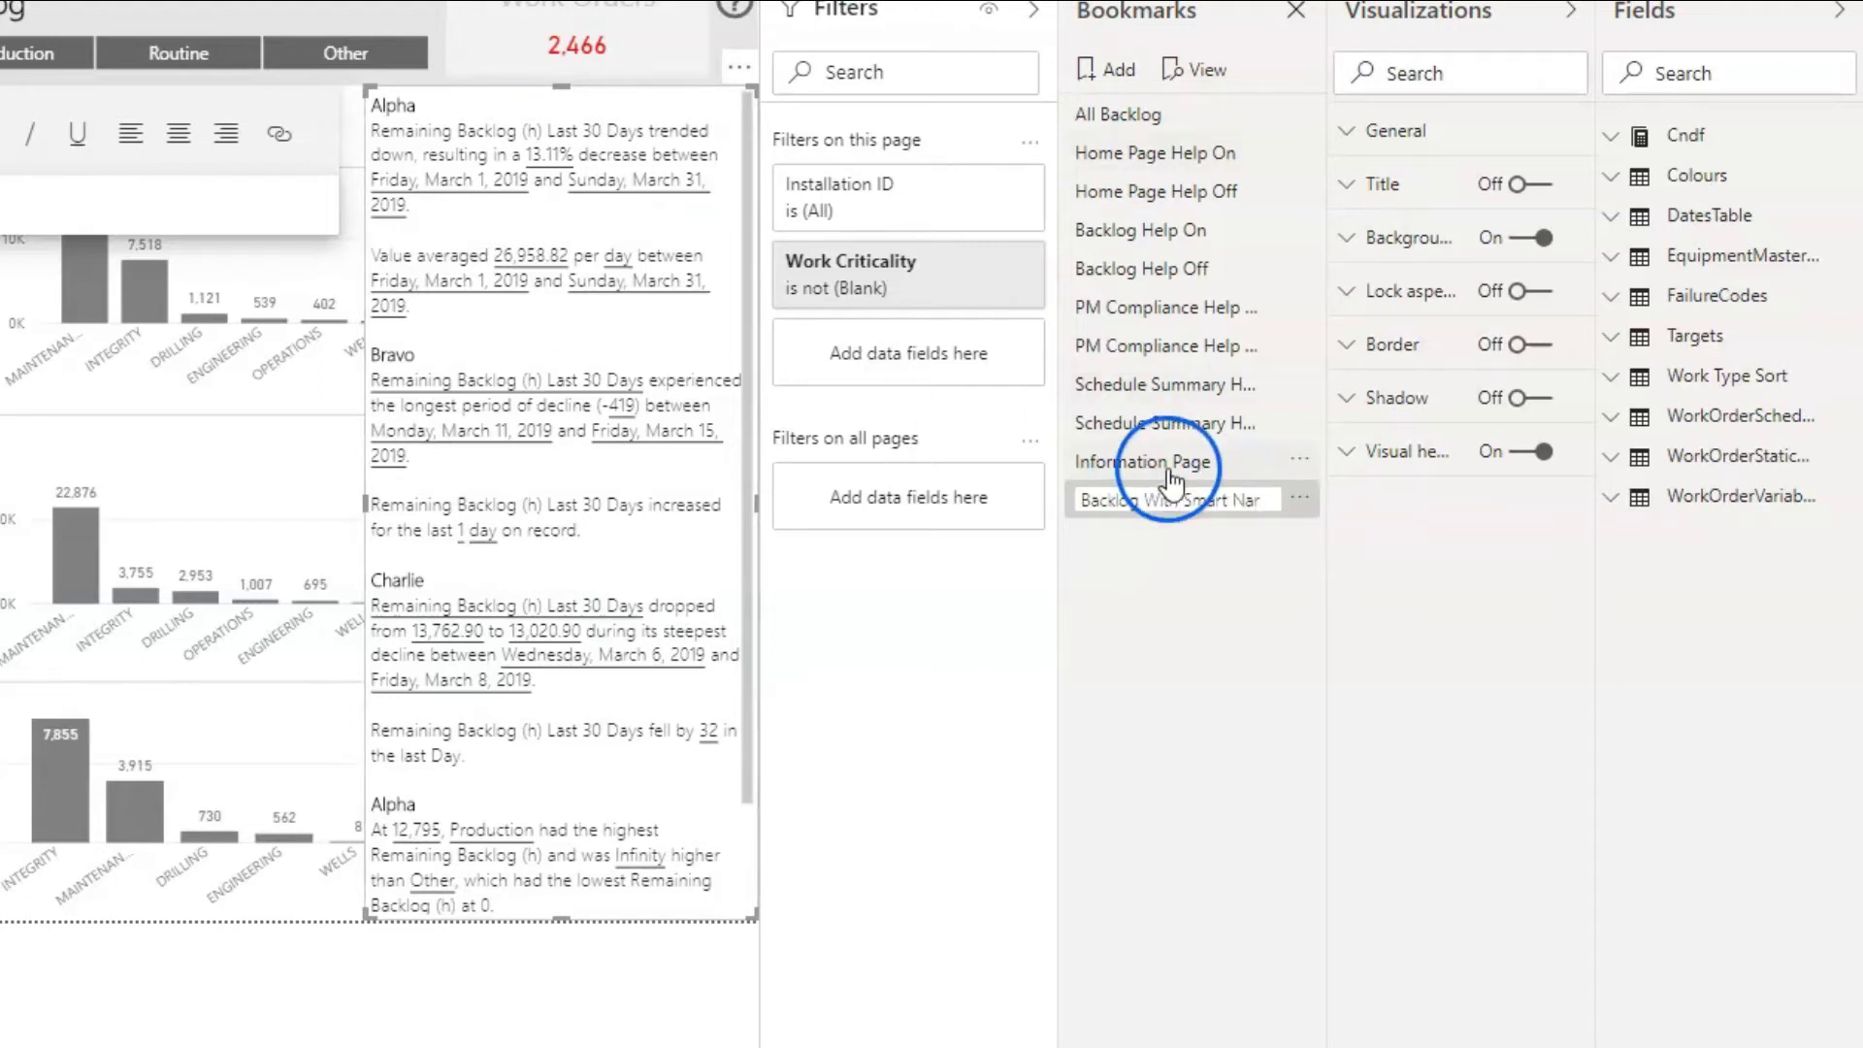
pyautogui.click(1218, 571)
# Update the "Backlog With Smart Nar" bookmark to the current page state
pyautogui.click(1300, 506)
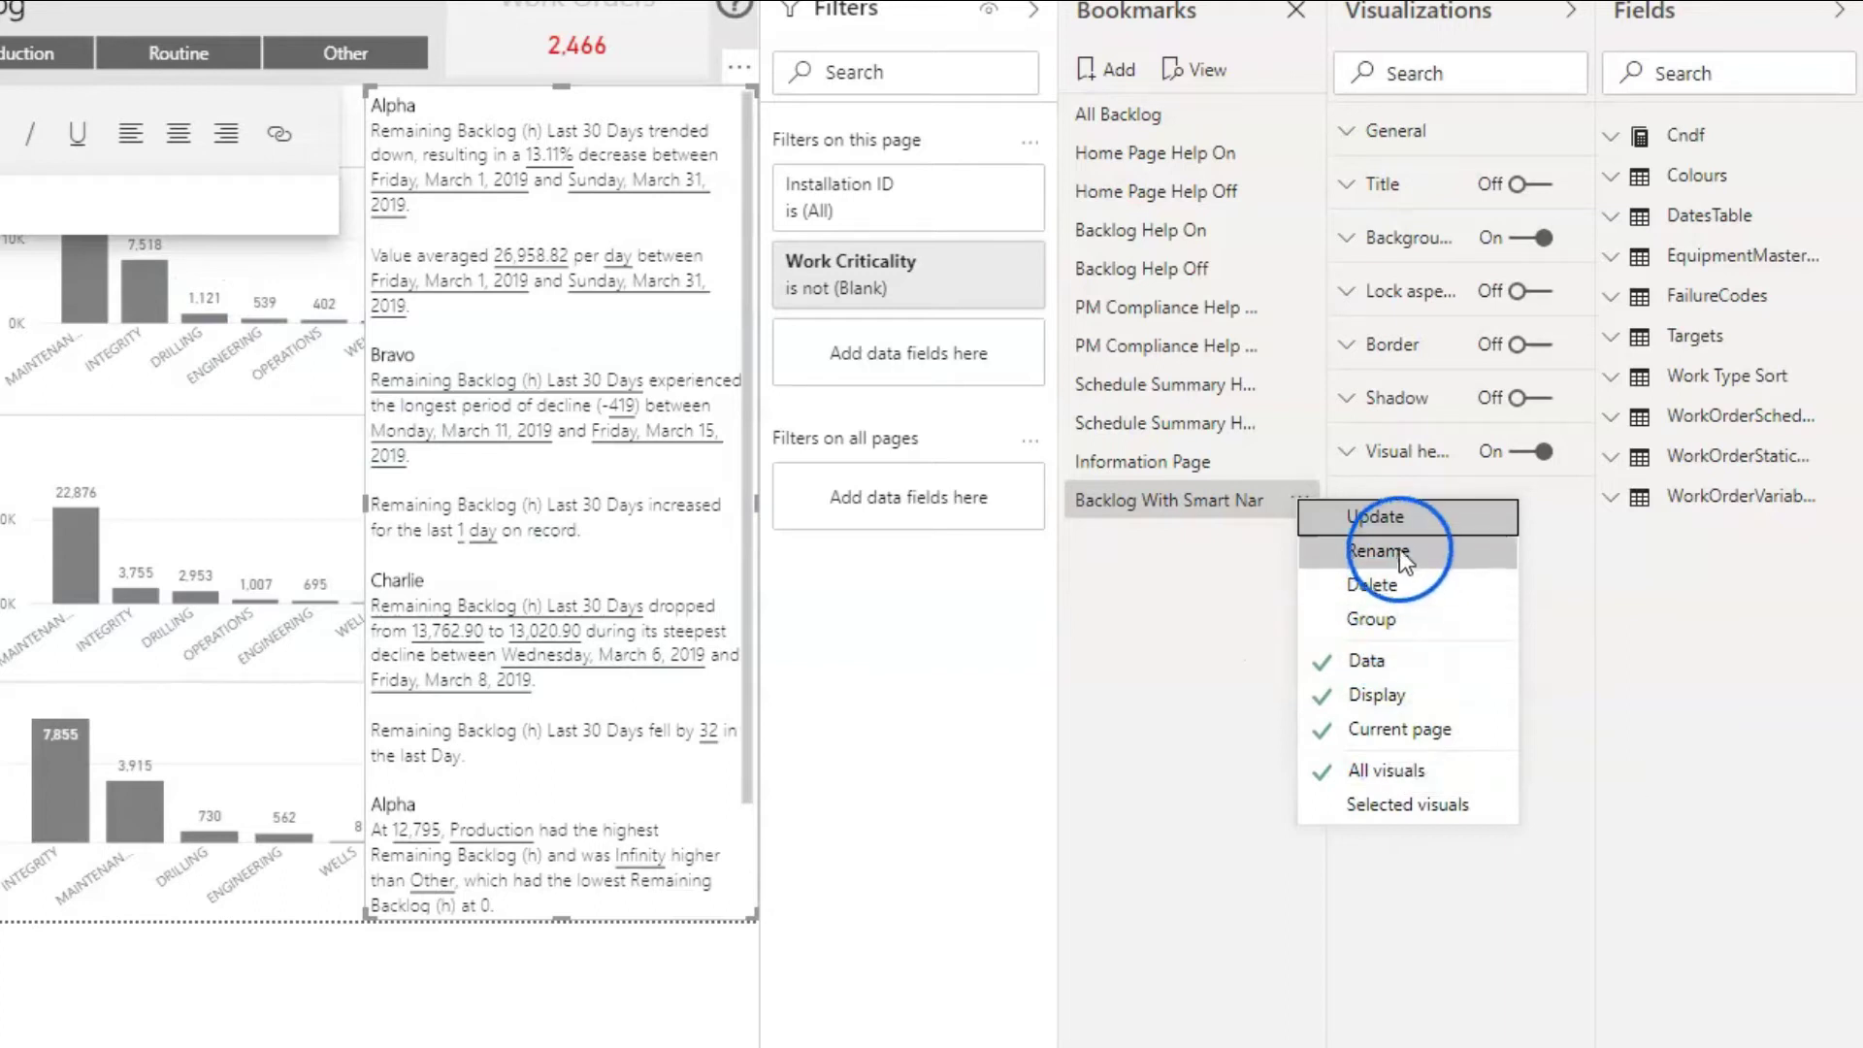
pyautogui.click(1400, 516)
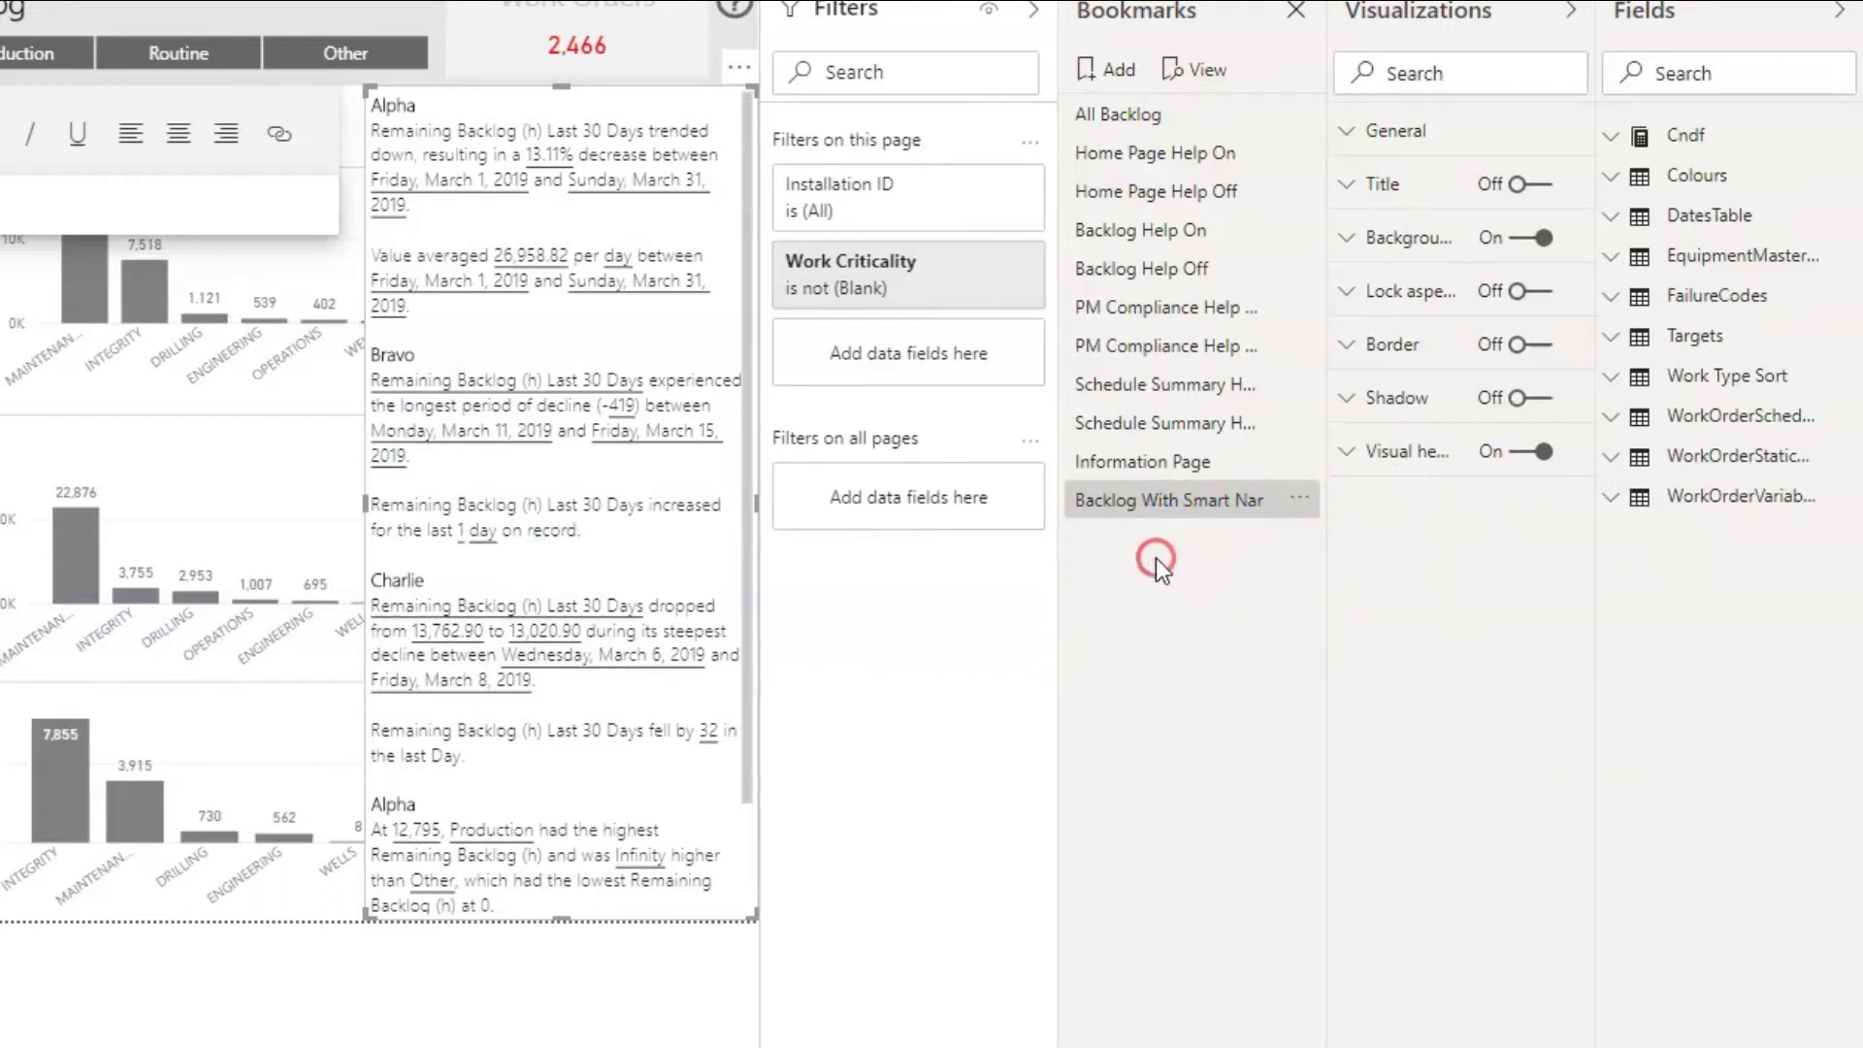
pyautogui.click(1250, 514)
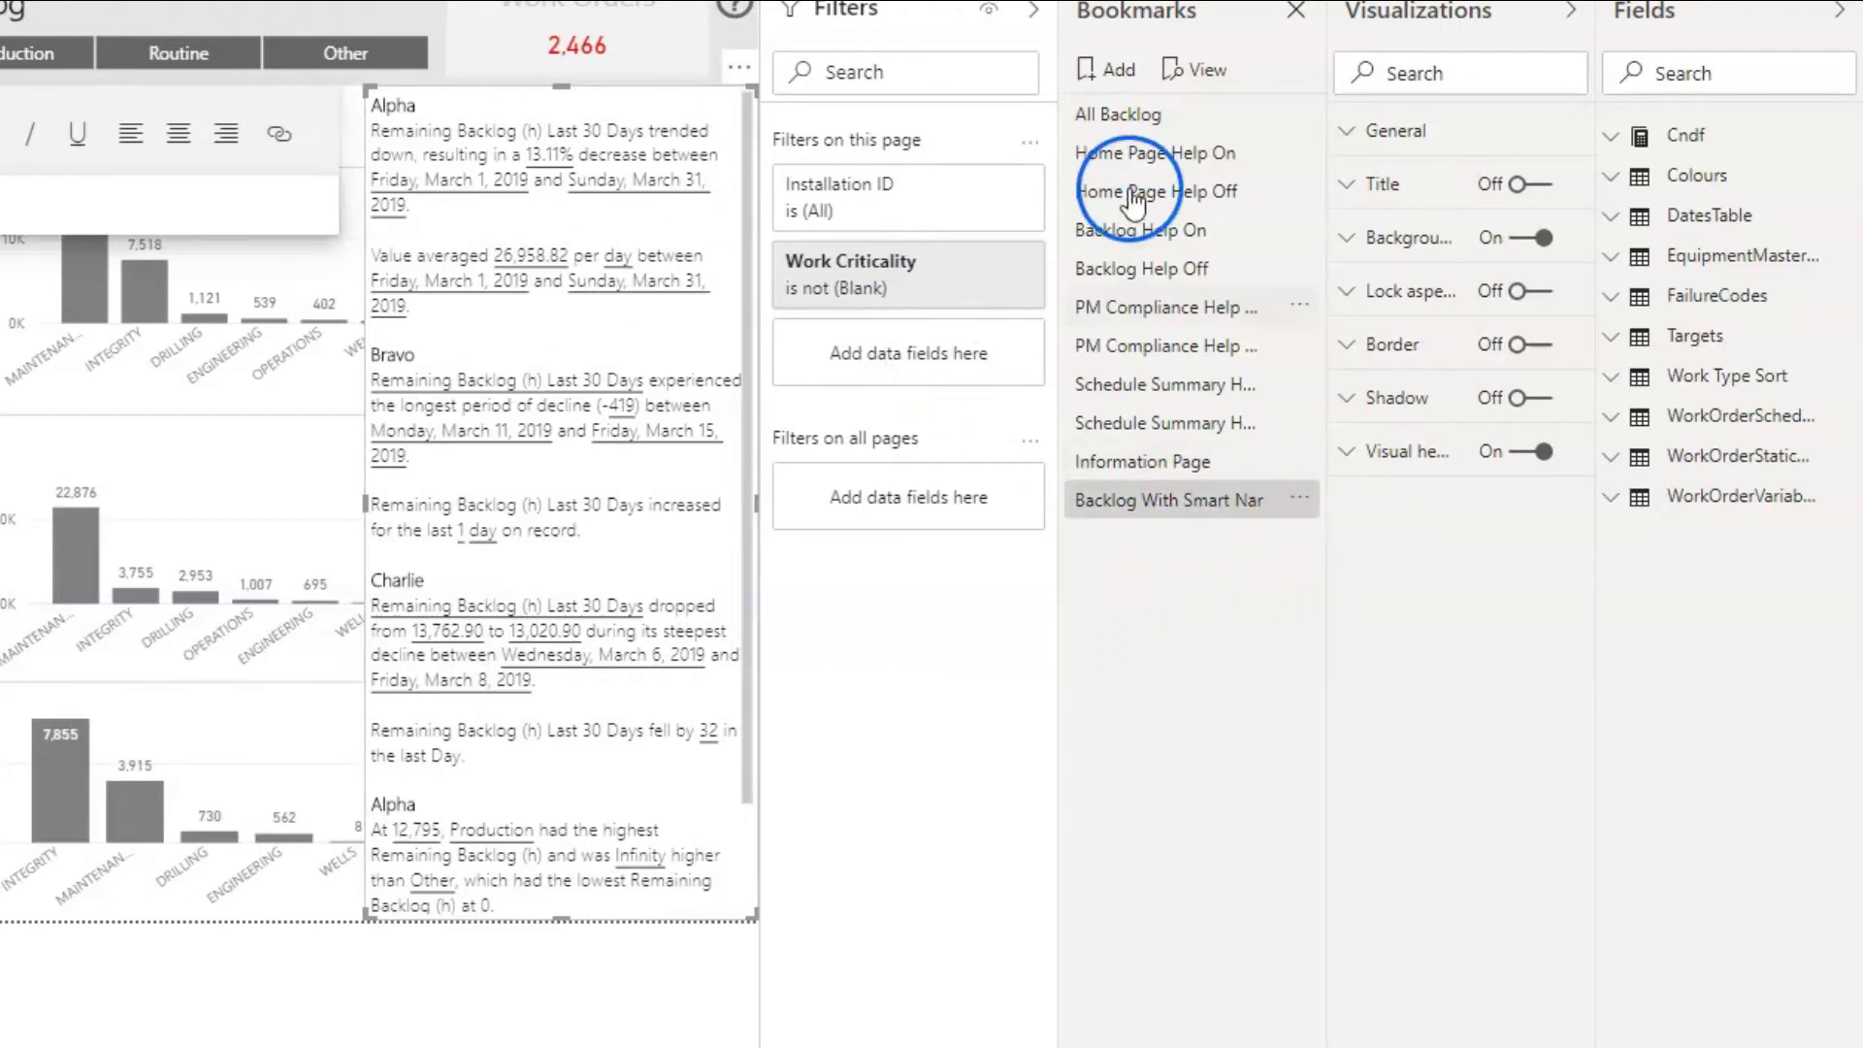
# Add a second bookmark and name it "Backlog With No Nar"
pyautogui.click(1116, 78)
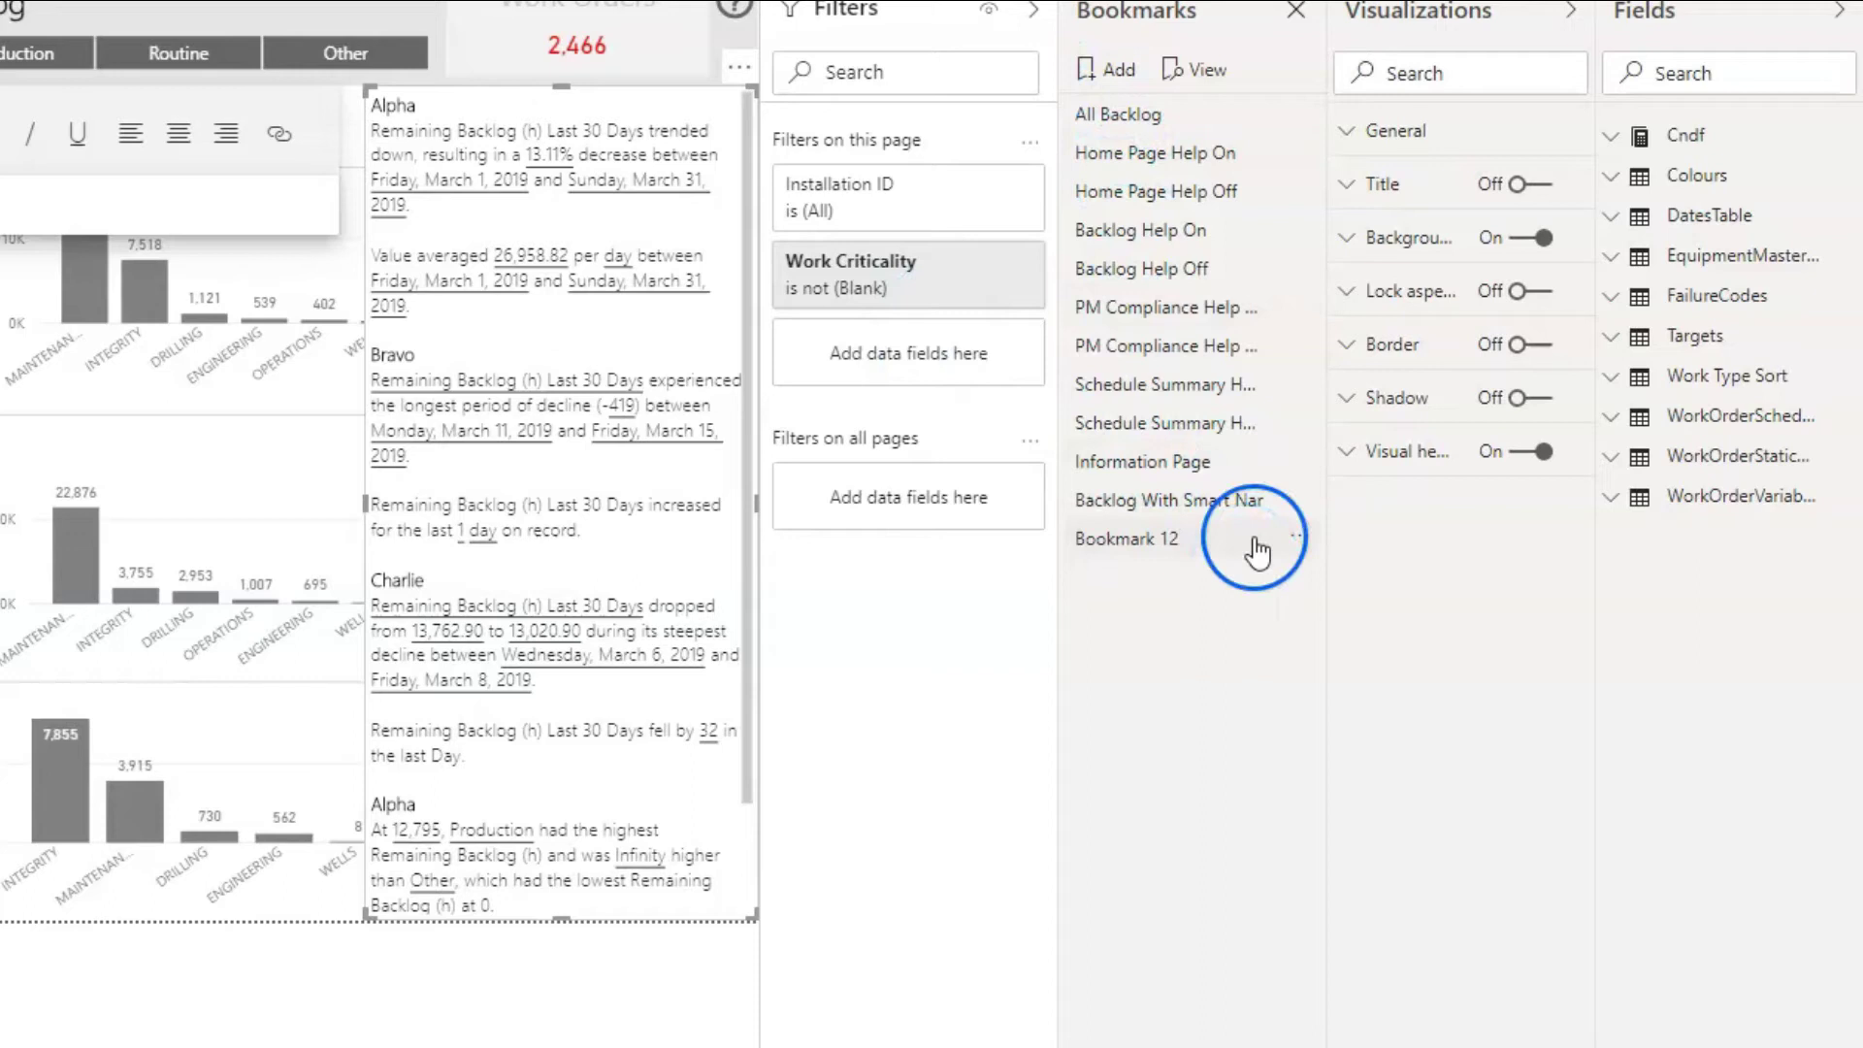
pyautogui.click(1297, 537)
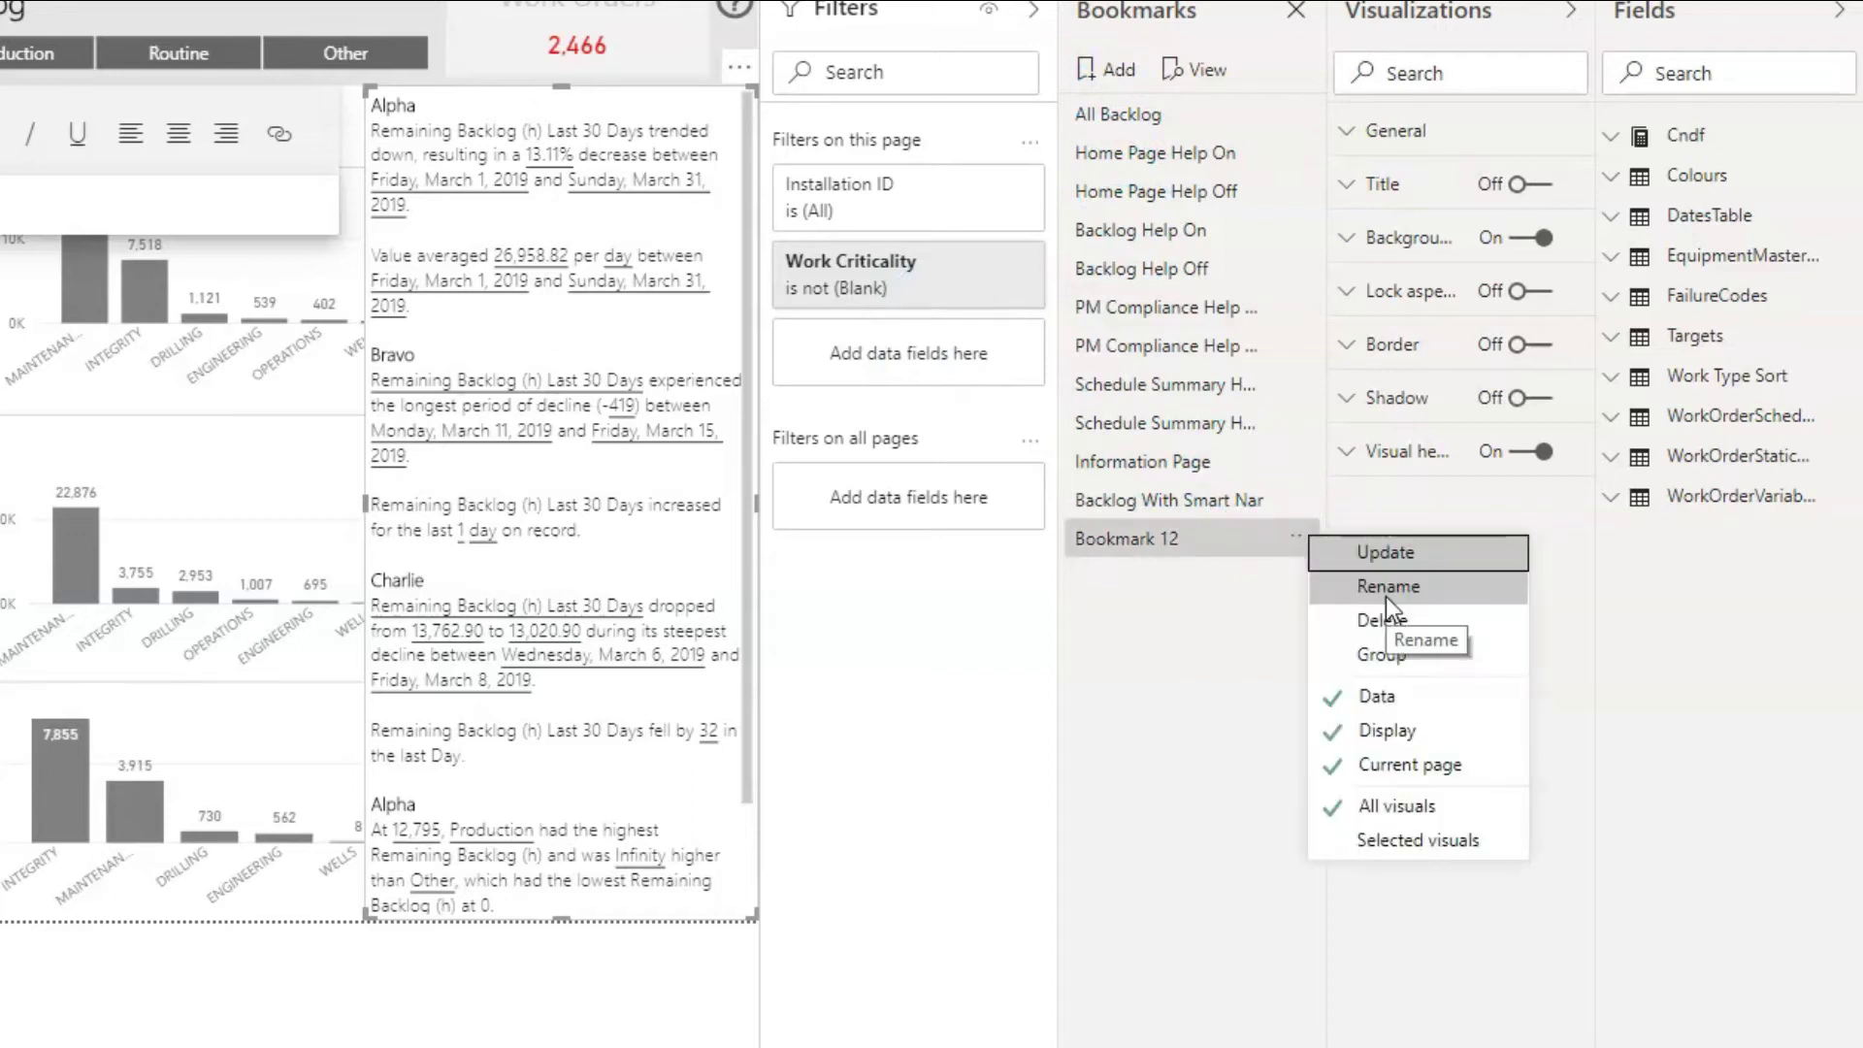
pyautogui.click(1385, 593)
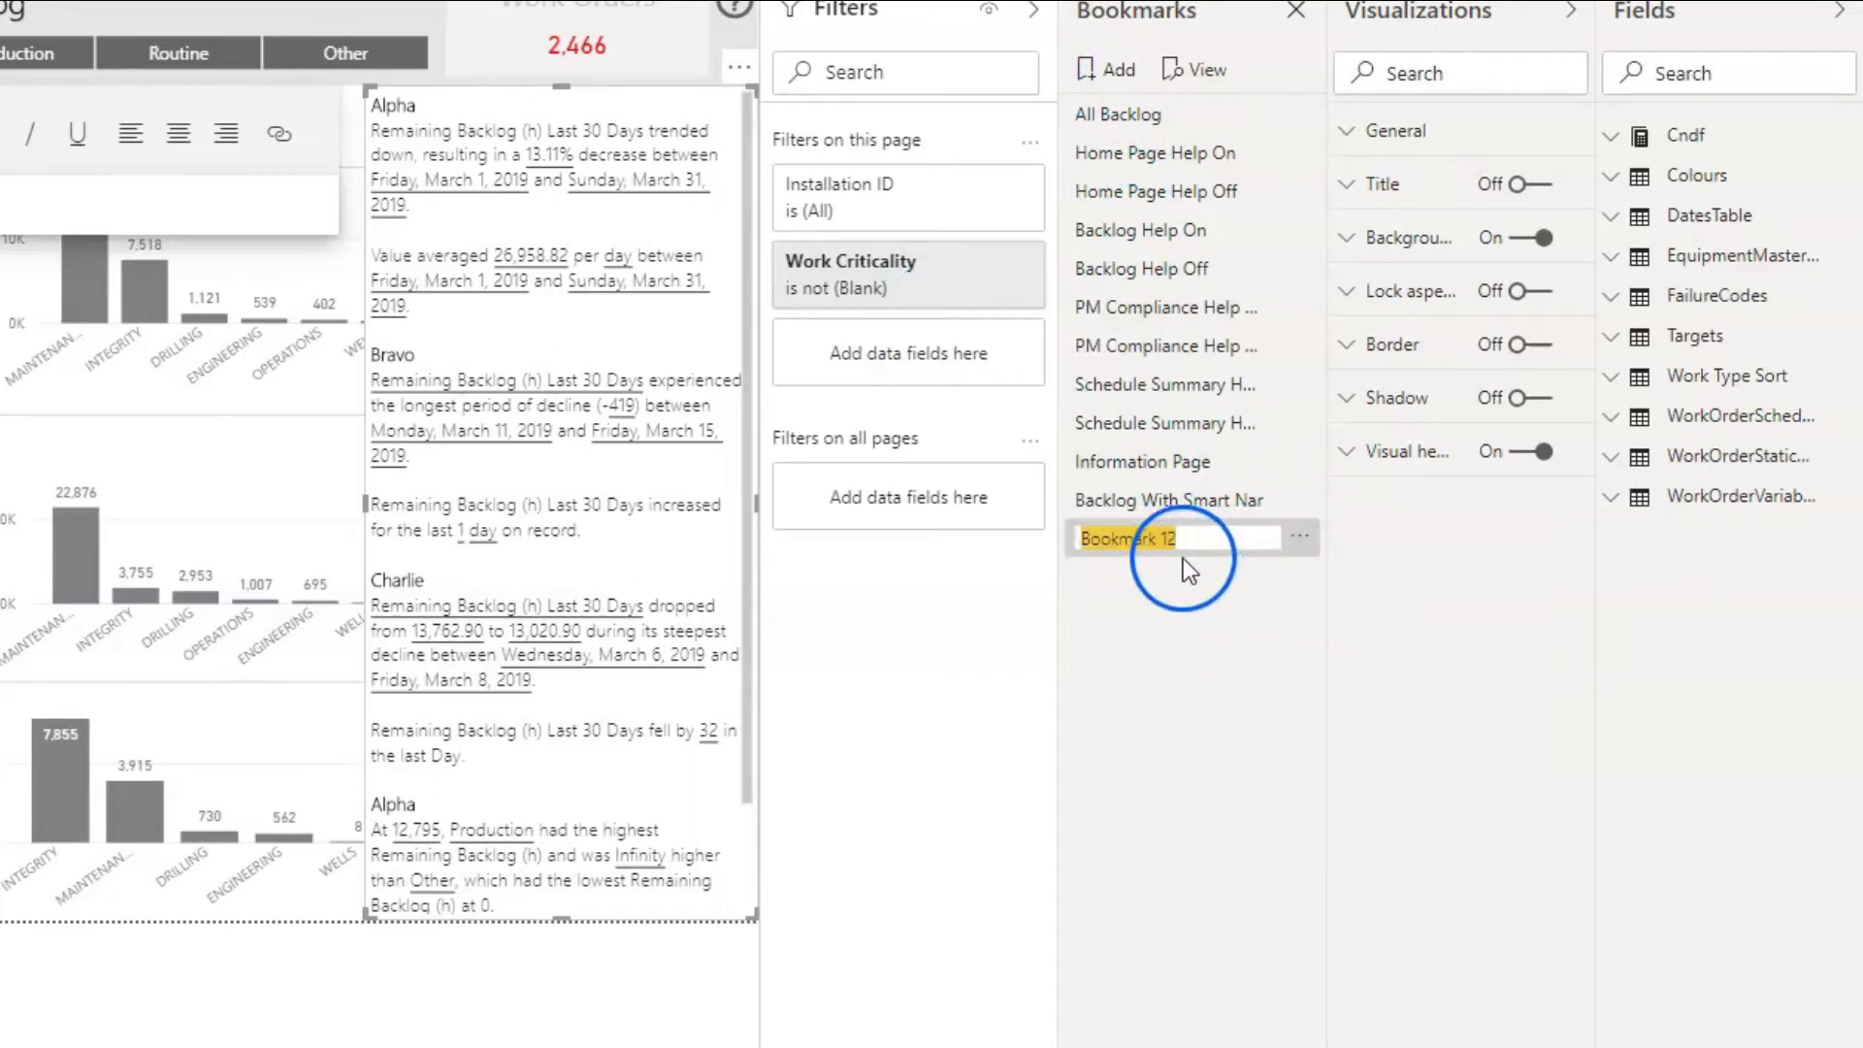
pyautogui.write('Backlog With No Nar')
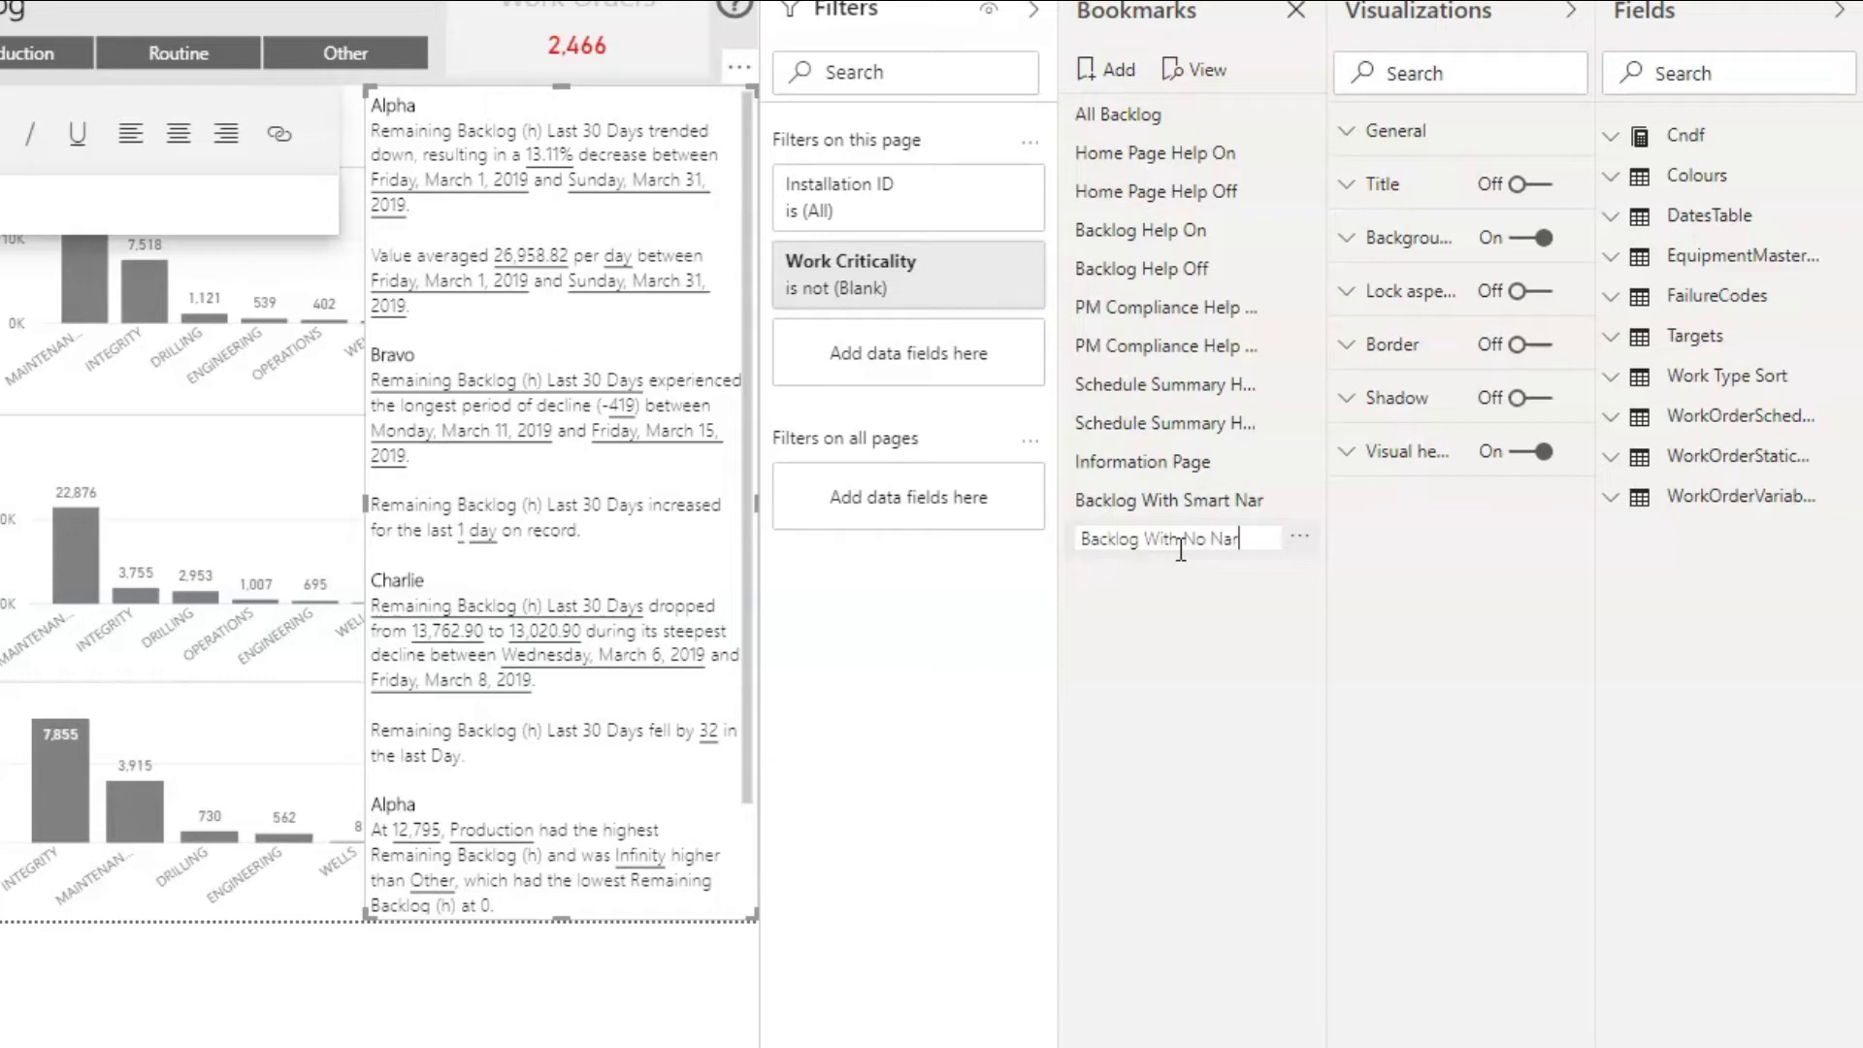
pyautogui.press('Return')
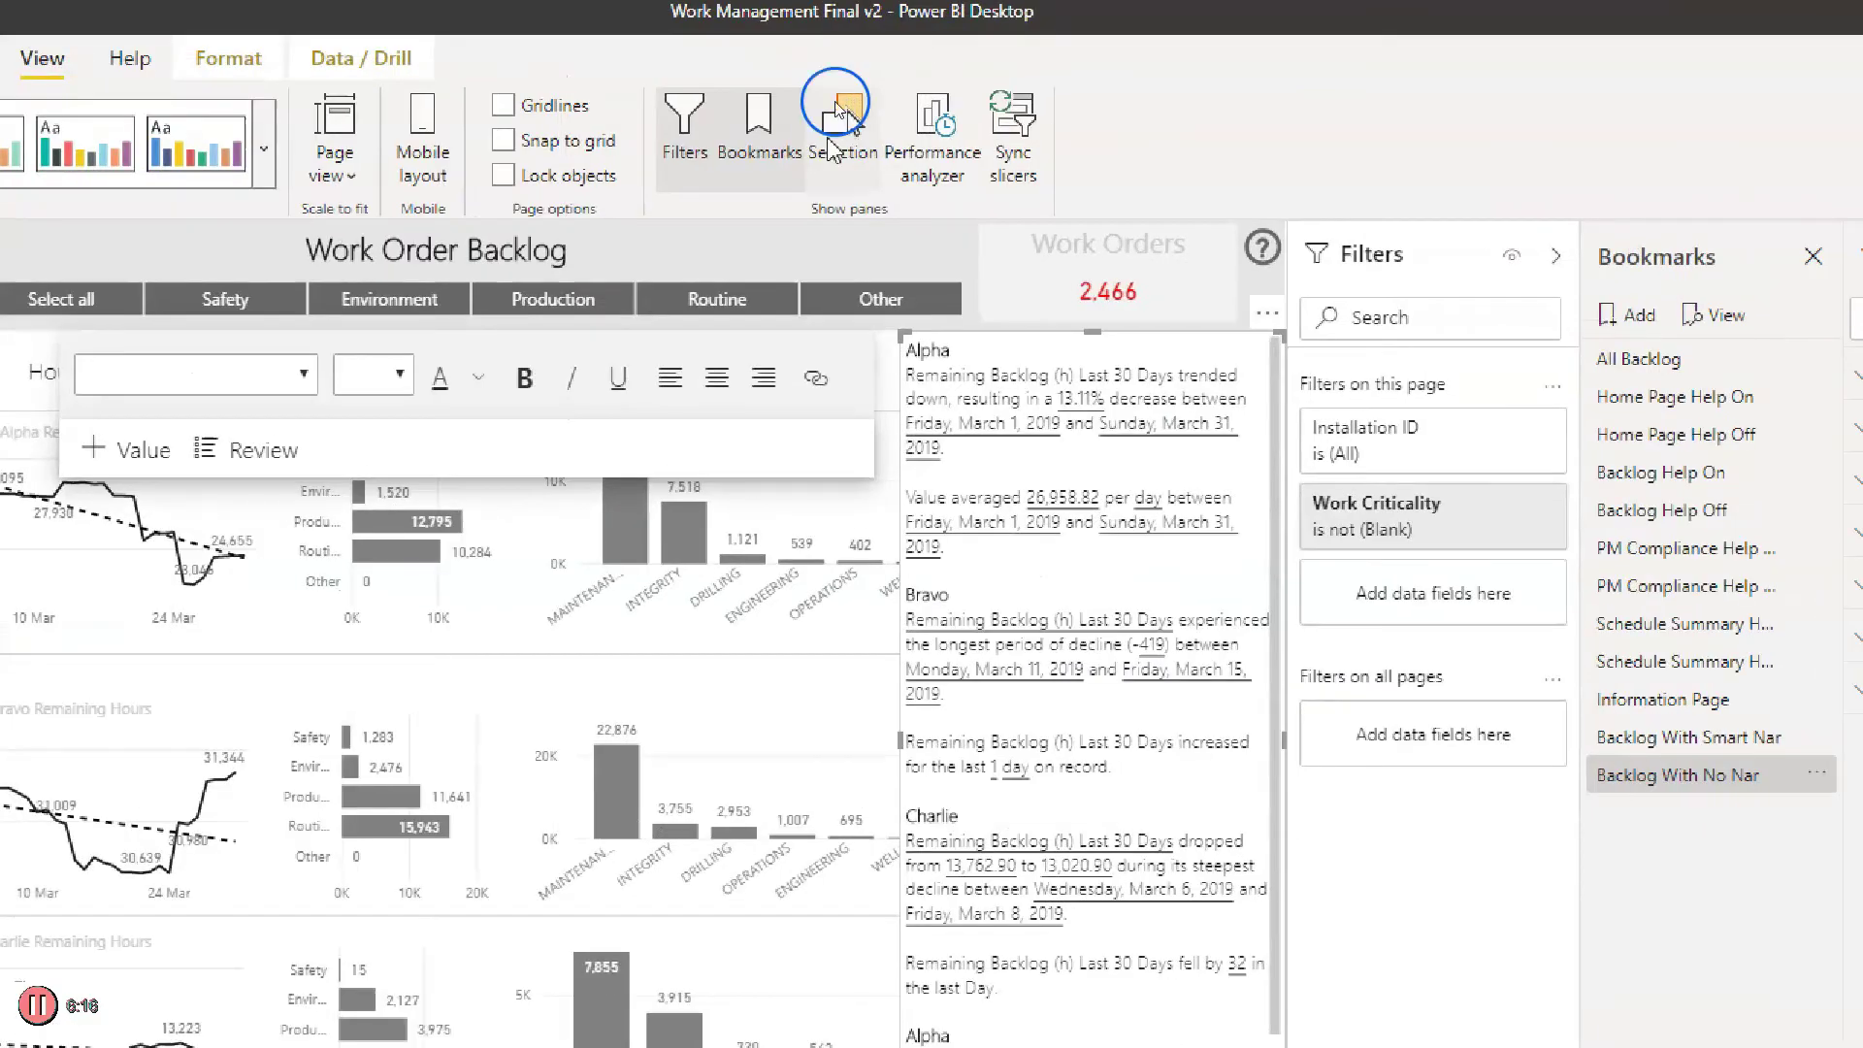
# Show the Selection pane and rename the narrative text box as "Smarrt Narritive"
pyautogui.click(850, 113)
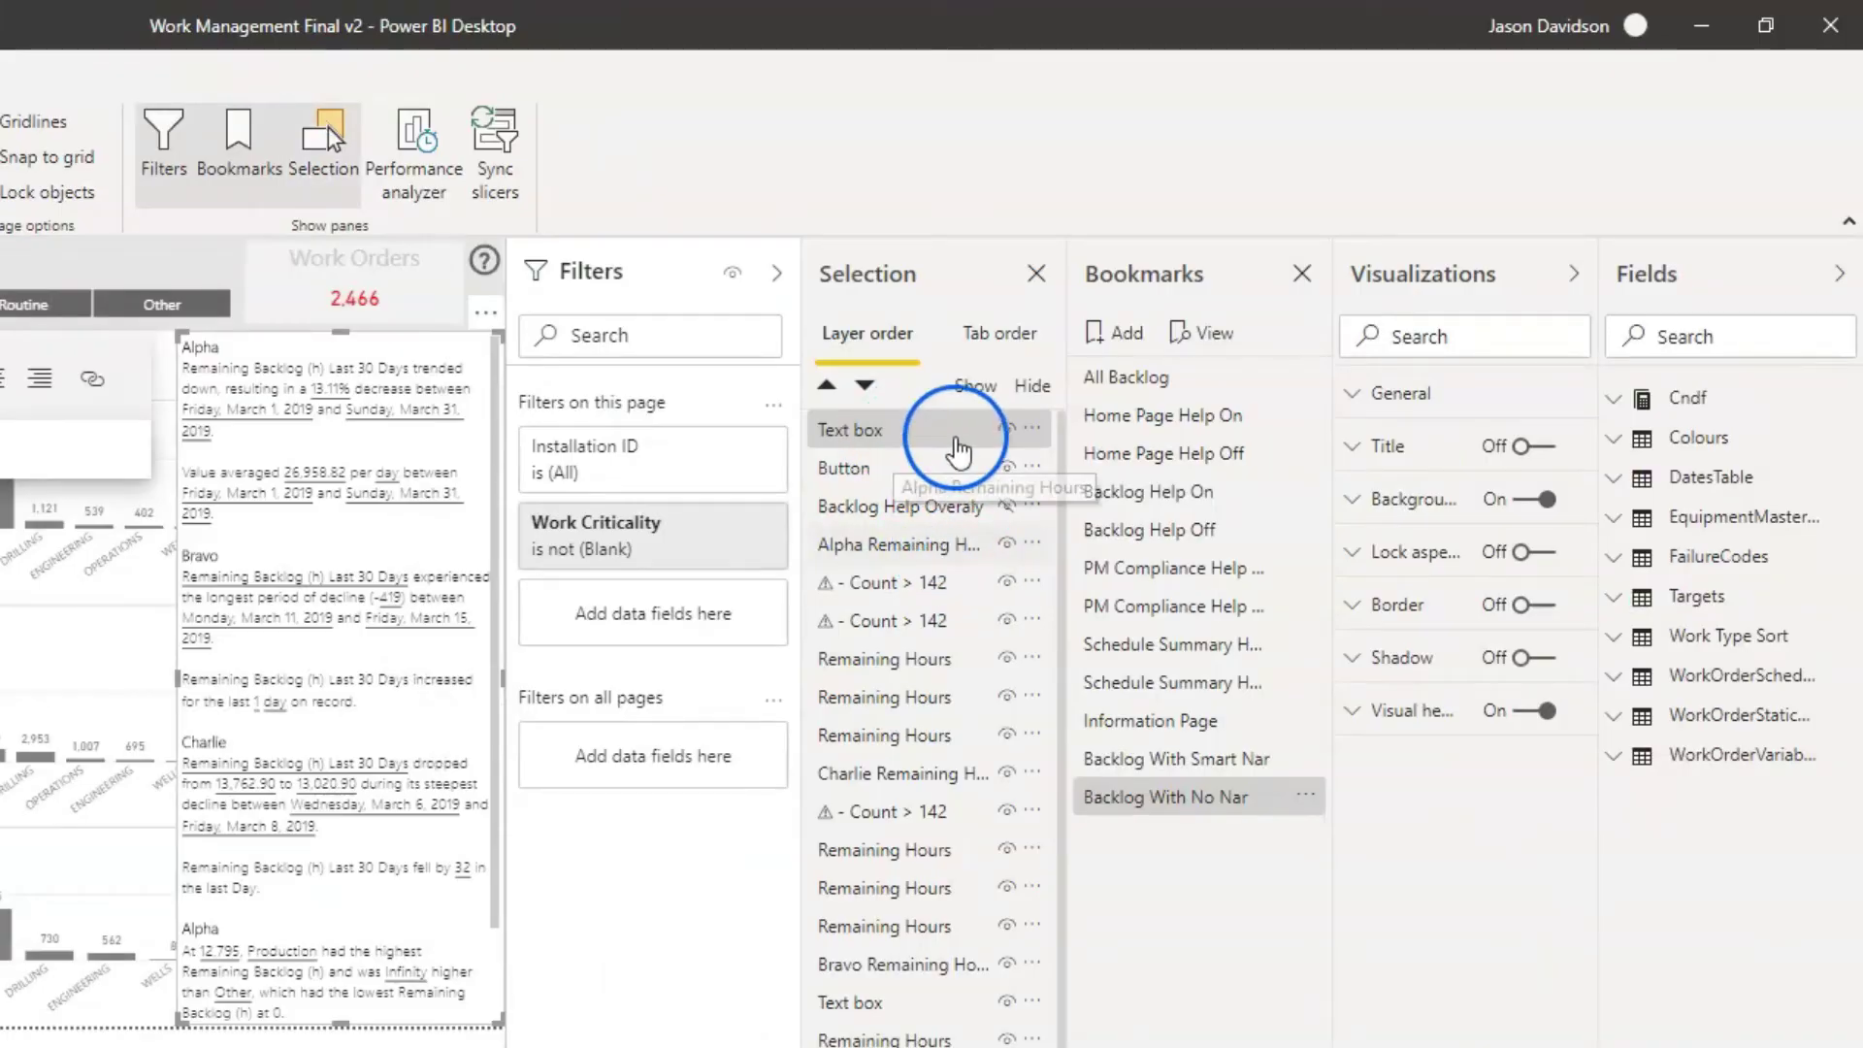
pyautogui.click(854, 432)
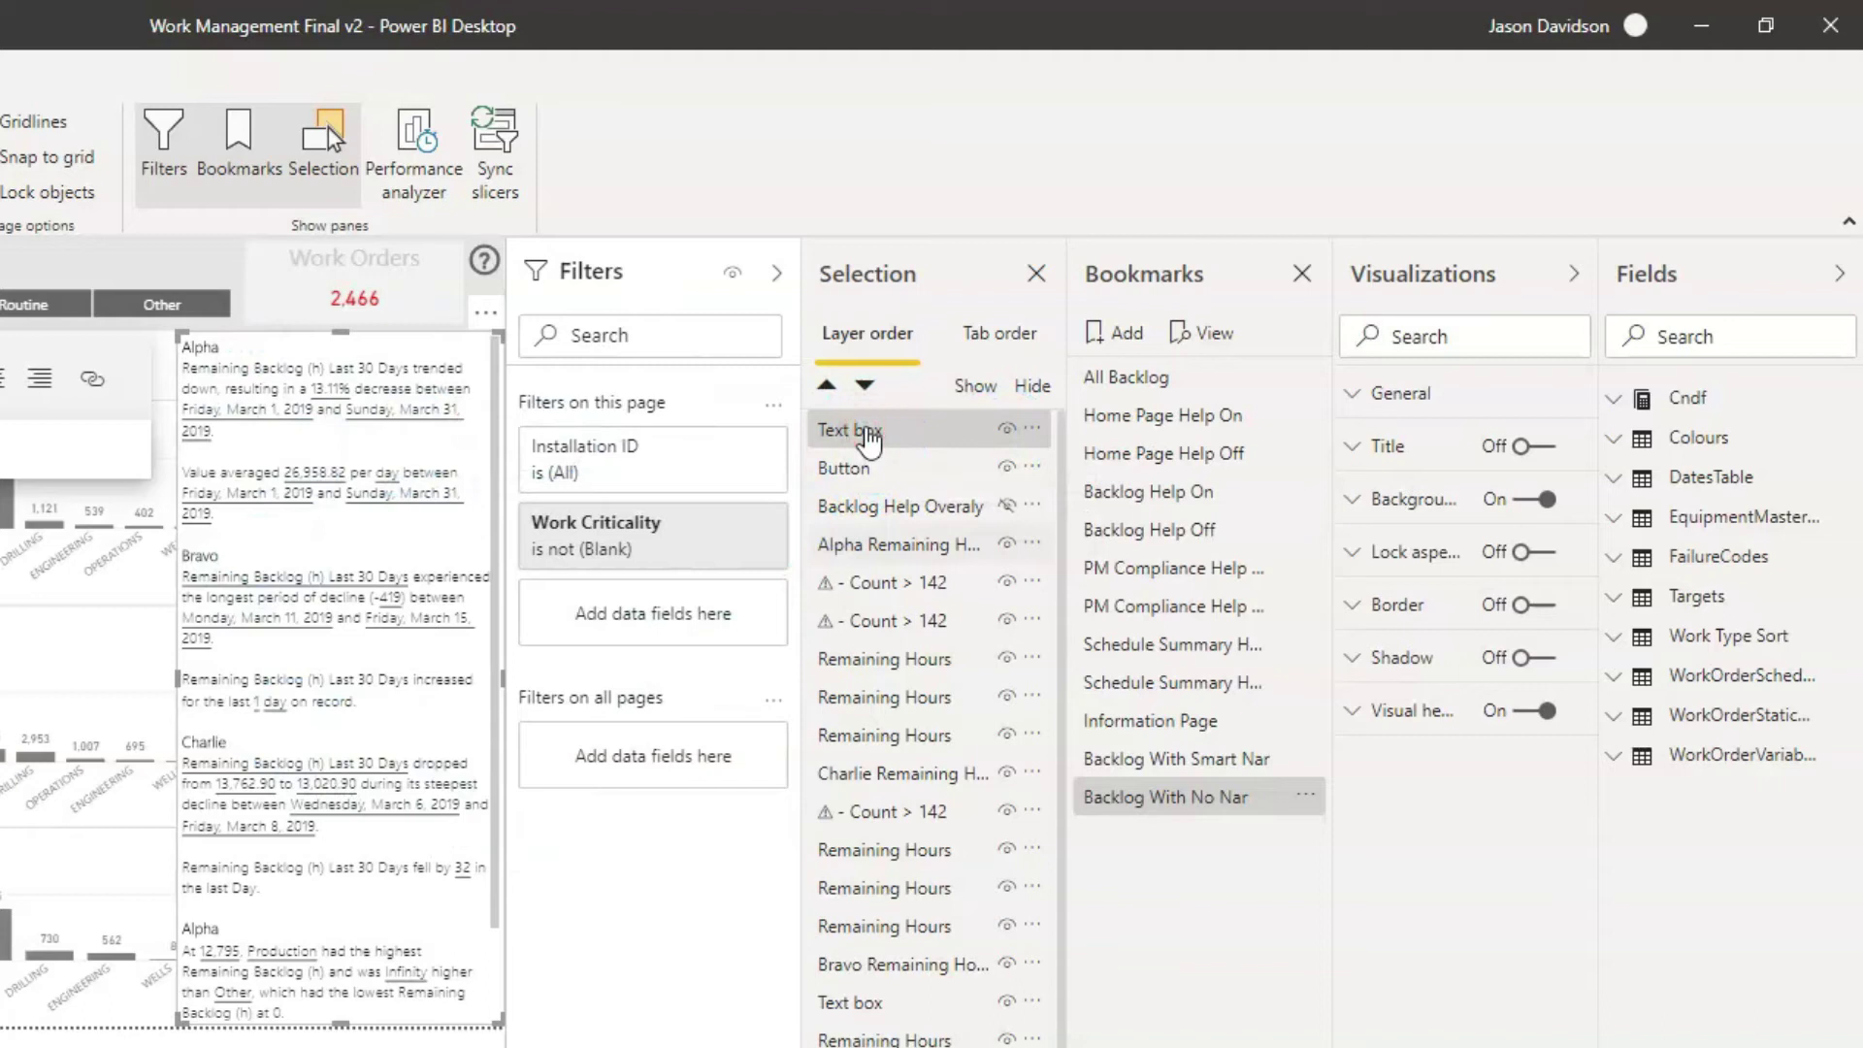
pyautogui.rightClick(868, 442)
pyautogui.click(953, 699)
pyautogui.write('Smart Narrative')
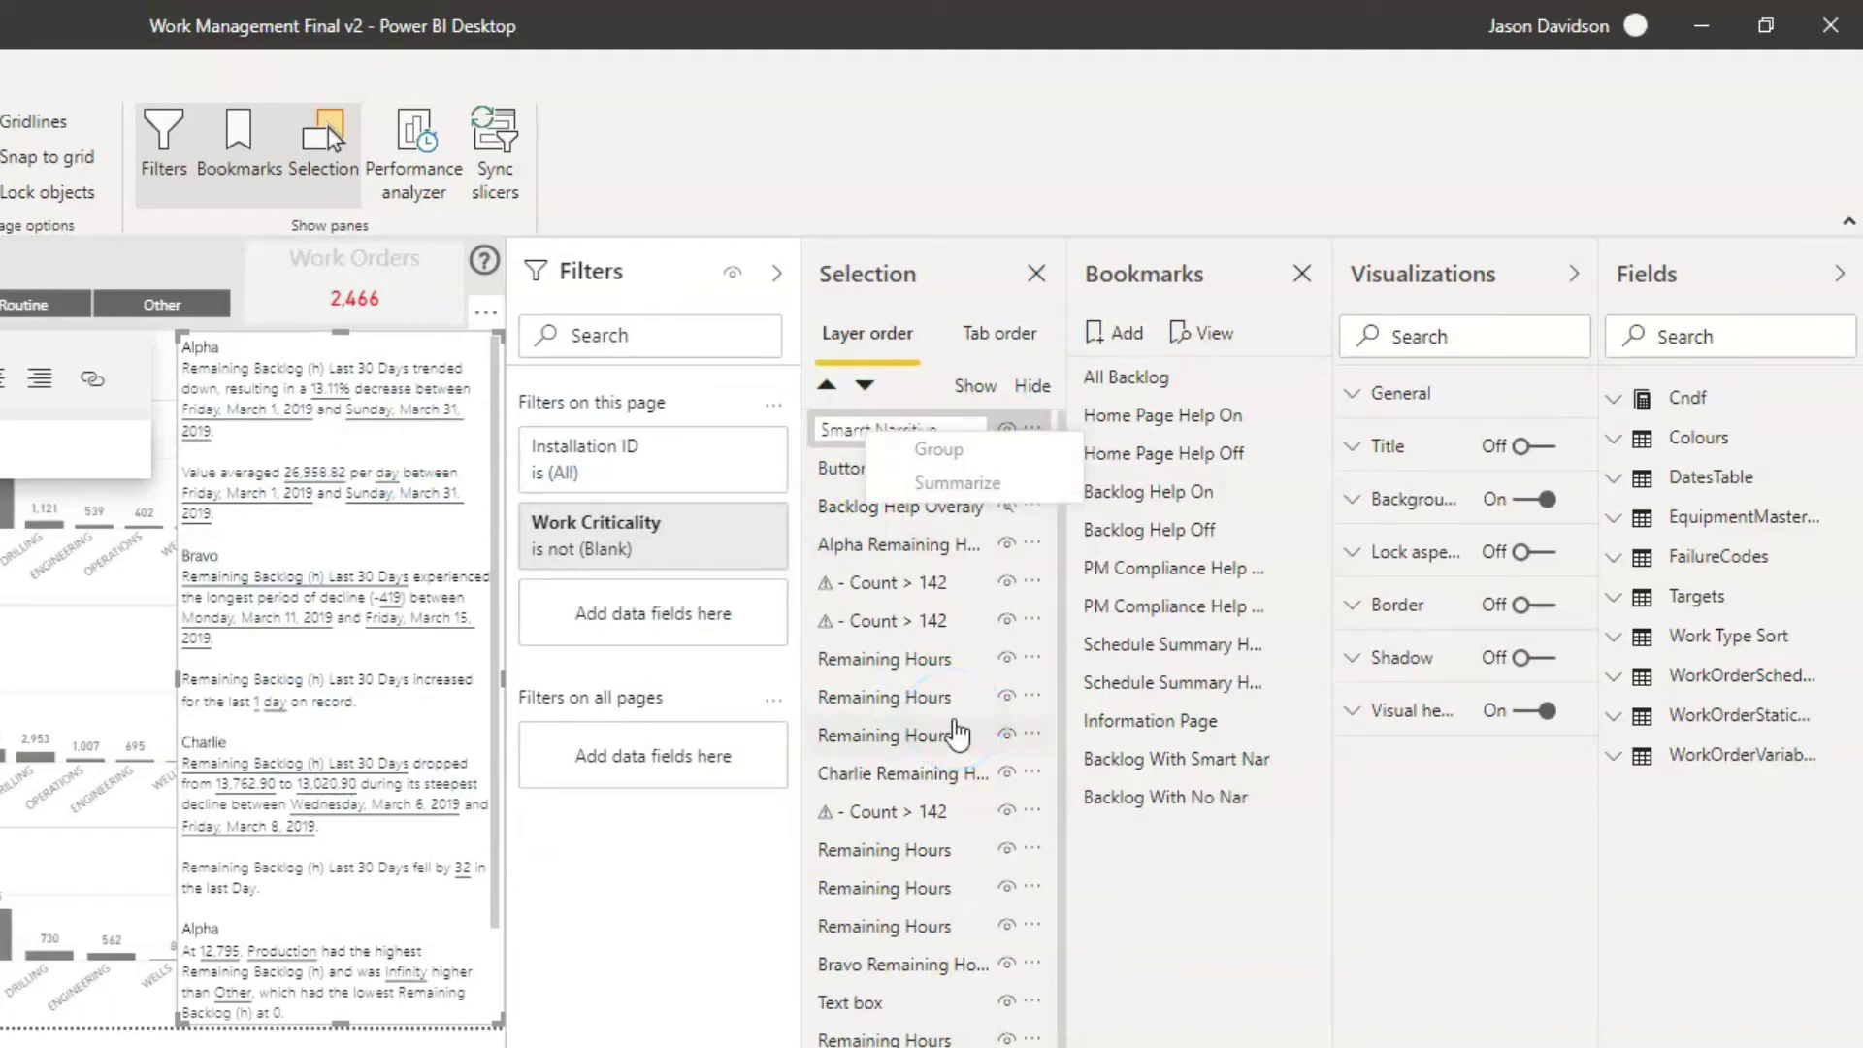
pyautogui.click(1015, 439)
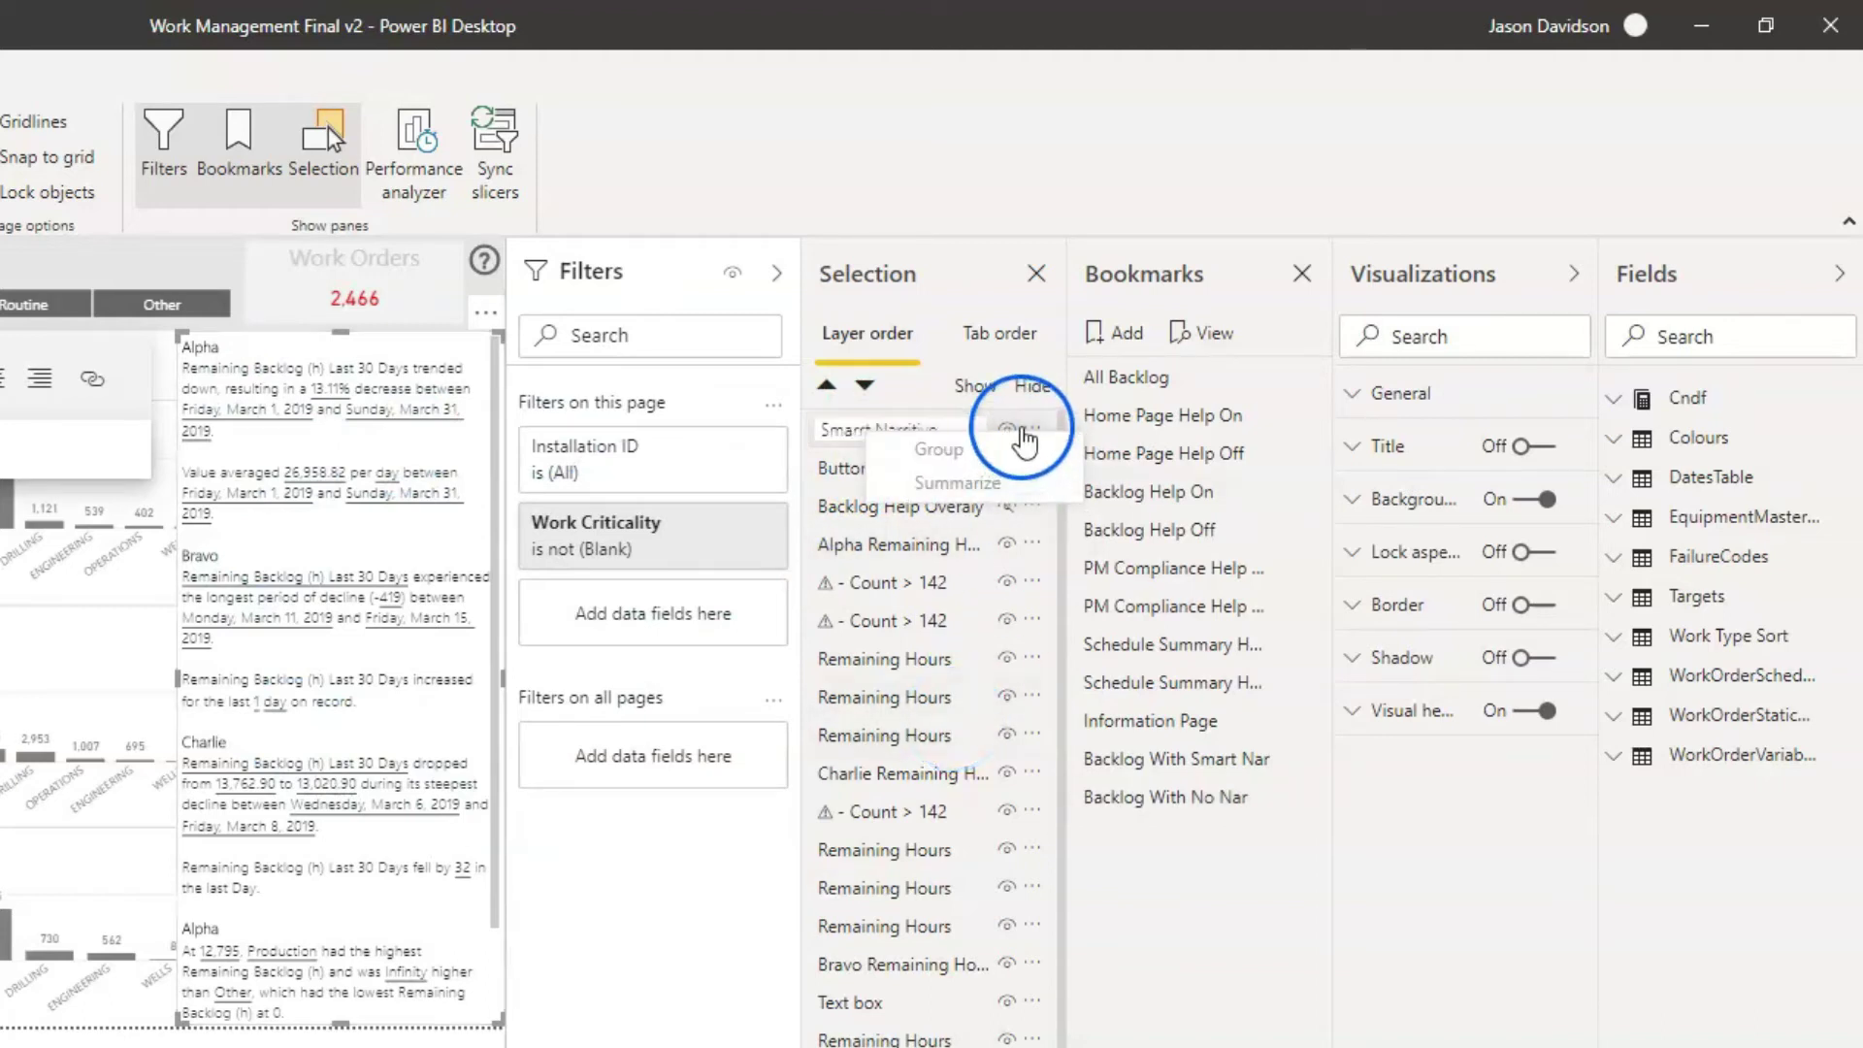
pyautogui.click(1015, 440)
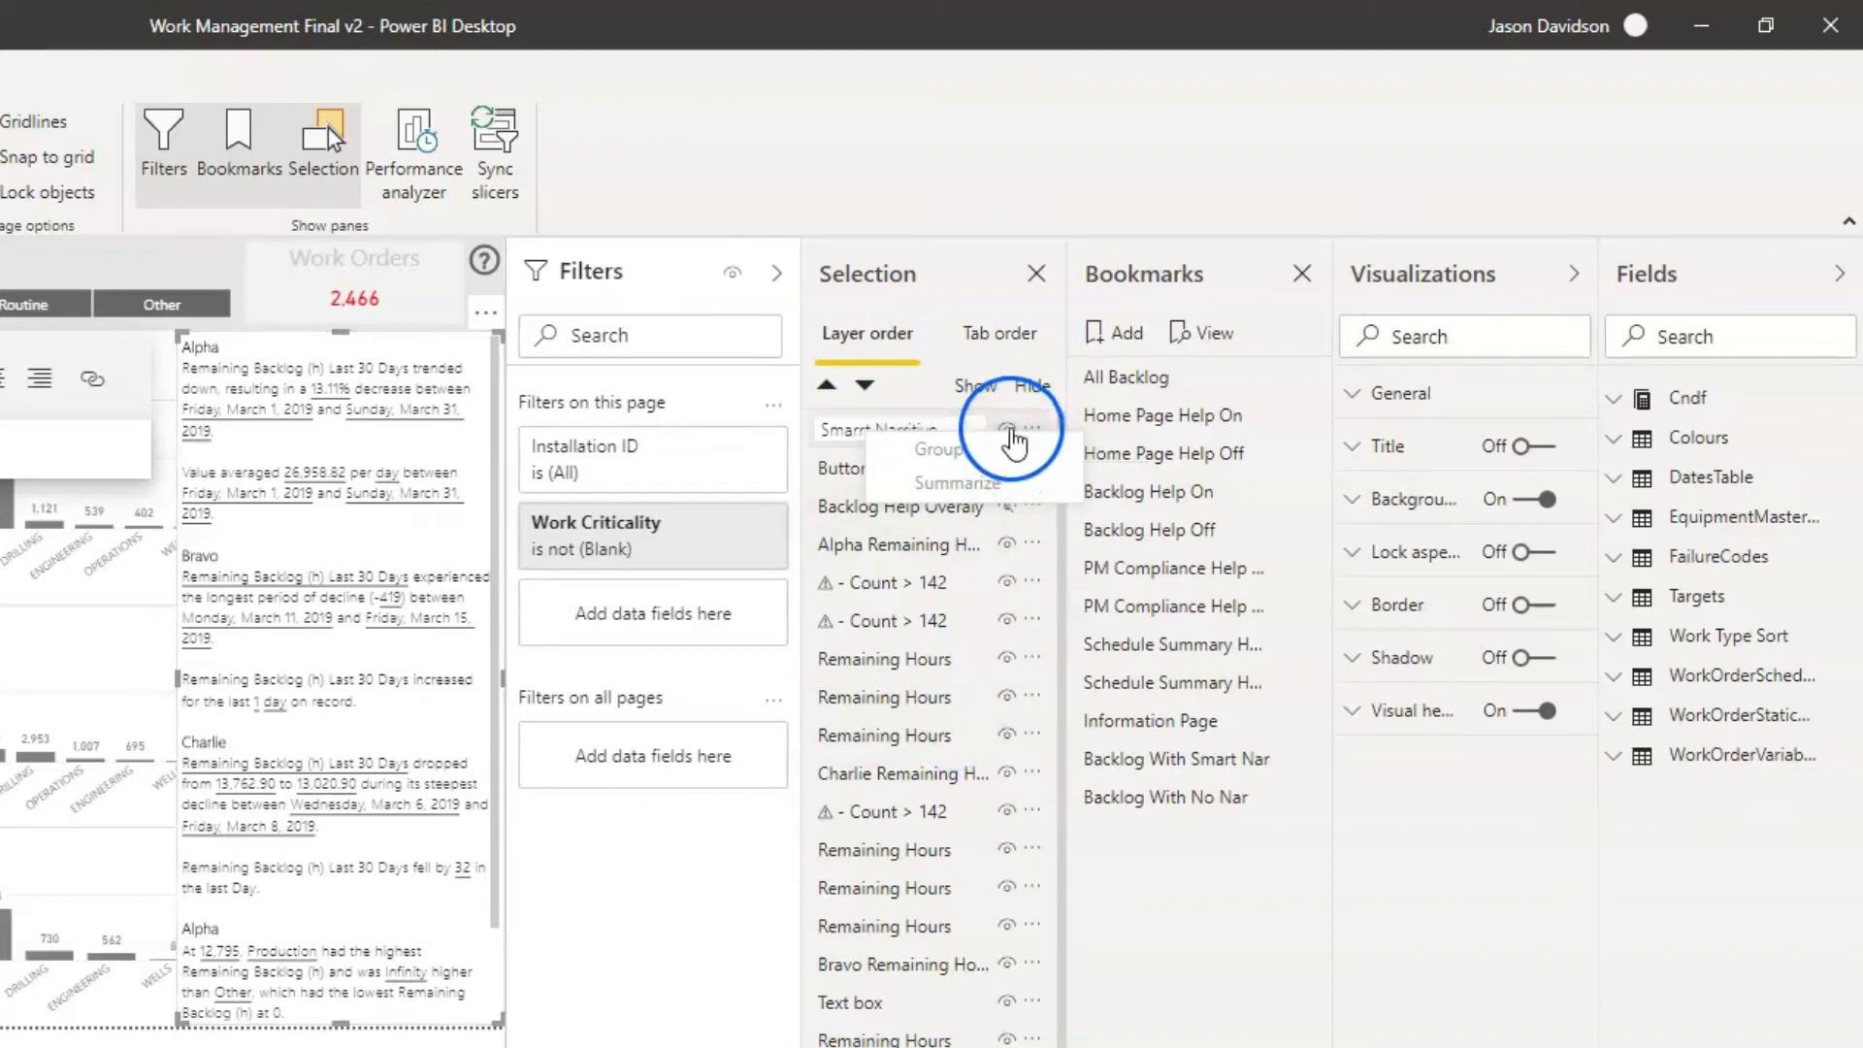
pyautogui.click(848, 471)
pyautogui.click(914, 602)
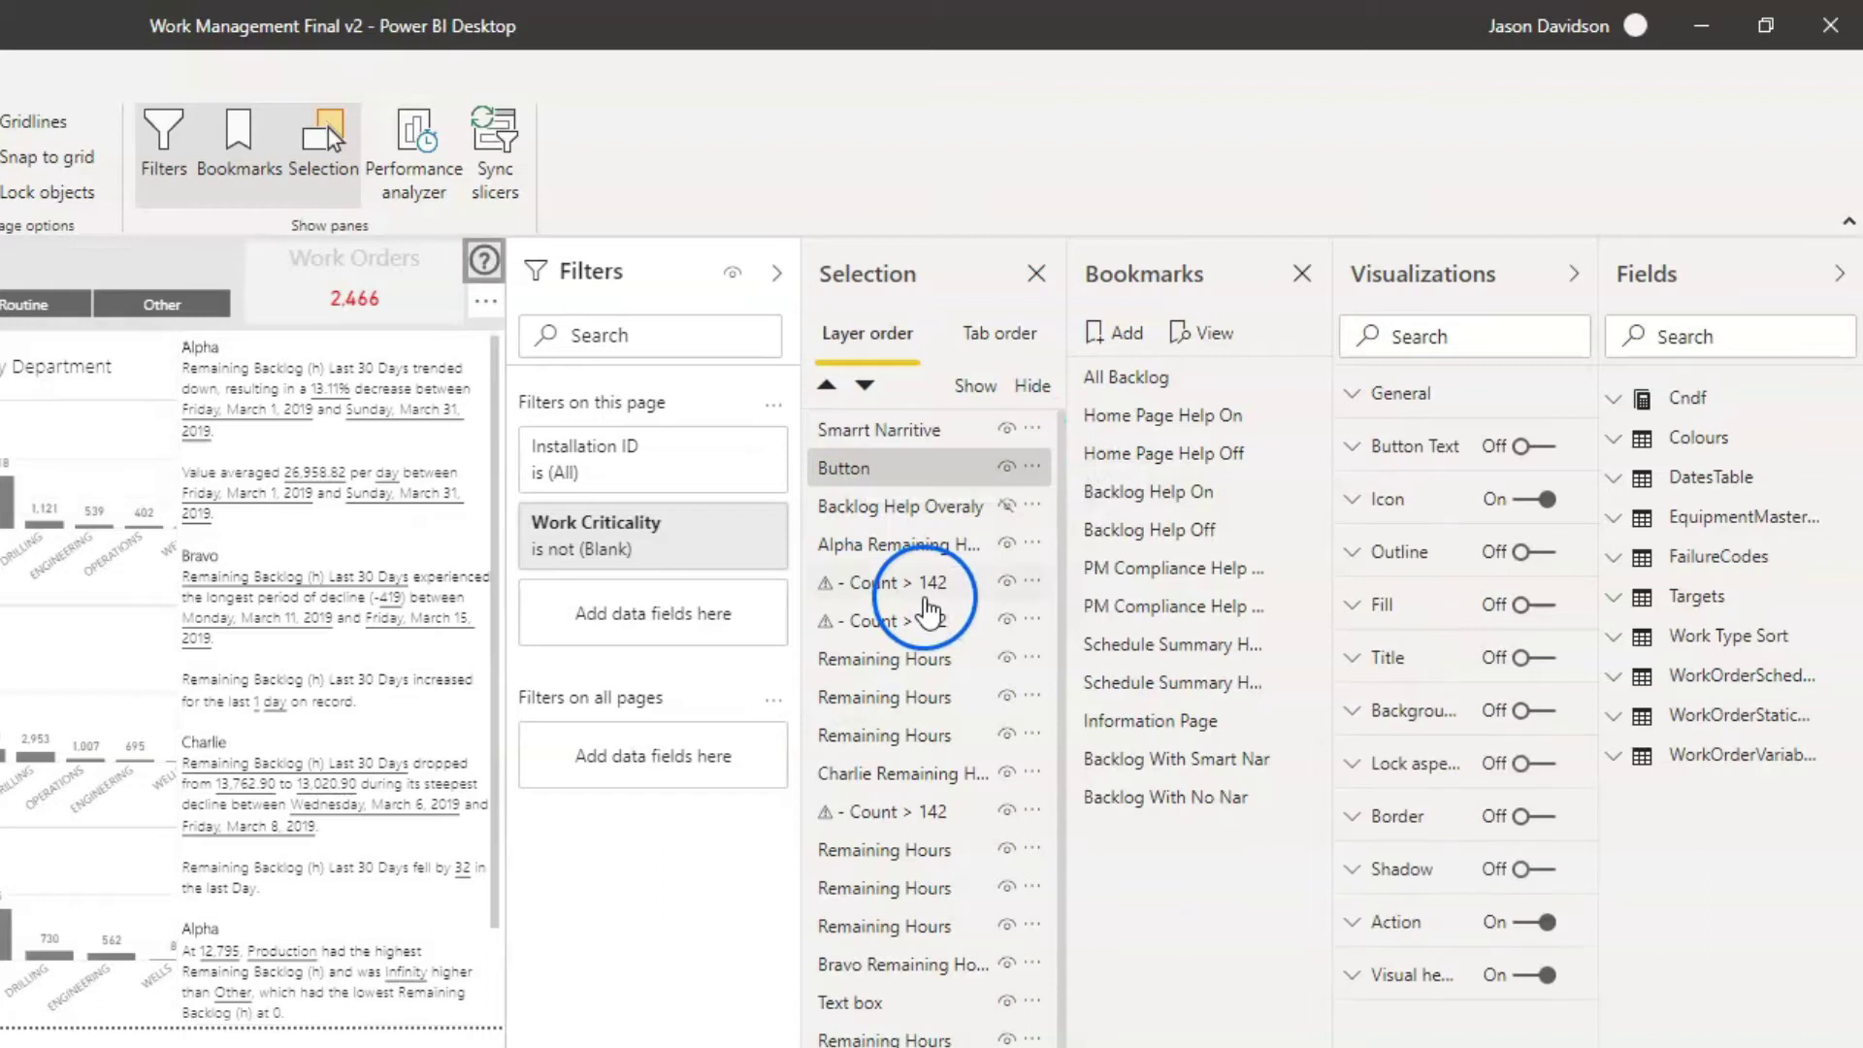
# Hide the narrative text box and update the "Backlog With No Nar" bookmark with that page state
pyautogui.click(1003, 433)
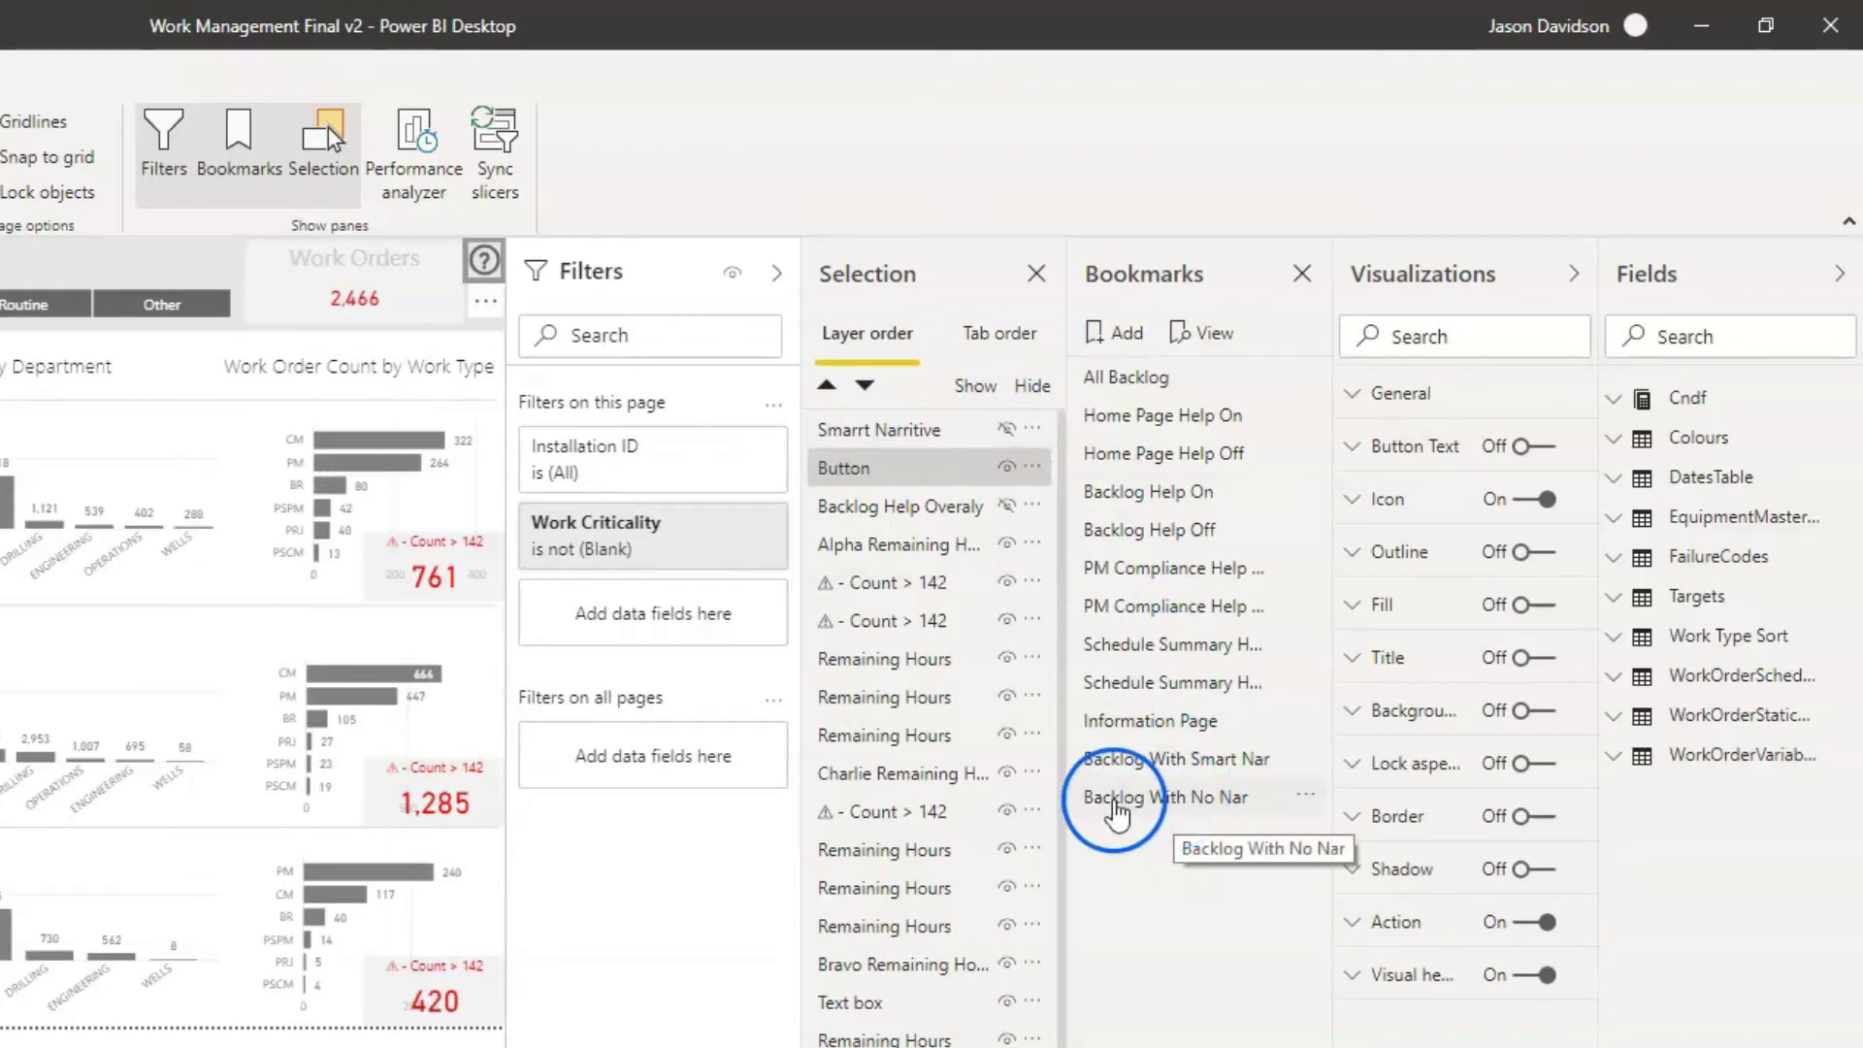
pyautogui.click(1307, 801)
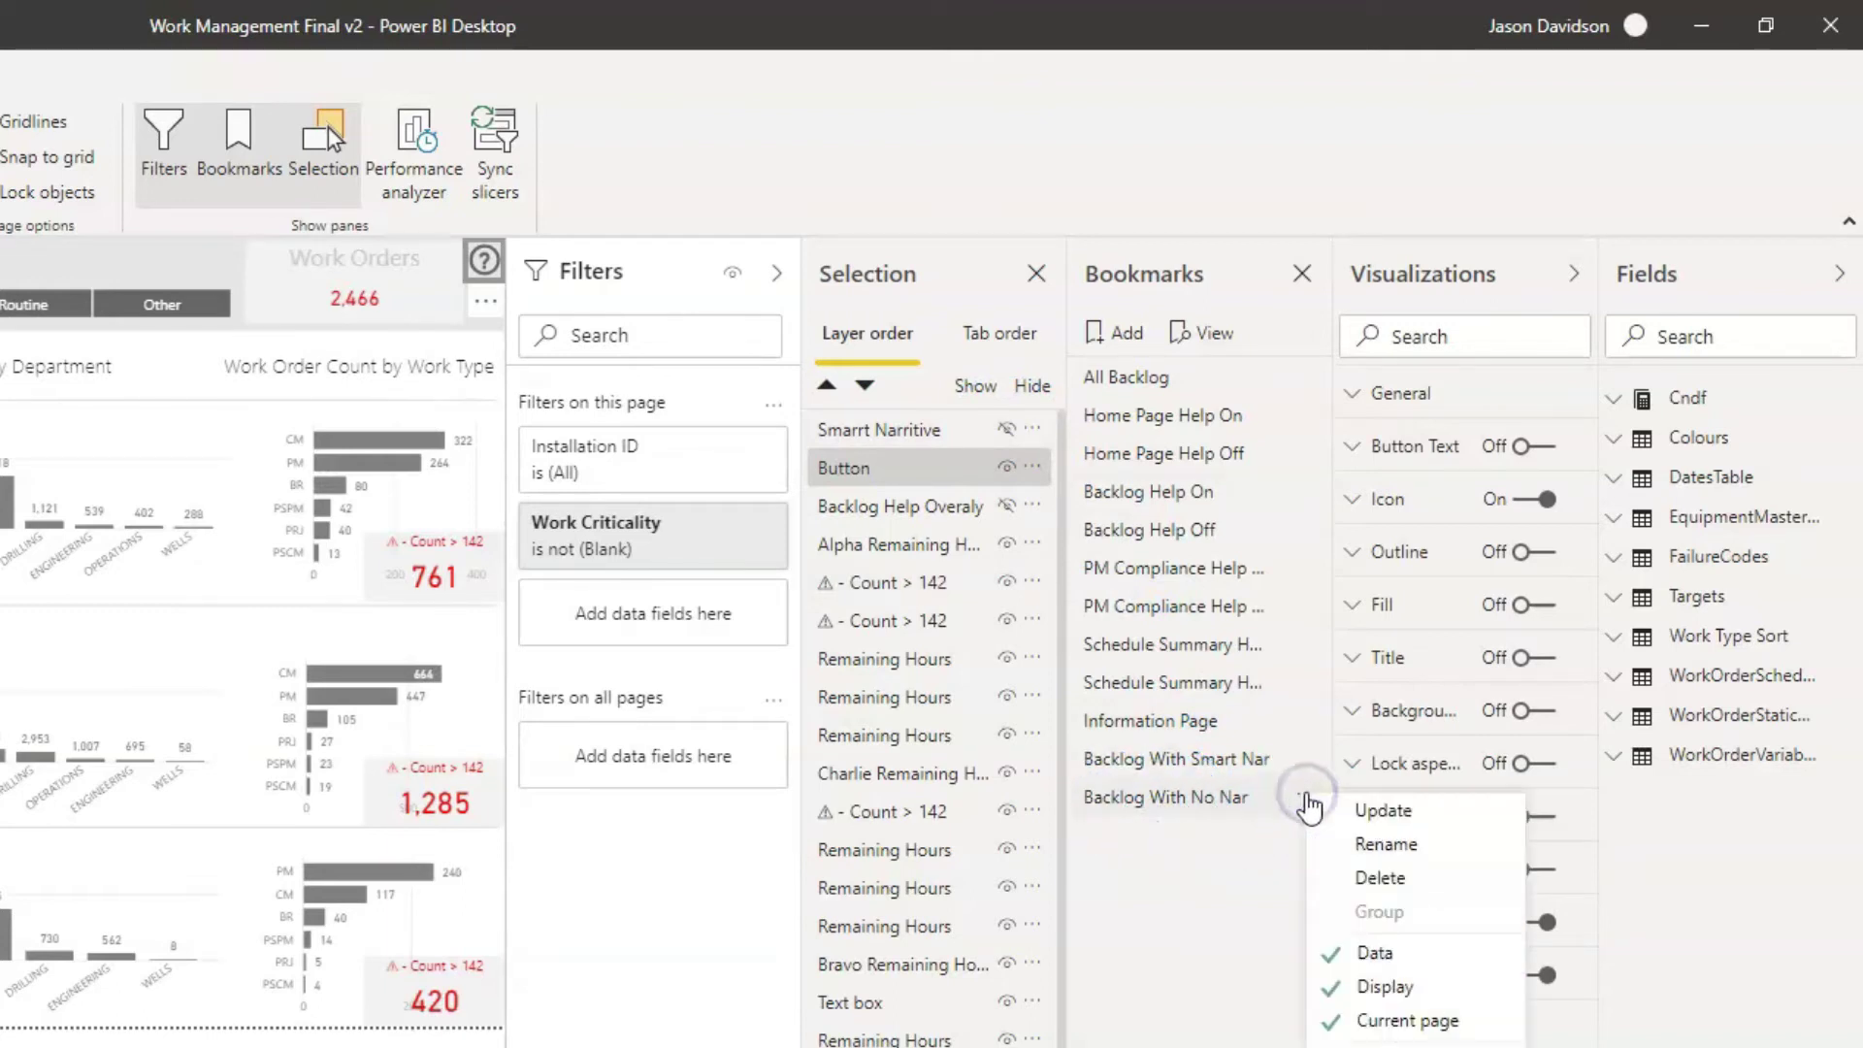
pyautogui.click(1390, 813)
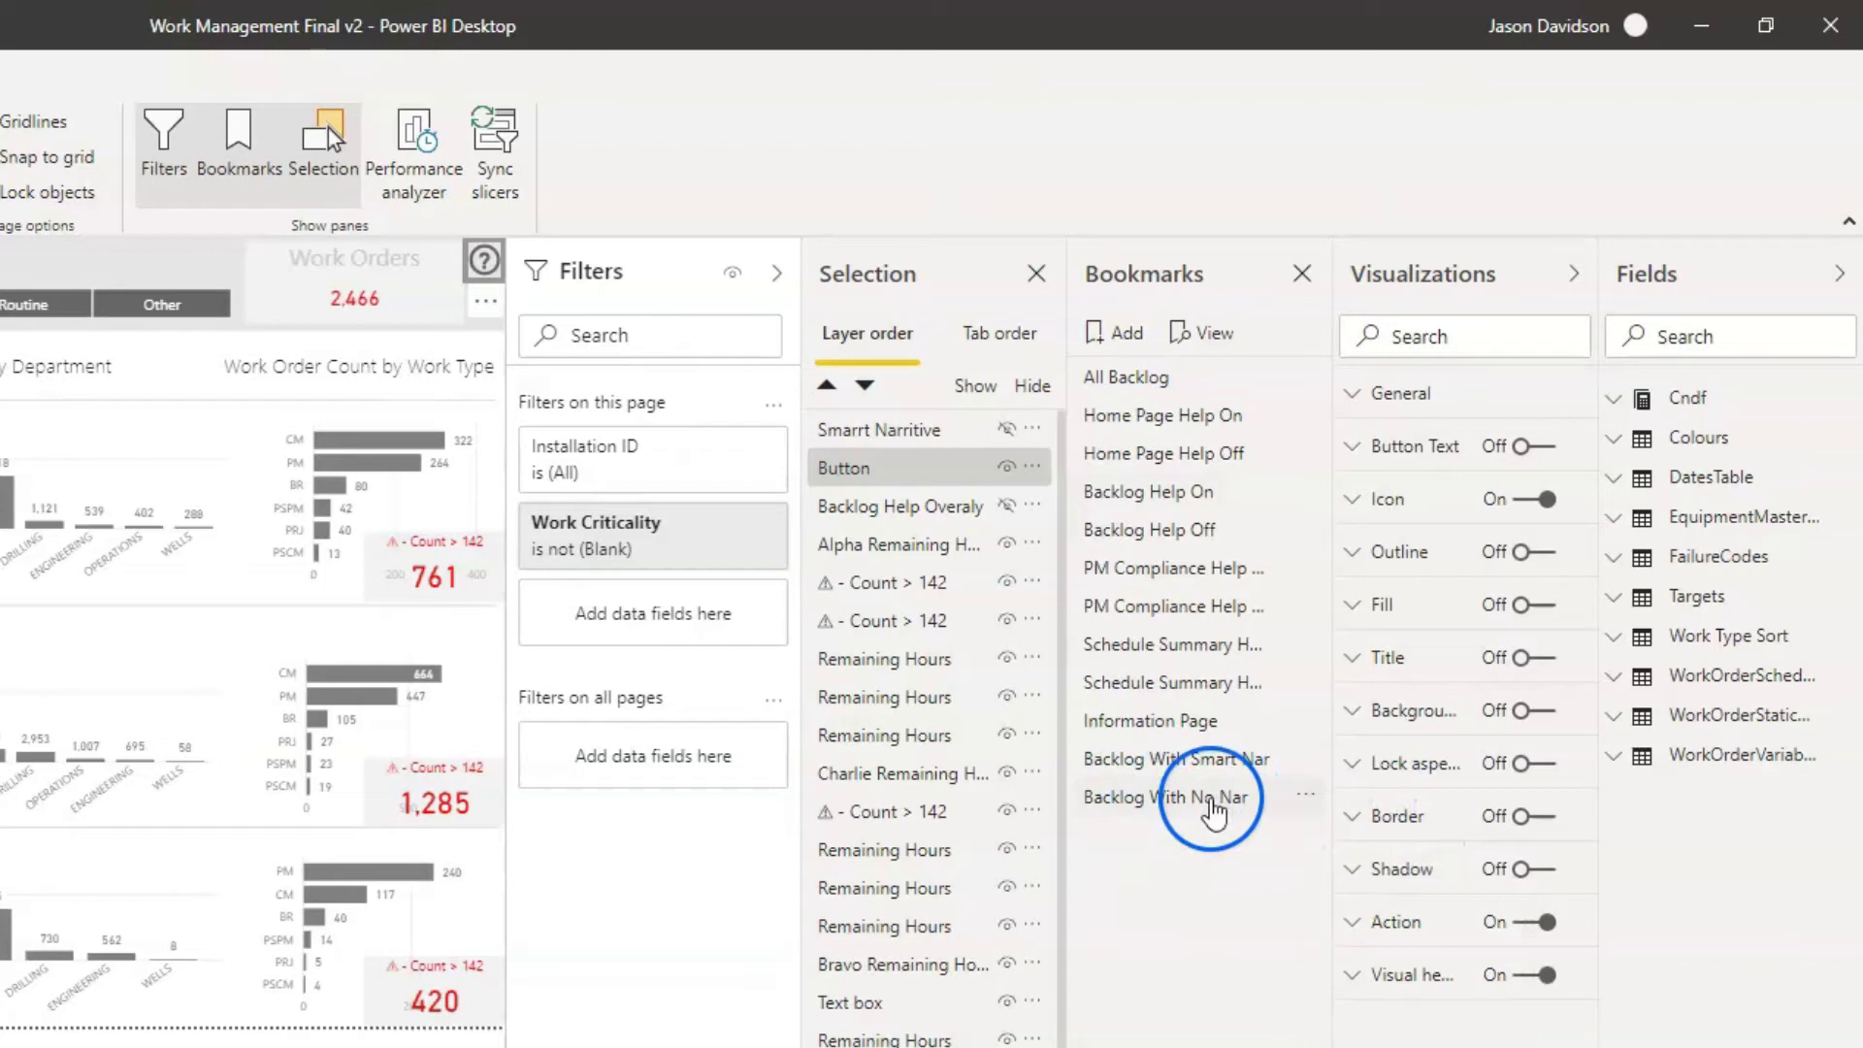
# Test the "Backlog With No Nar" and "Backlog With Smart Nar" bookmarks by switching between them, ending without the narrative
pyautogui.click(1185, 794)
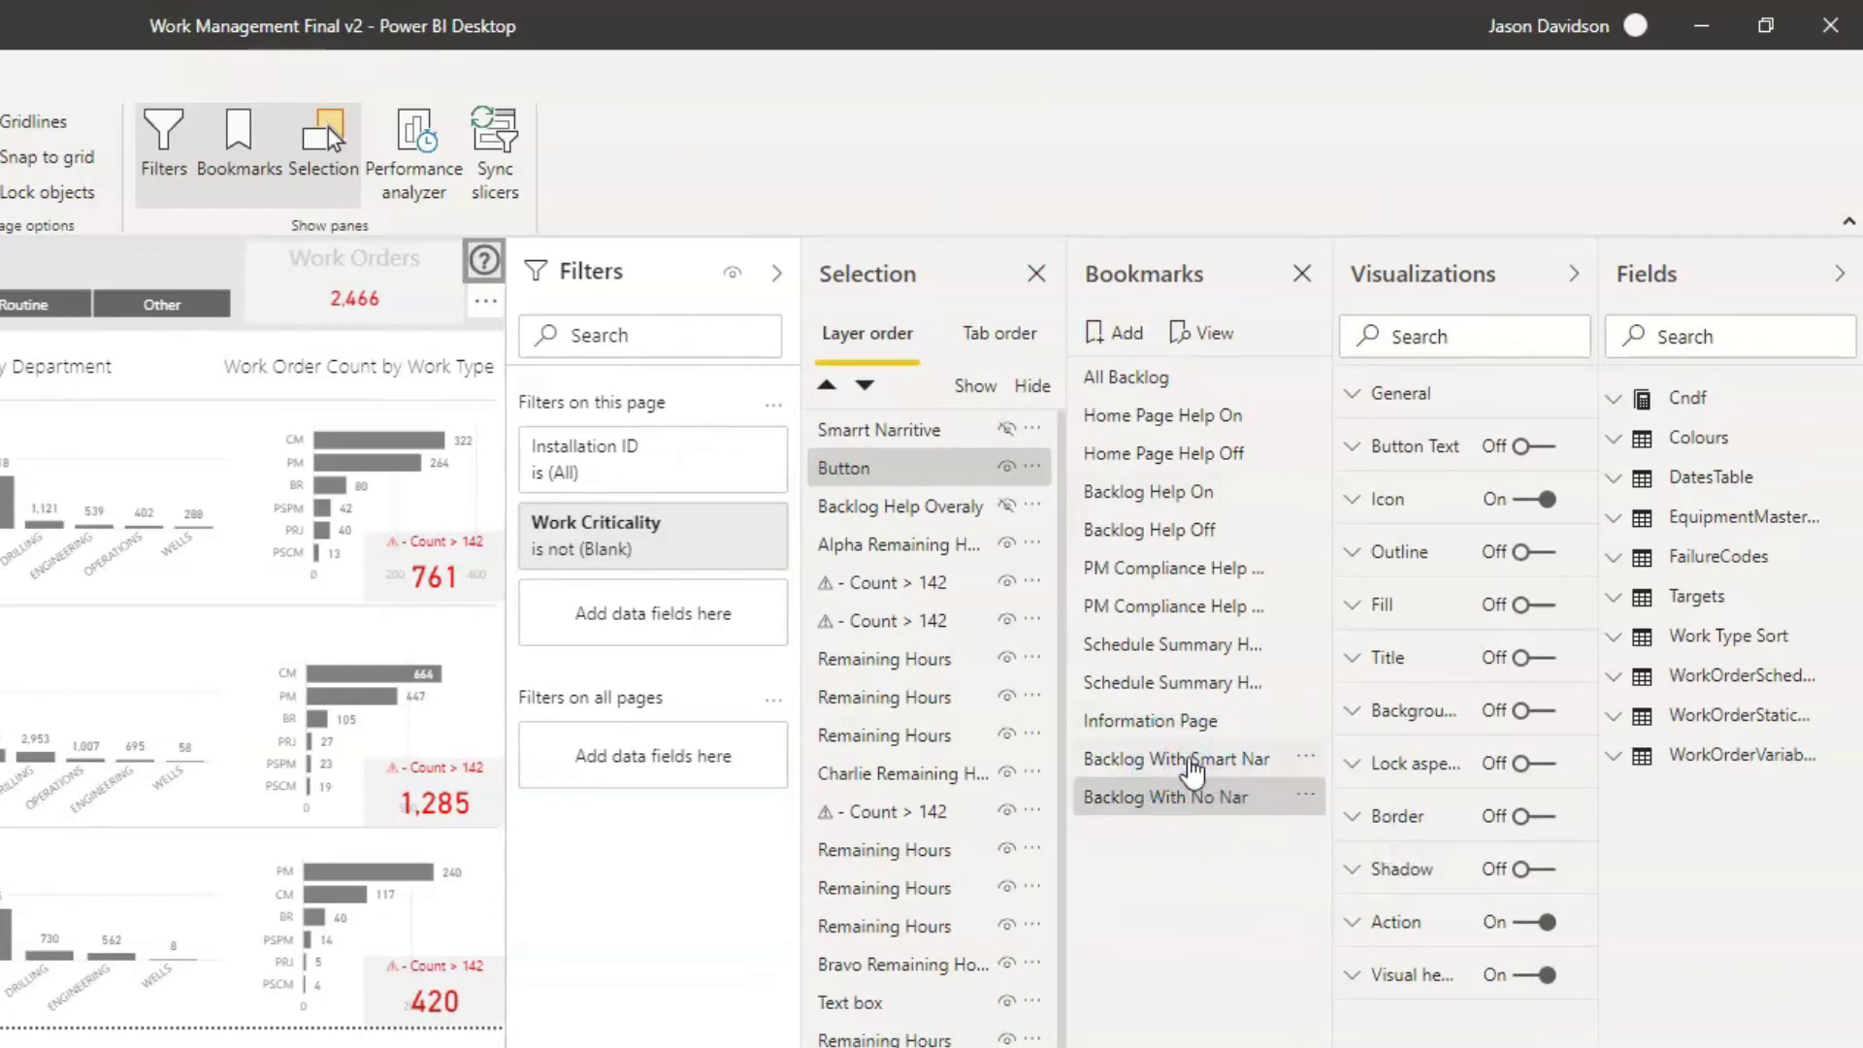
pyautogui.click(1191, 766)
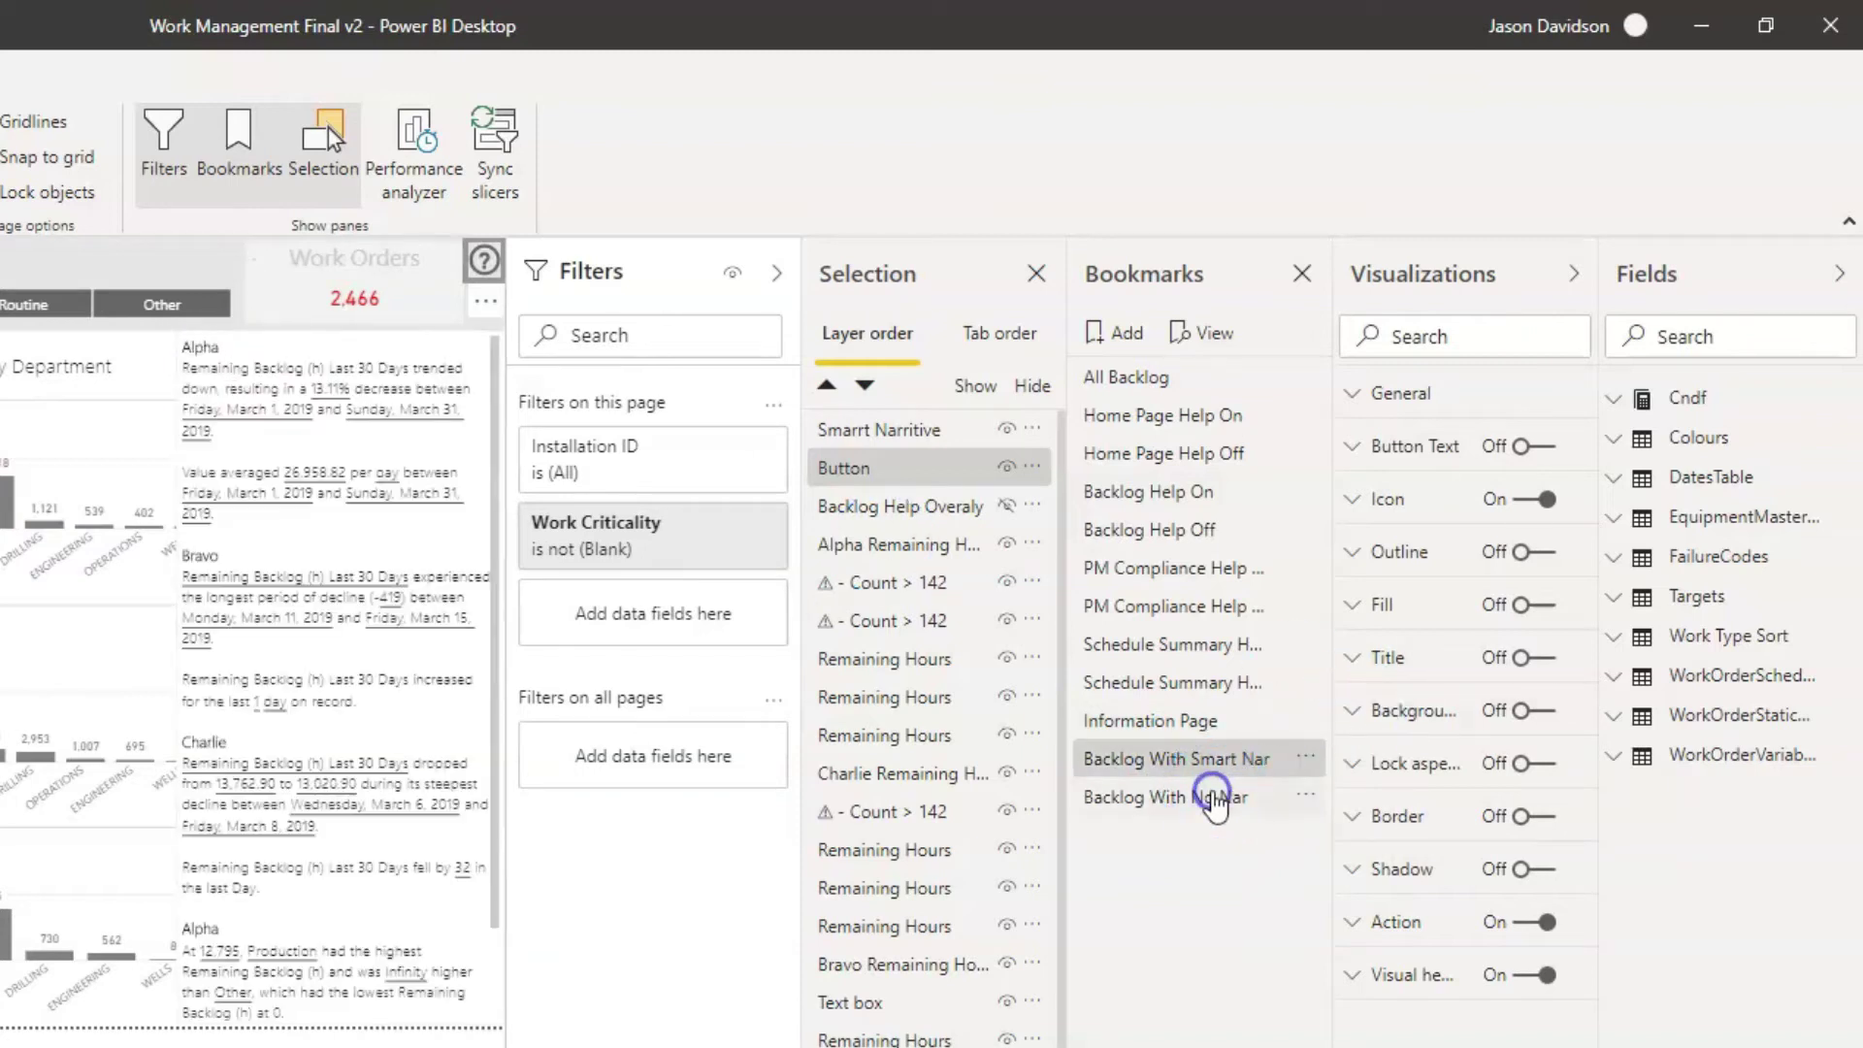
pyautogui.click(1214, 805)
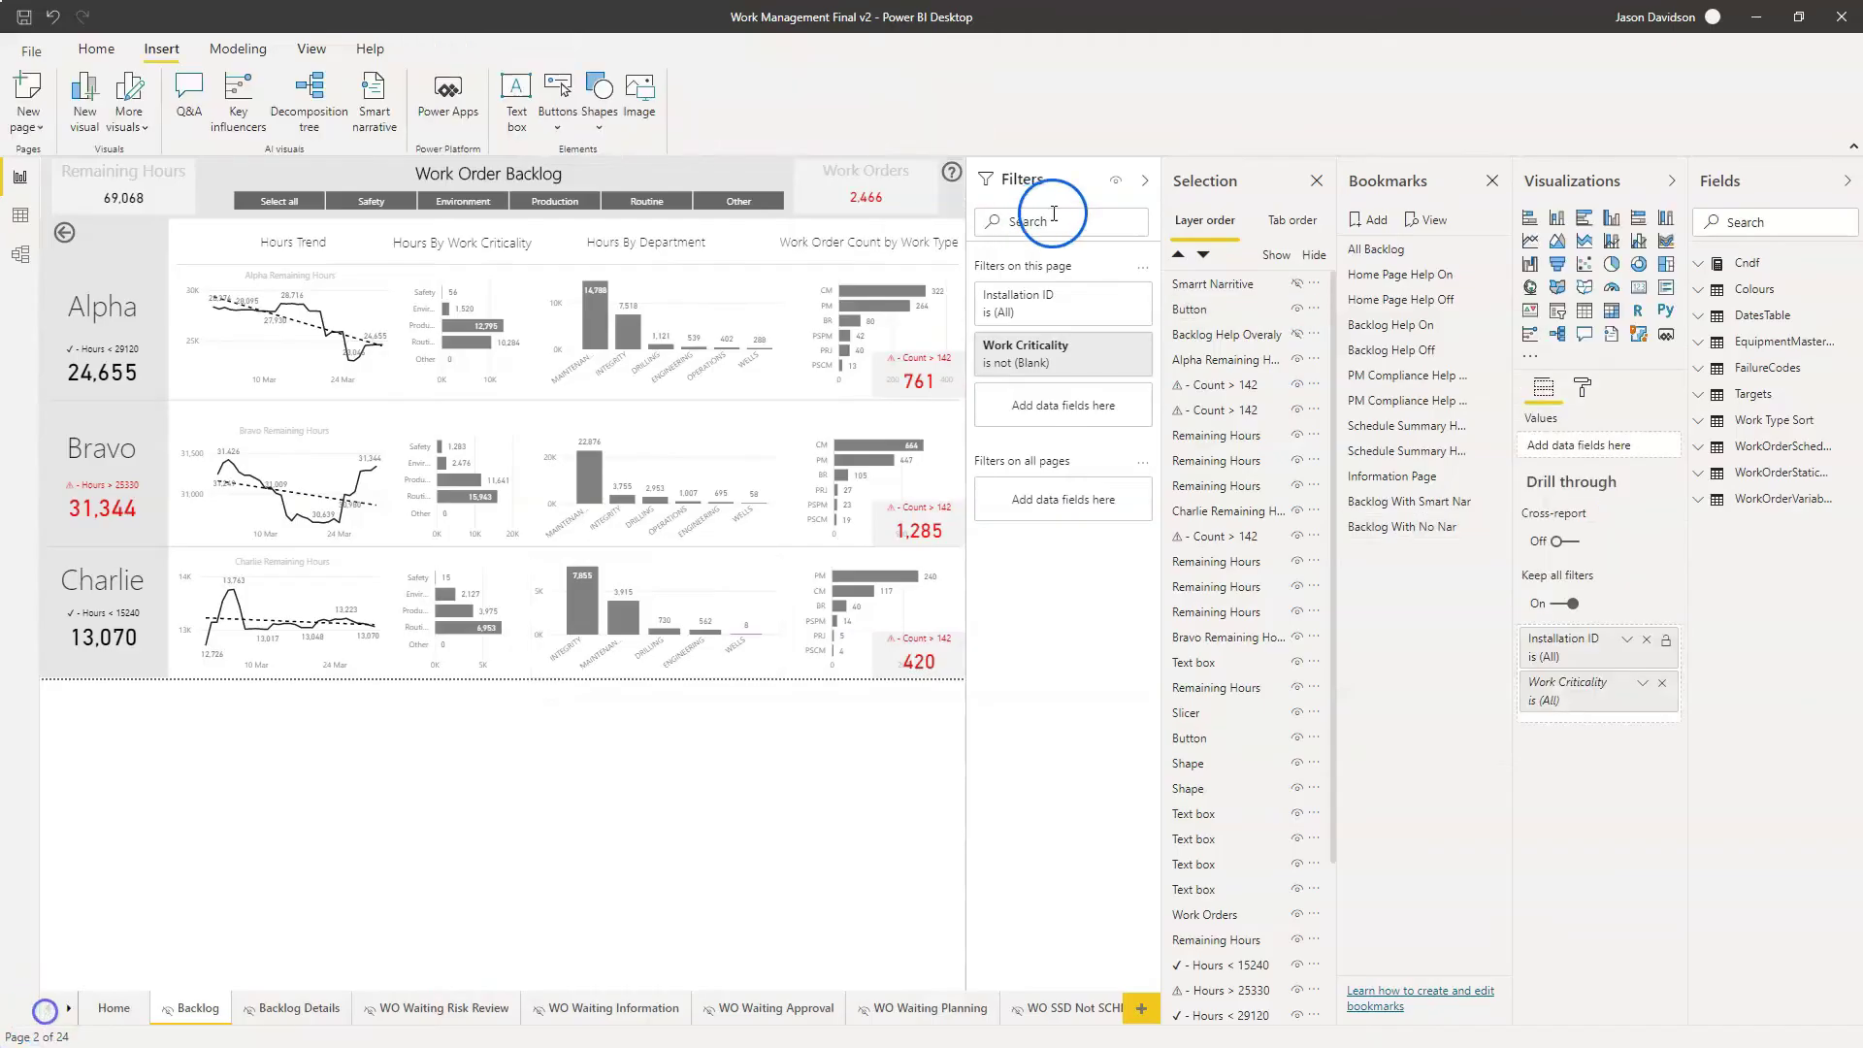
# Close the Bookmarks pane and collapse the Filters, Visualizations and Fields panes
pyautogui.click(1148, 184)
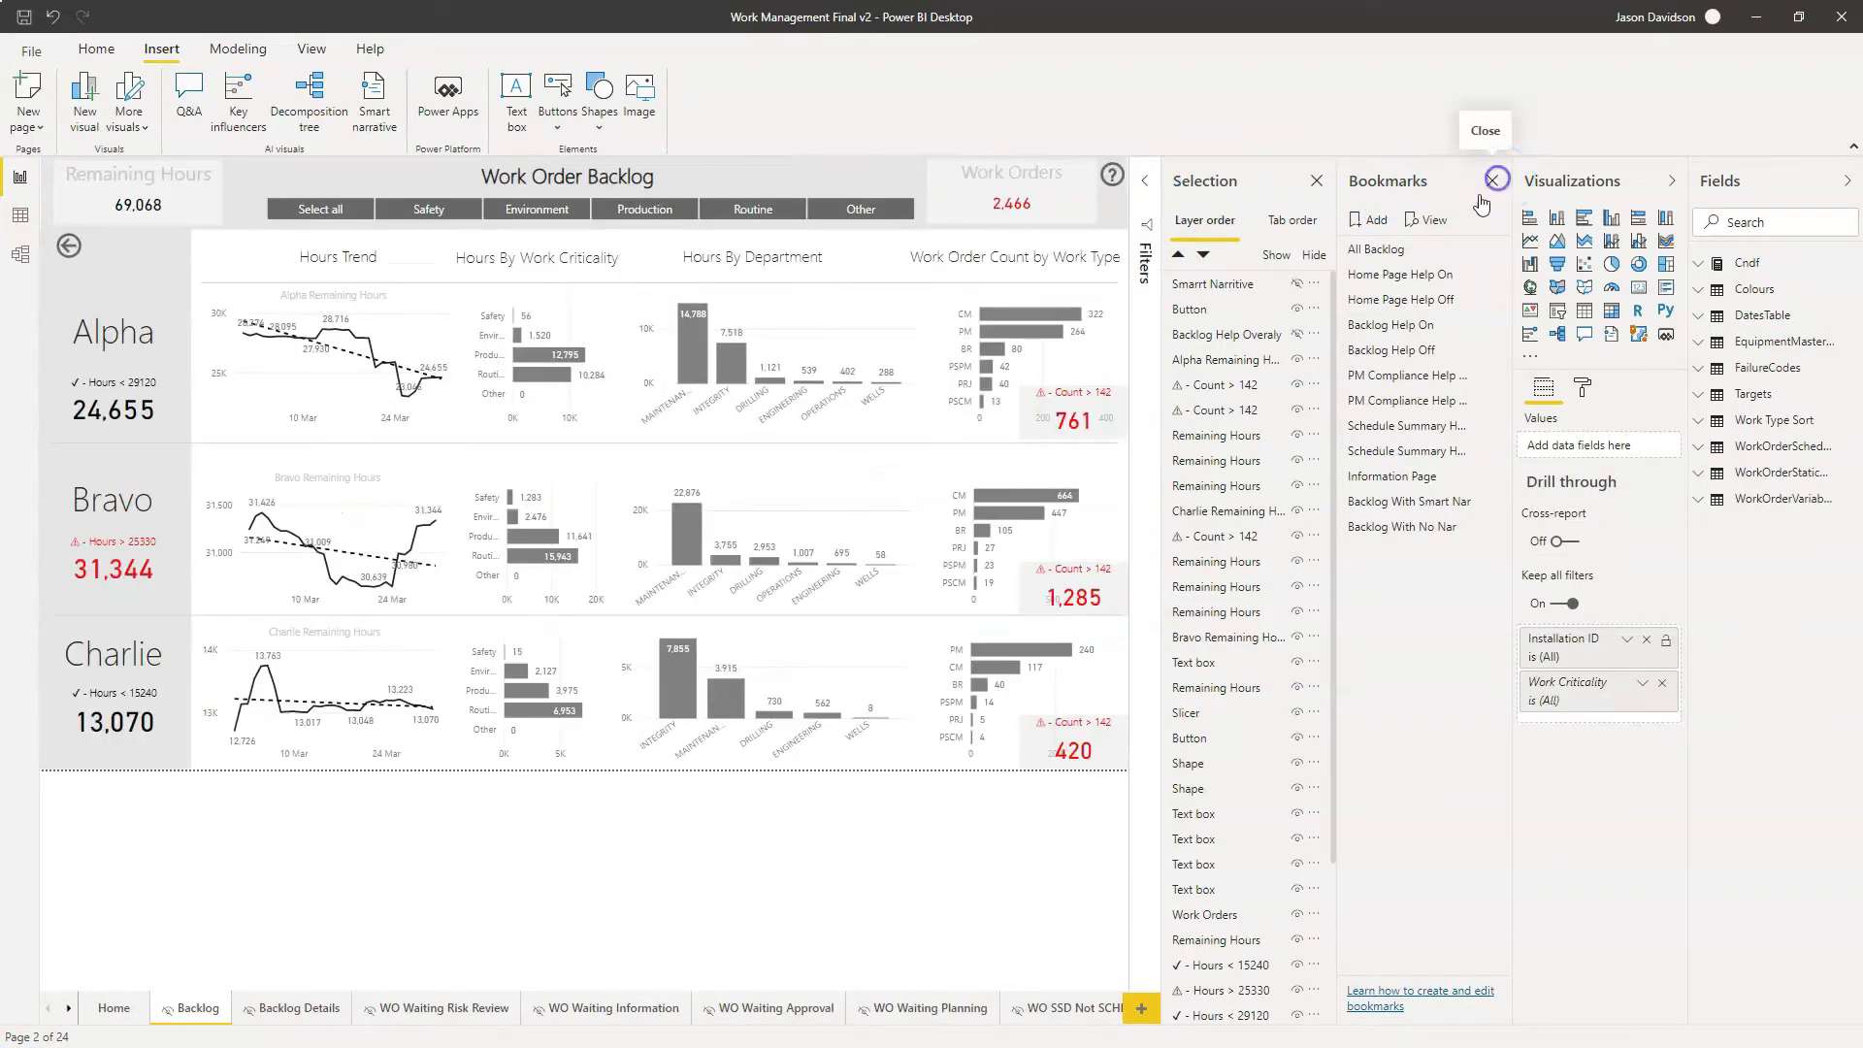
pyautogui.click(1494, 180)
pyautogui.click(1665, 179)
pyautogui.click(1834, 184)
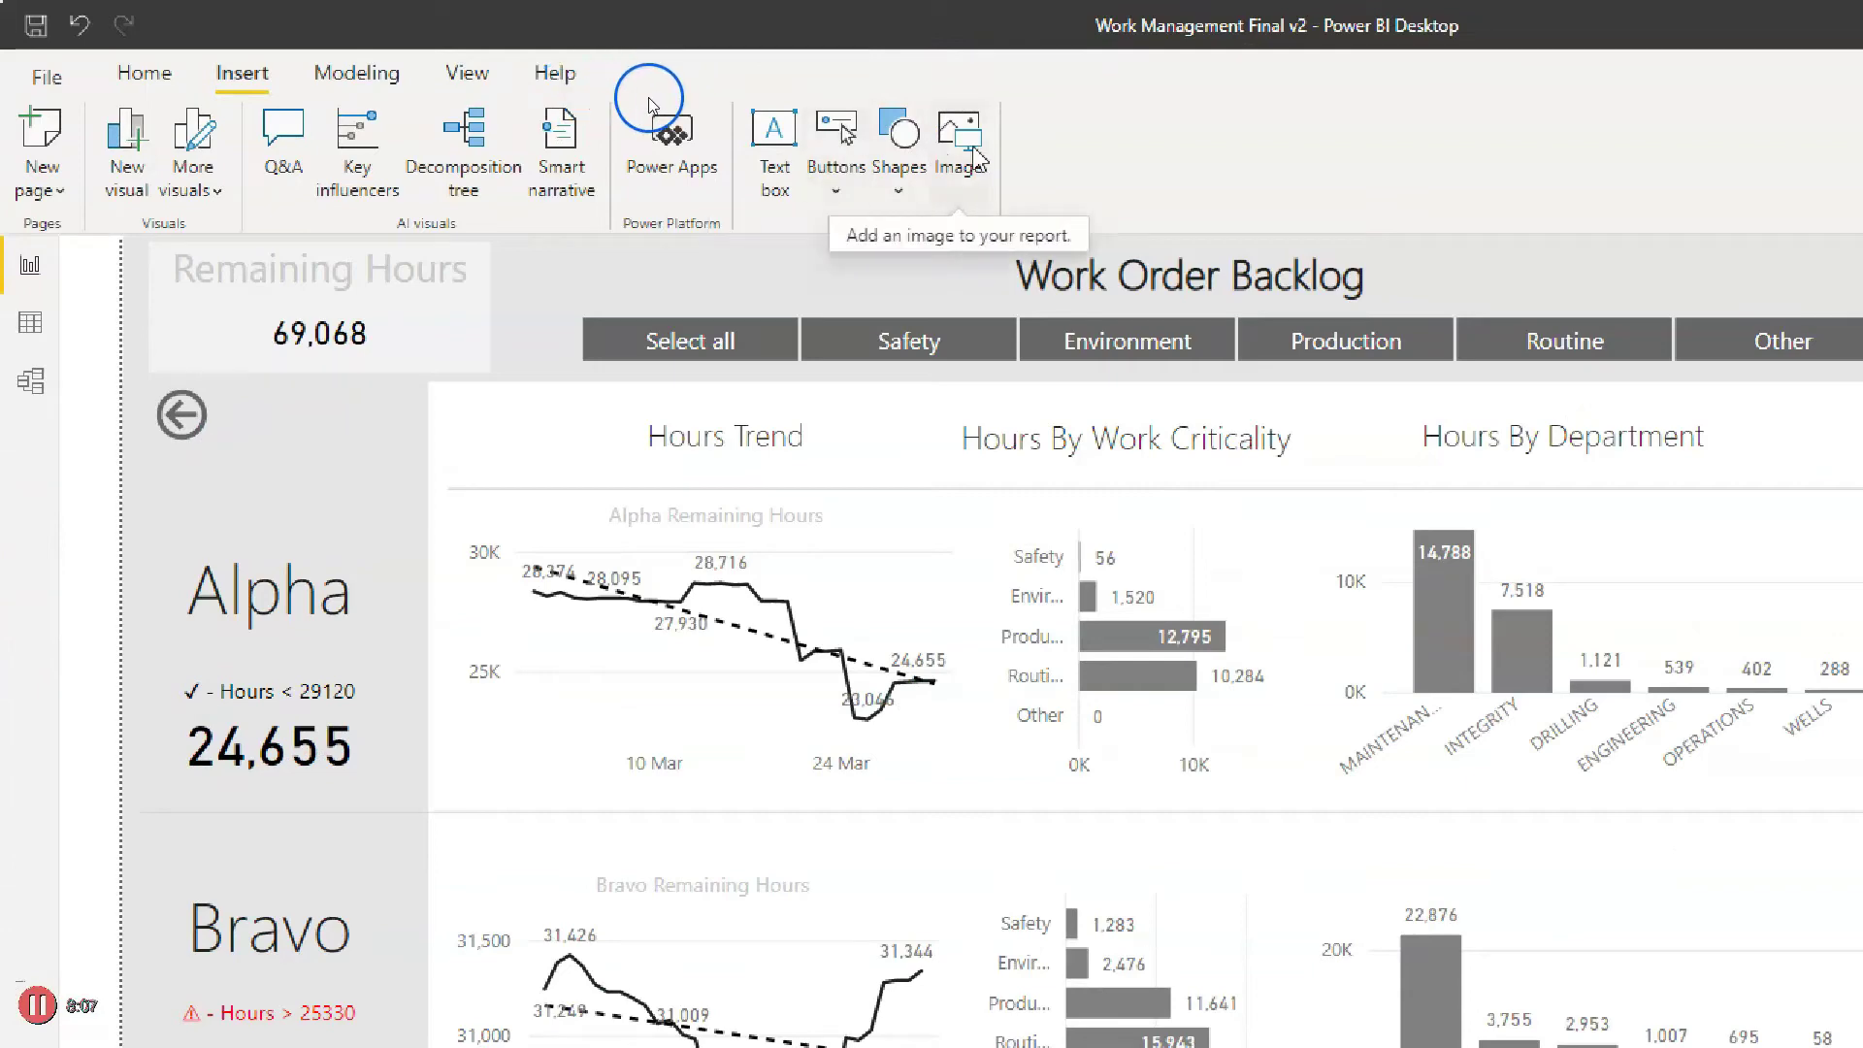
# Insert the "Narrative (1)" picture into the Backlog page
pyautogui.click(958, 145)
pyautogui.click(633, 147)
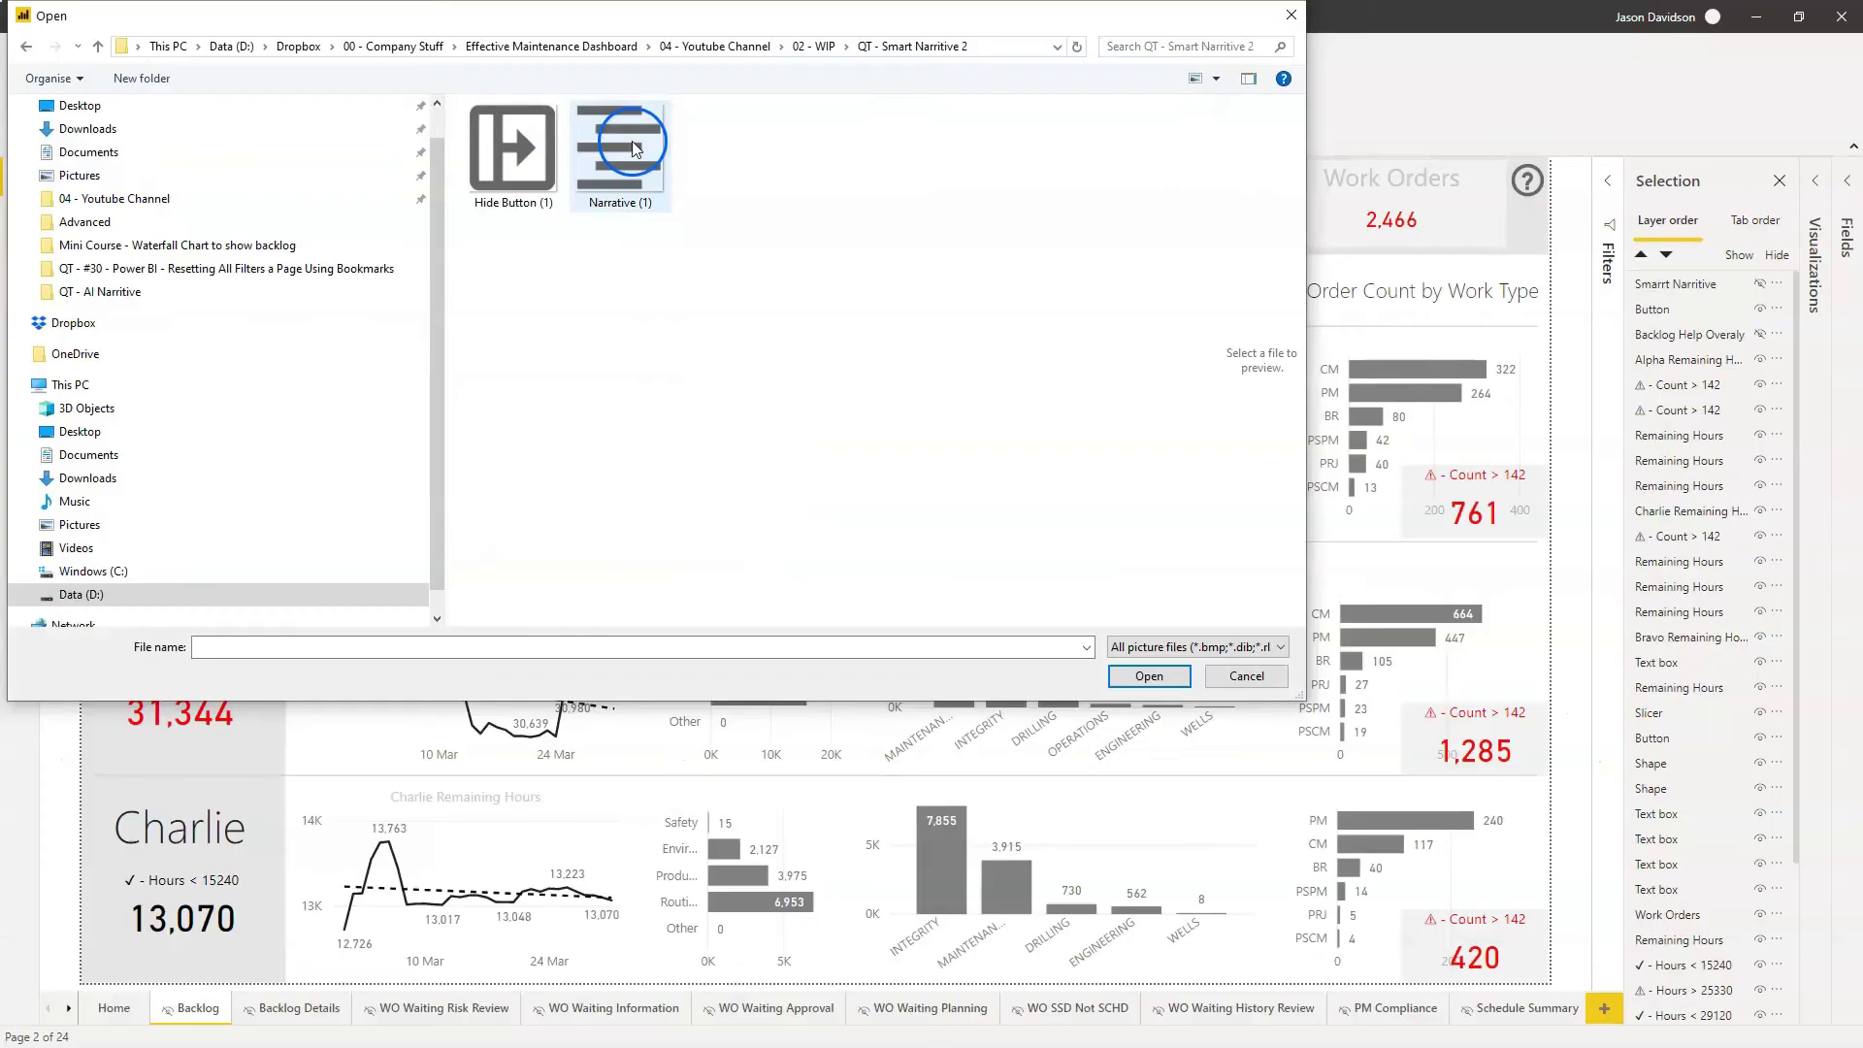
pyautogui.click(1140, 673)
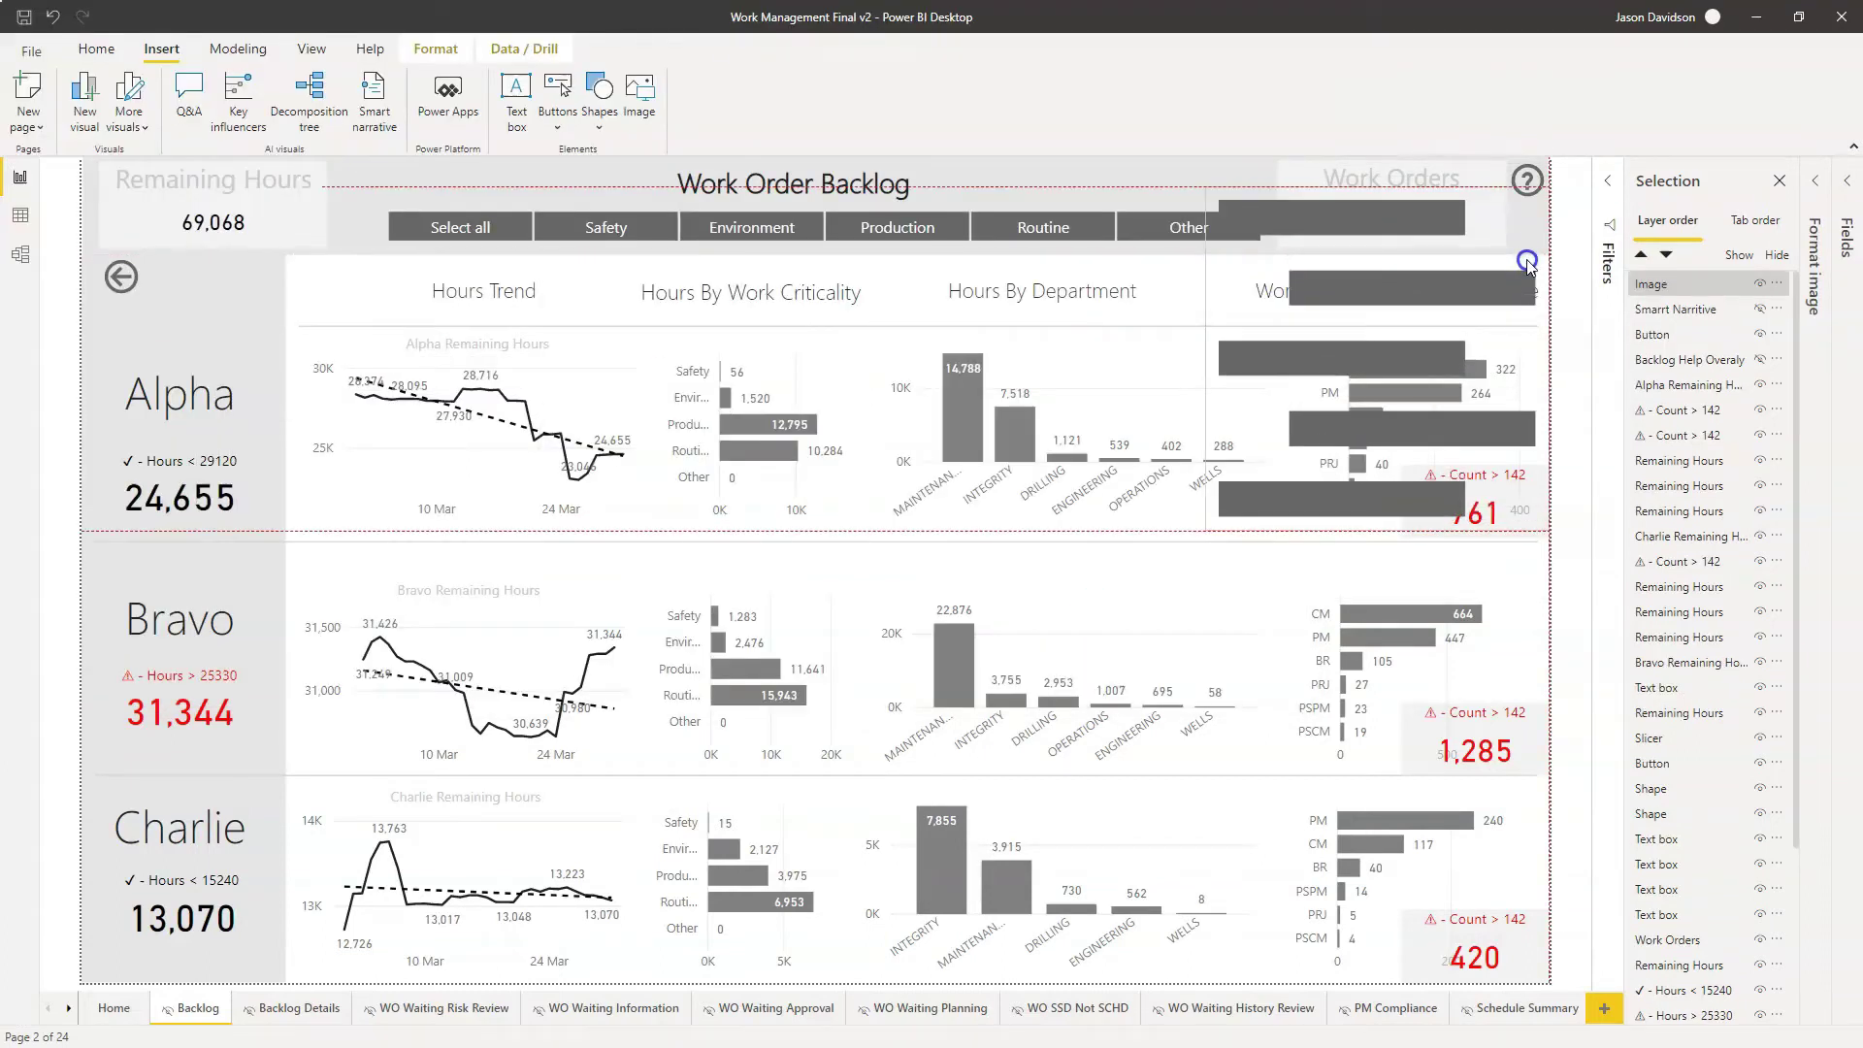
# Shrink the narrative image to icon size and place it directly beneath the help icon
pyautogui.click(1210, 541)
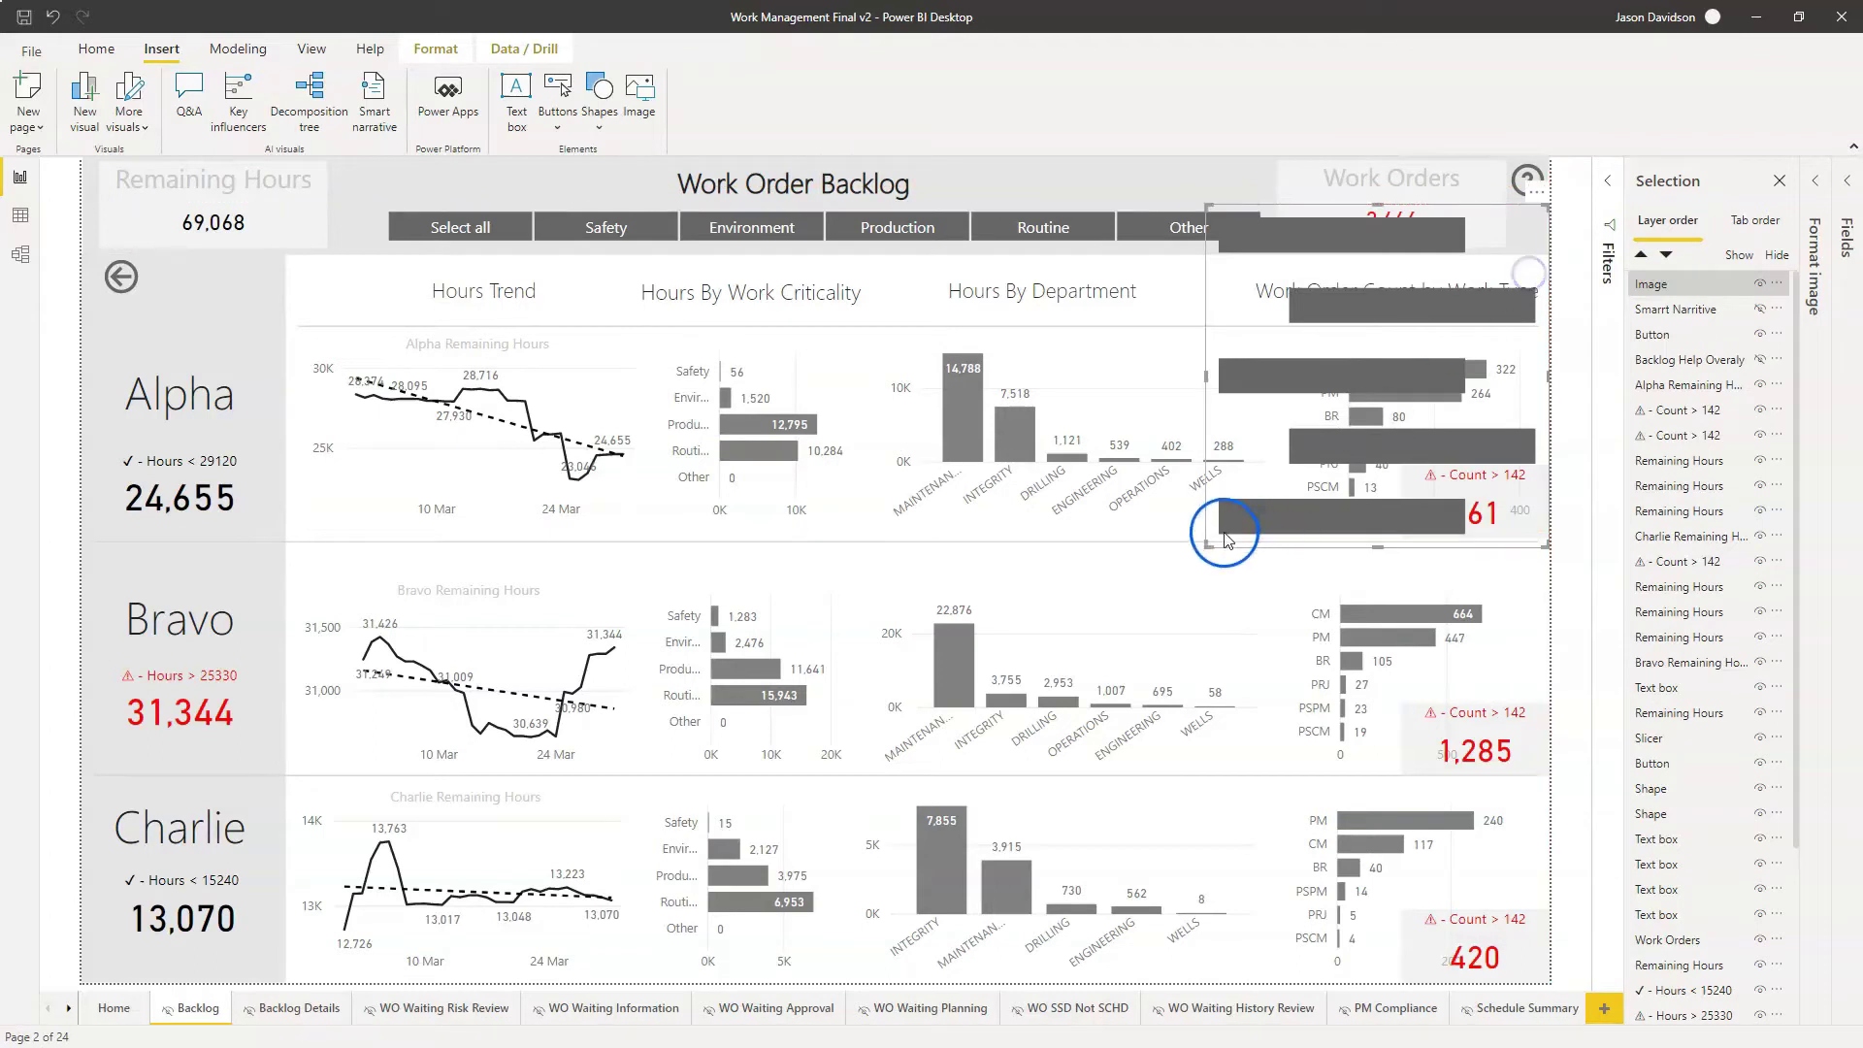
pyautogui.moveTo(1293, 450); pyautogui.dragTo(1516, 250)
pyautogui.click(1521, 238)
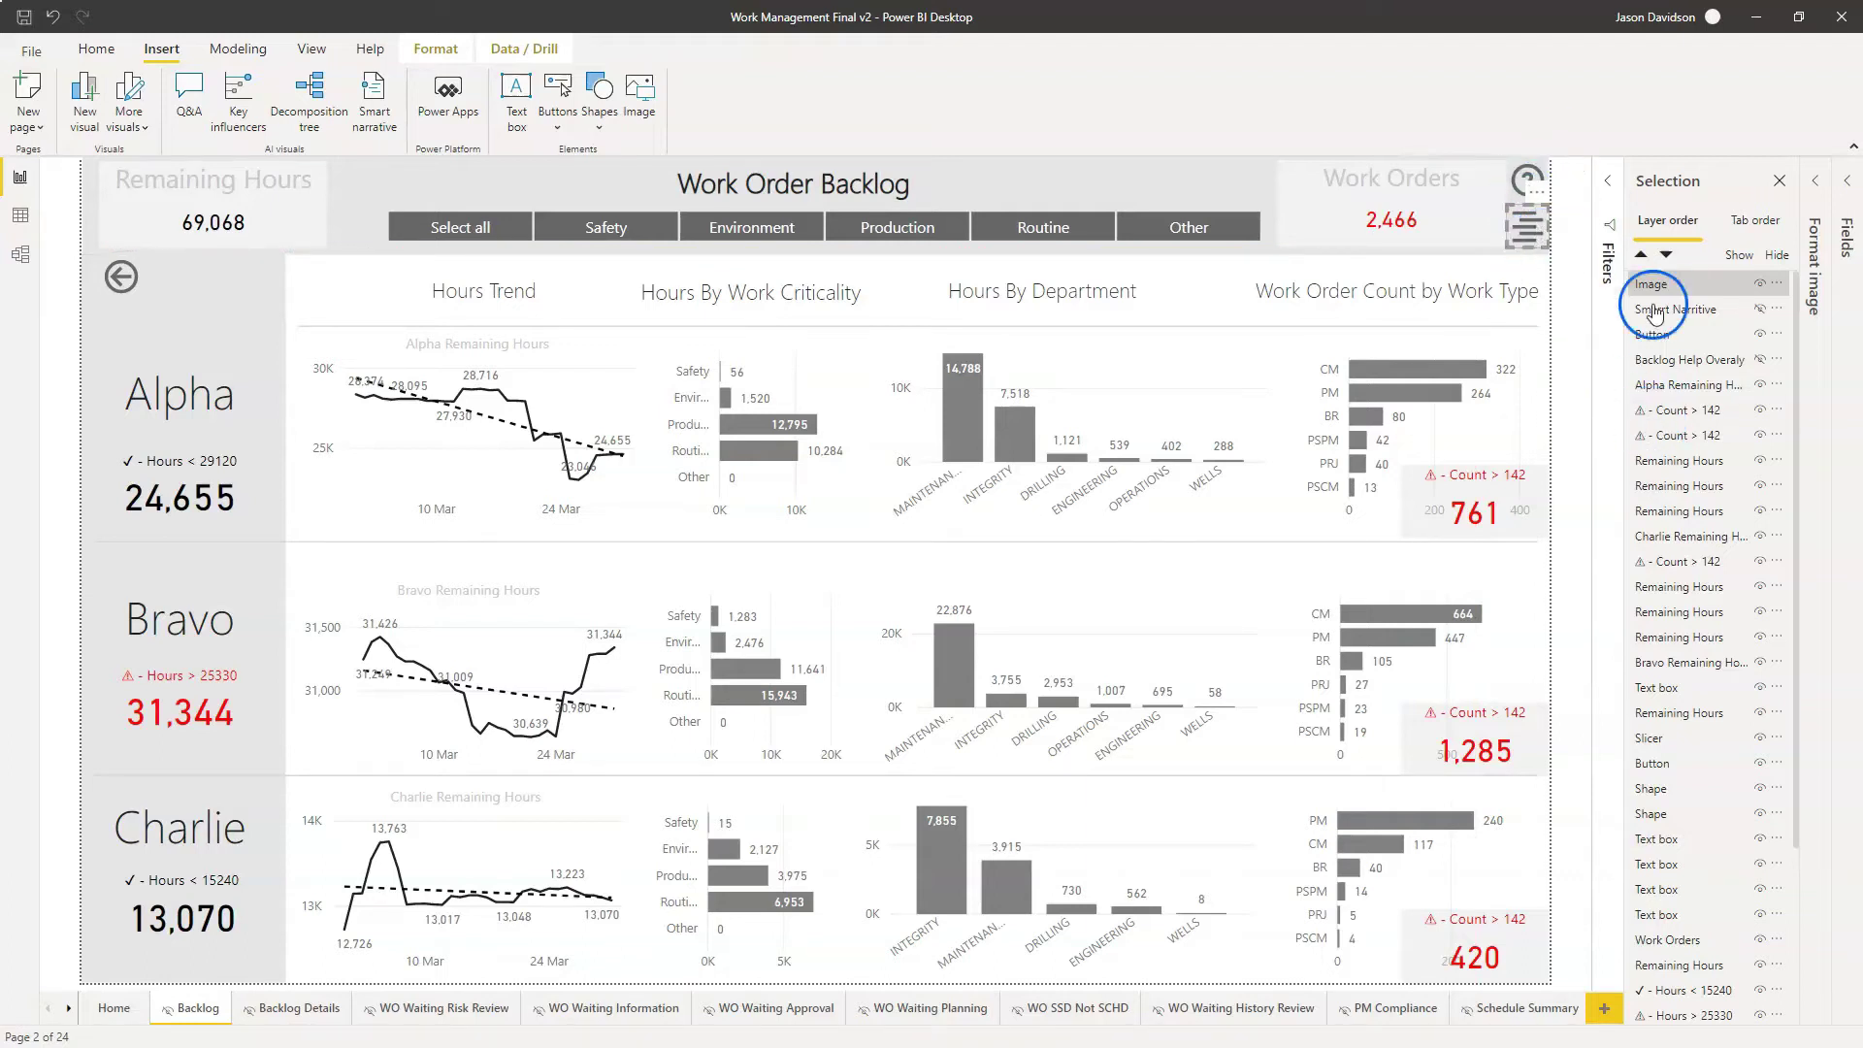
# Turn on the narrative image's action and set its type to Bookmark
pyautogui.click(1850, 187)
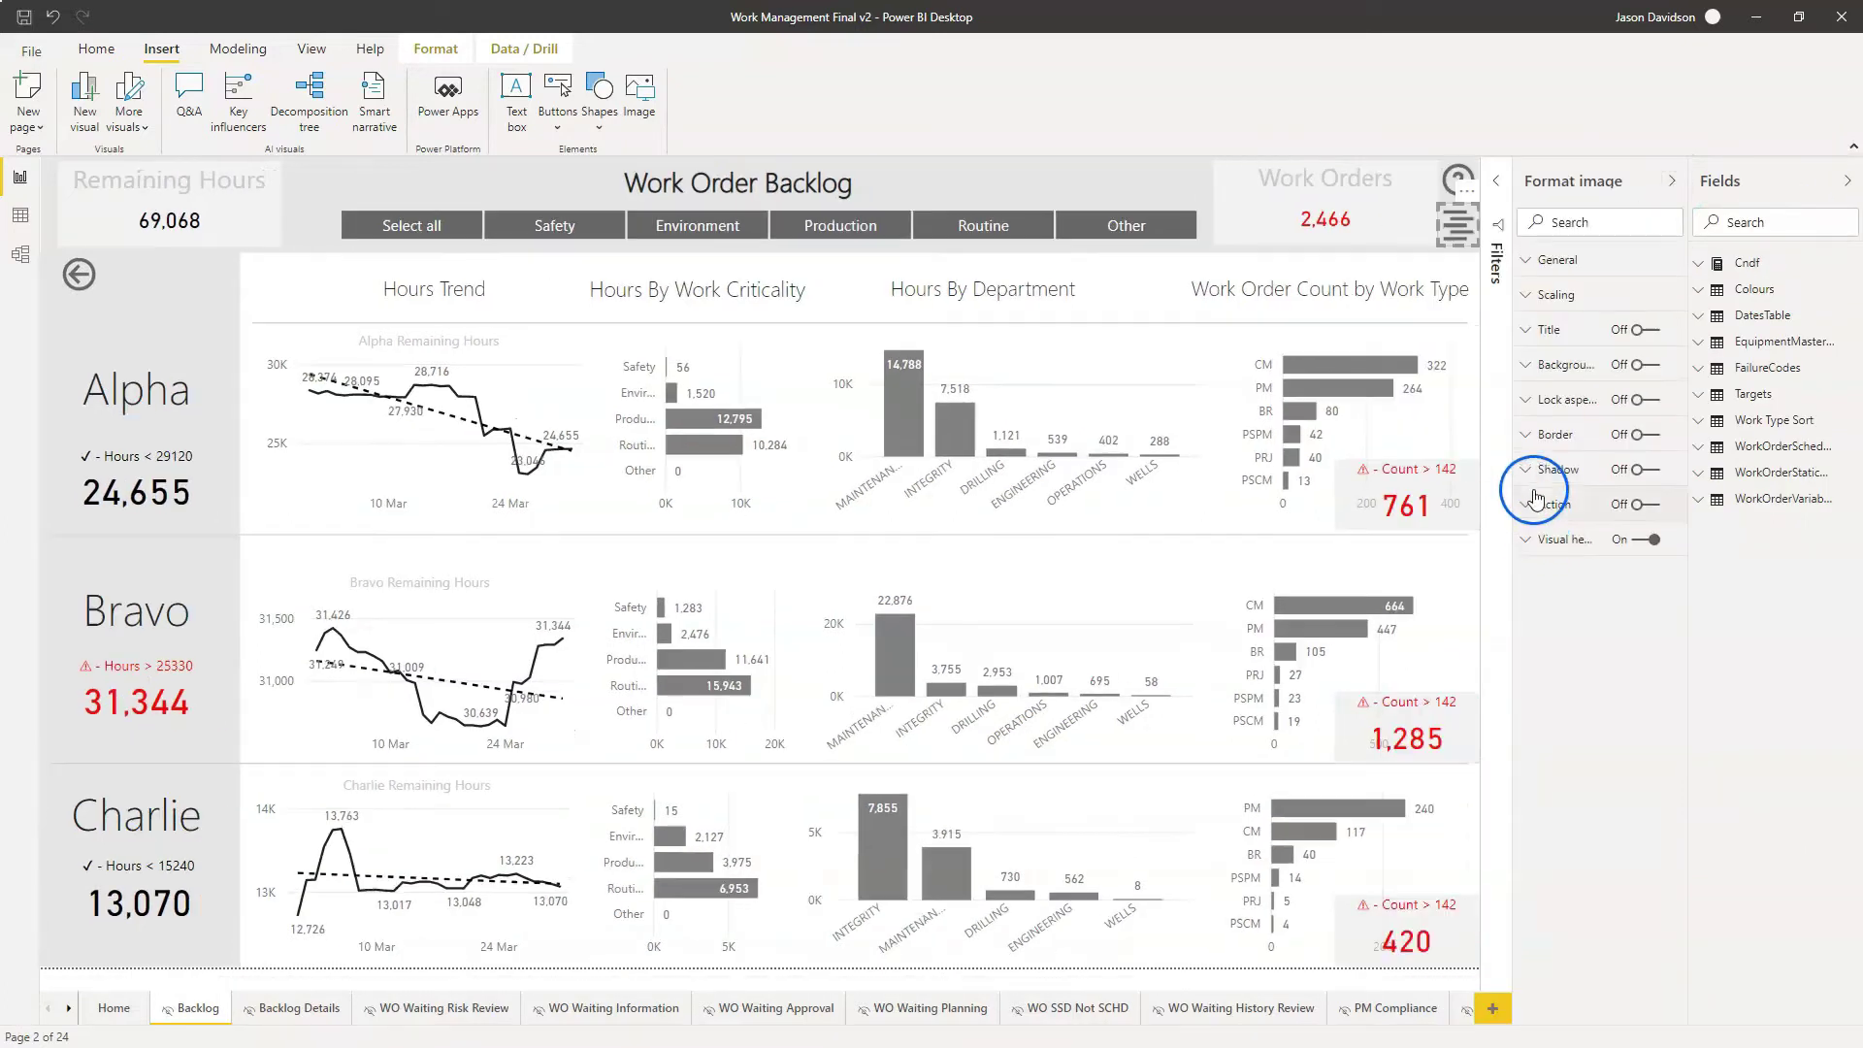
pyautogui.click(1549, 514)
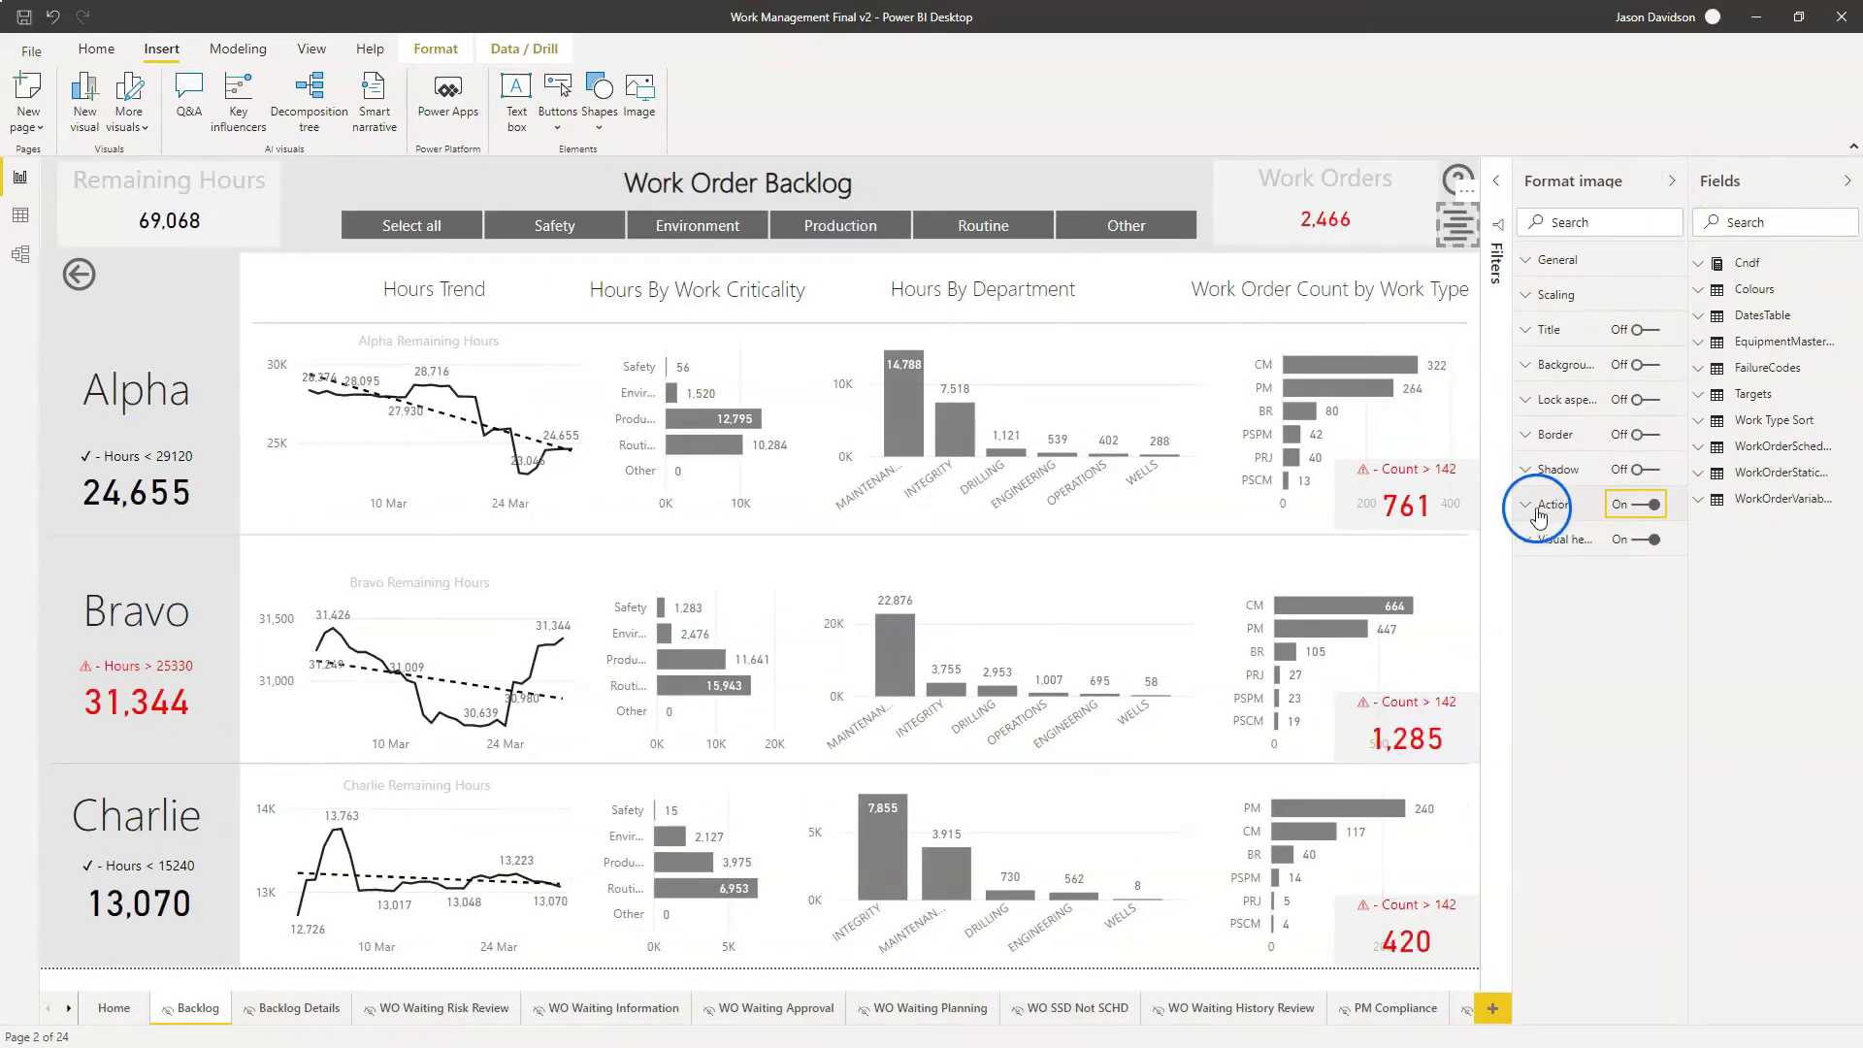
pyautogui.click(1530, 511)
pyautogui.click(1584, 567)
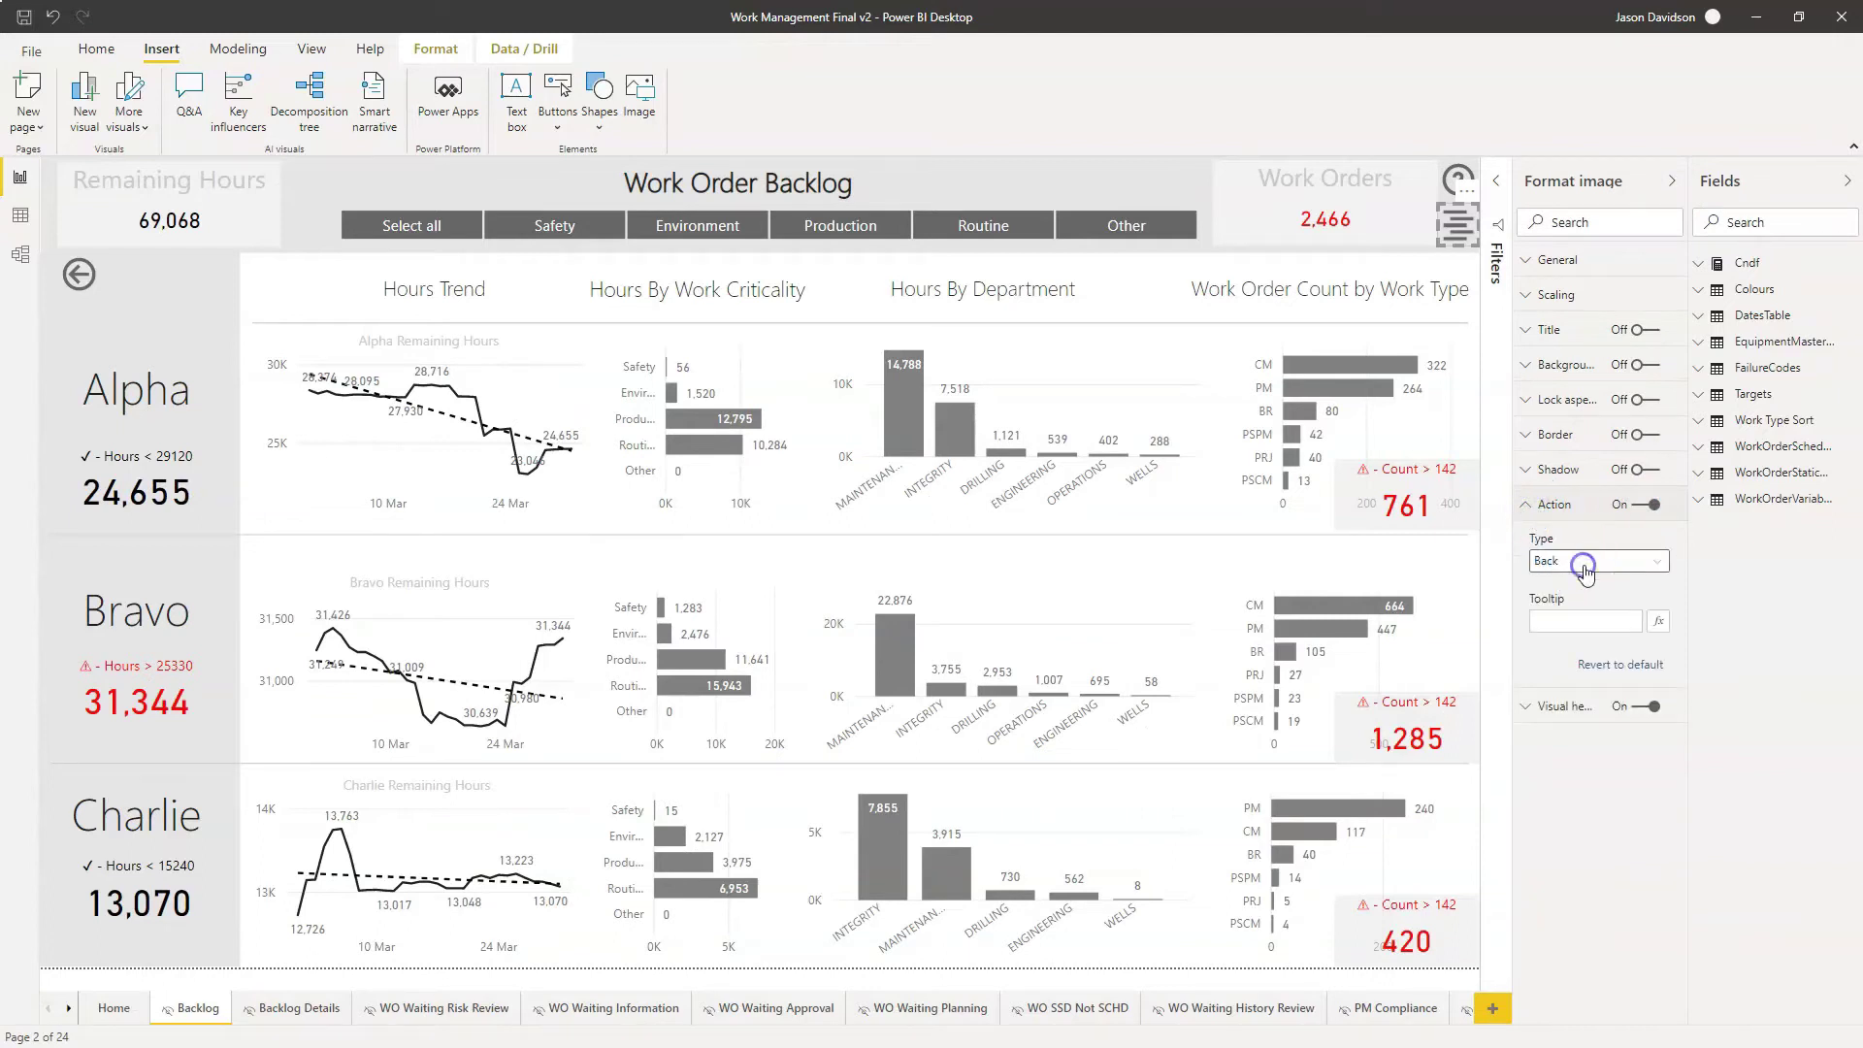
pyautogui.click(1585, 640)
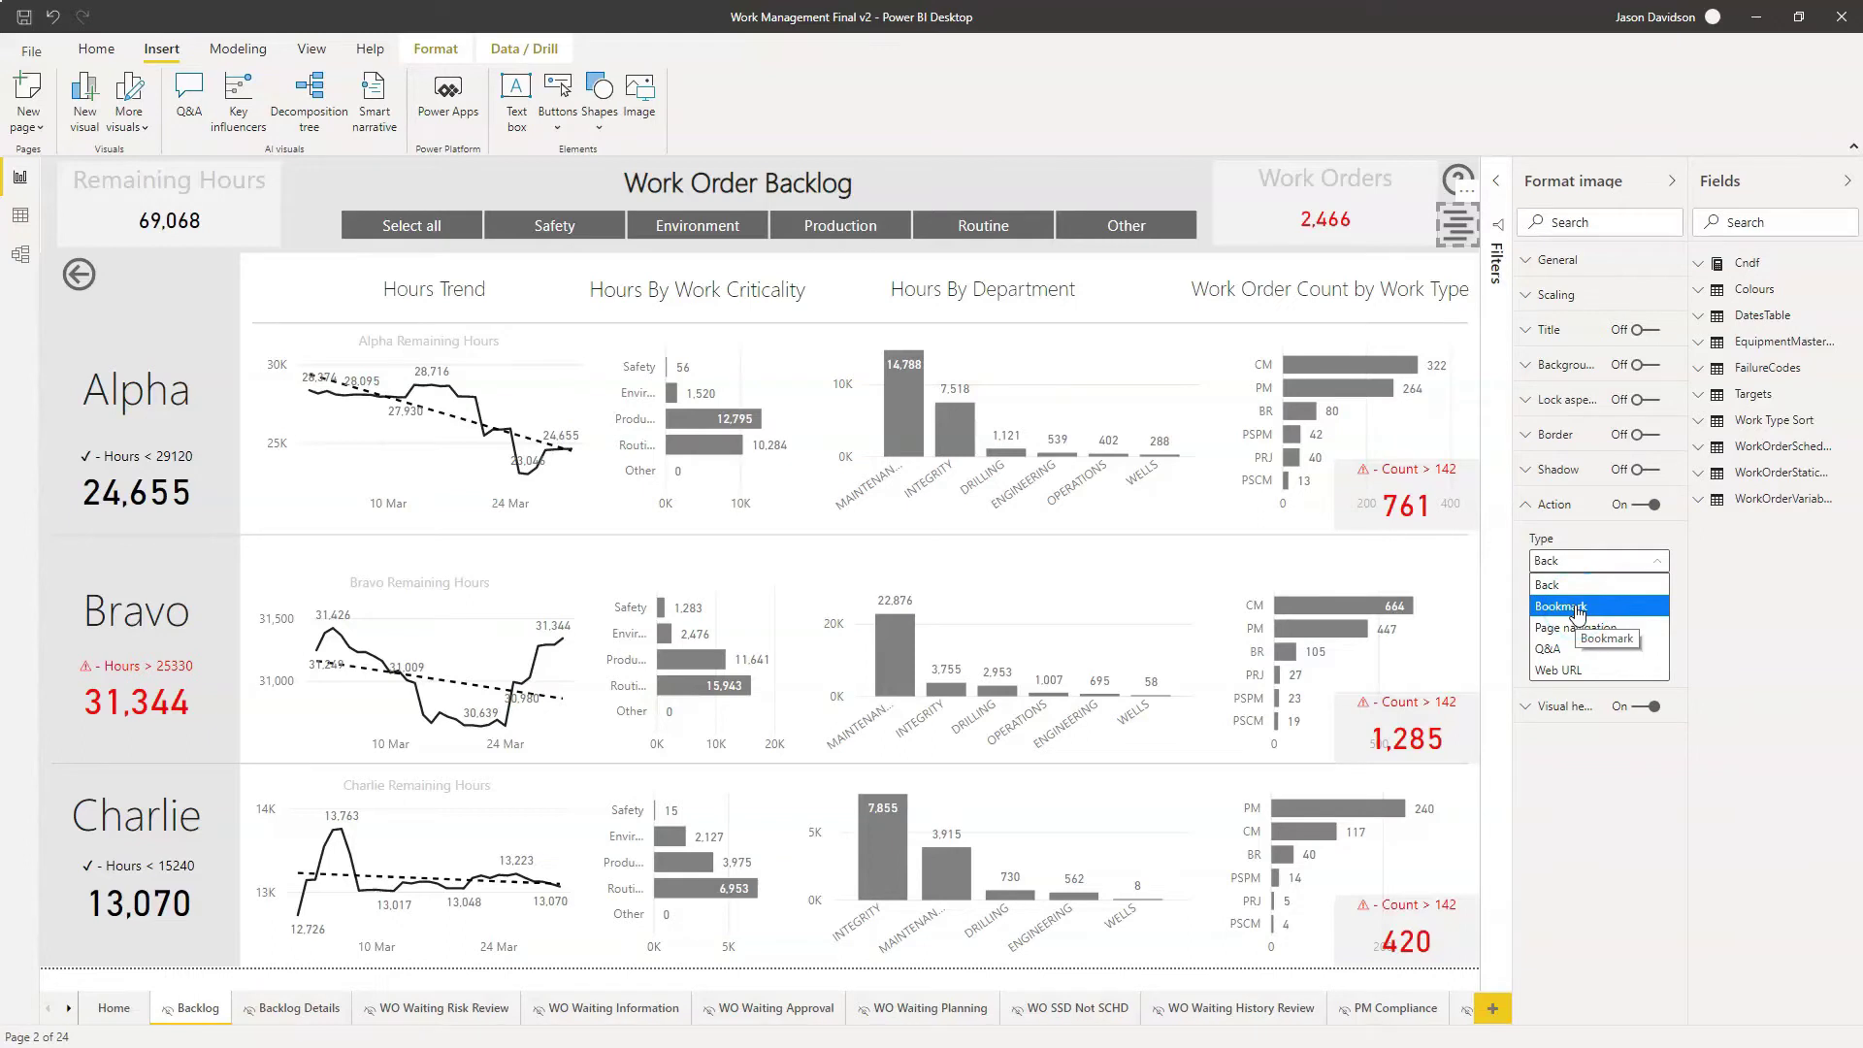
pyautogui.click(1579, 609)
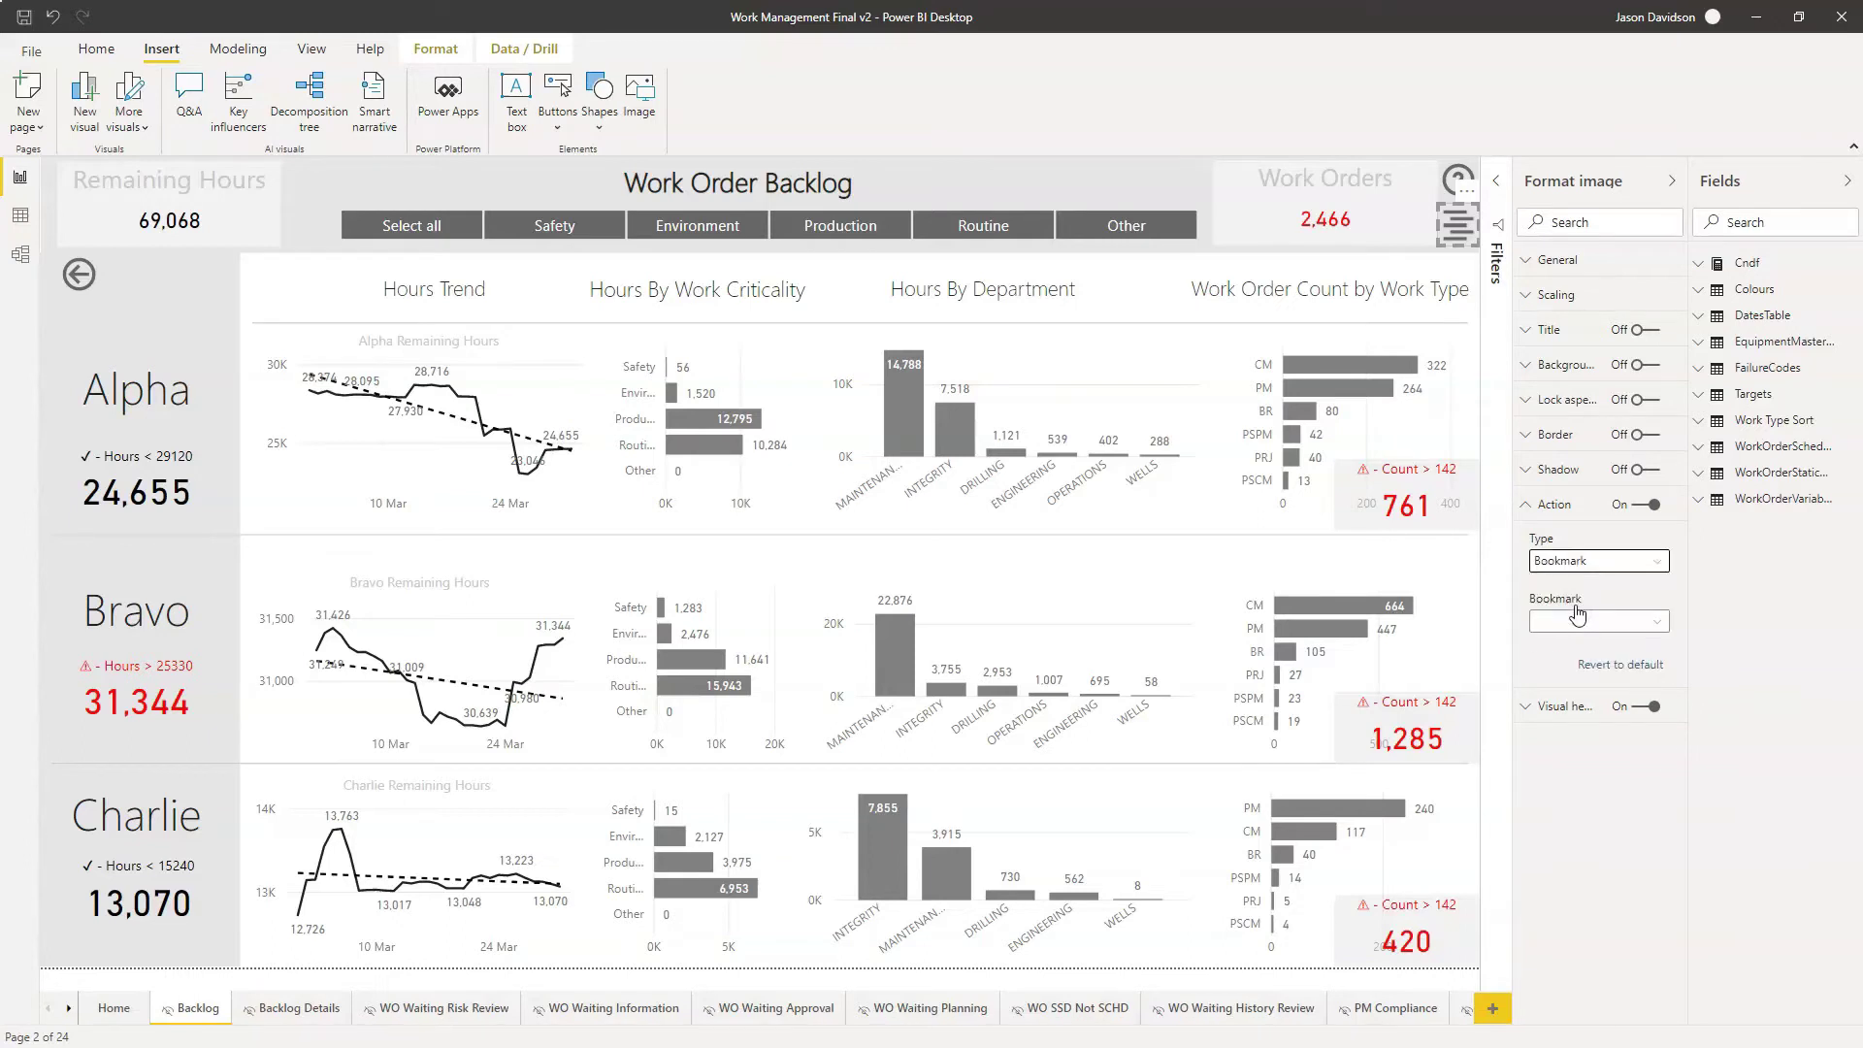
# Link the image action to "Backlog With Smart Nar" with the tooltip "Show Narritive", and trigger it as a test
pyautogui.click(1579, 620)
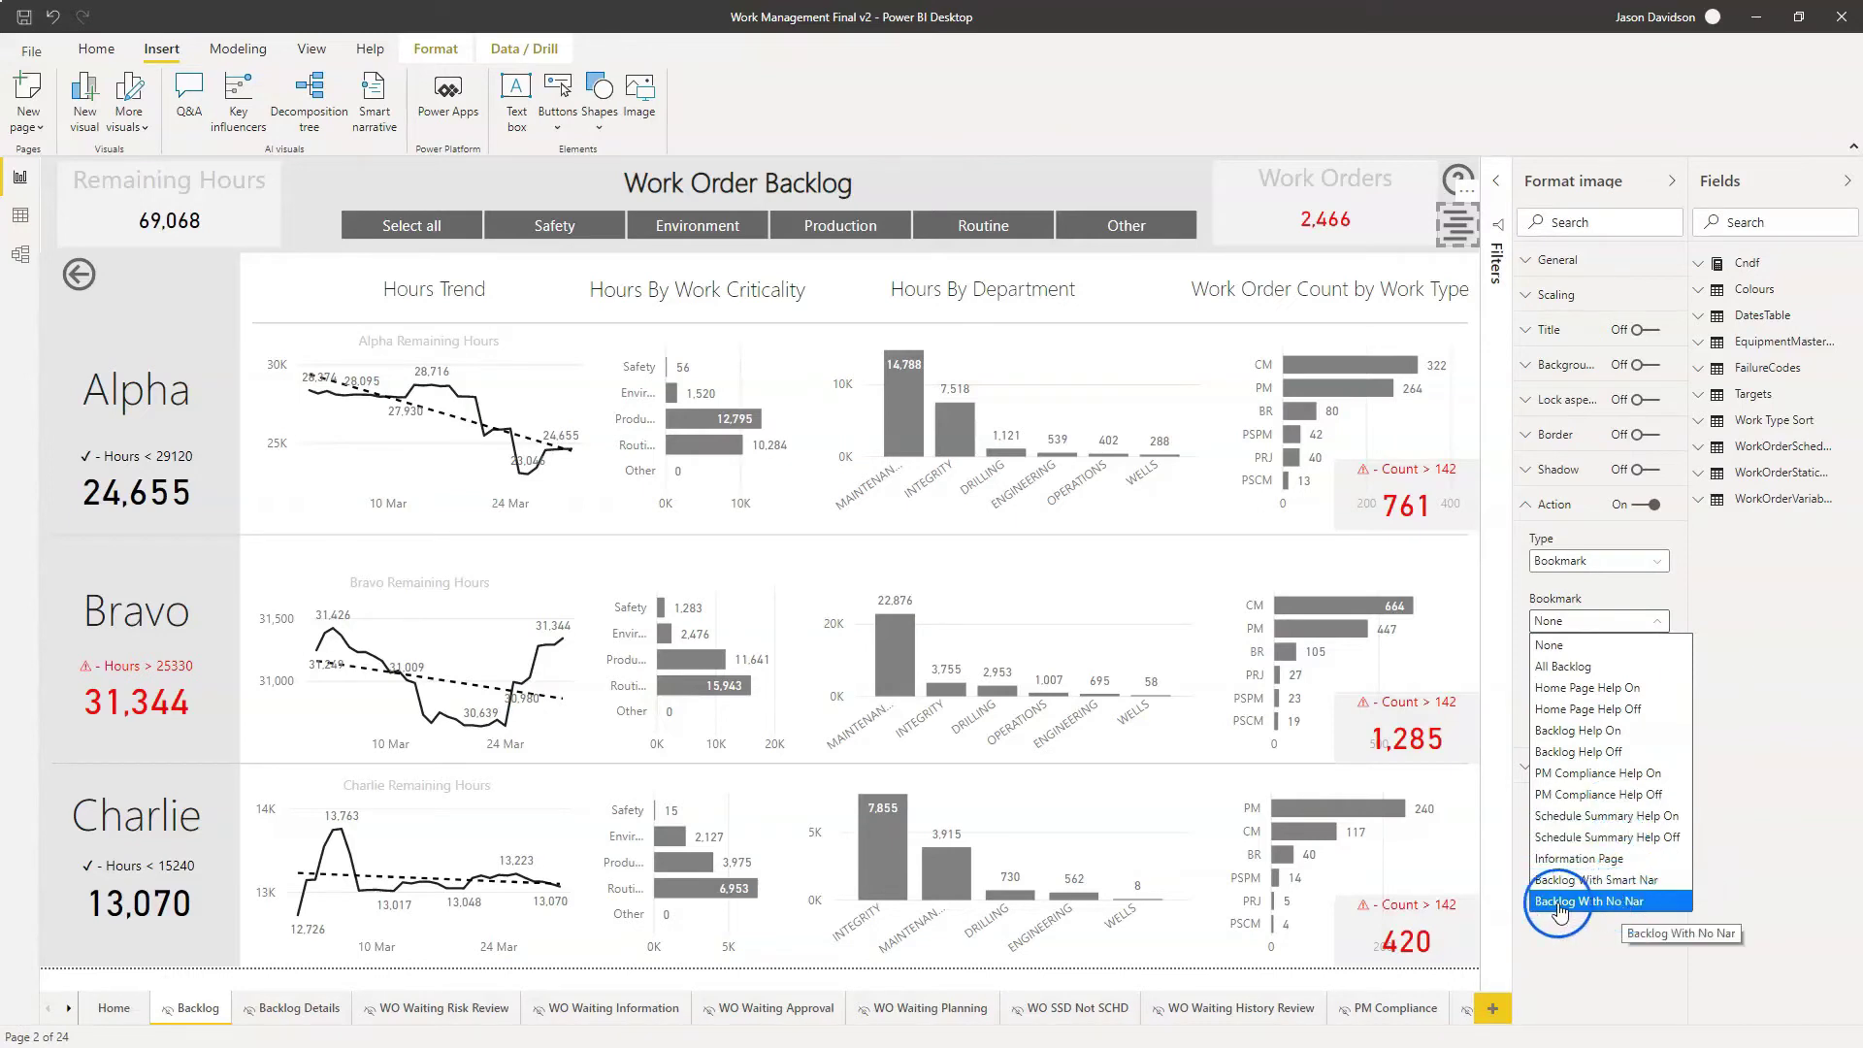
pyautogui.click(1594, 883)
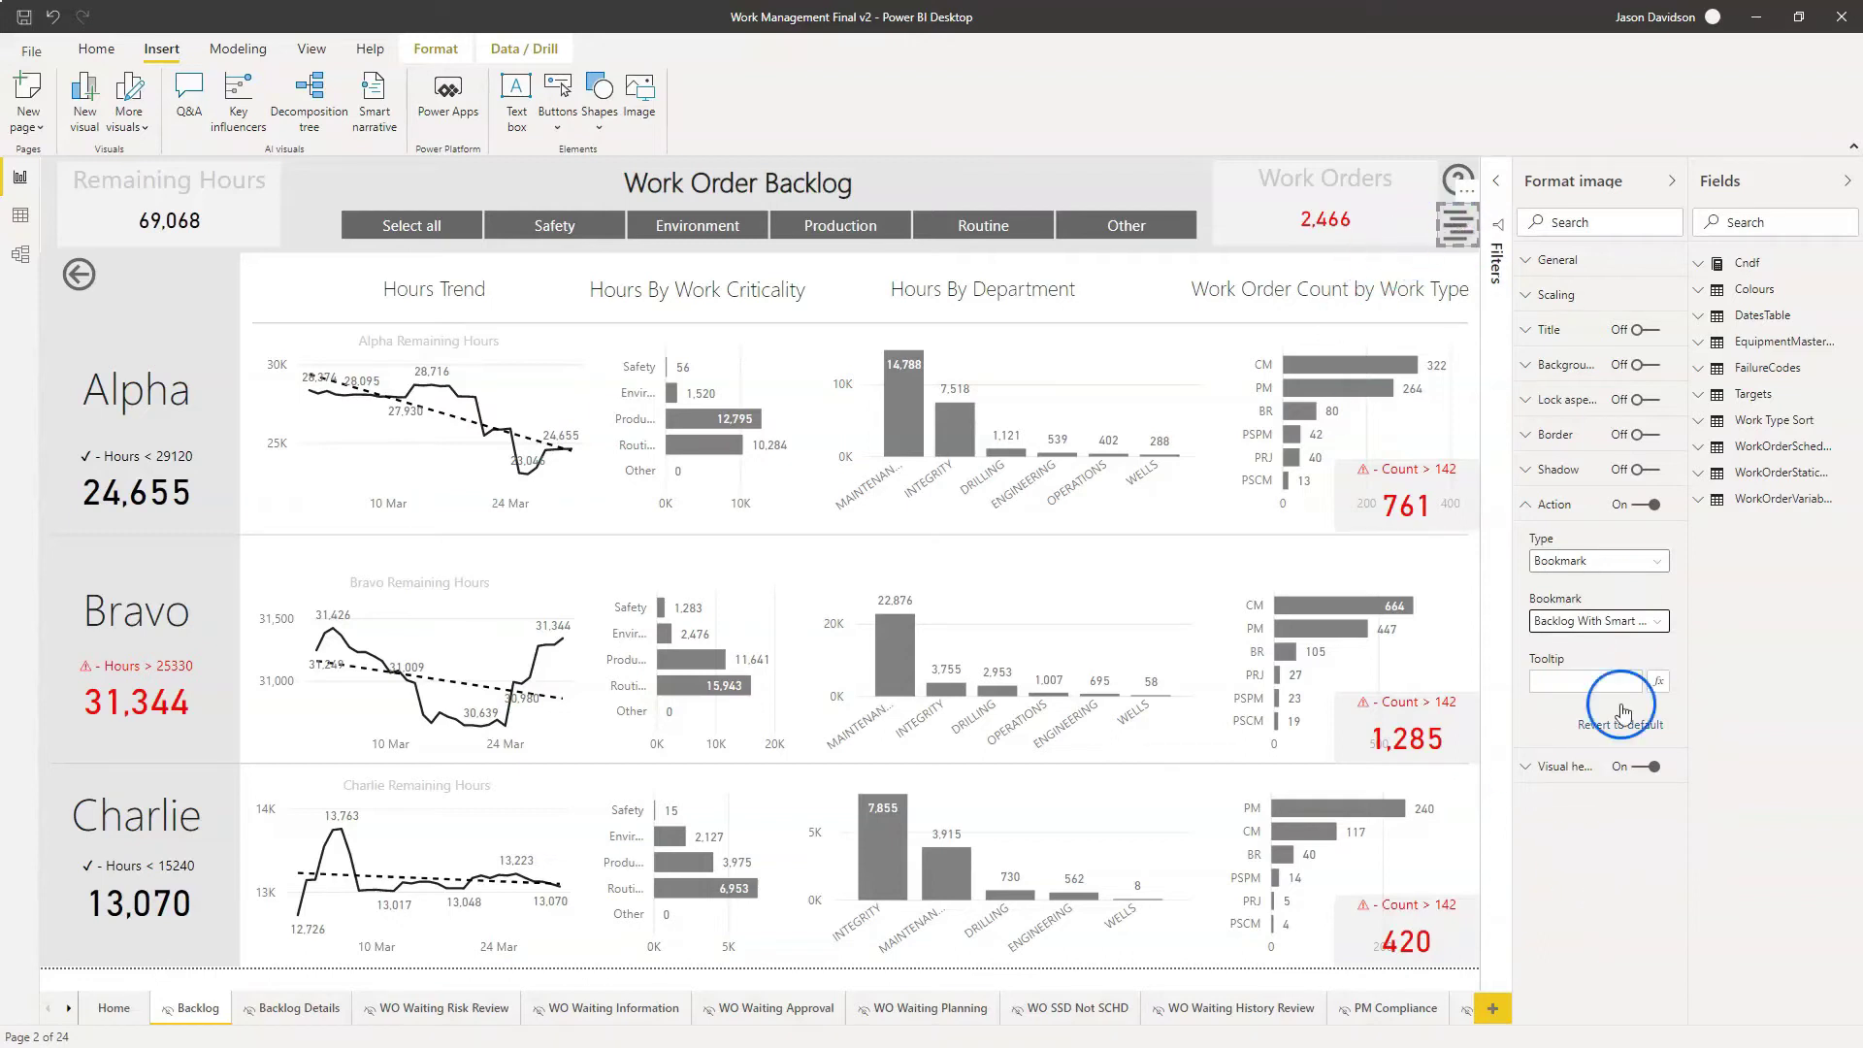
pyautogui.click(1582, 685)
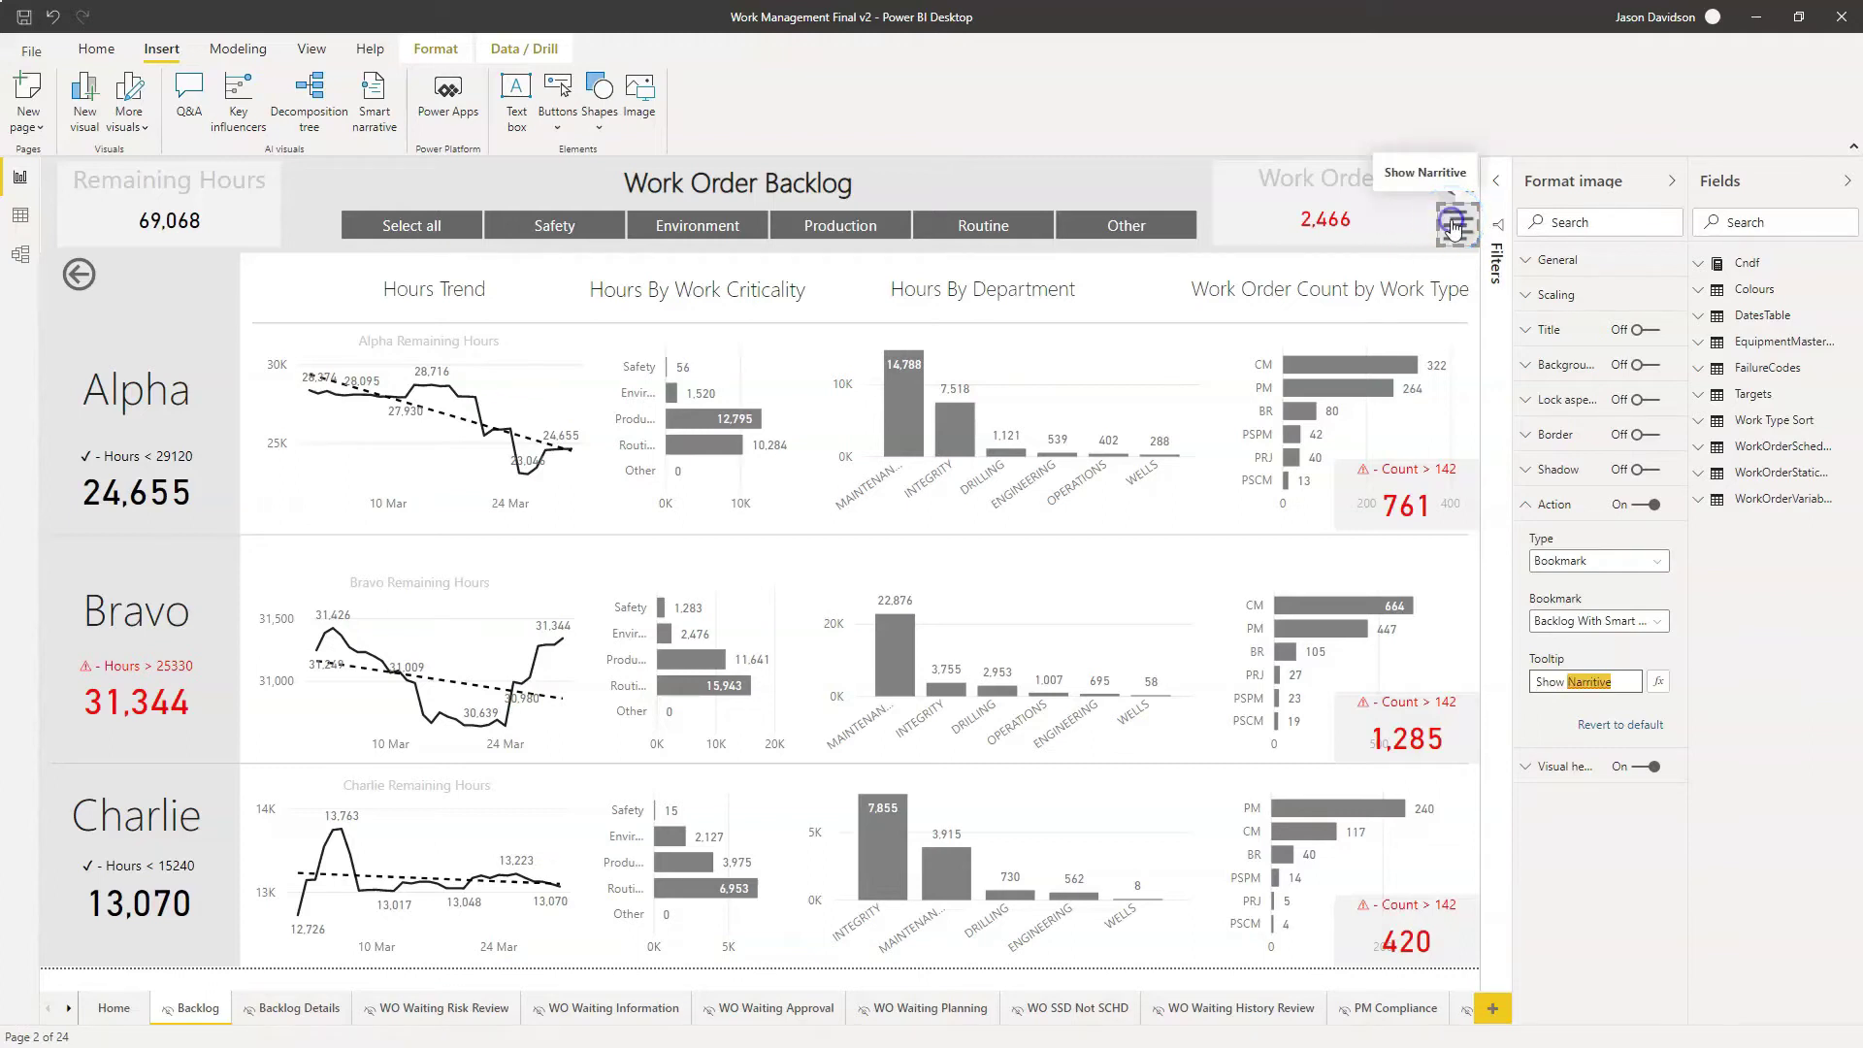
pyautogui.keyDown('ctrl'); pyautogui.click(1453, 227); pyautogui.keyUp('ctrl')
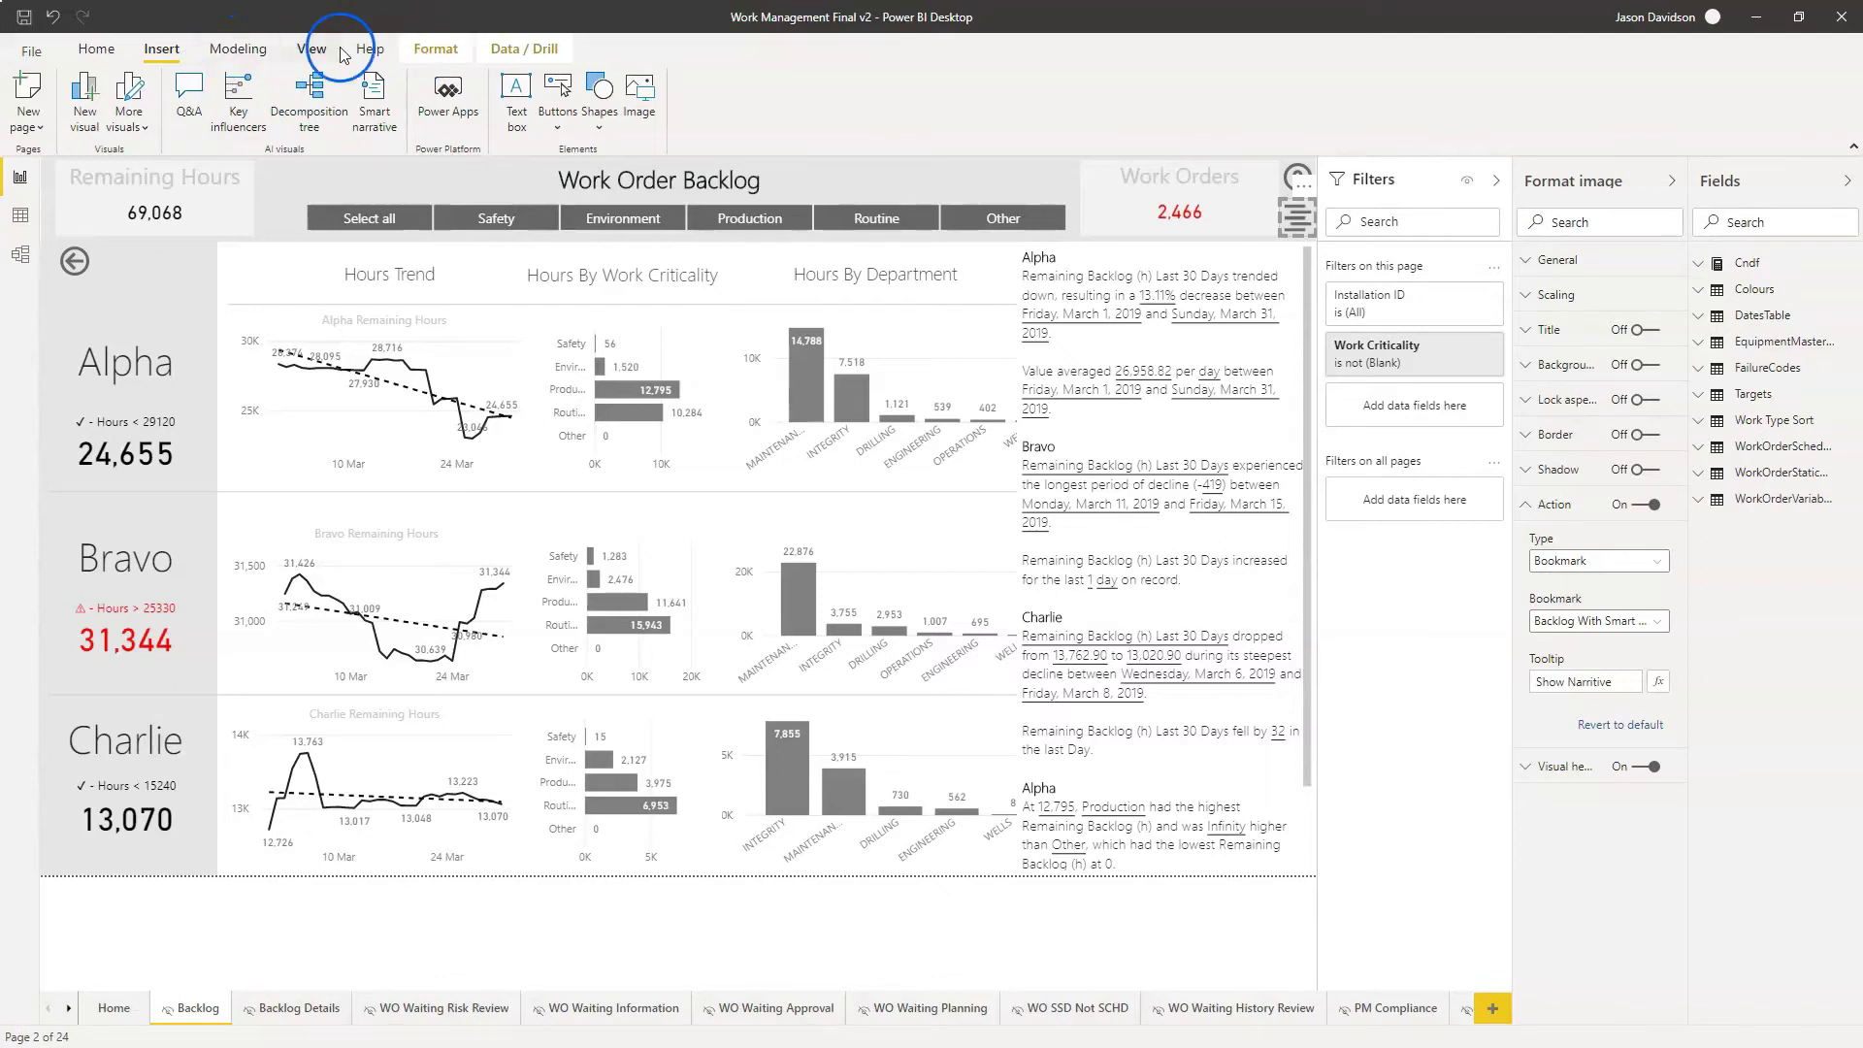
# Show the Bookmarks pane, collapse the Filters pane and update the "Backlog With Smart Nar" bookmark with this page state
pyautogui.click(311, 51)
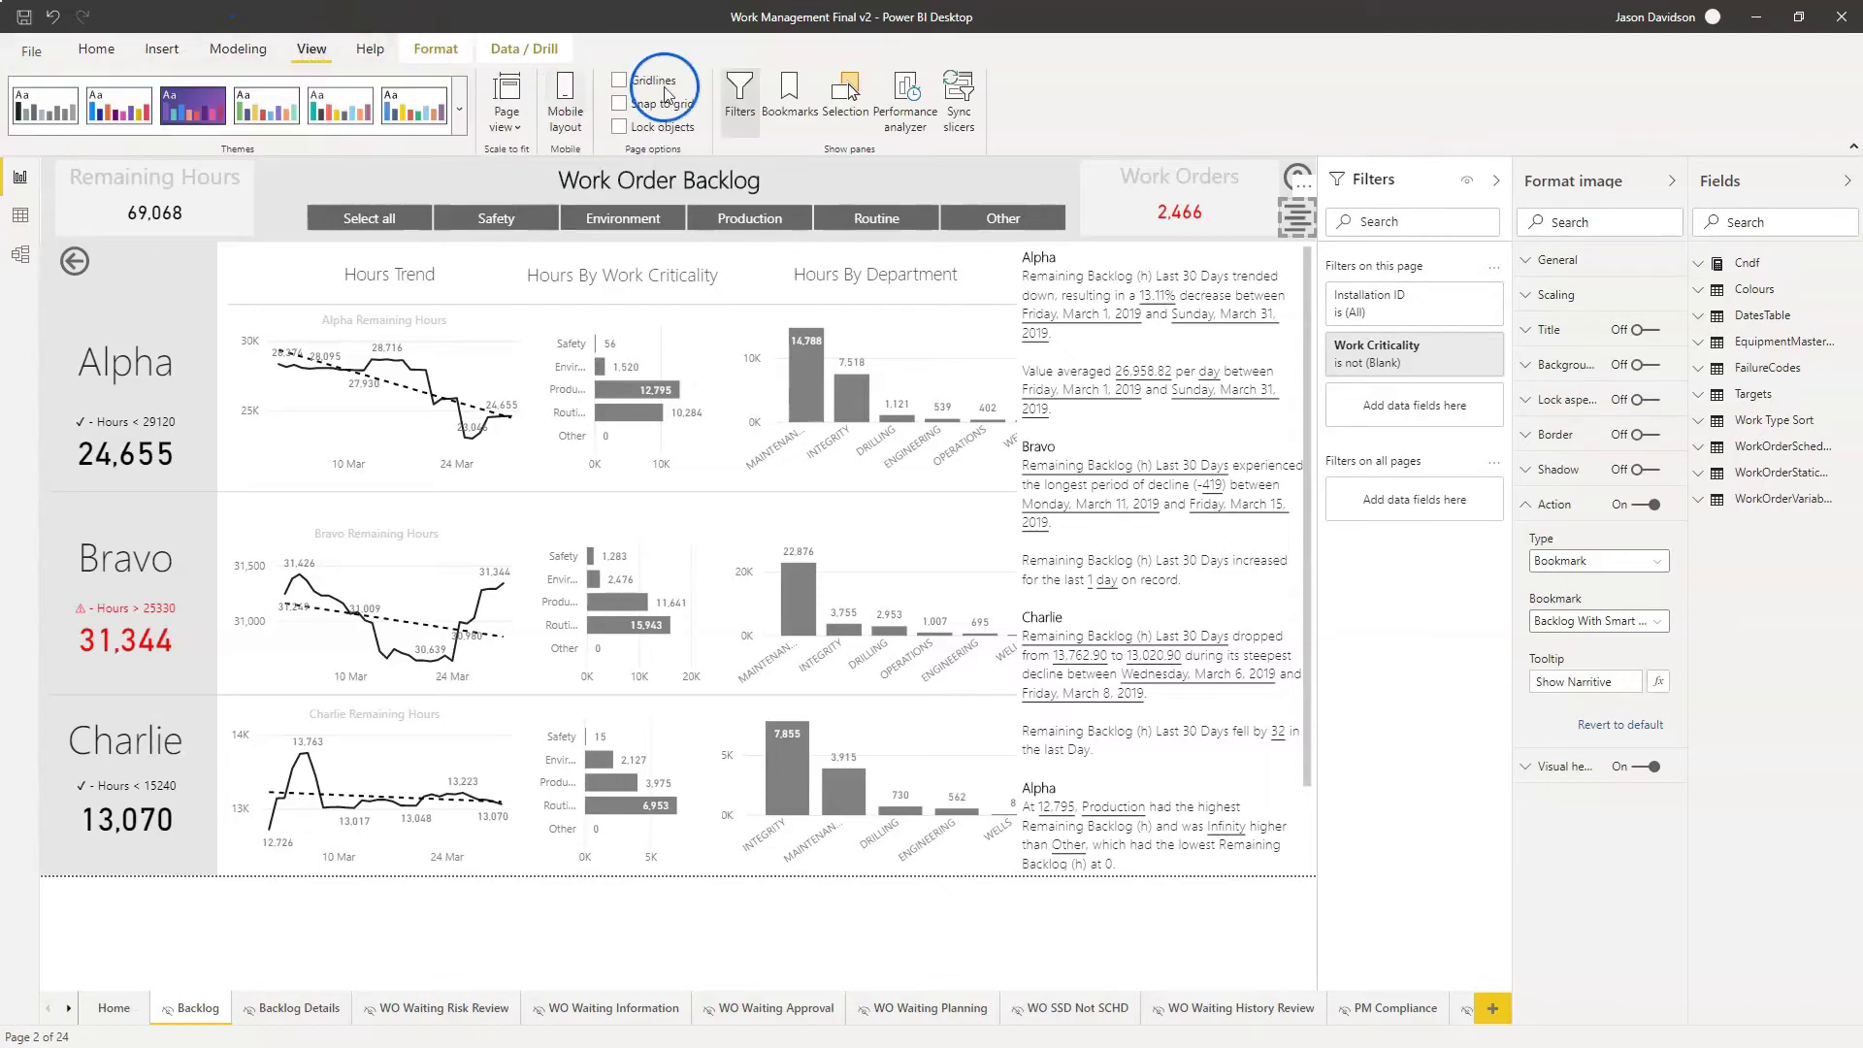
pyautogui.click(792, 92)
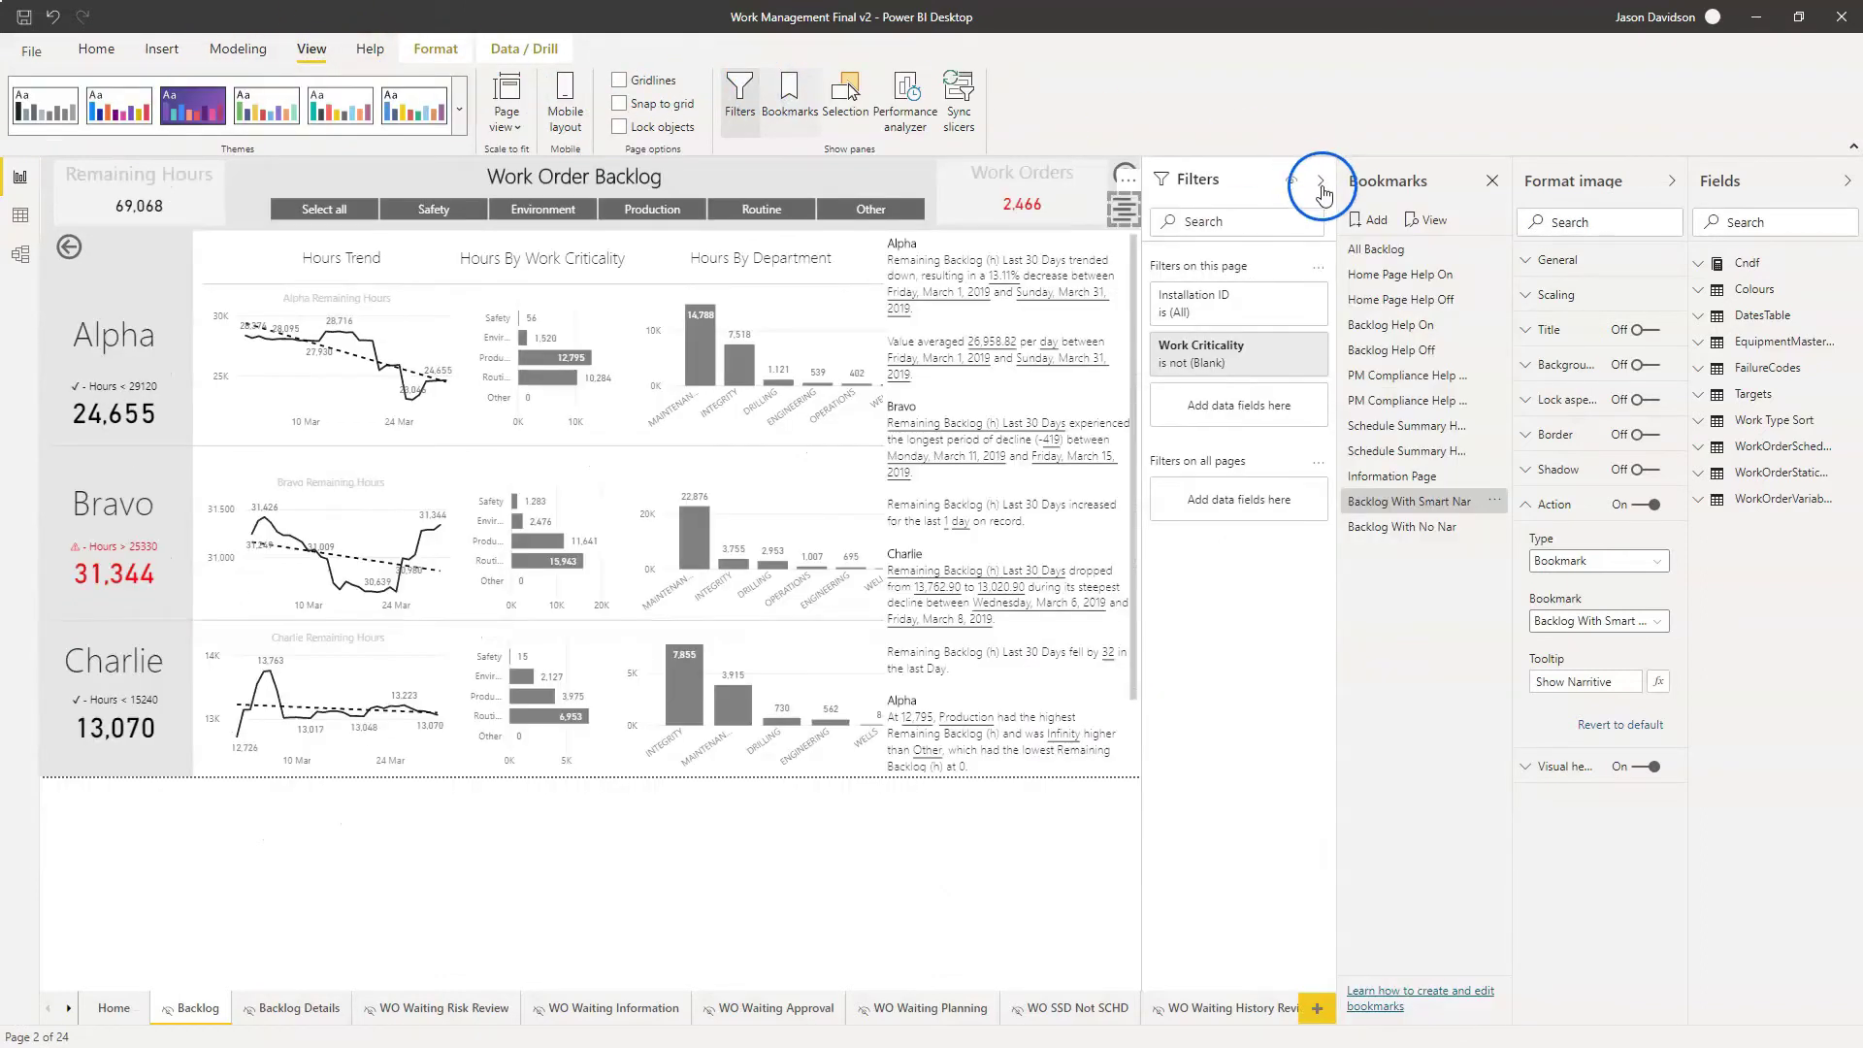
pyautogui.click(1322, 183)
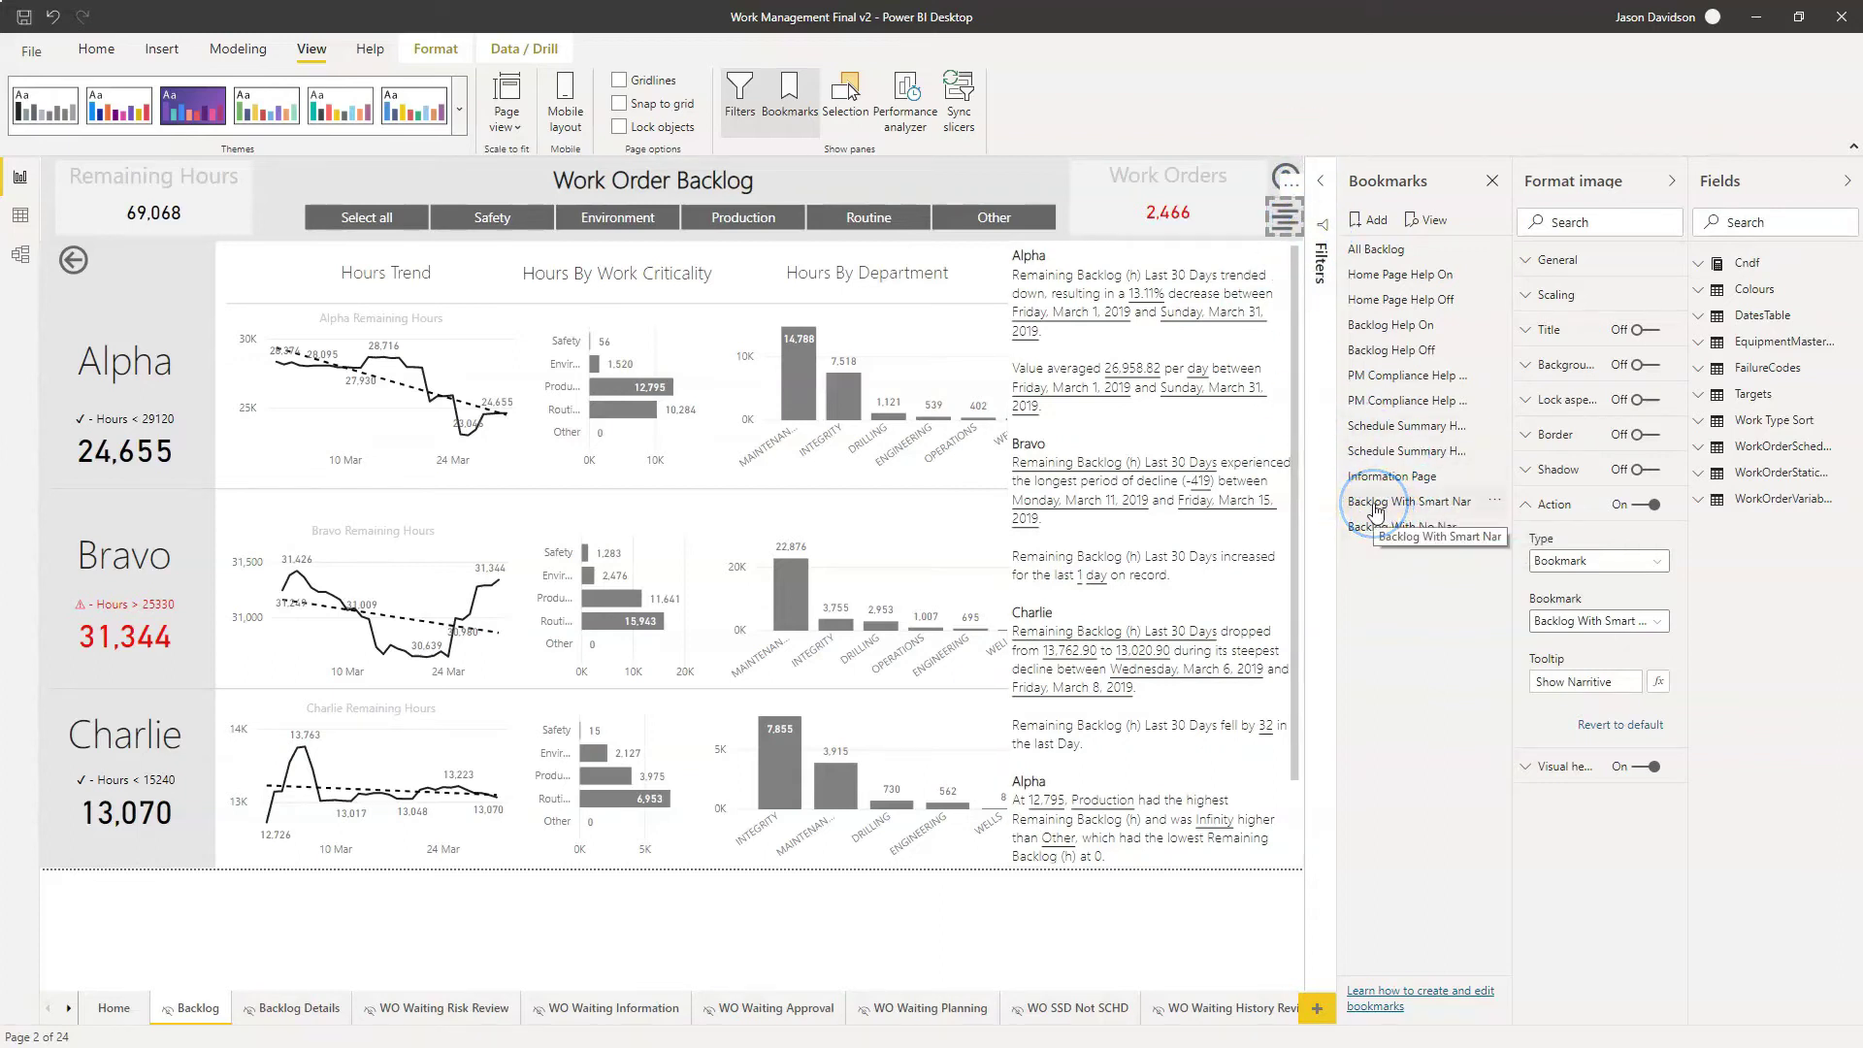
pyautogui.click(1497, 511)
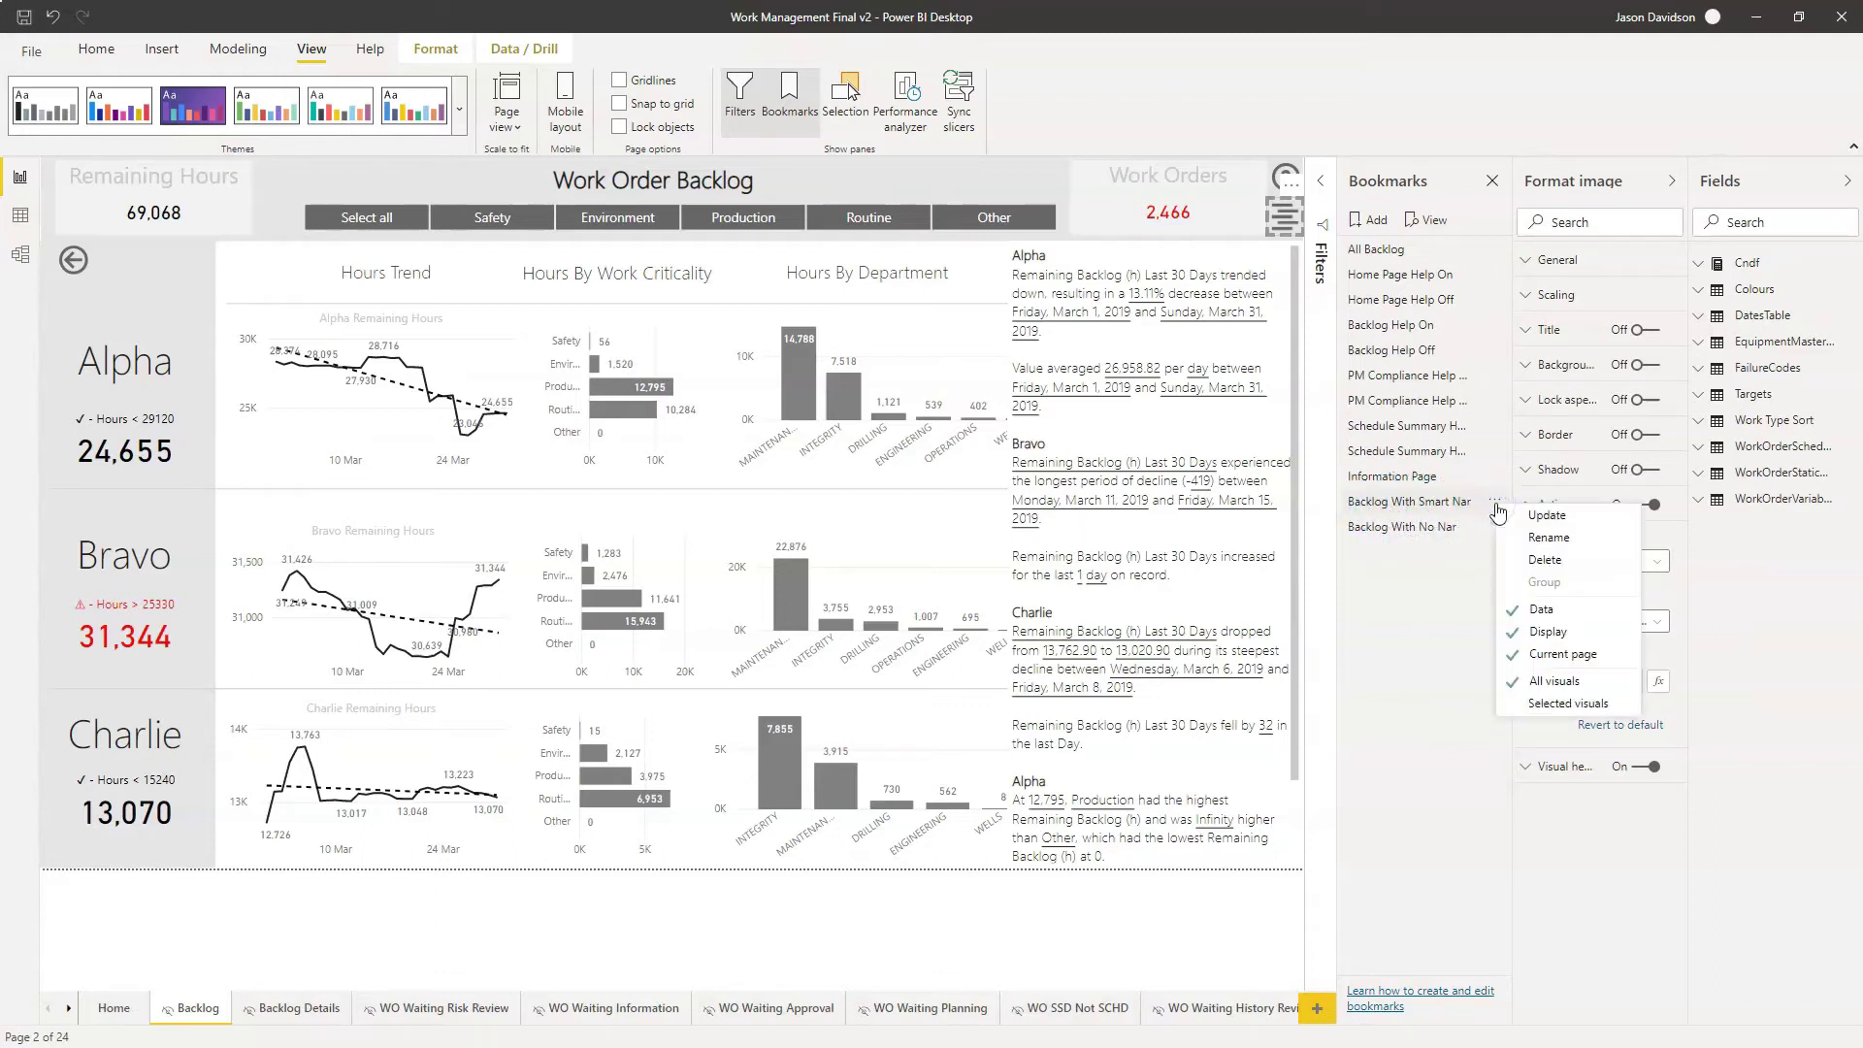
pyautogui.click(1547, 515)
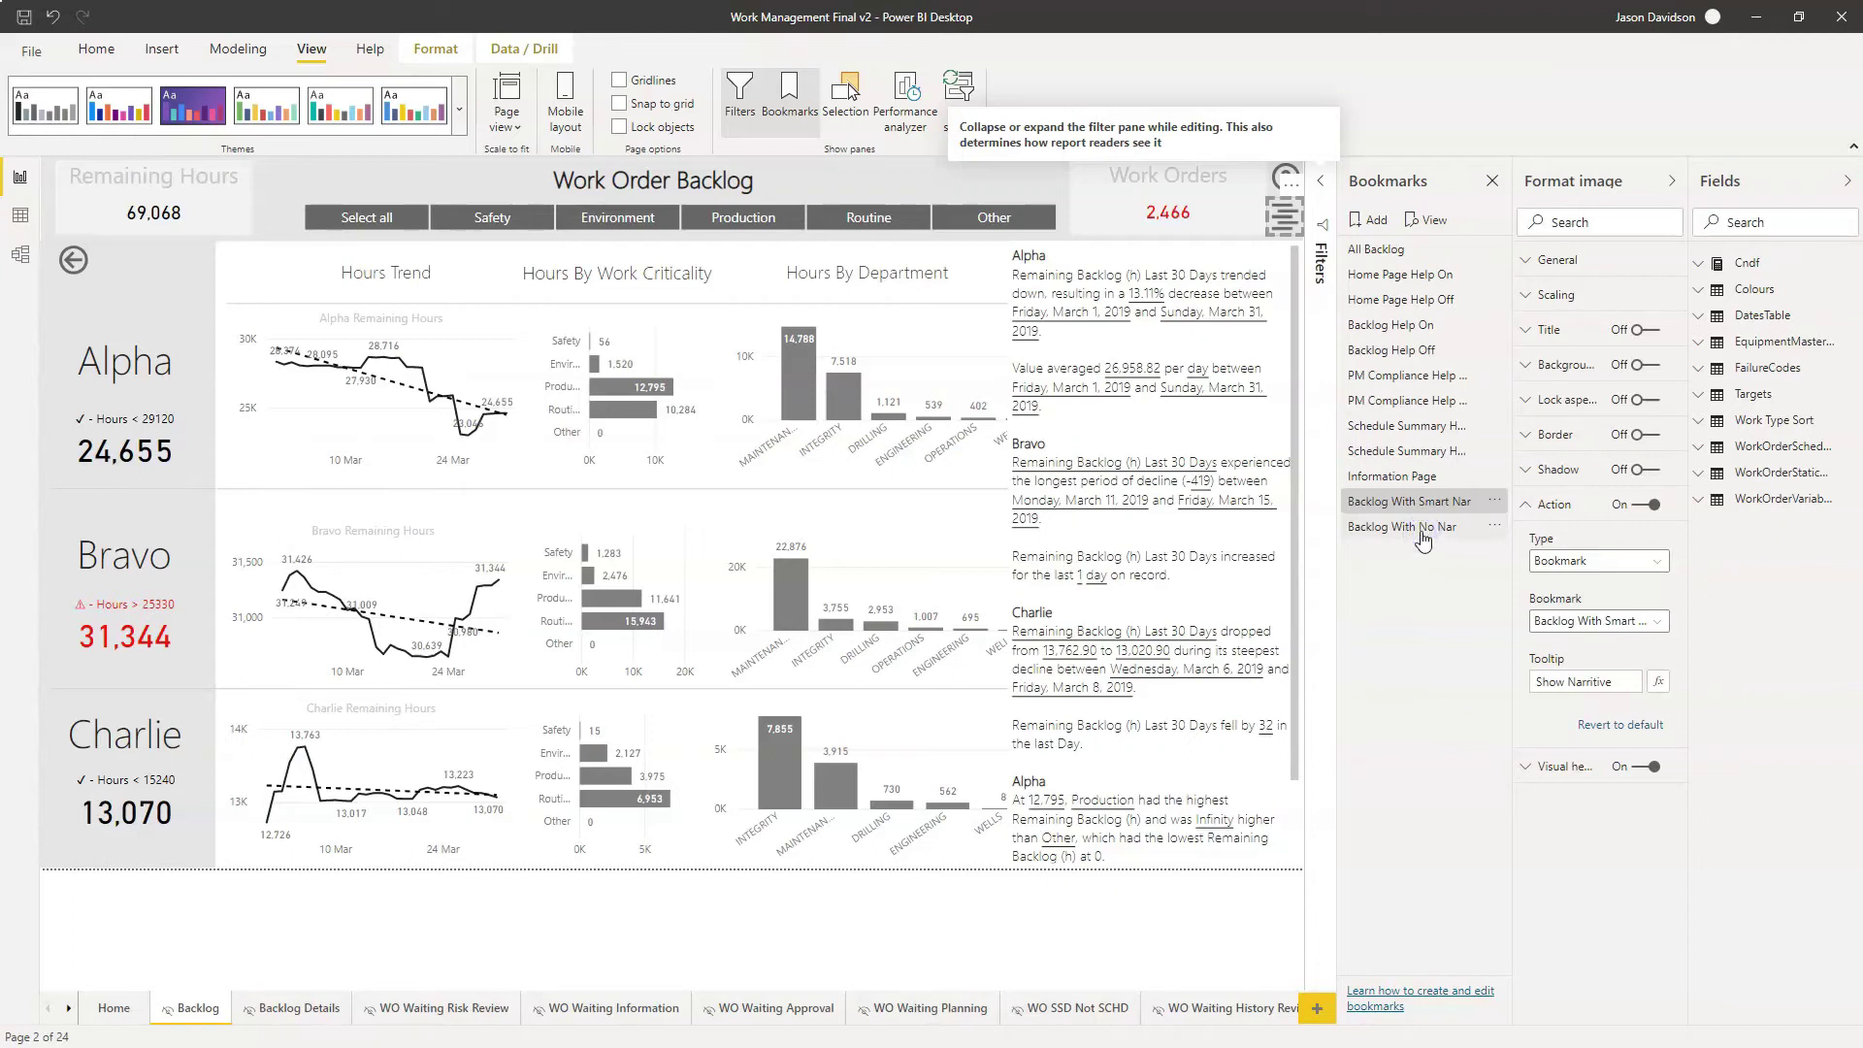
# Update the "Backlog With No Nar" bookmark with the Filters pane collapsed, and trigger the narrative image as a test
pyautogui.click(1422, 529)
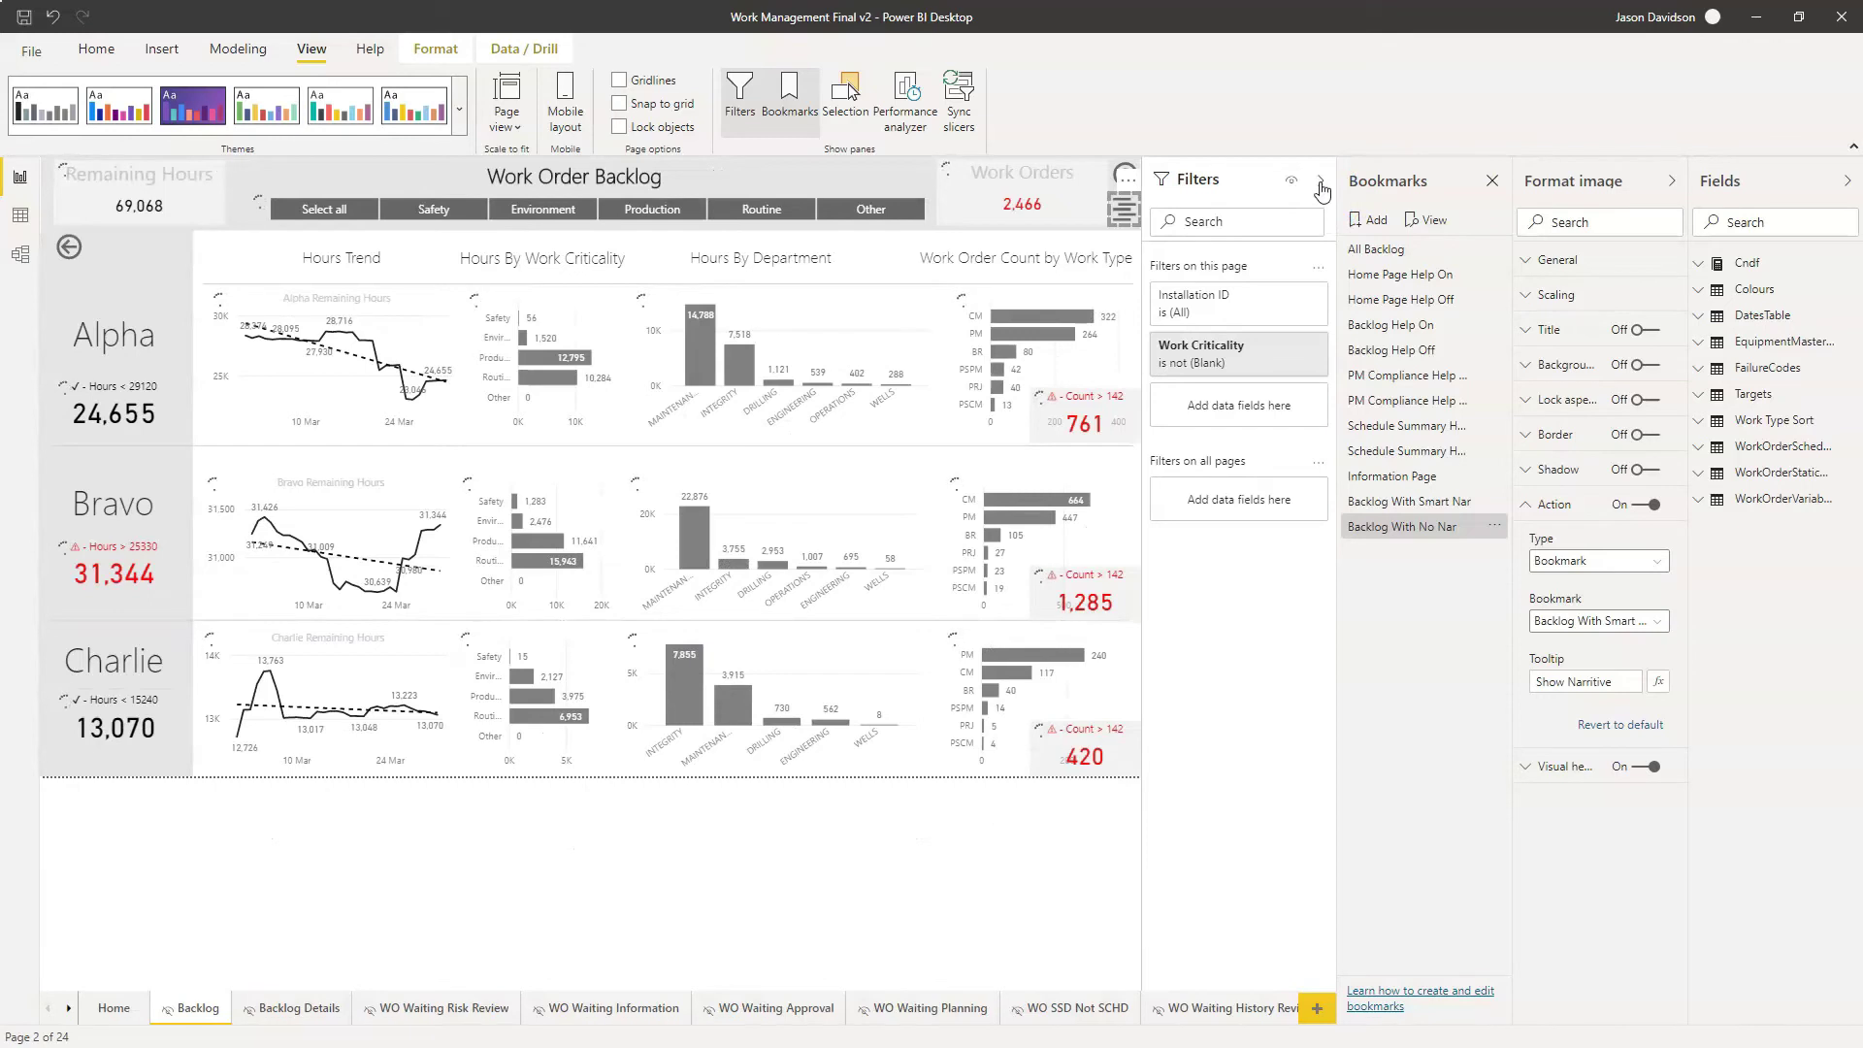
pyautogui.click(1320, 183)
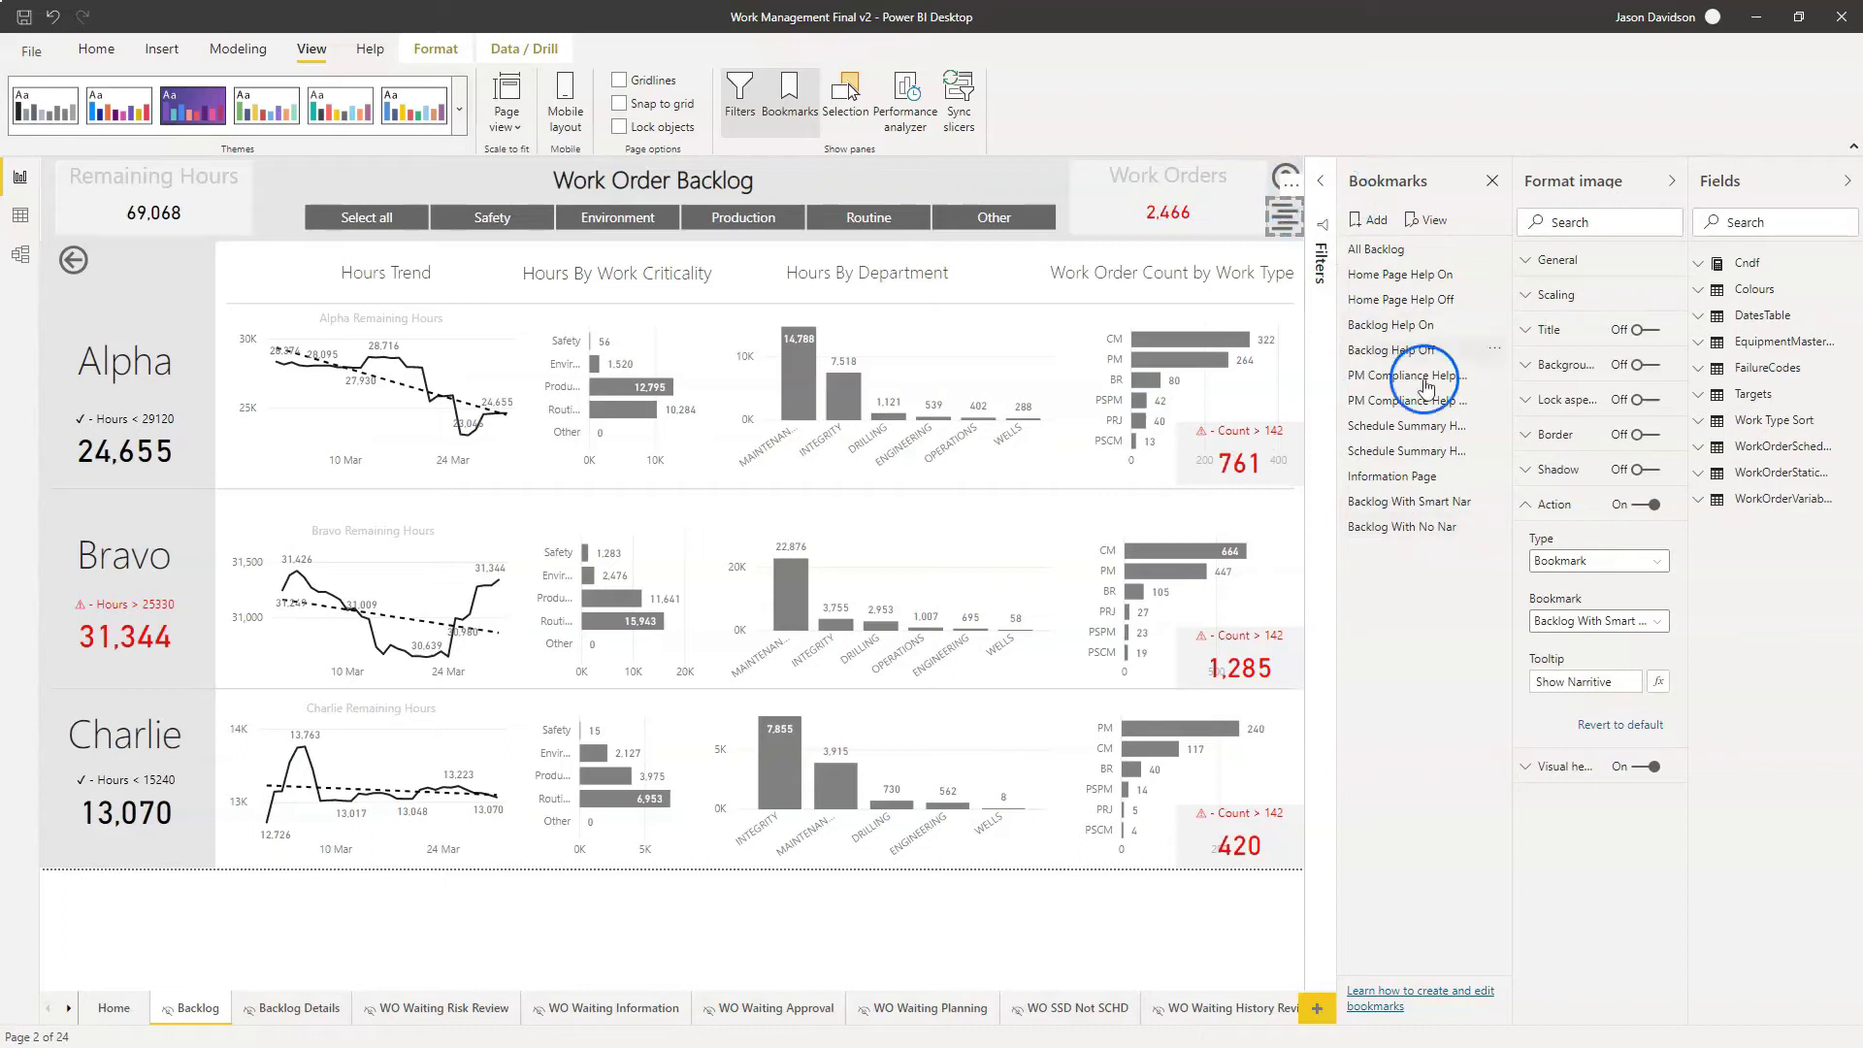
pyautogui.click(1492, 527)
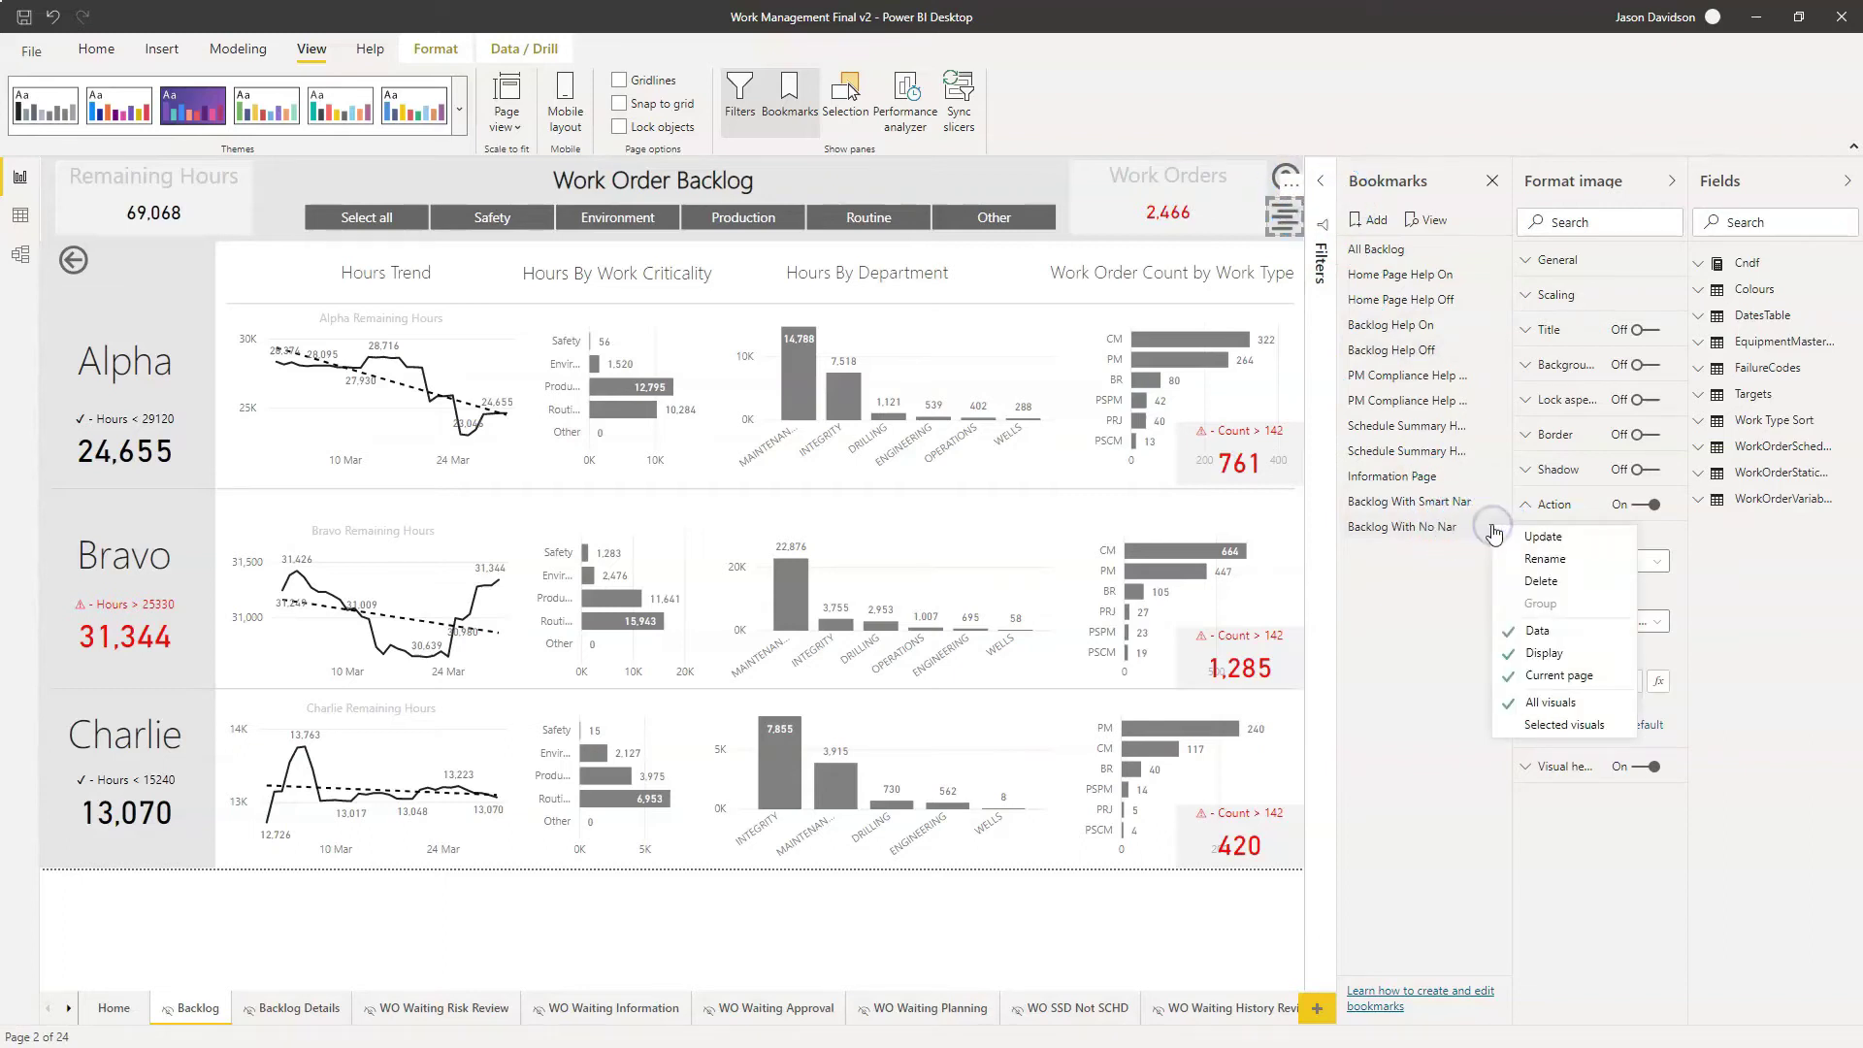
pyautogui.click(1492, 621)
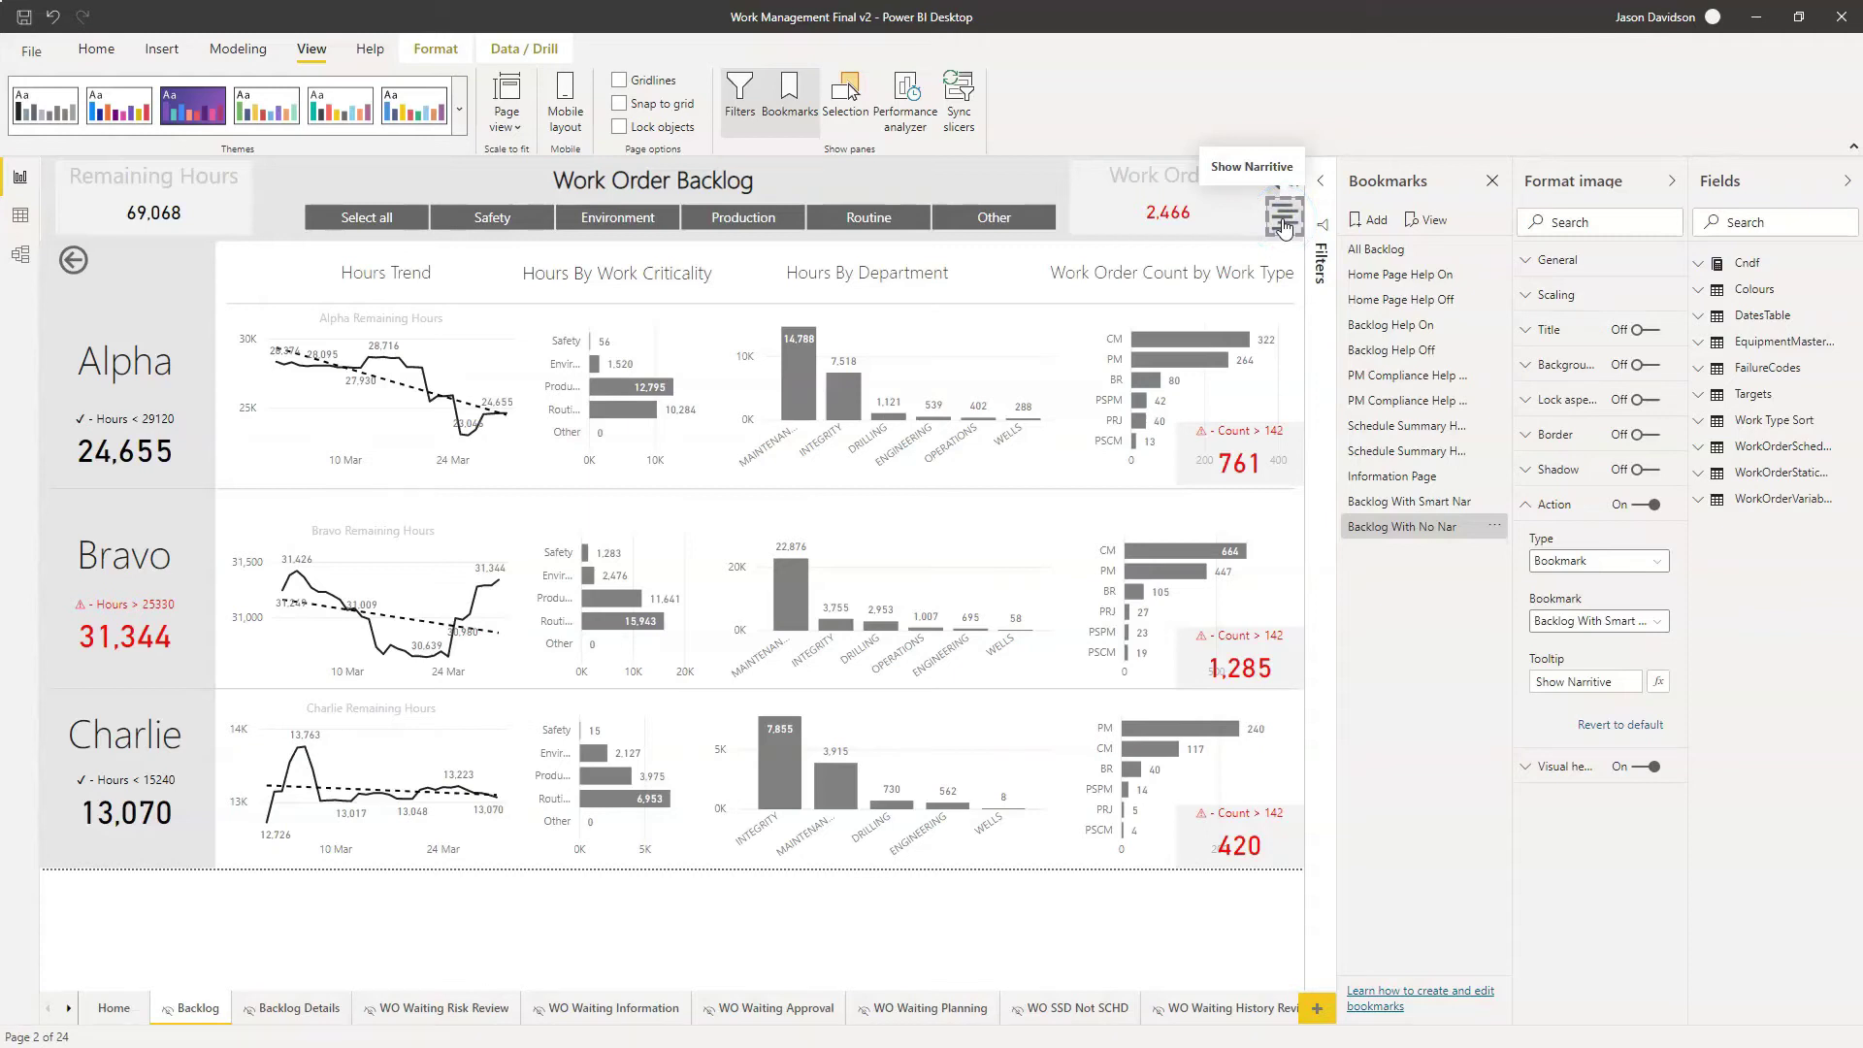
pyautogui.click(1283, 225)
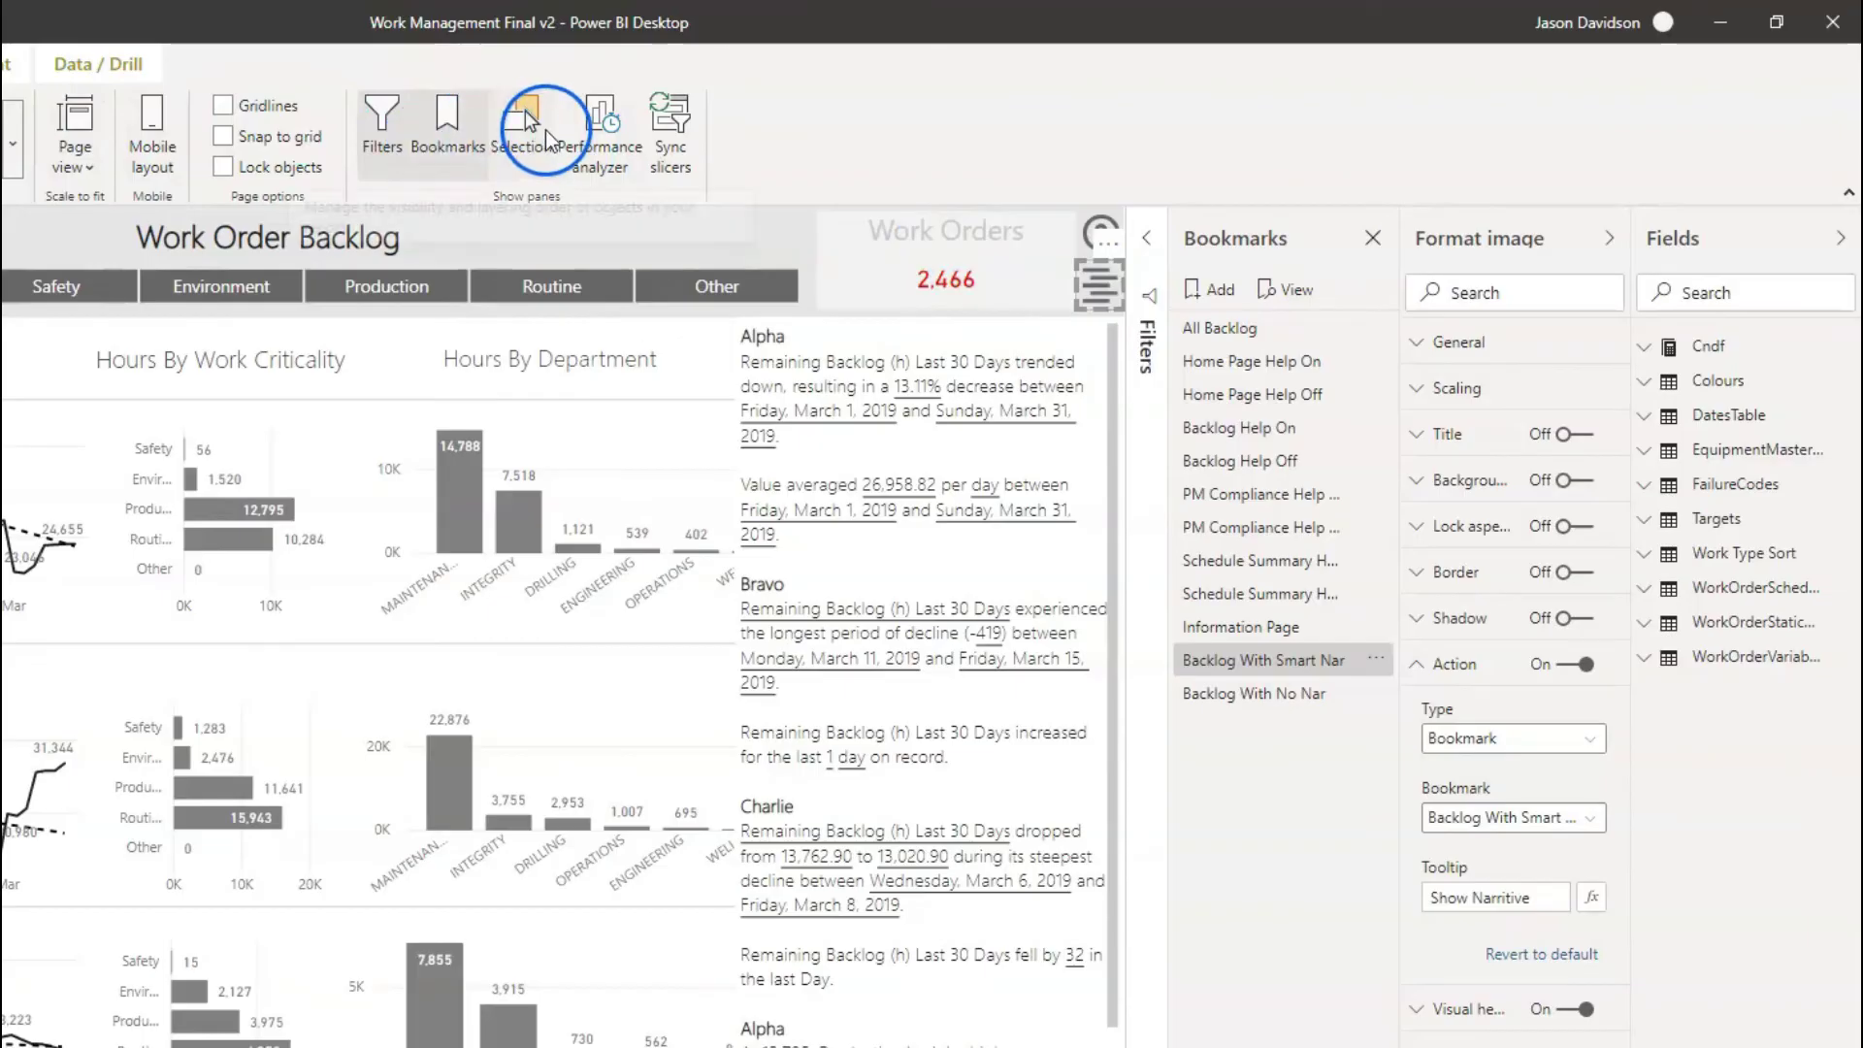
# Rename the narrative image as "Narritve Icon" in the layer order, and update "Backlog With Smart Nar" with that icon hidden
pyautogui.click(545, 130)
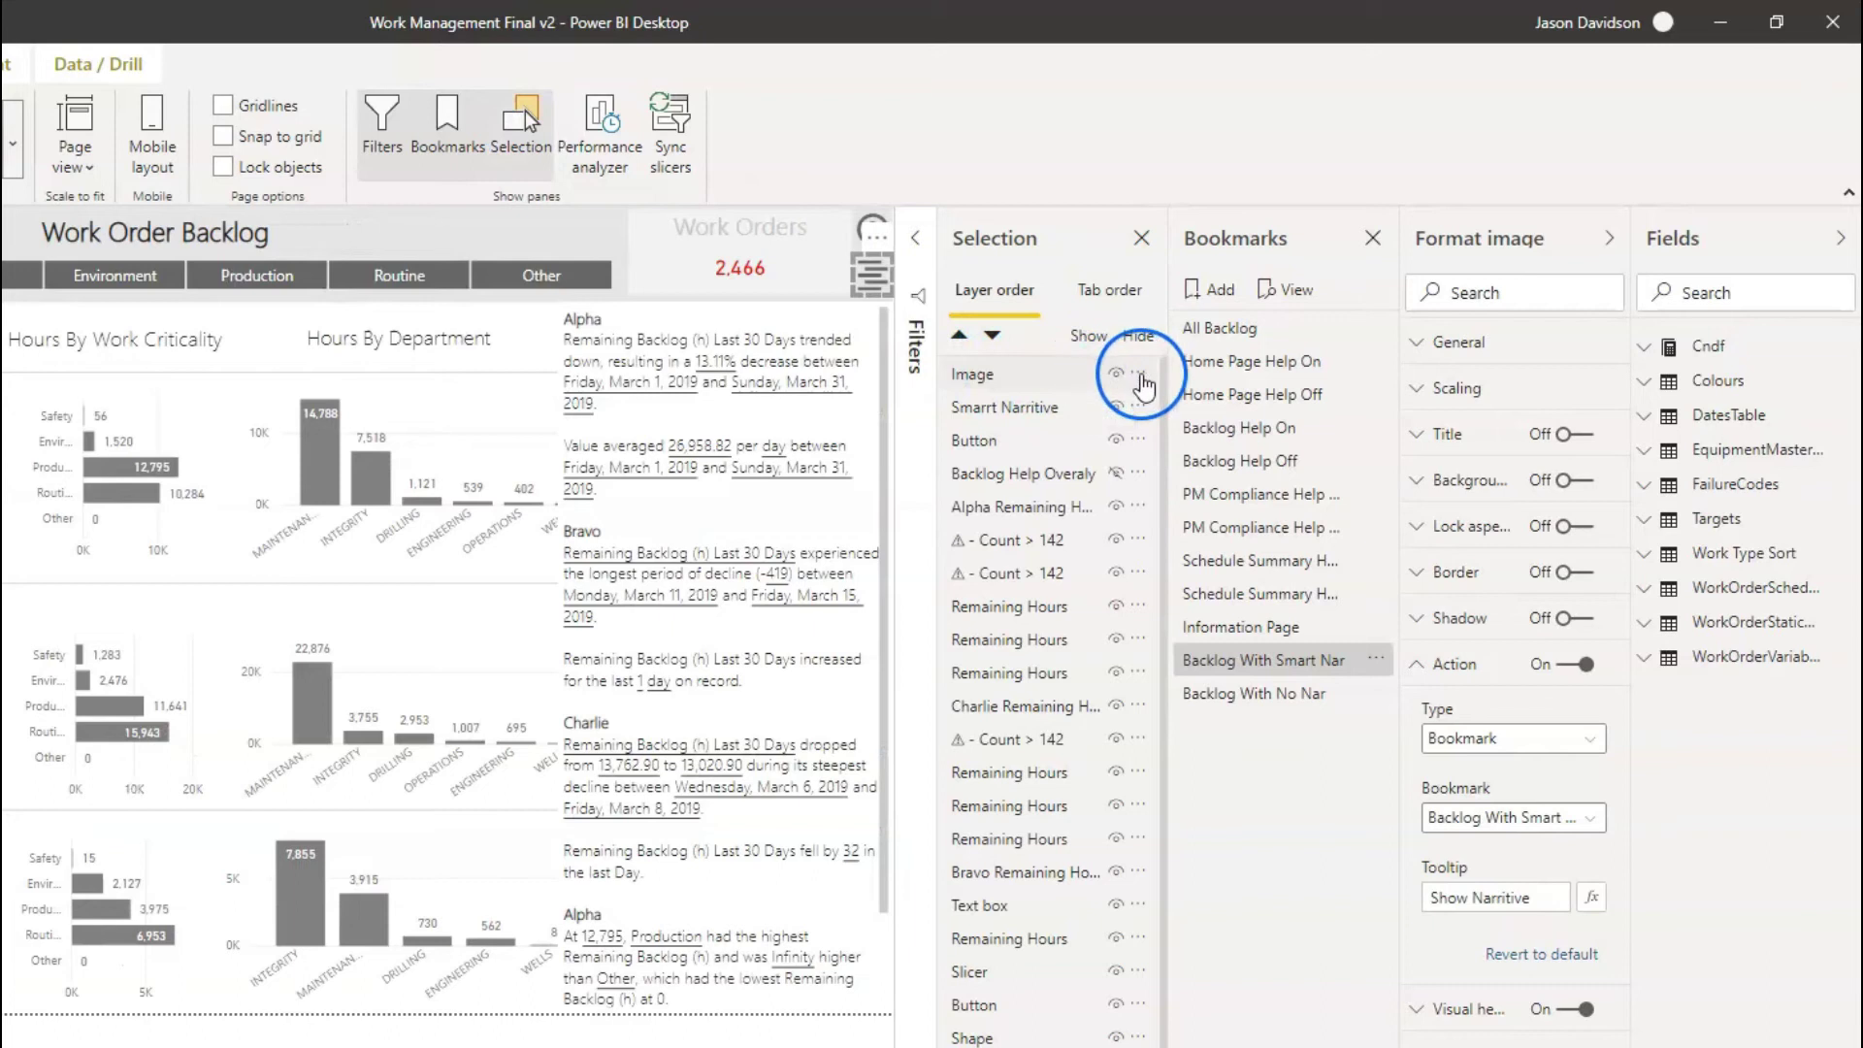
pyautogui.doubleClick(970, 374)
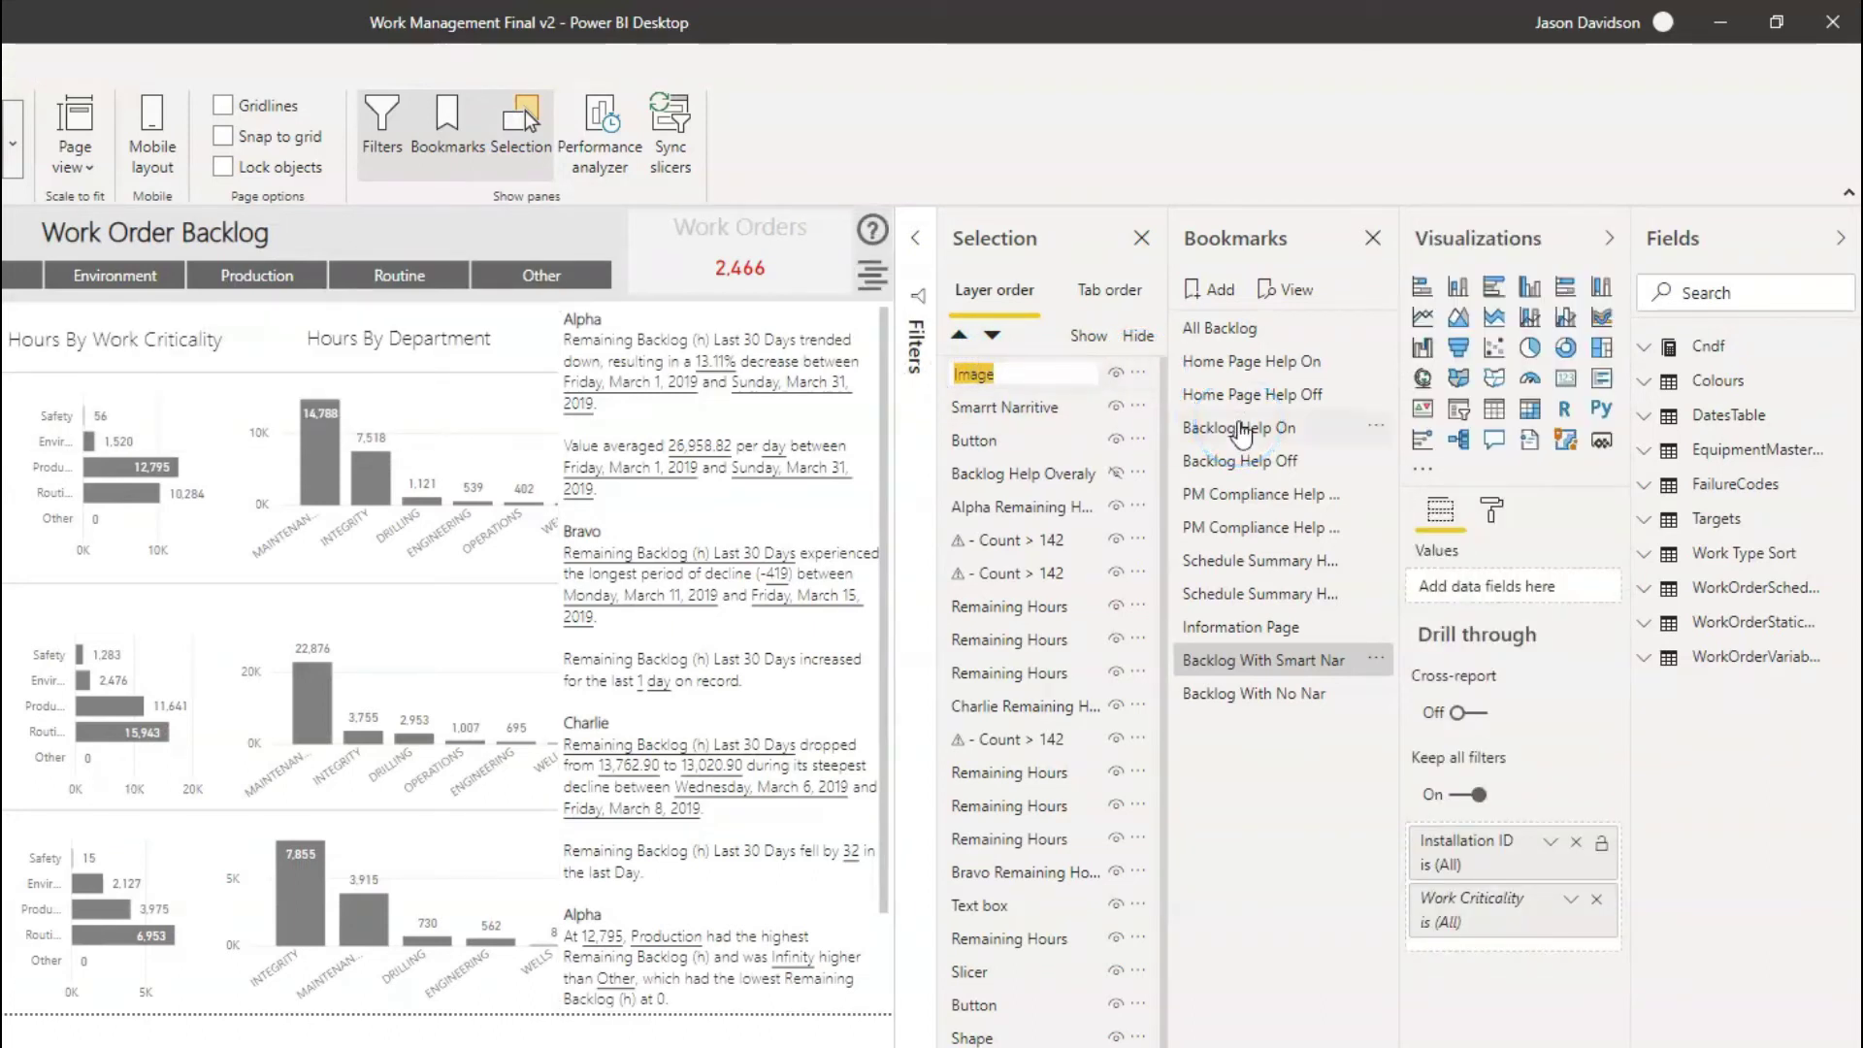
pyautogui.write('Narritve Icon')
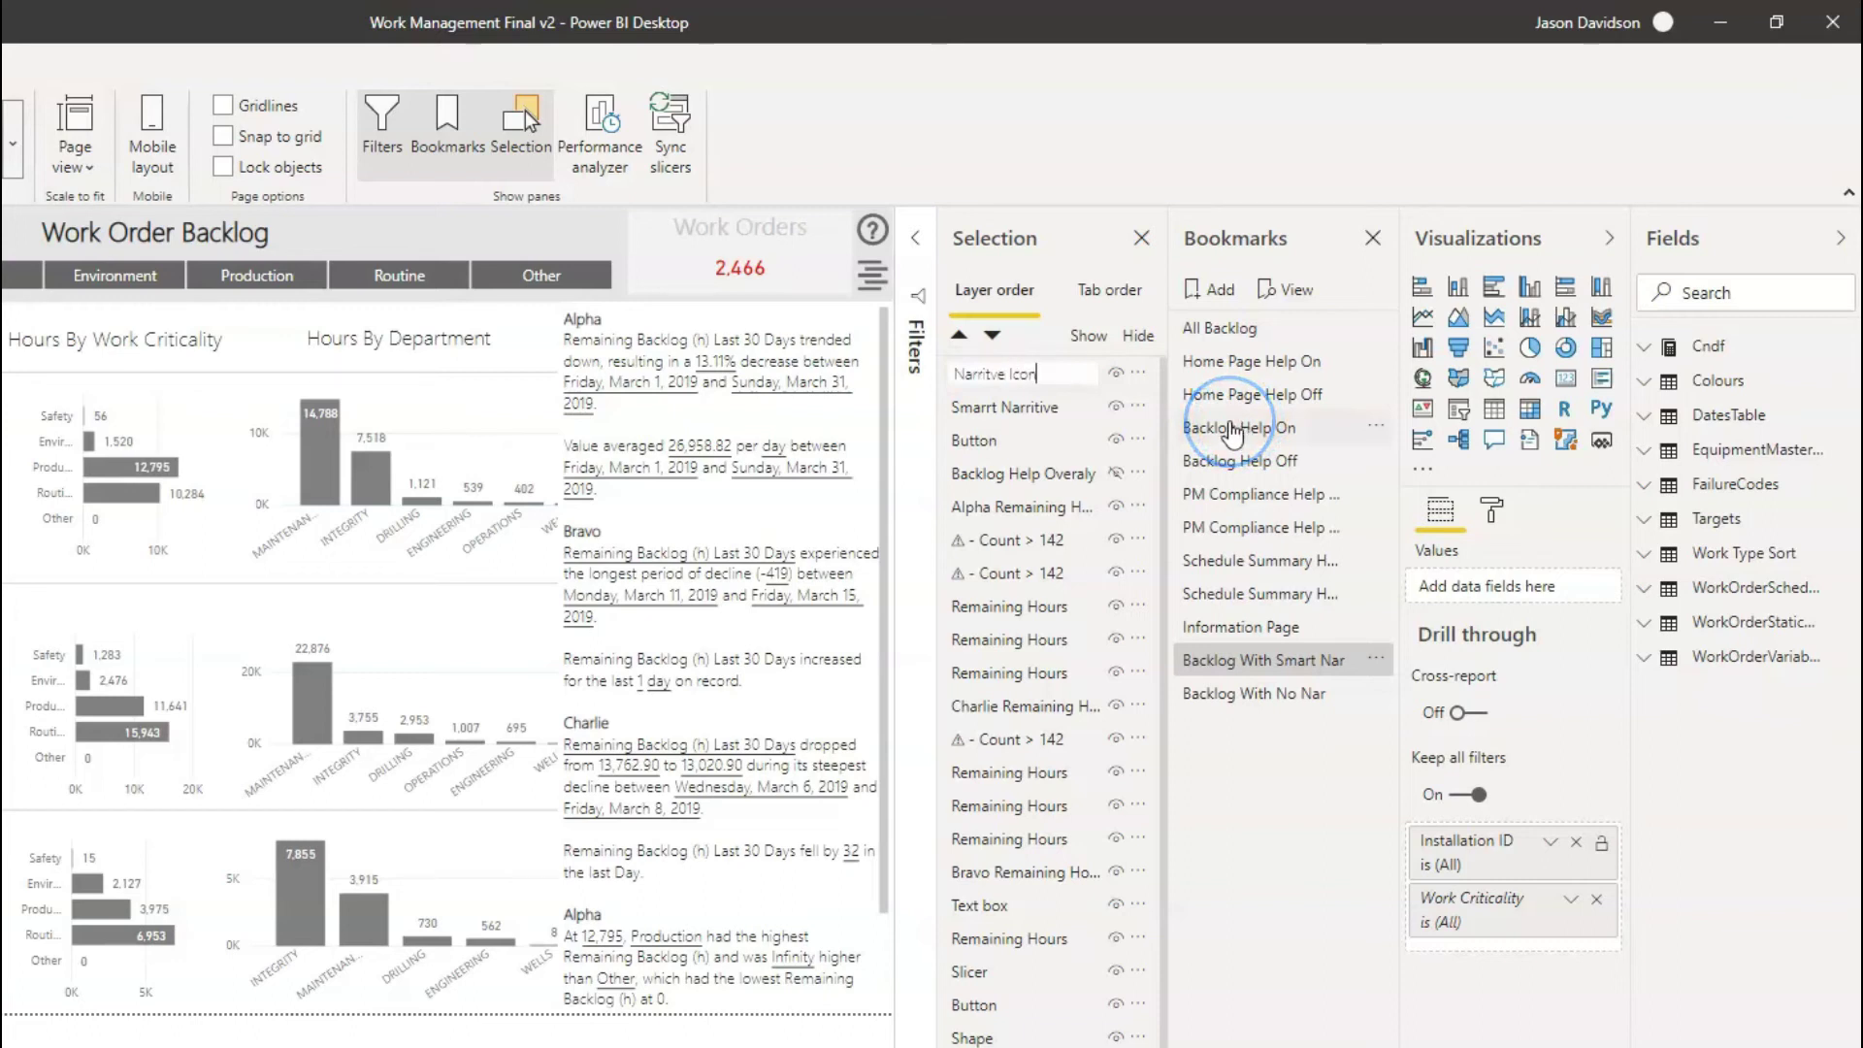
pyautogui.press('Return')
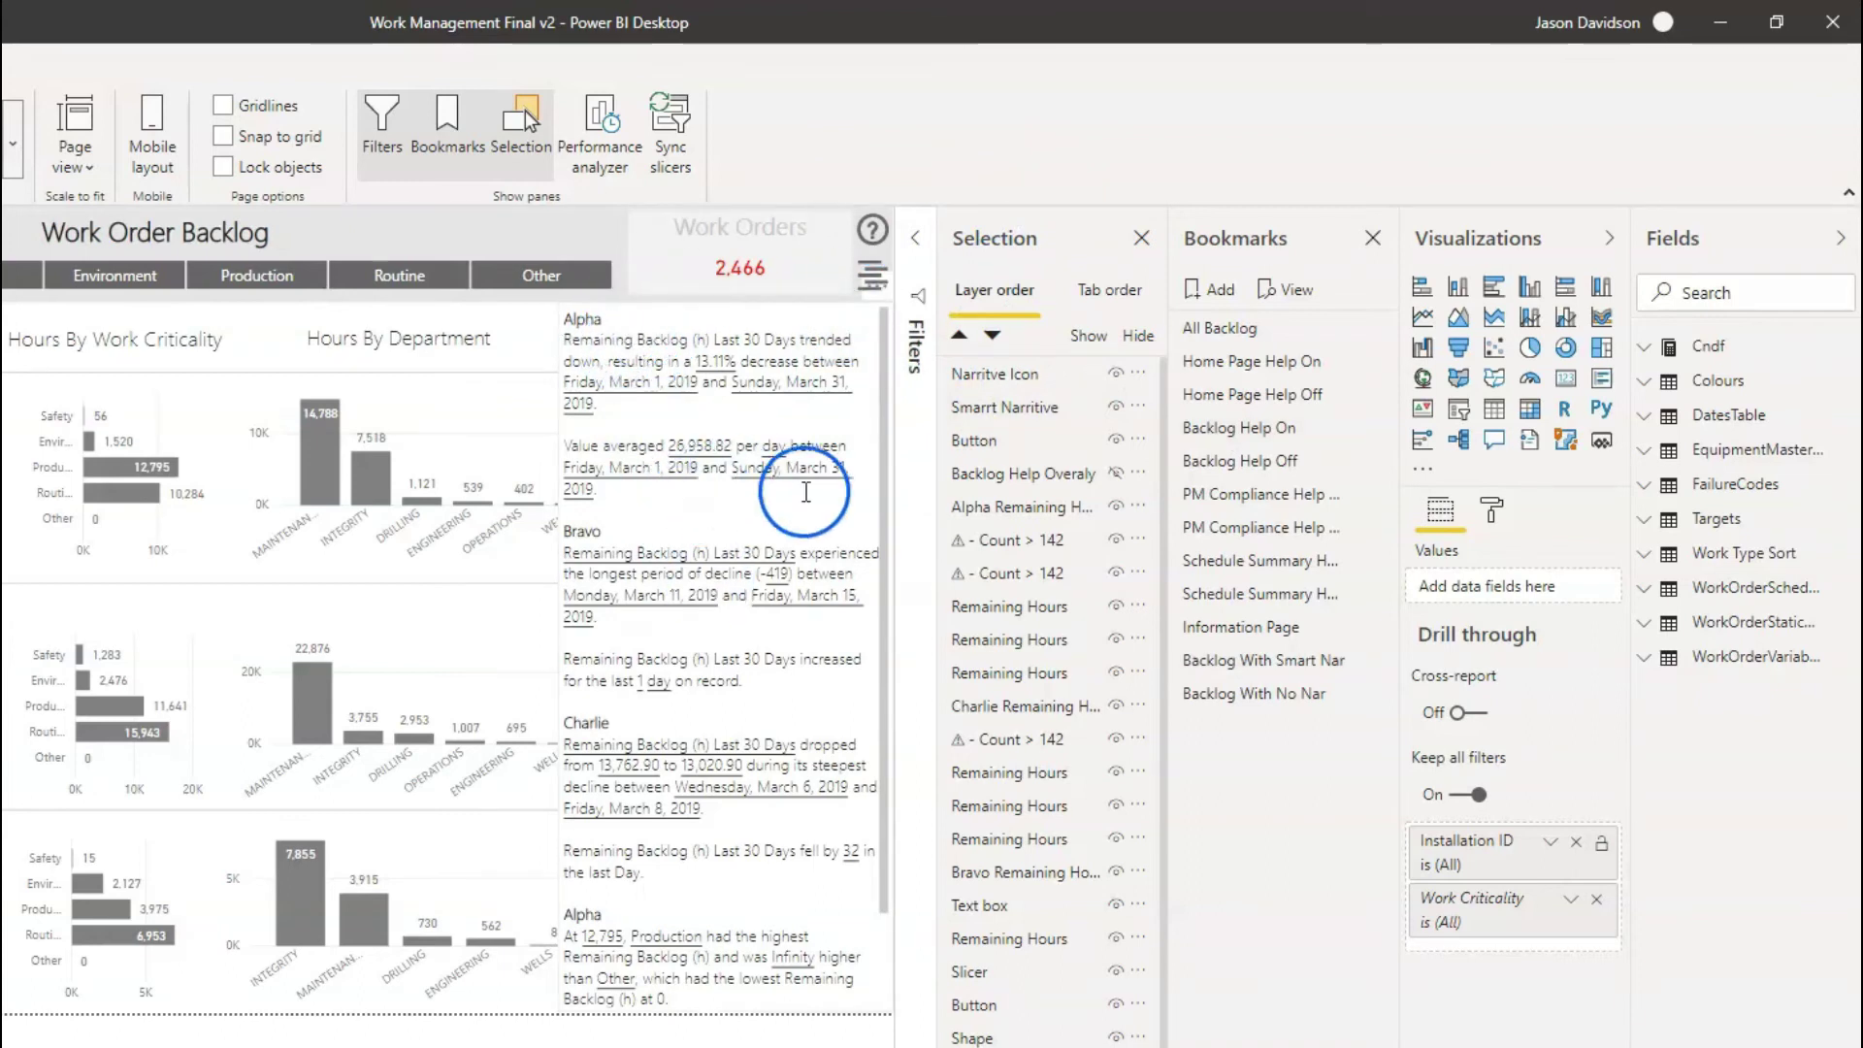
pyautogui.moveTo(997, 388)
pyautogui.mouseDown()
pyautogui.moveTo(1103, 368)
pyautogui.moveTo(1126, 383)
pyautogui.moveTo(1266, 679)
pyautogui.moveTo(1329, 669)
pyautogui.moveTo(1237, 699)
pyautogui.moveTo(1248, 669)
pyautogui.moveTo(1372, 667)
pyautogui.mouseUp()
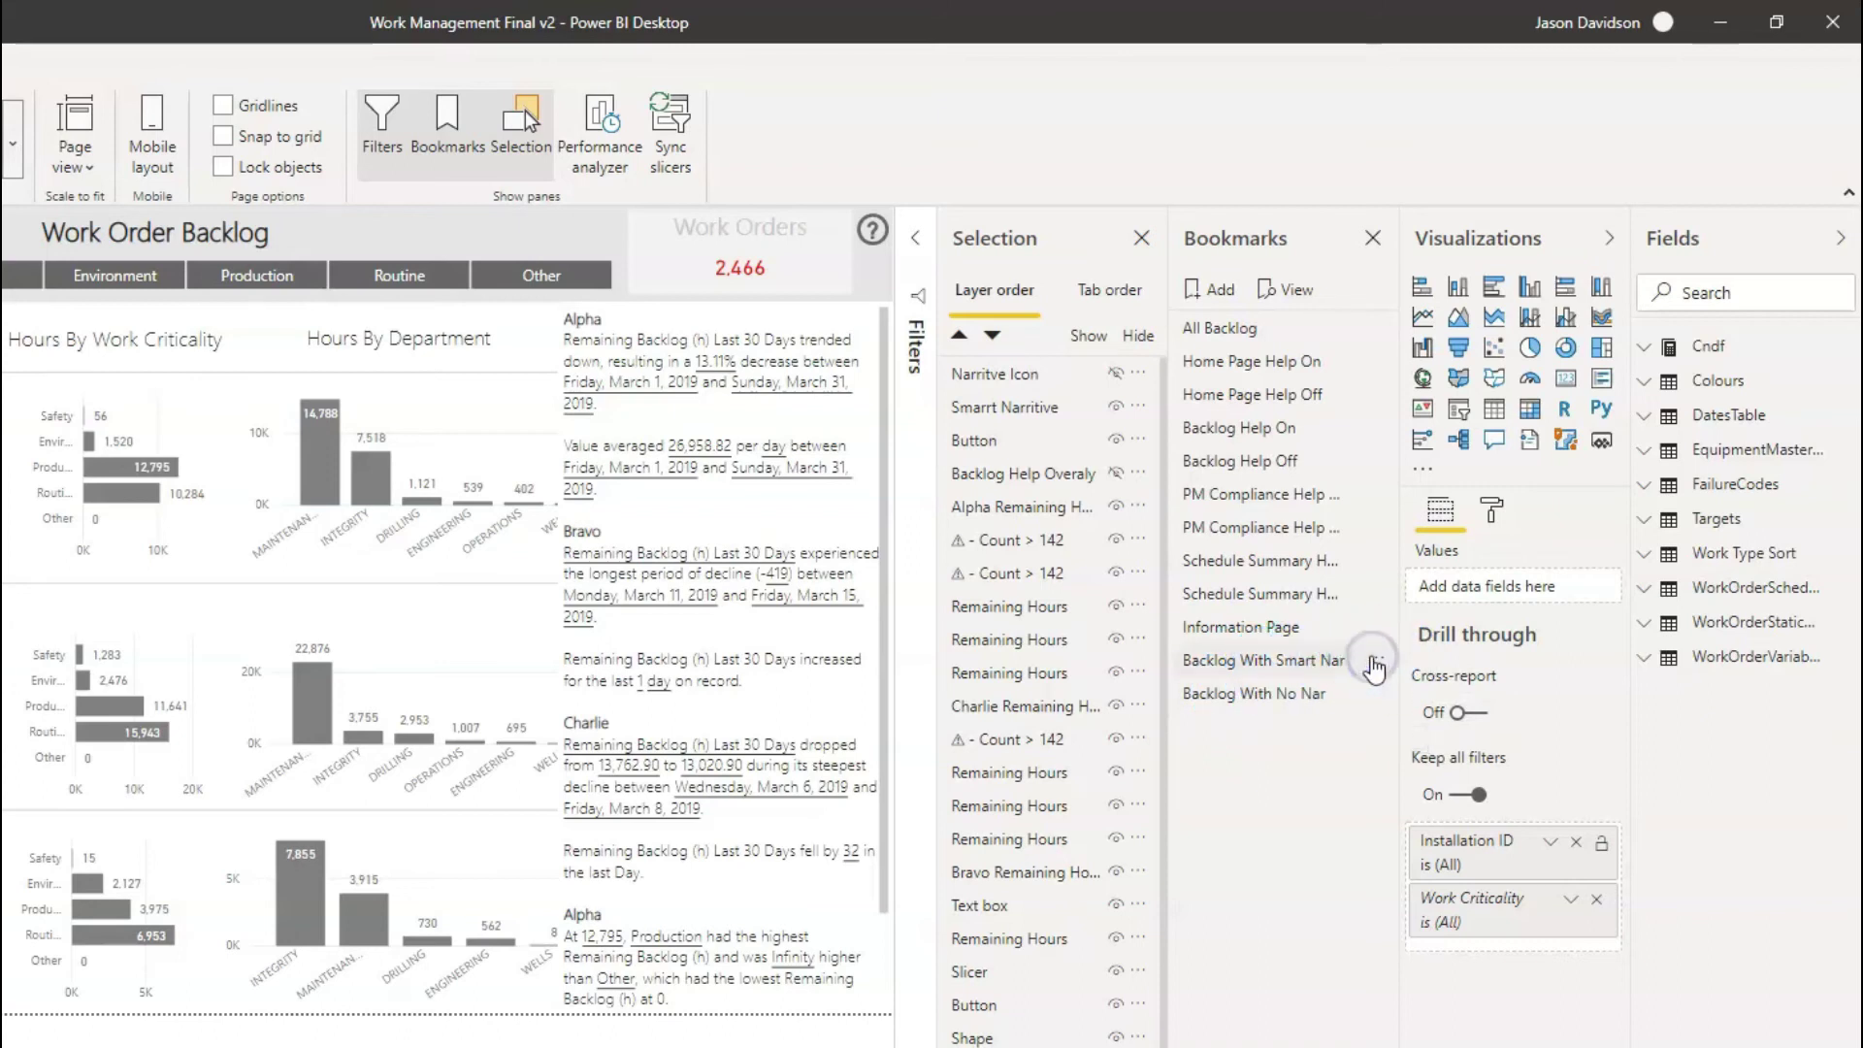
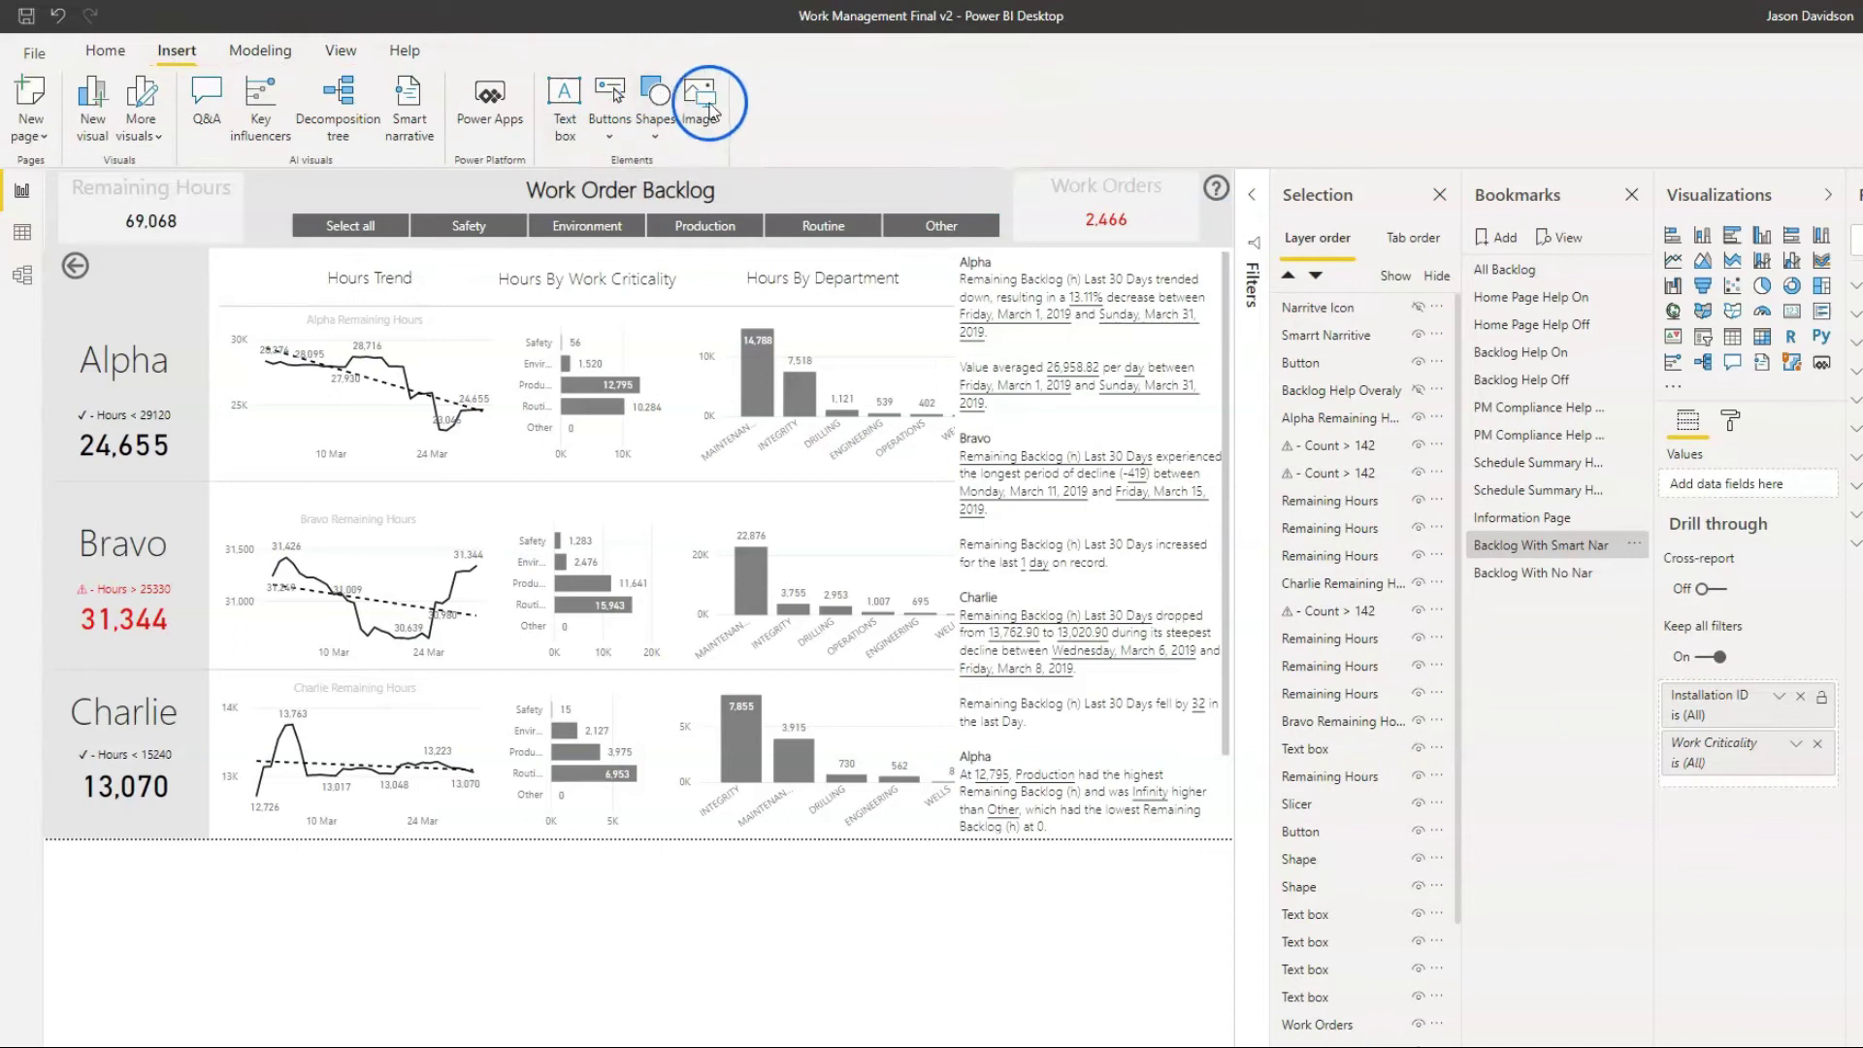
# Insert the "Hide Button (1)" image and fit it at icon size directly beneath the help icon
pyautogui.click(699, 97)
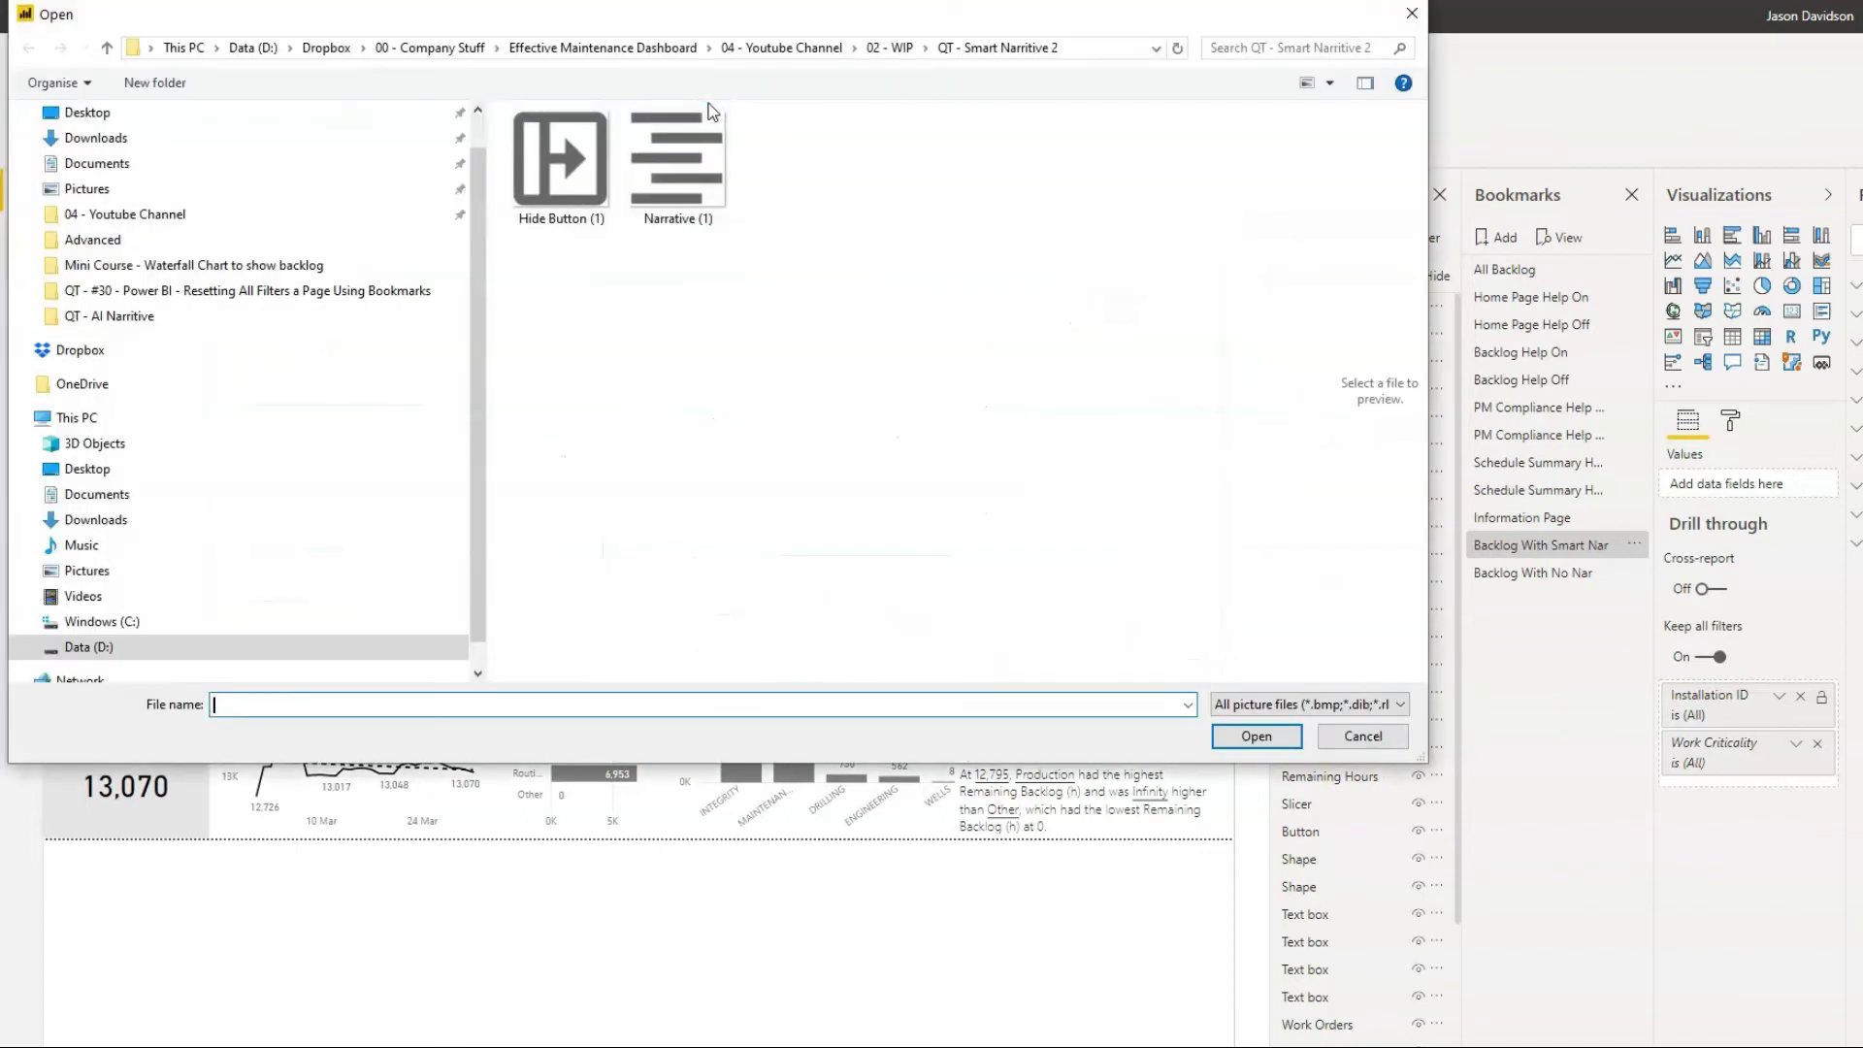
pyautogui.click(568, 155)
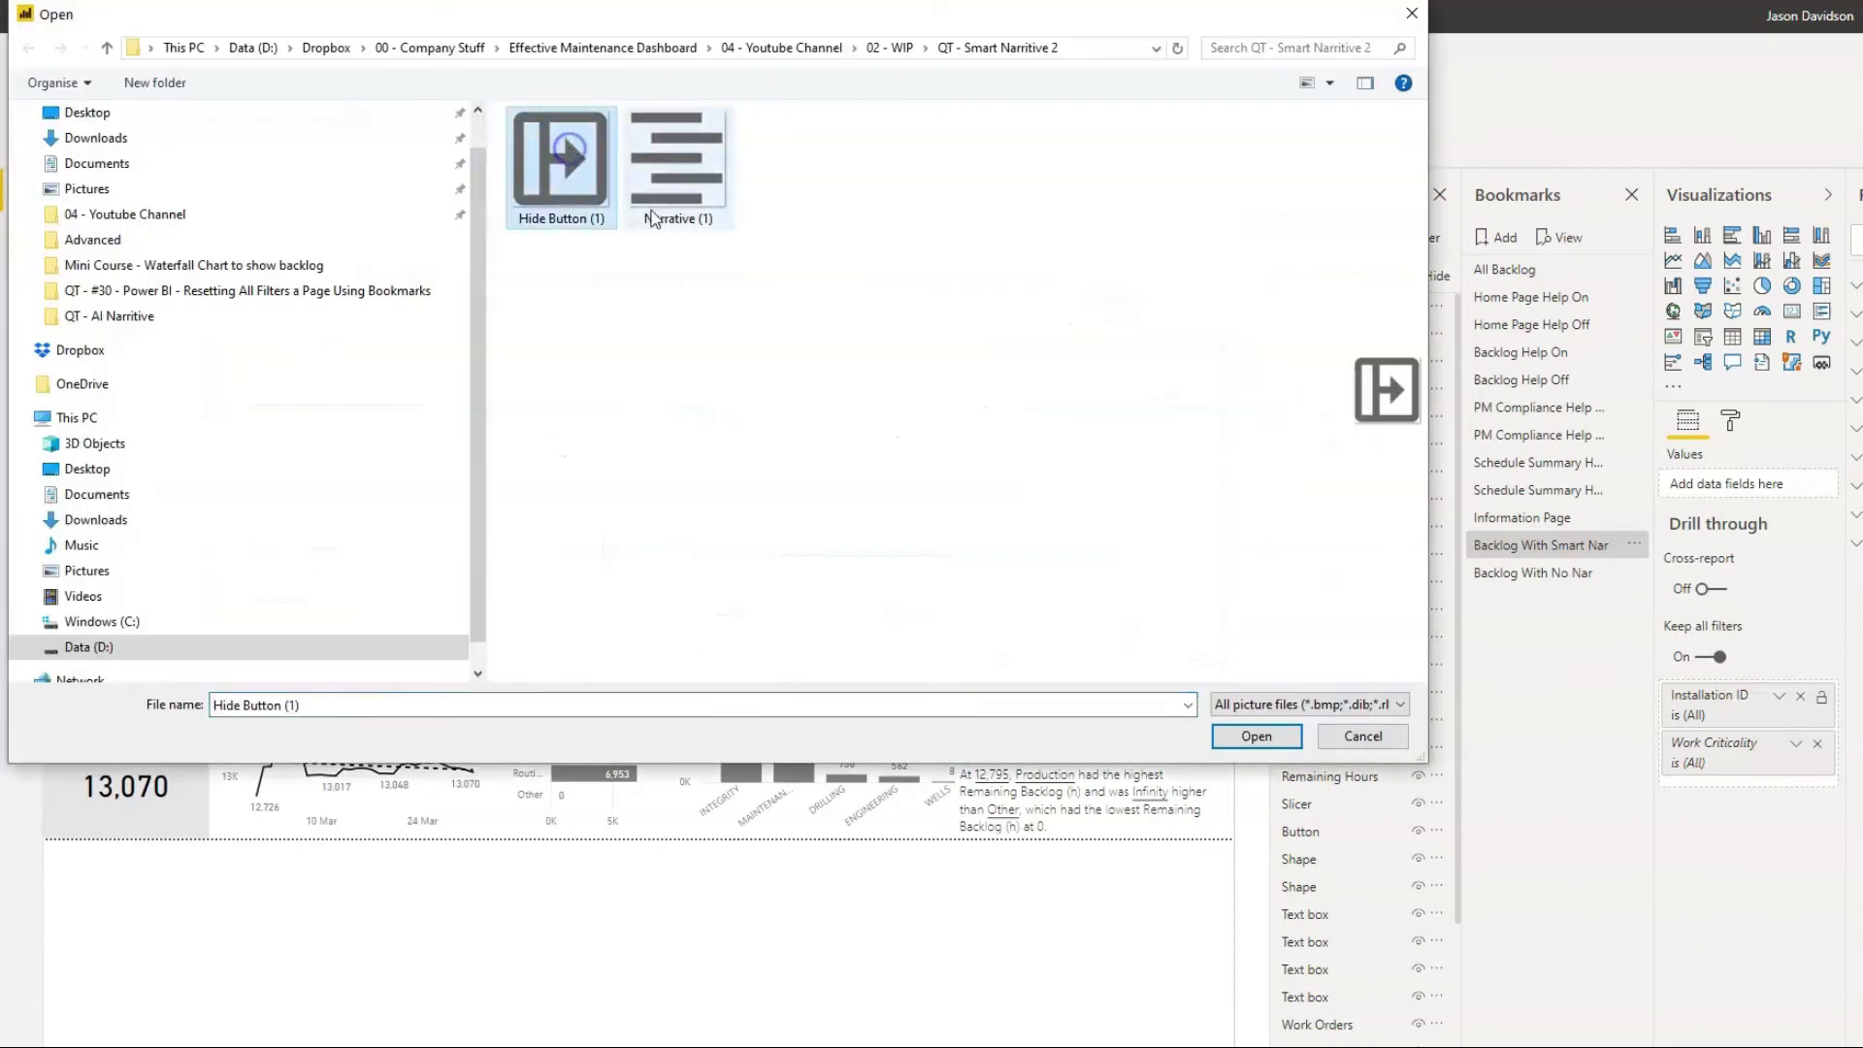
pyautogui.click(1259, 734)
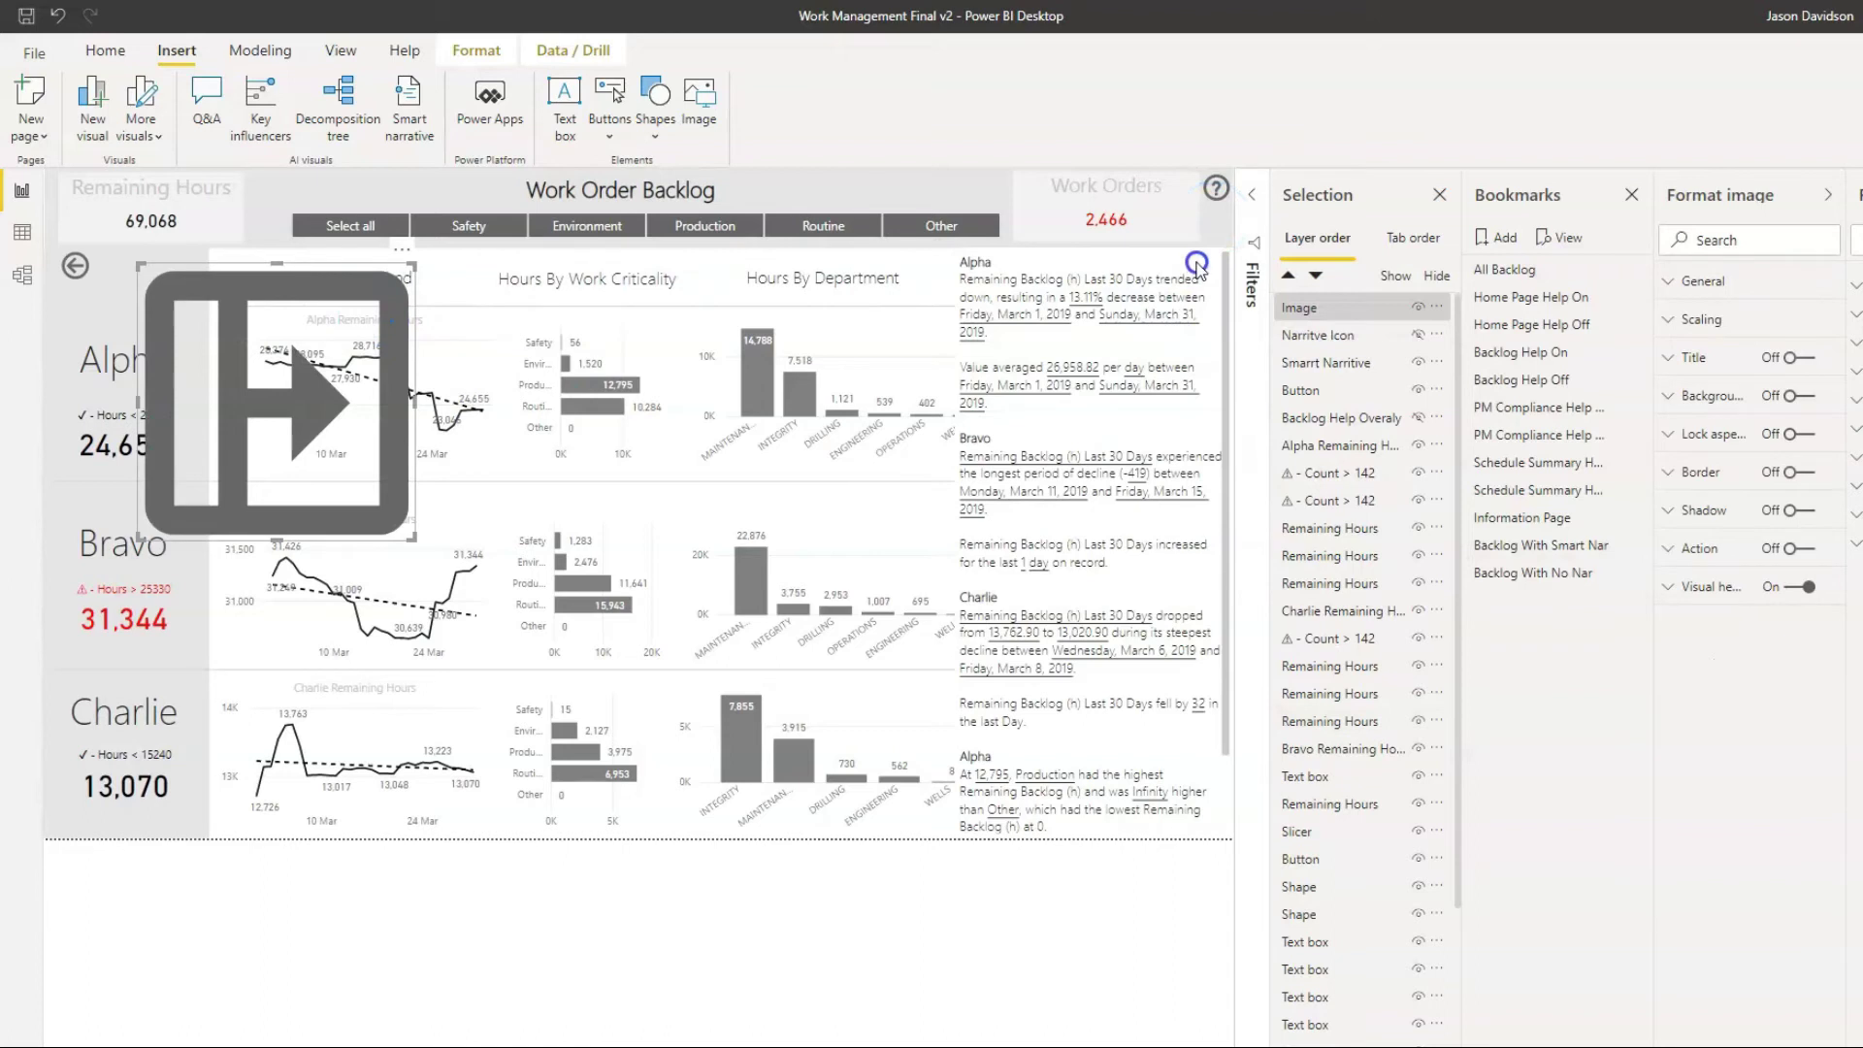
pyautogui.moveTo(1195, 249); pyautogui.dragTo(1209, 242)
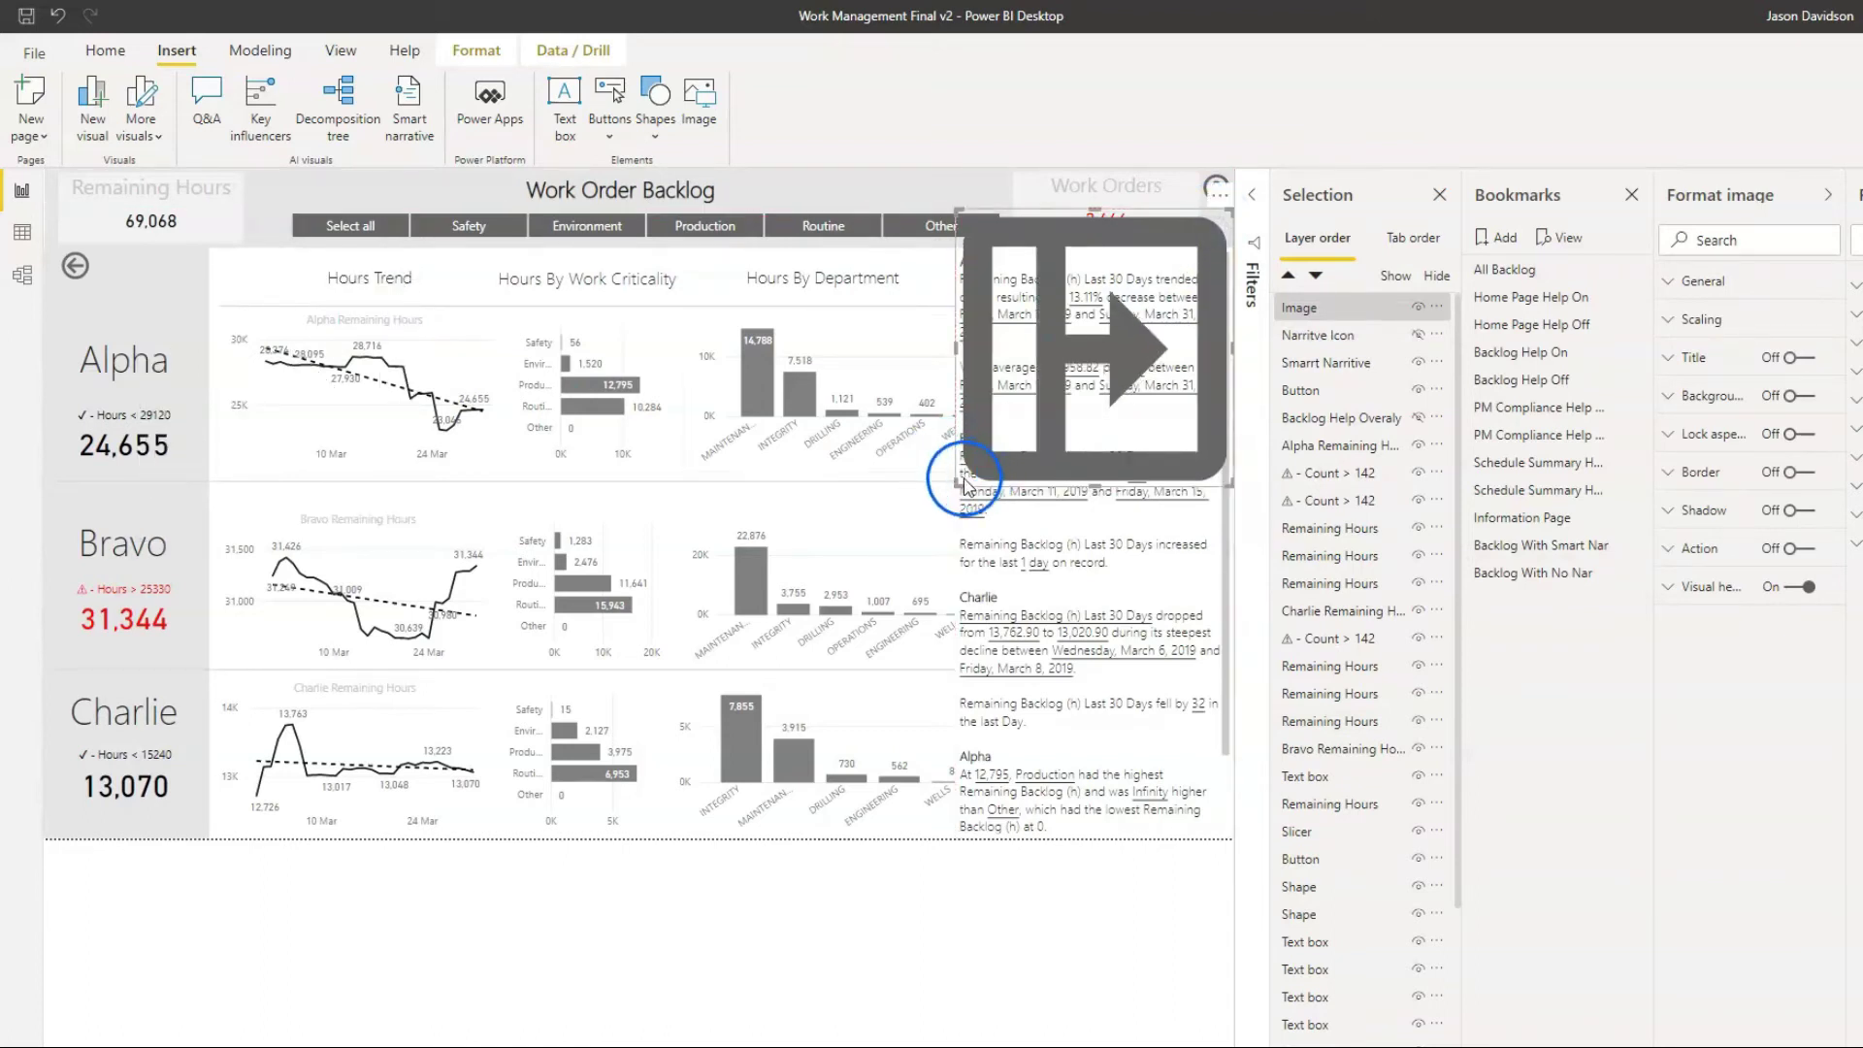
pyautogui.moveTo(959, 482); pyautogui.dragTo(1226, 235)
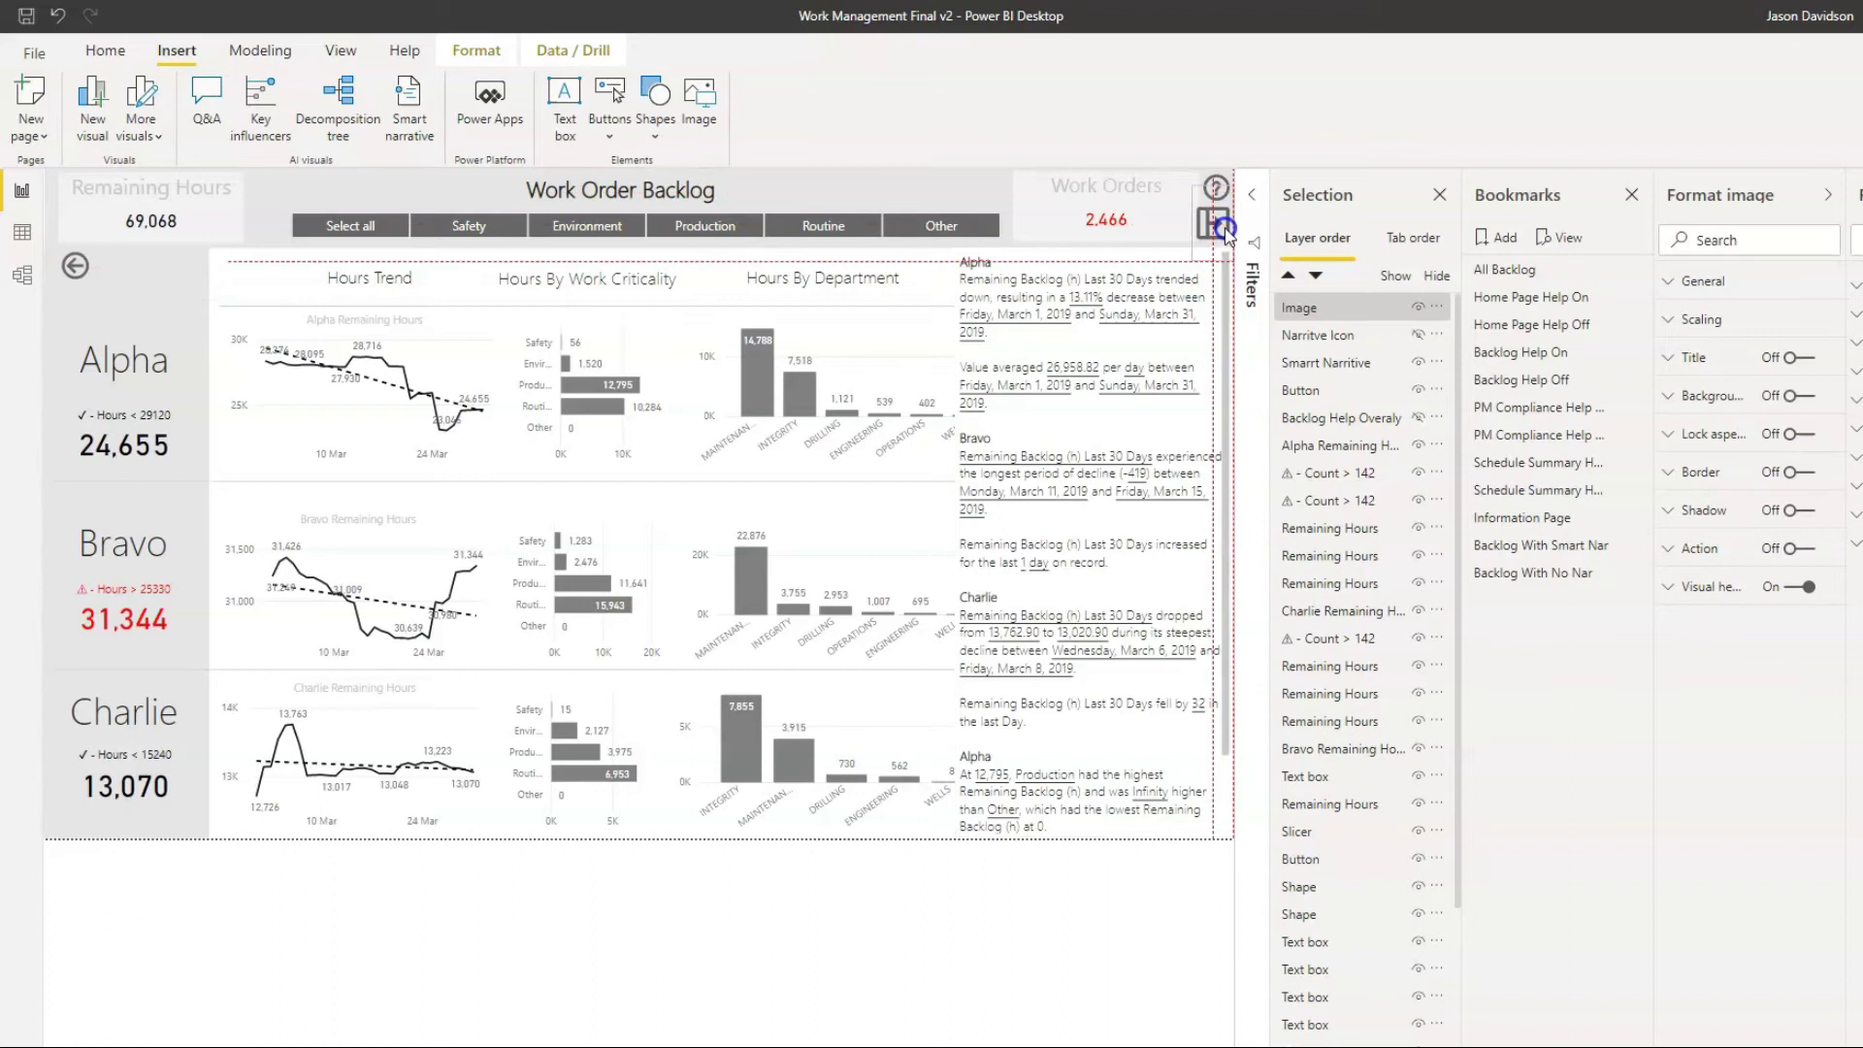
pyautogui.moveTo(1202, 256); pyautogui.dragTo(1209, 255)
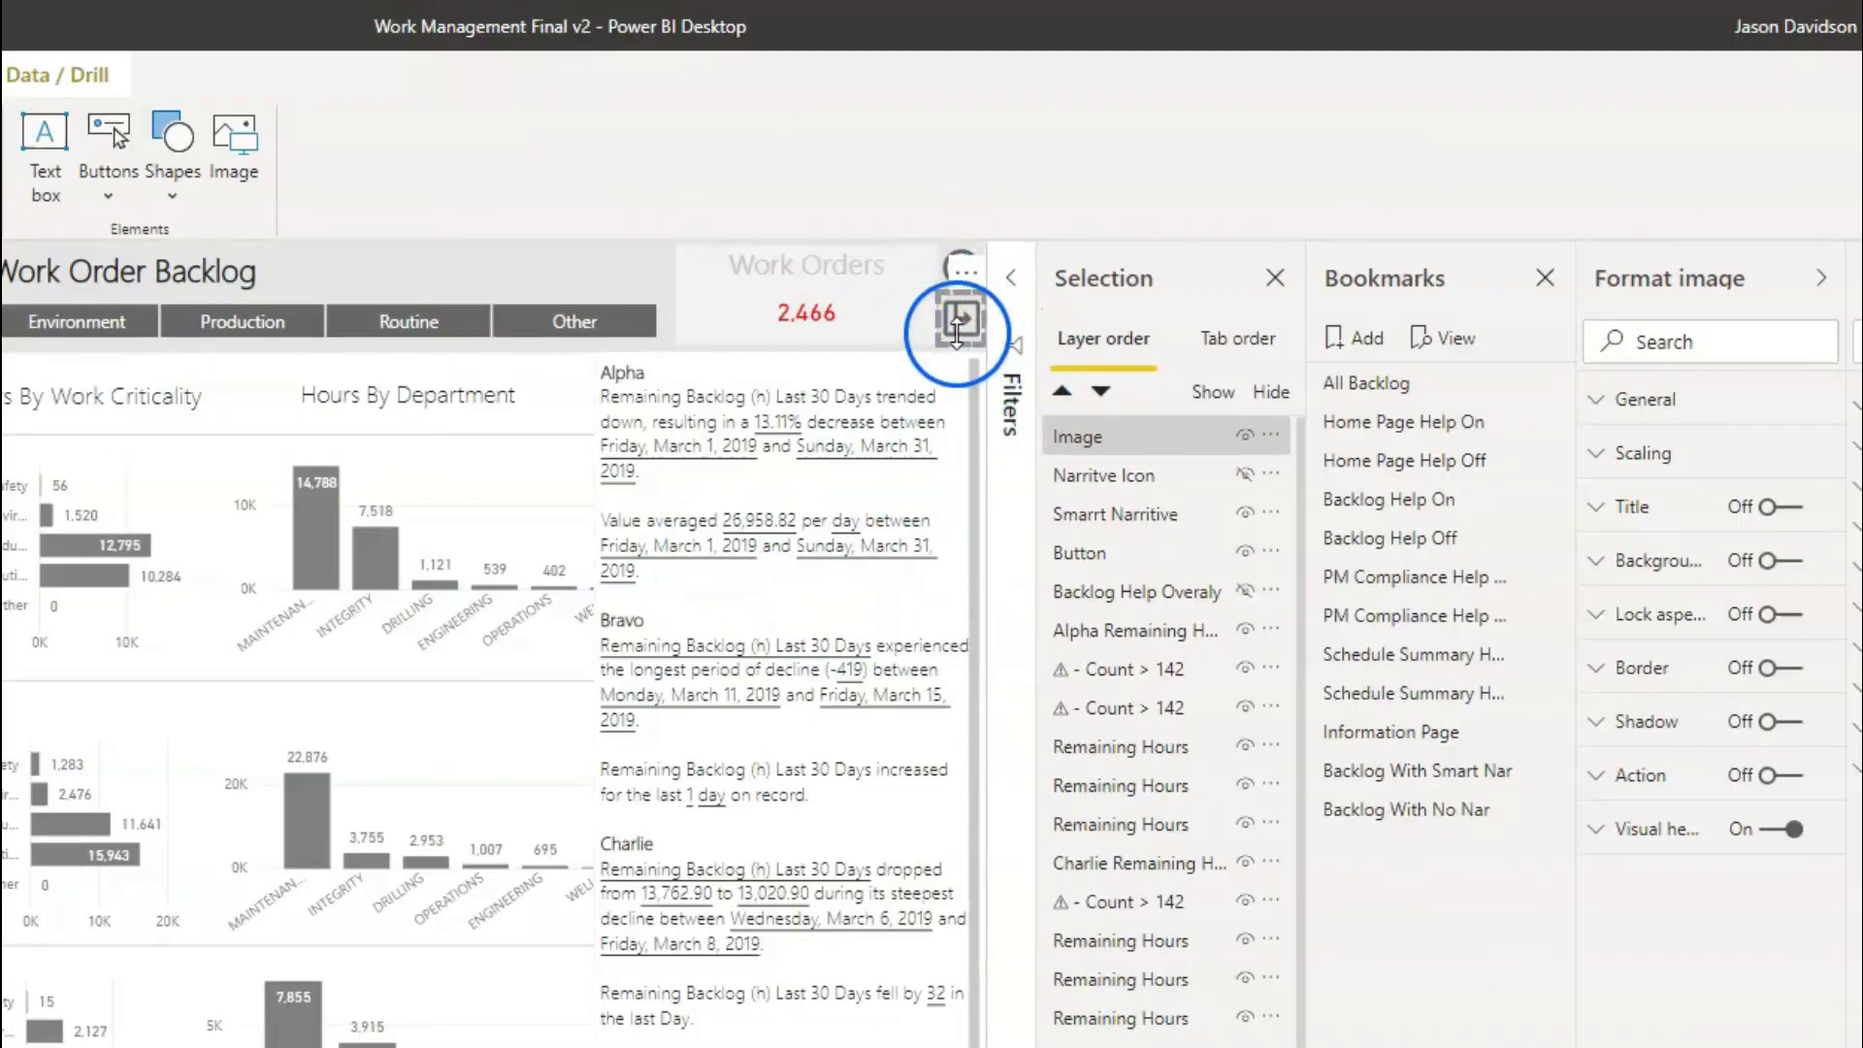
# Rename the newly inserted hide button image as "Hide Icon" in the layer order
pyautogui.click(1136, 437)
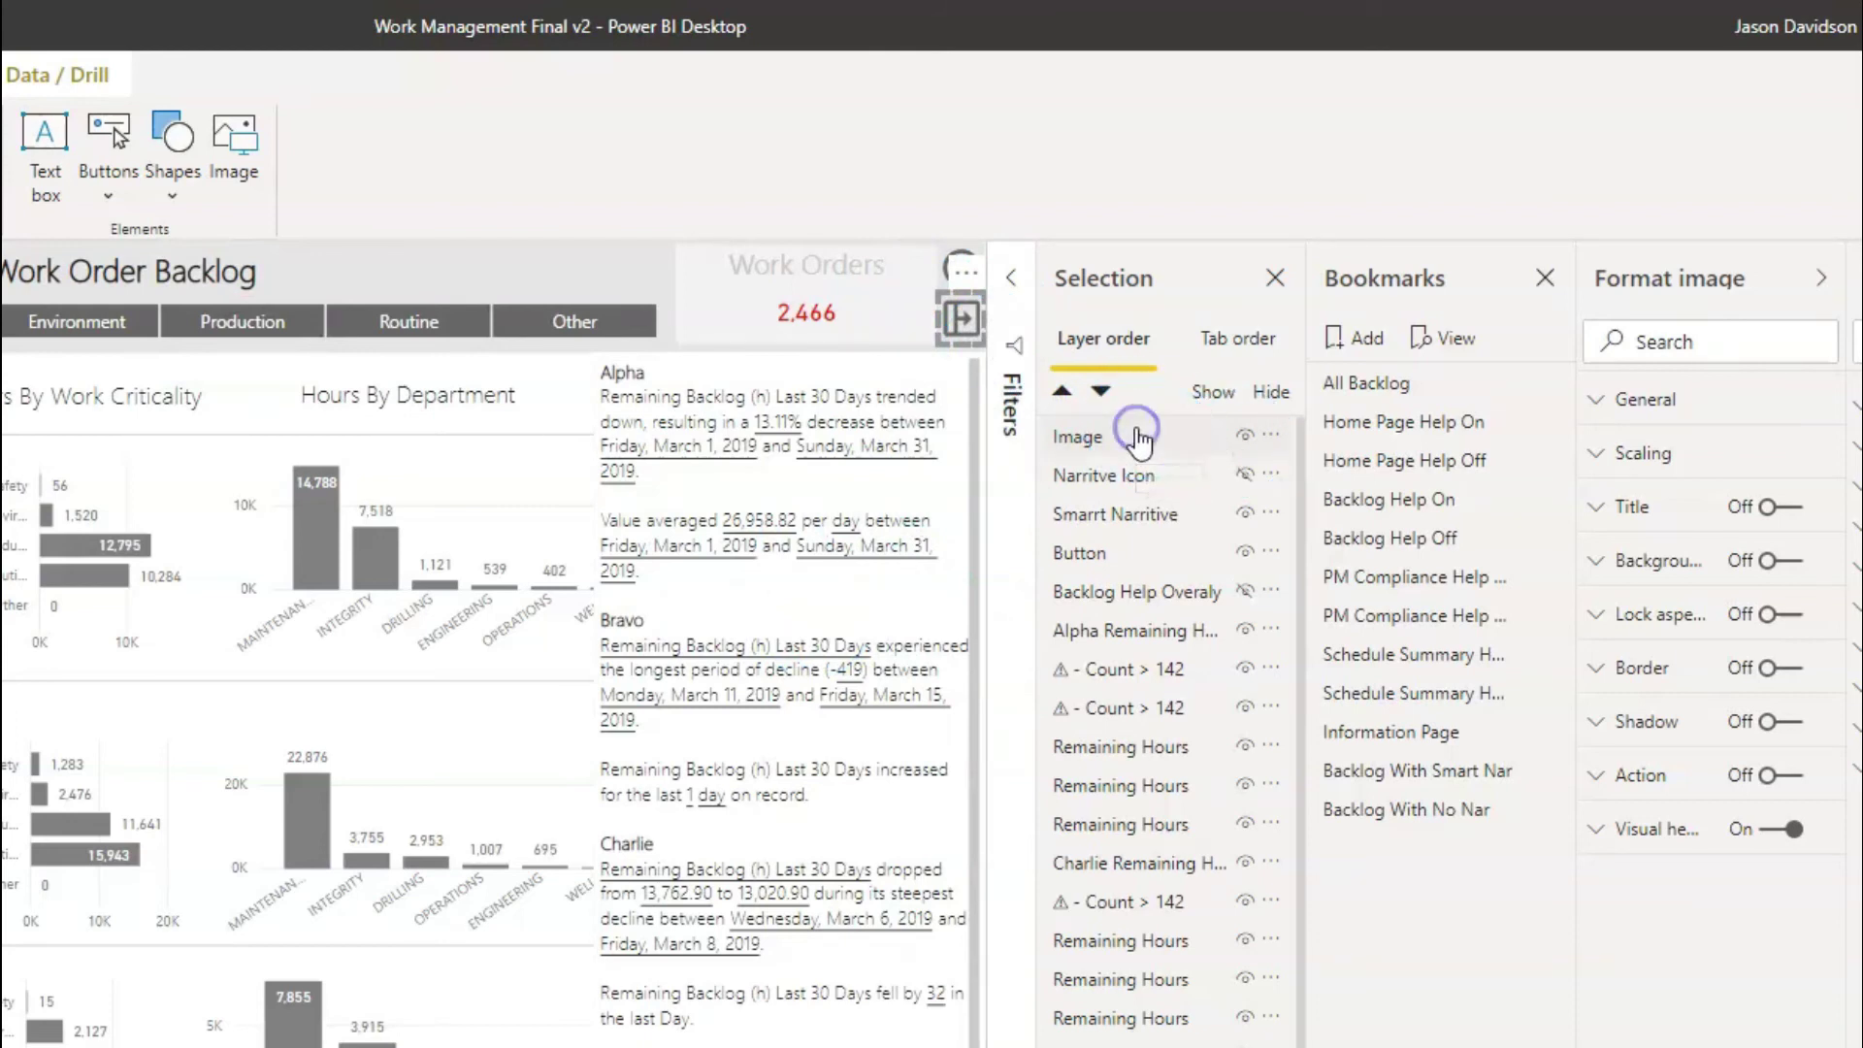
pyautogui.doubleClick(1136, 436)
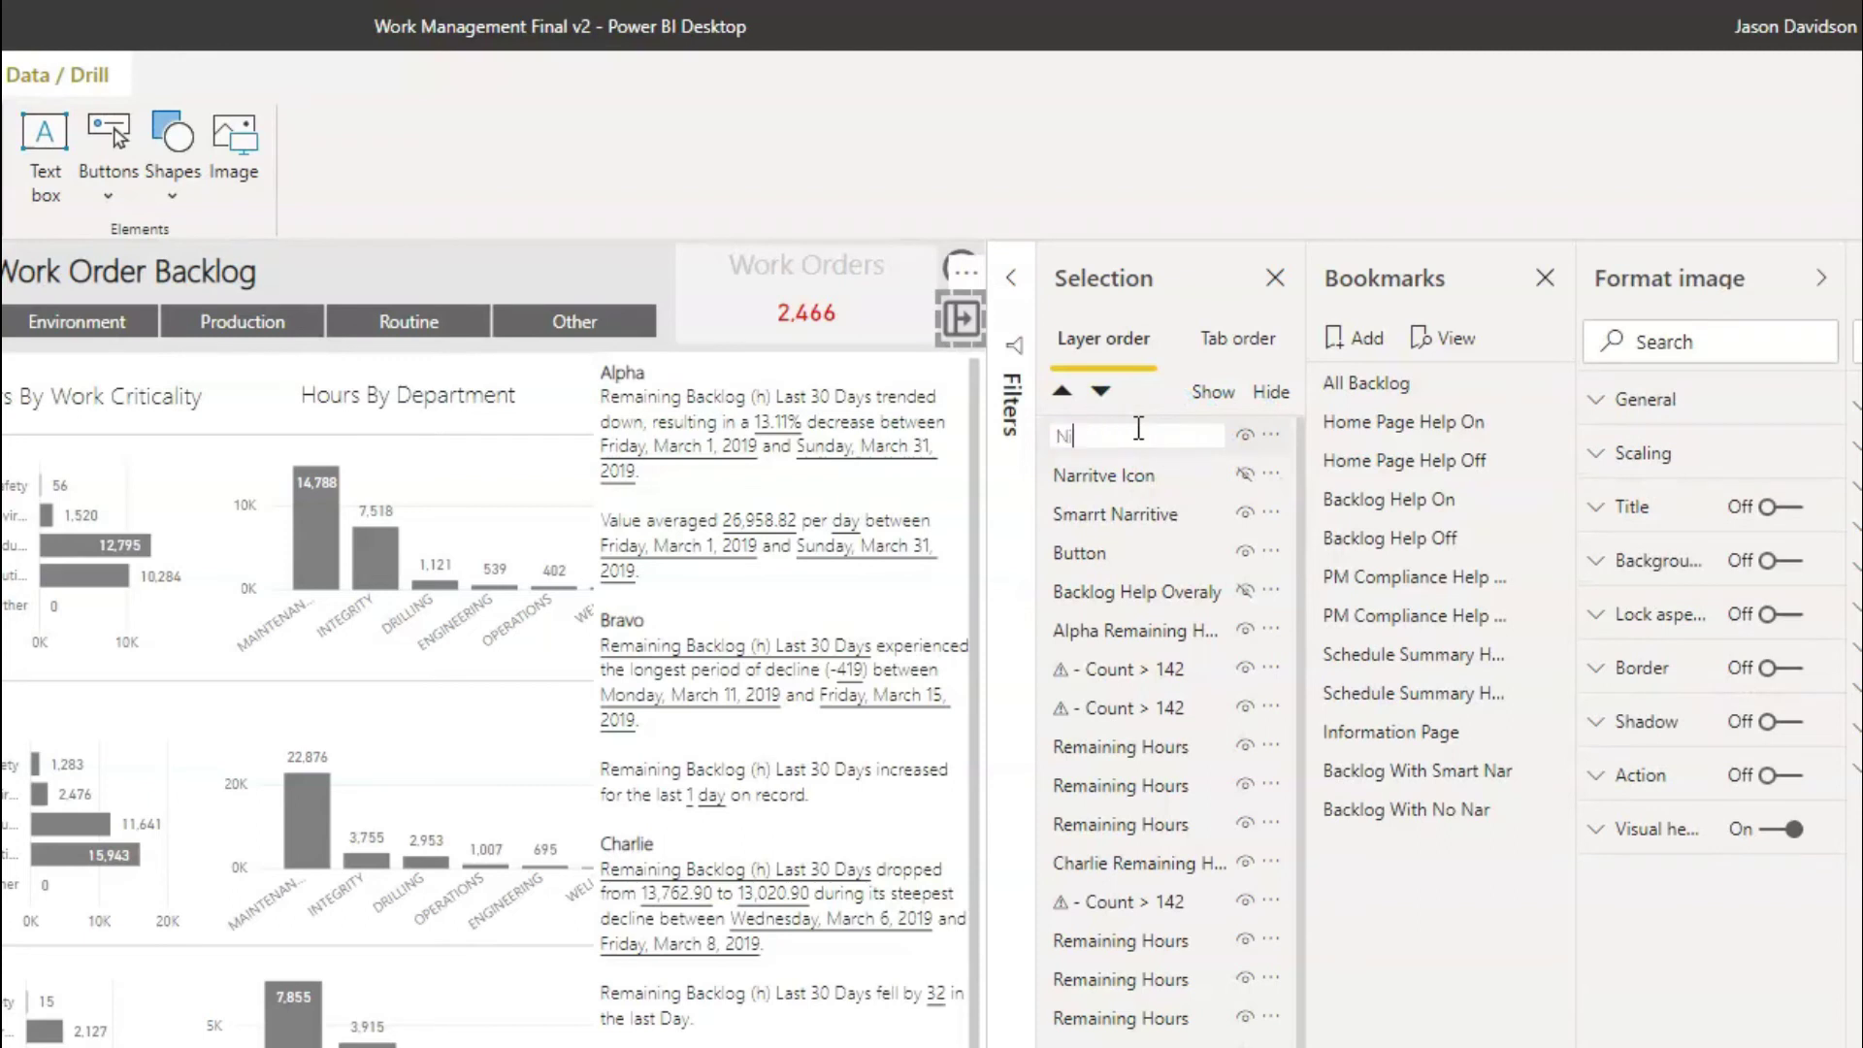
pyautogui.write('Hide Icon')
pyautogui.press('Return')
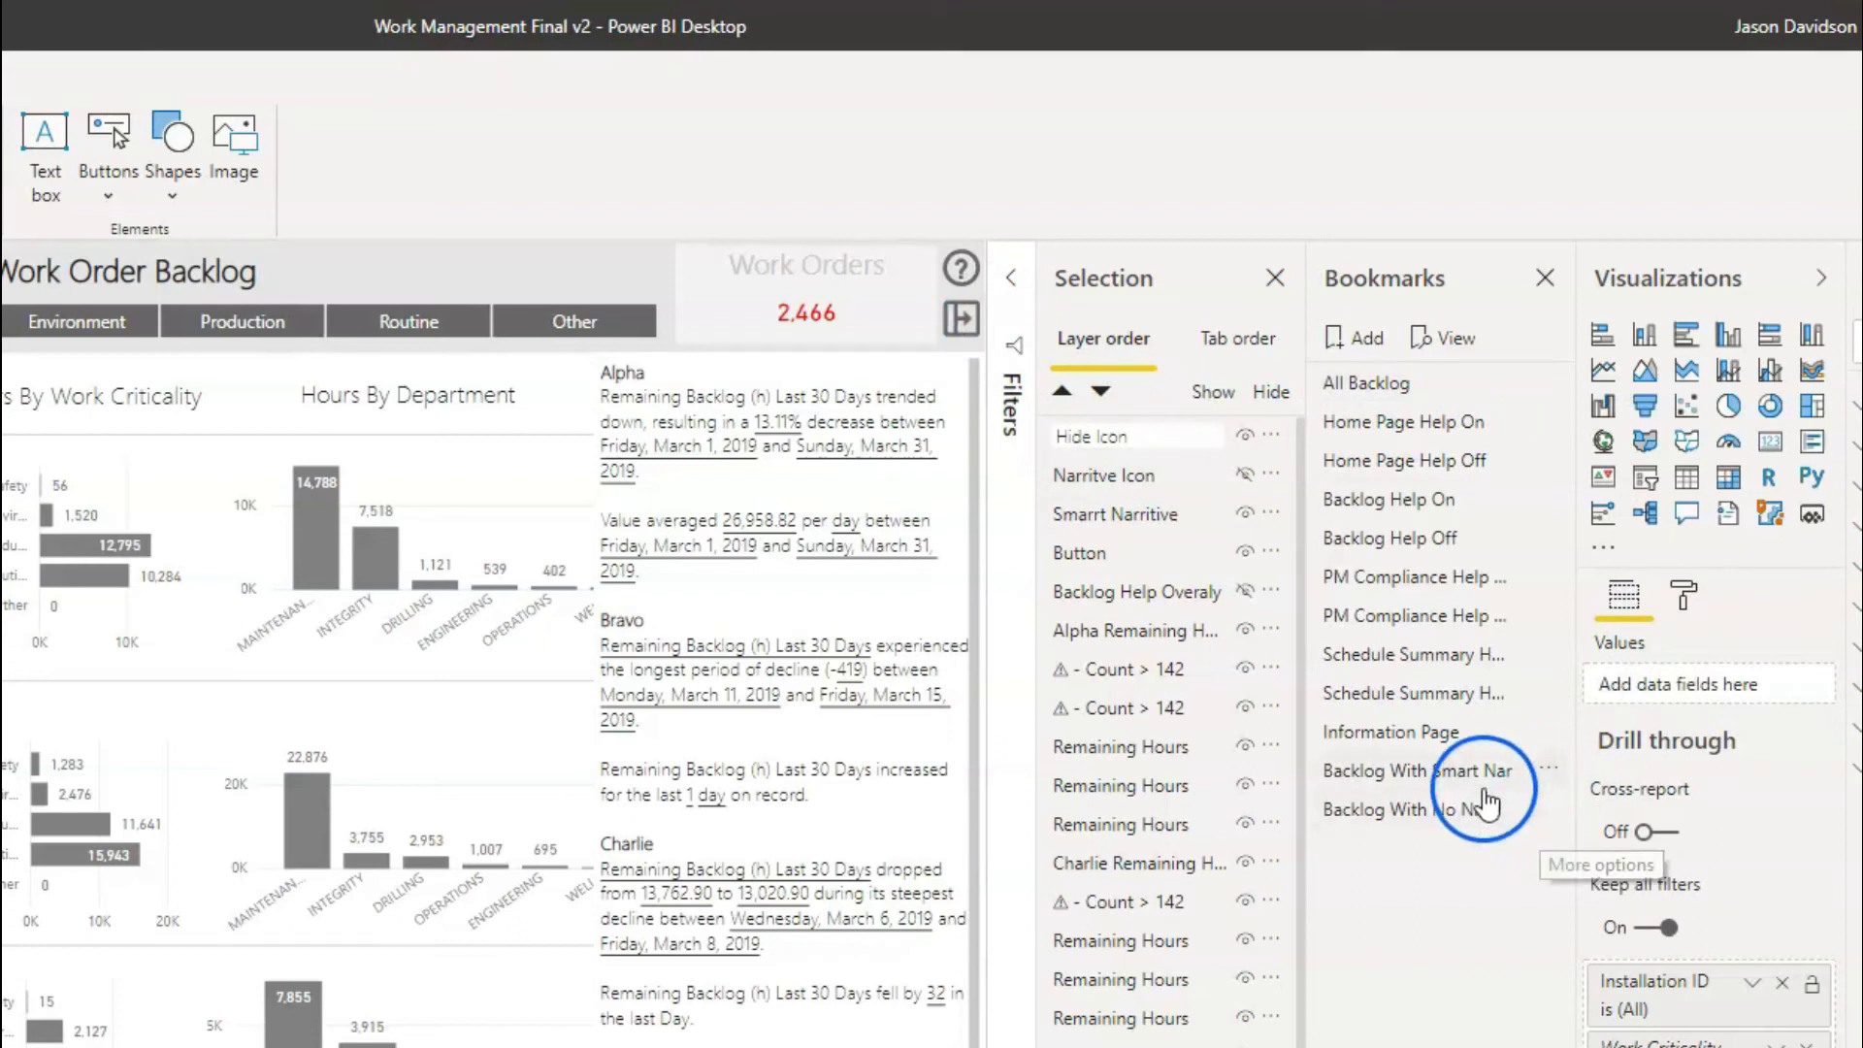
# Update the "Backlog With Smart Nar" bookmark with the Hide Icon shown on the page
pyautogui.click(1549, 769)
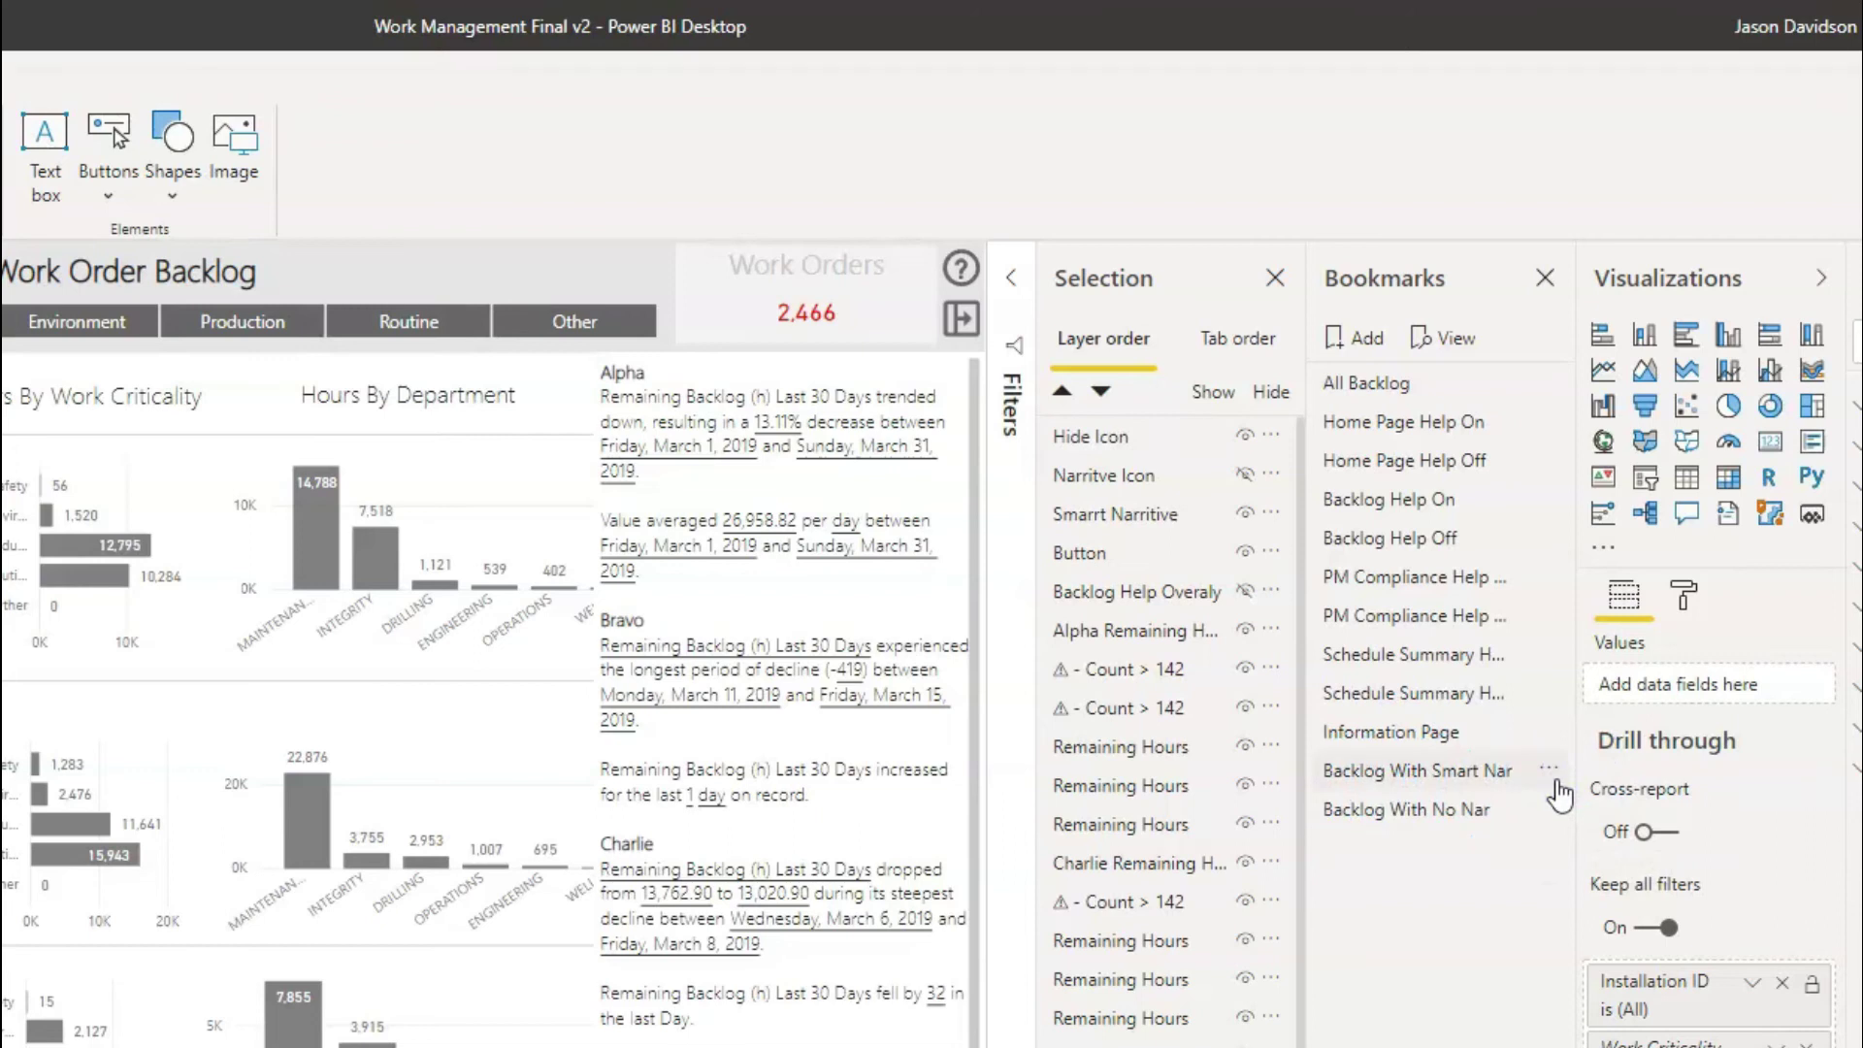
pyautogui.click(1555, 782)
pyautogui.click(1616, 791)
pyautogui.click(1513, 776)
# Apply the "Backlog With No Nar" bookmark, hide the Hide Icon in that view and update the bookmark
pyautogui.click(1436, 827)
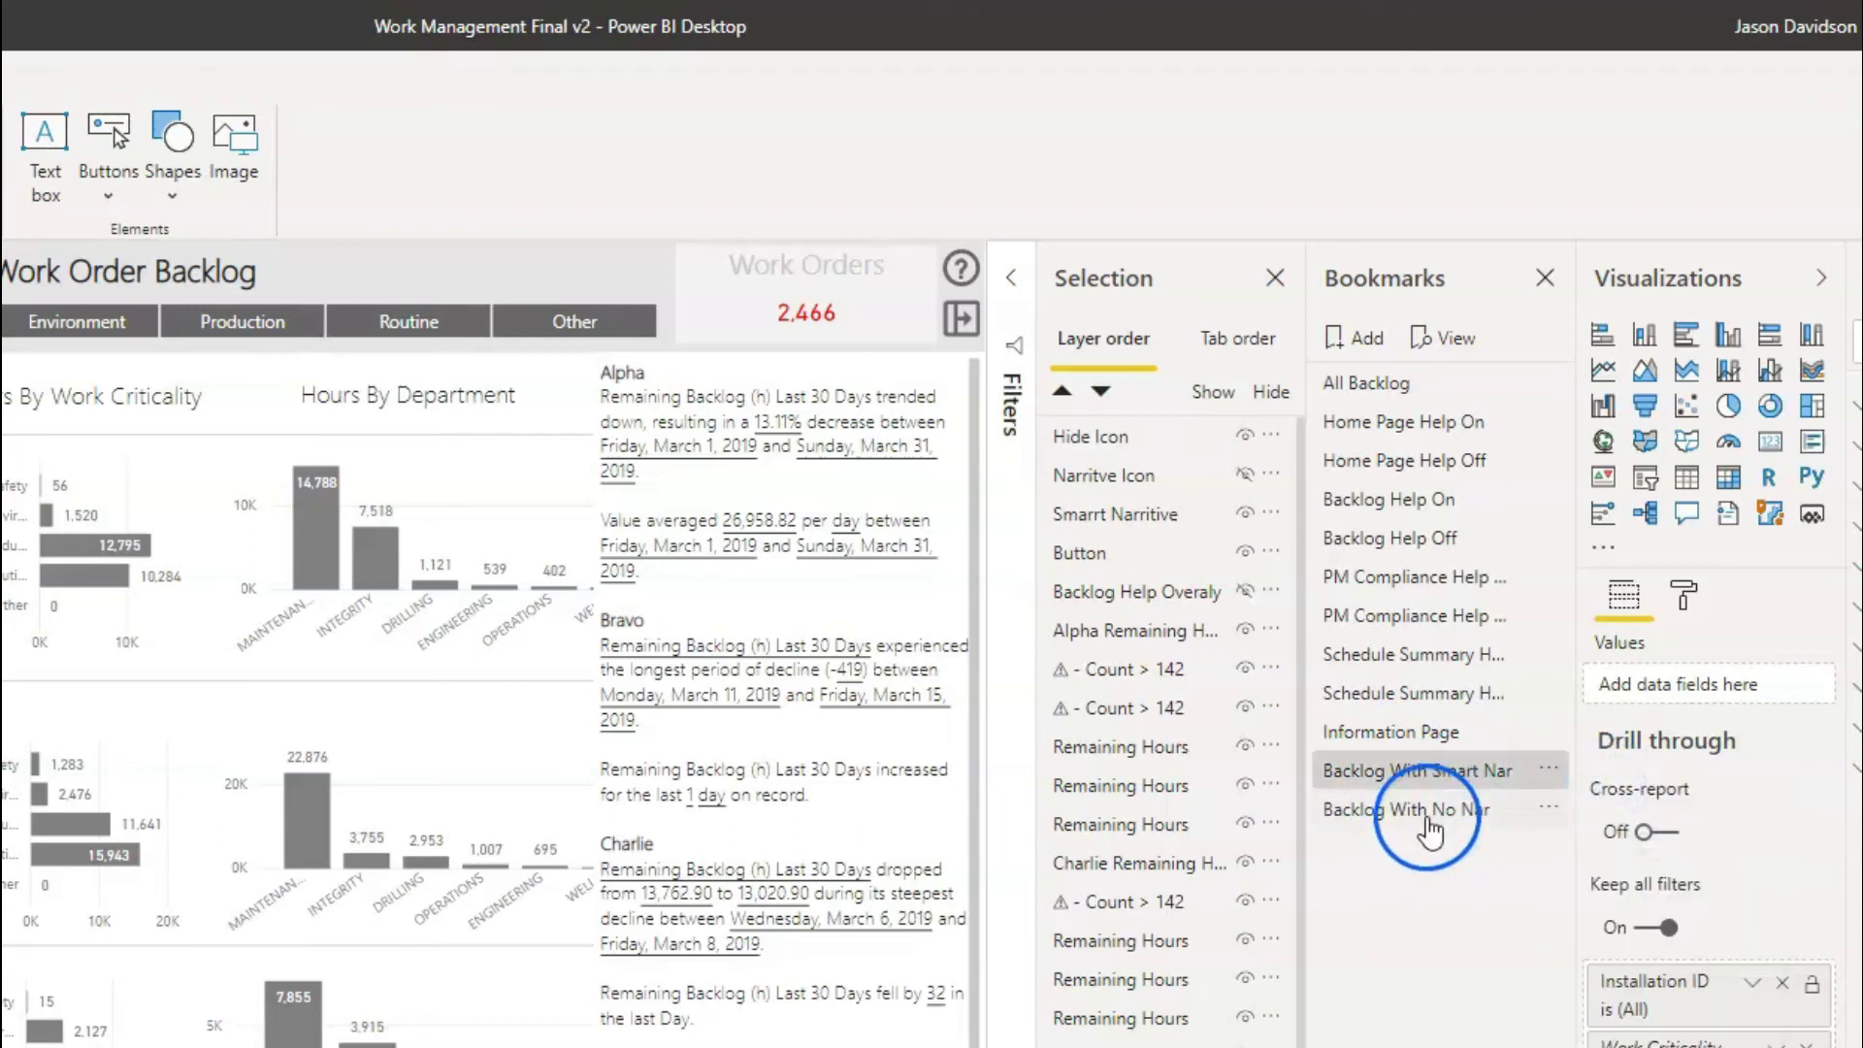
pyautogui.click(1432, 827)
pyautogui.click(702, 519)
pyautogui.click(818, 823)
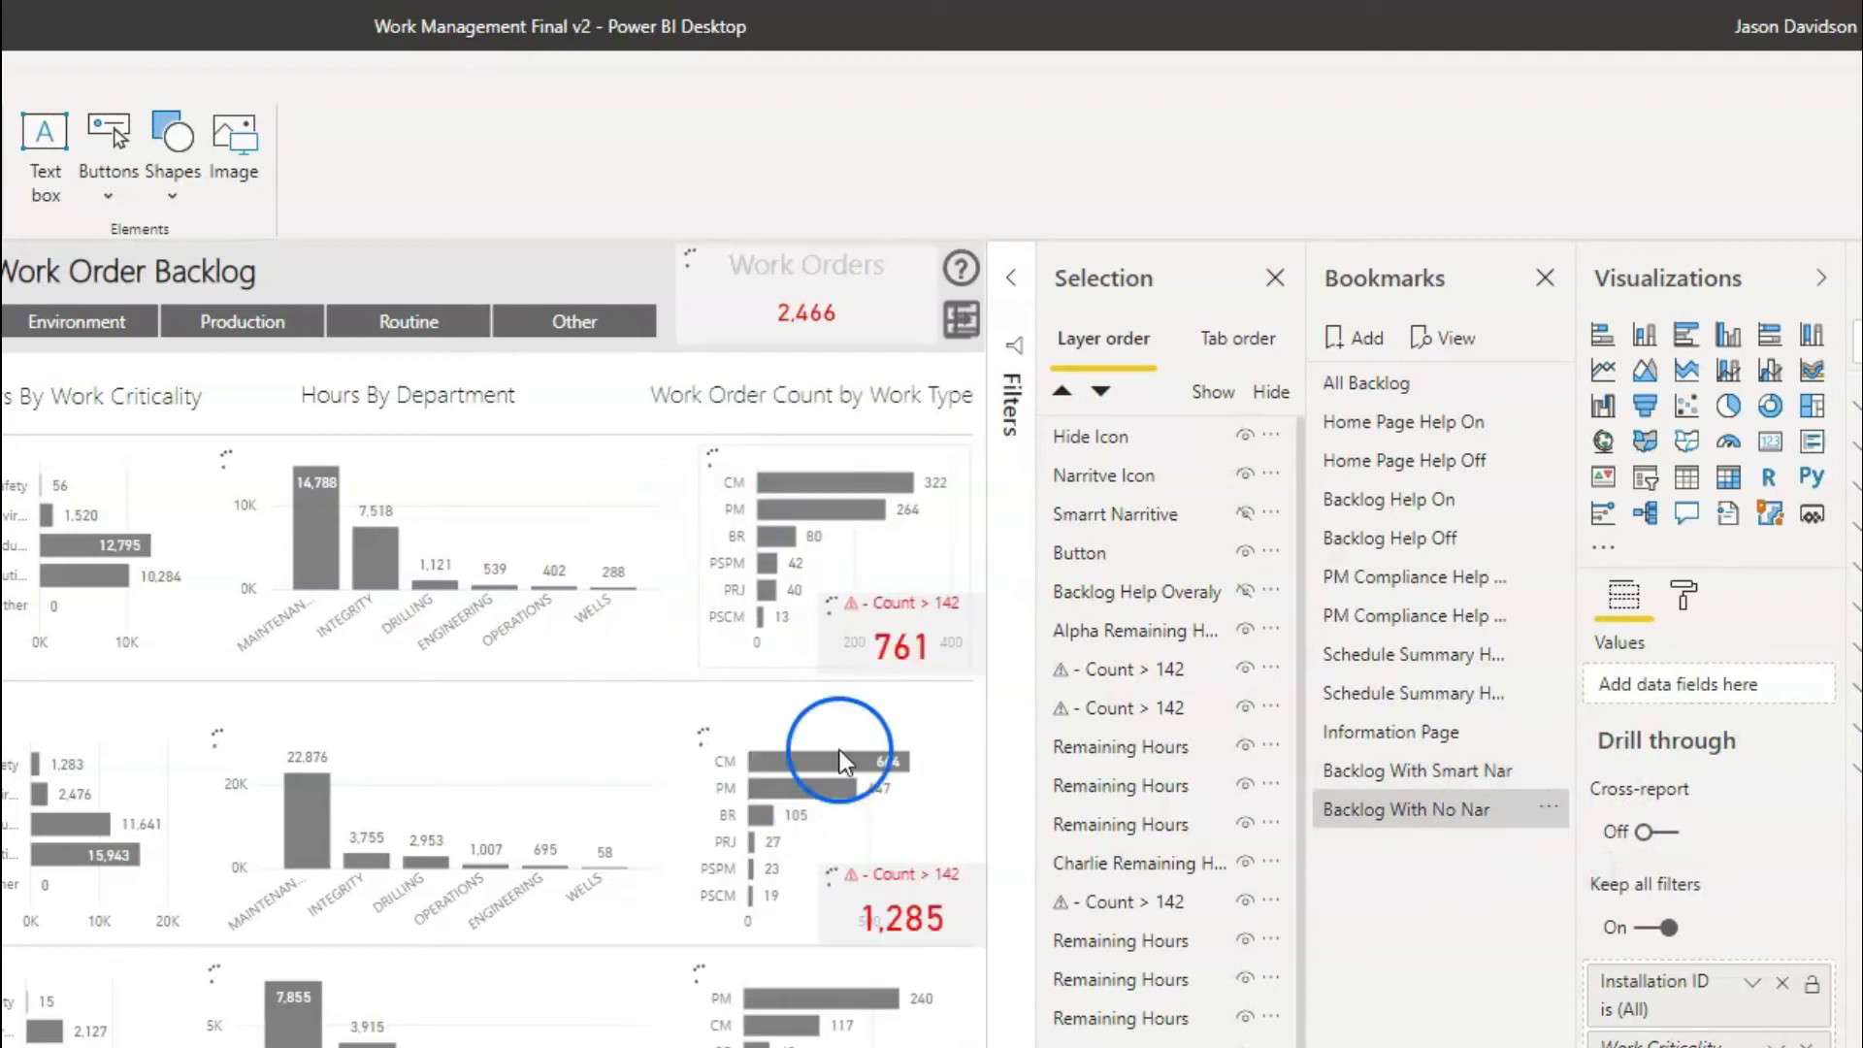
pyautogui.click(961, 318)
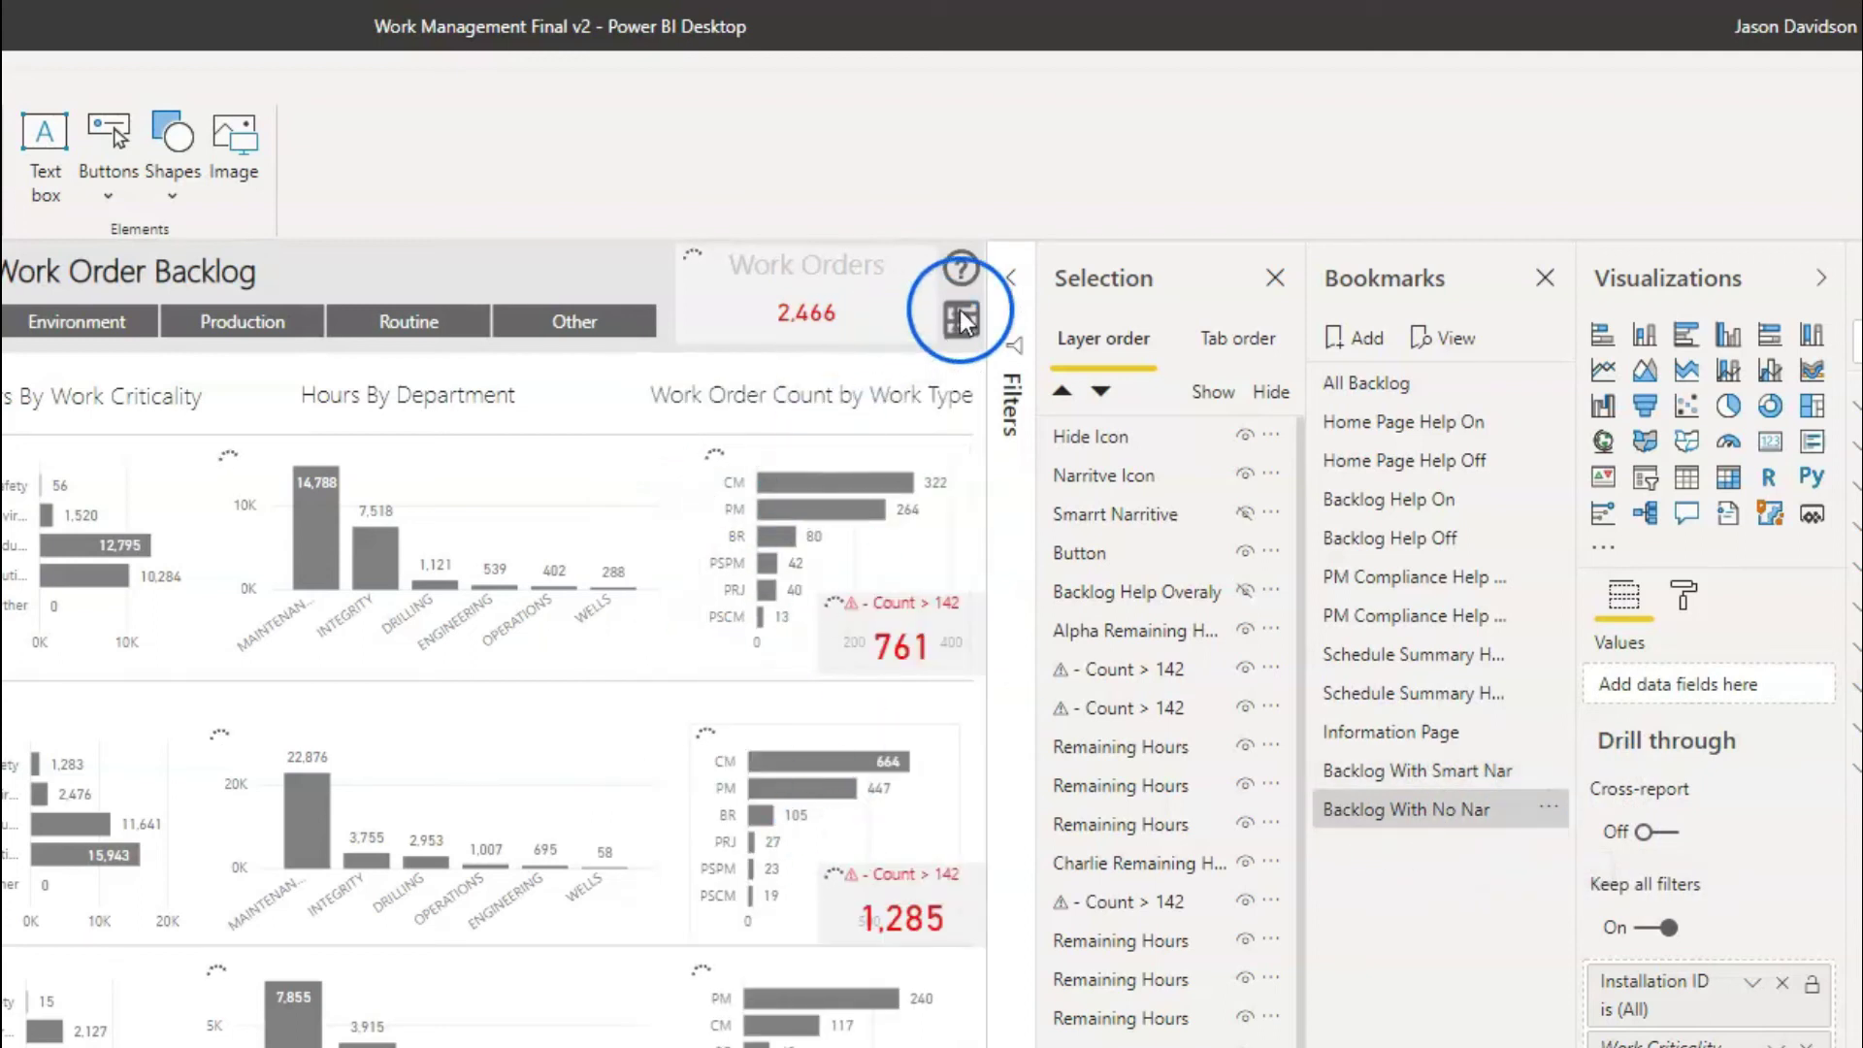
pyautogui.click(1110, 449)
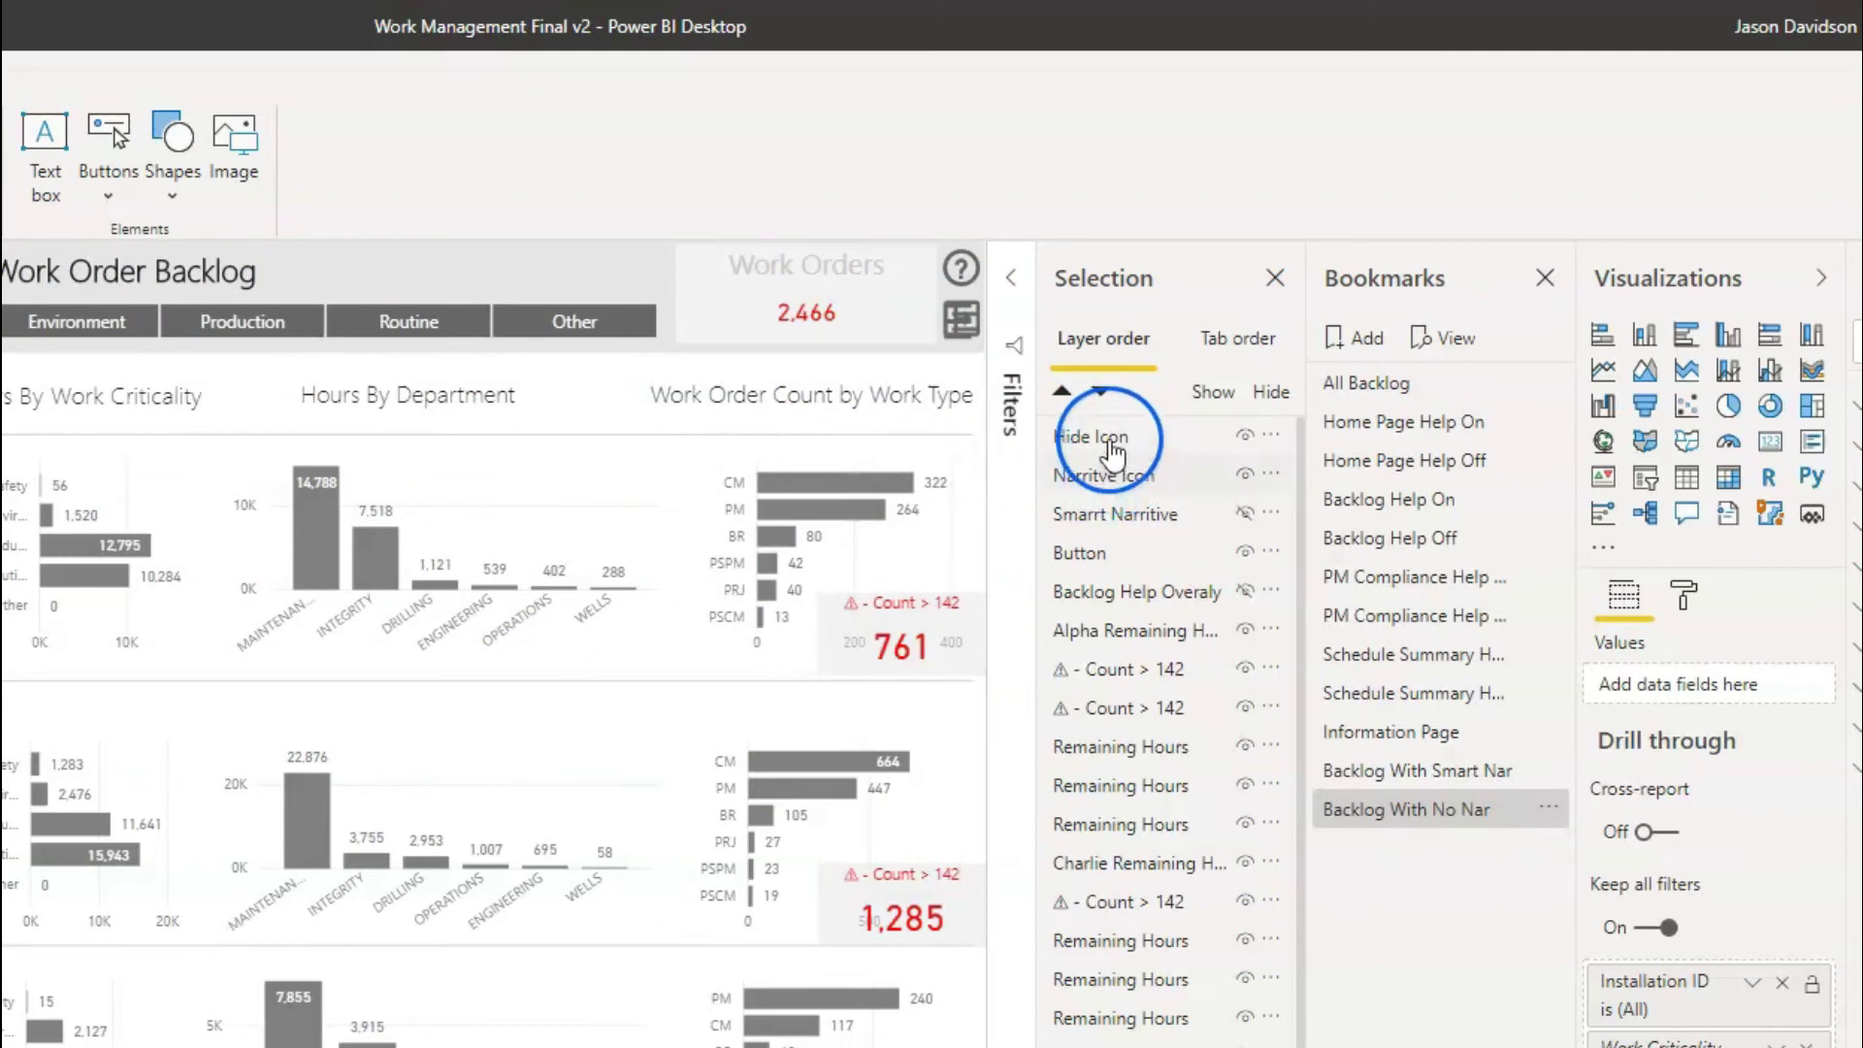
pyautogui.click(1247, 437)
pyautogui.click(1516, 561)
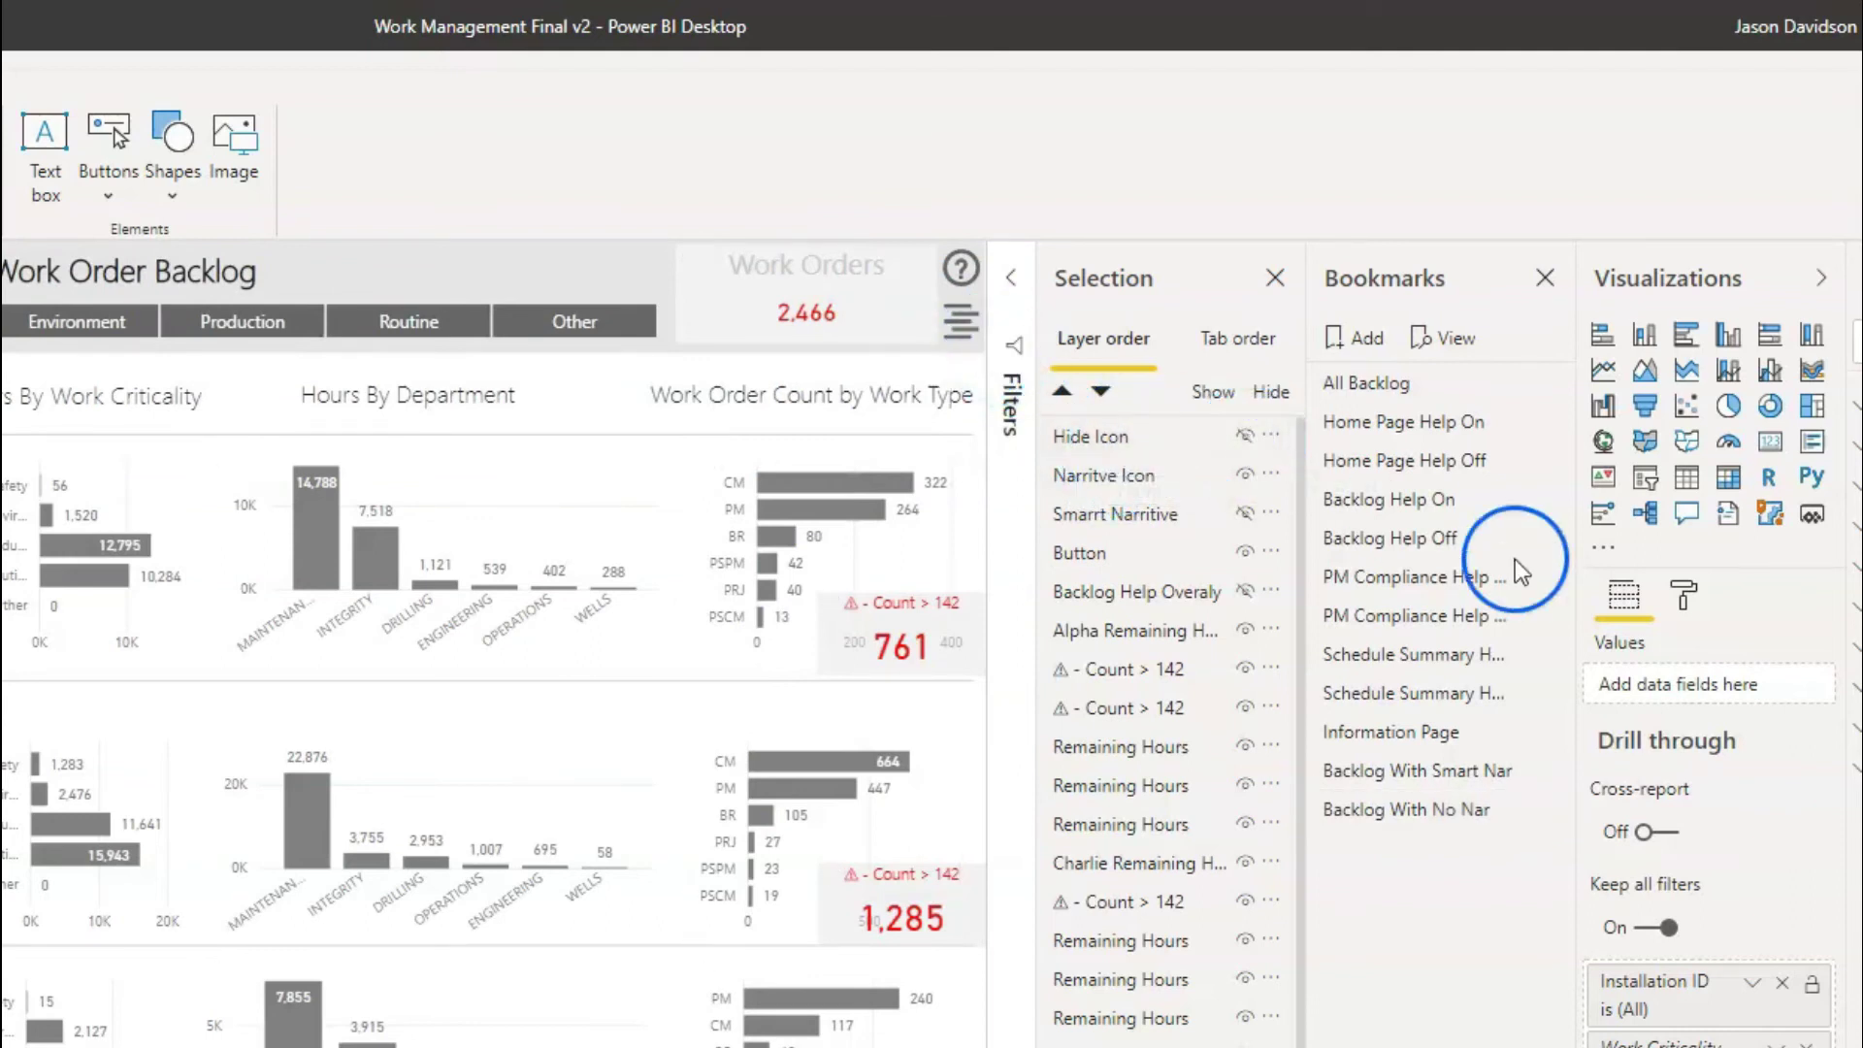
pyautogui.click(1544, 813)
pyautogui.click(1618, 809)
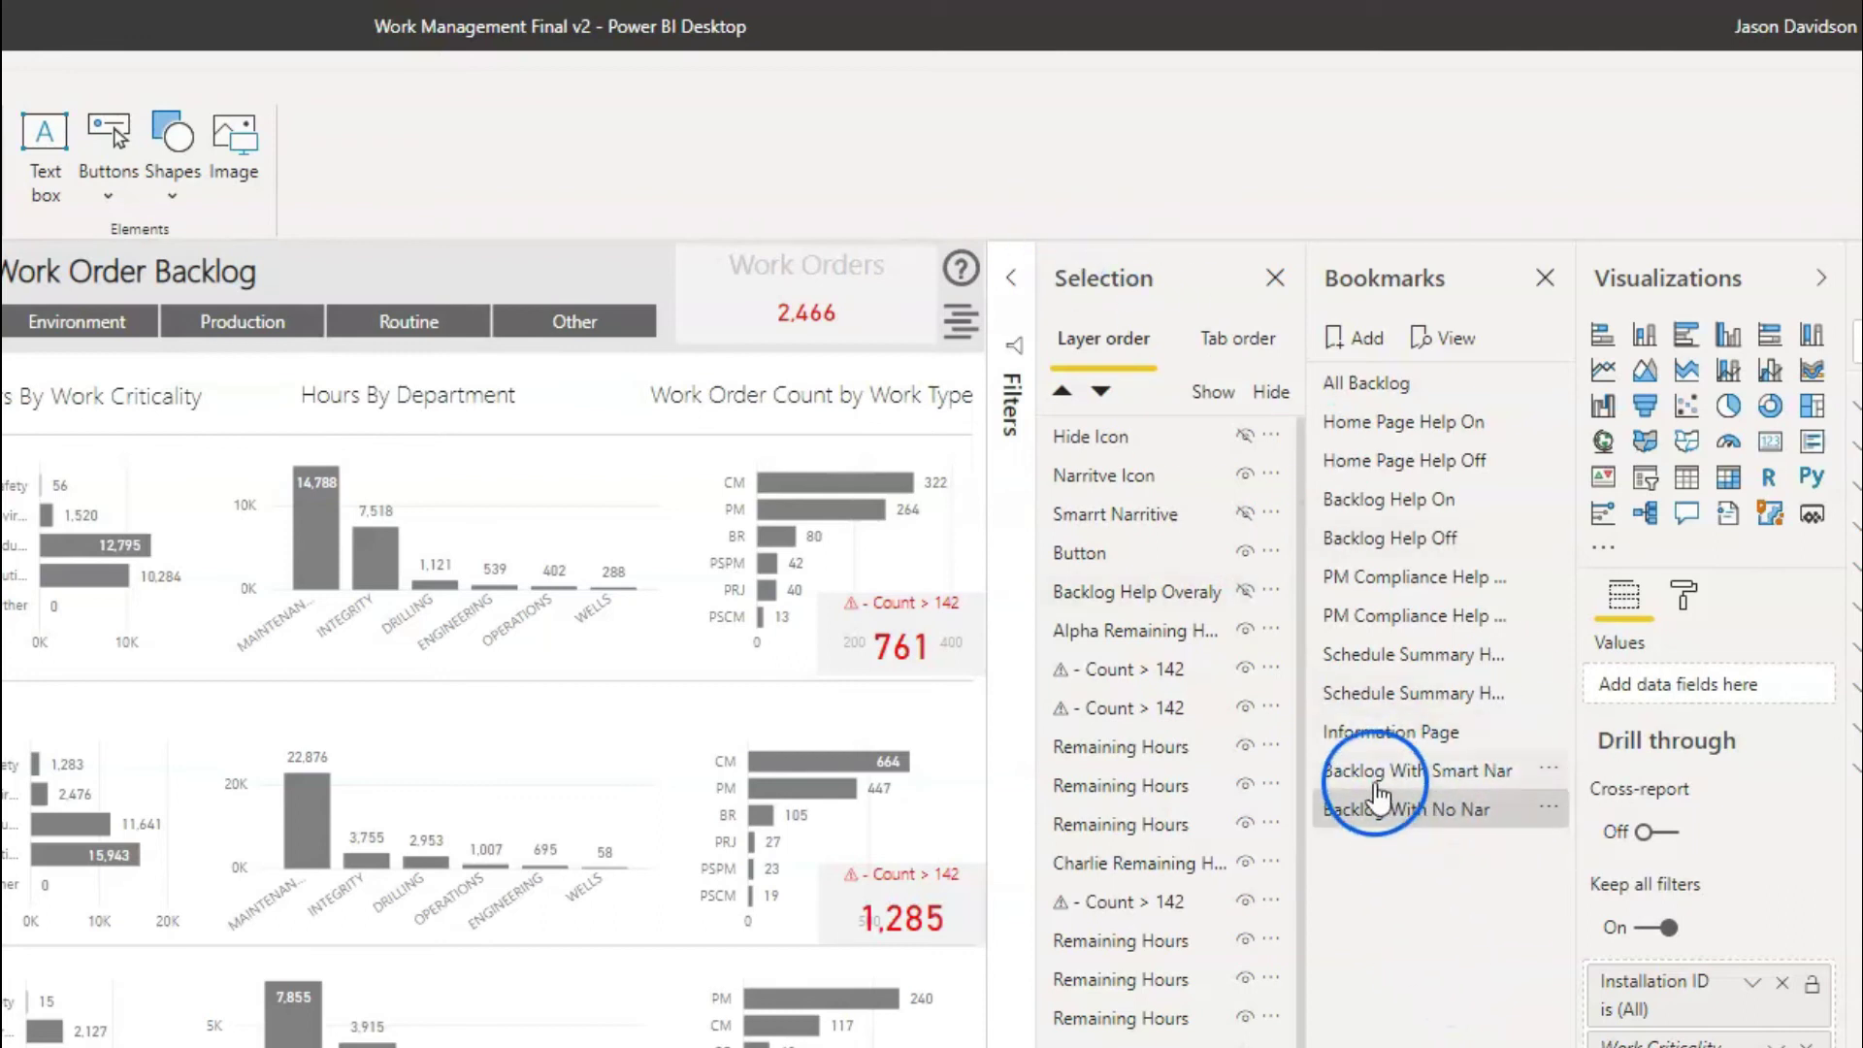
# Select the narrative icon beneath the help icon and check its action type, linked bookmark and tooltip
pyautogui.moveTo(1377, 796); pyautogui.dragTo(1004, 393)
pyautogui.click(962, 327)
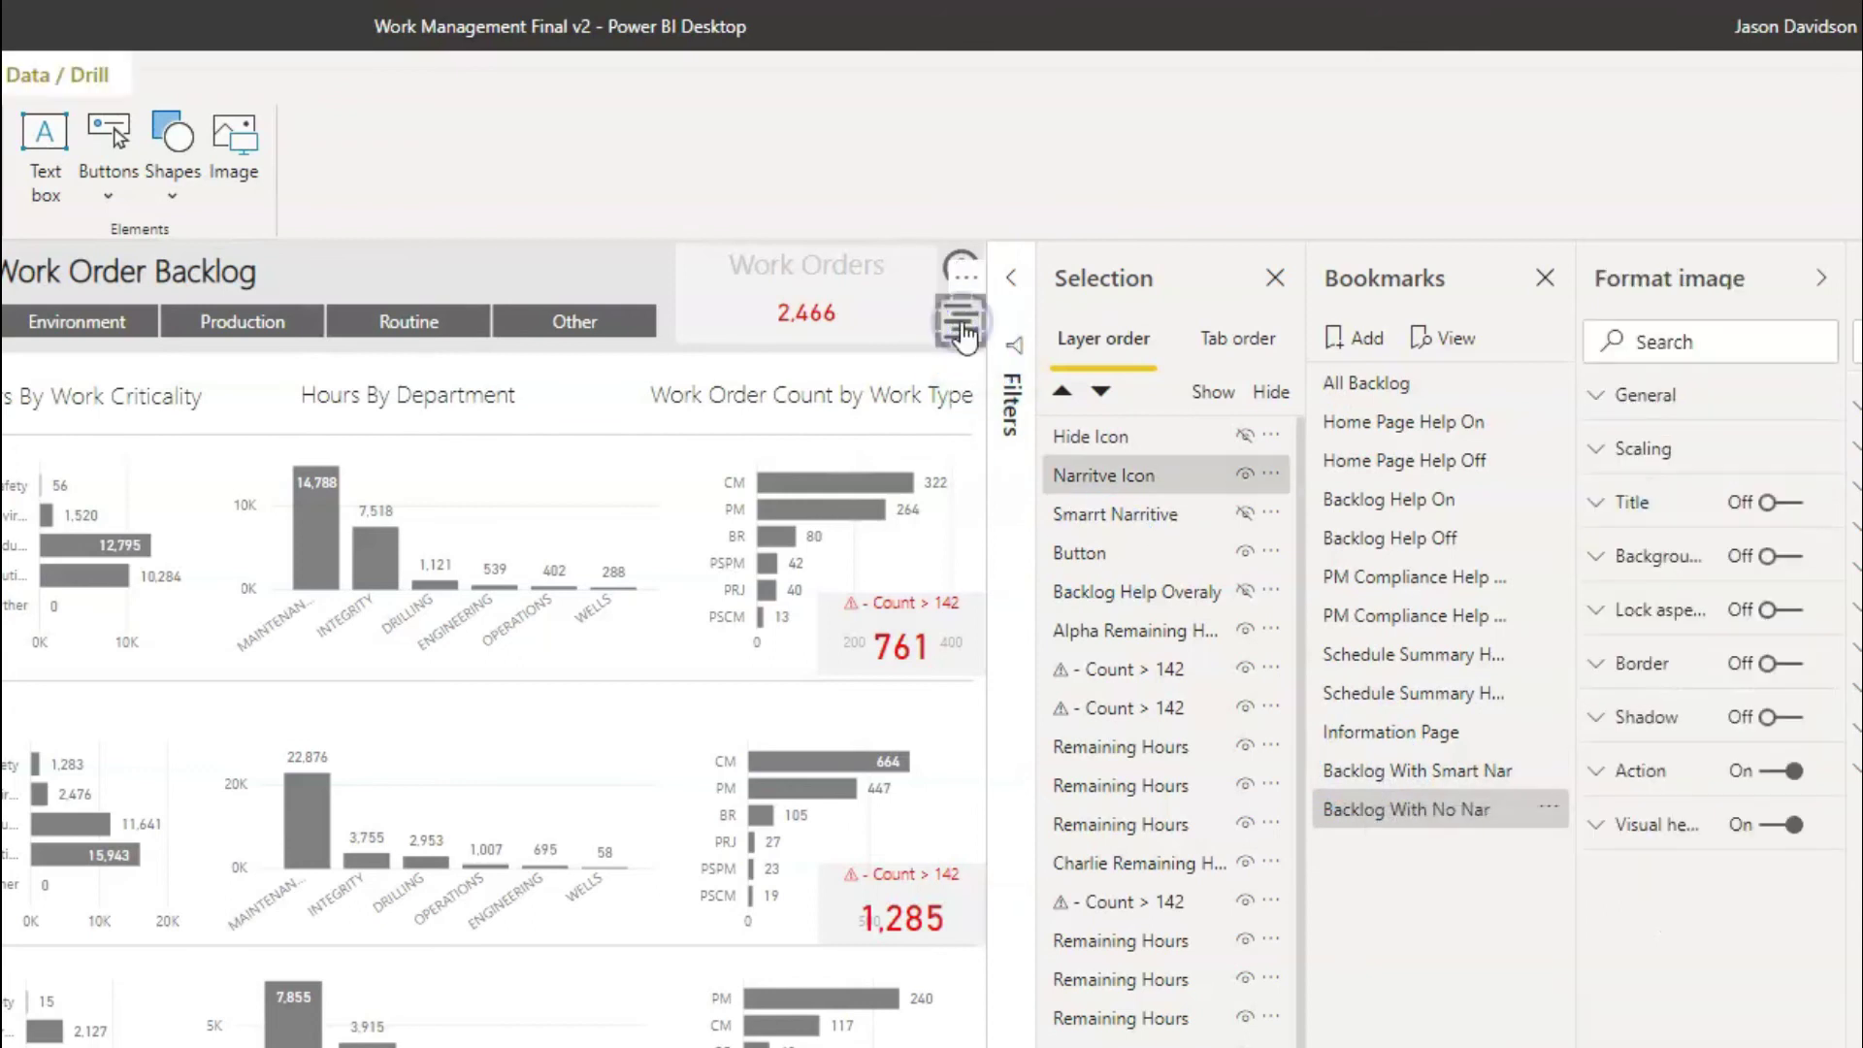
pyautogui.click(1613, 773)
pyautogui.click(1642, 861)
pyautogui.click(1676, 890)
pyautogui.click(1684, 965)
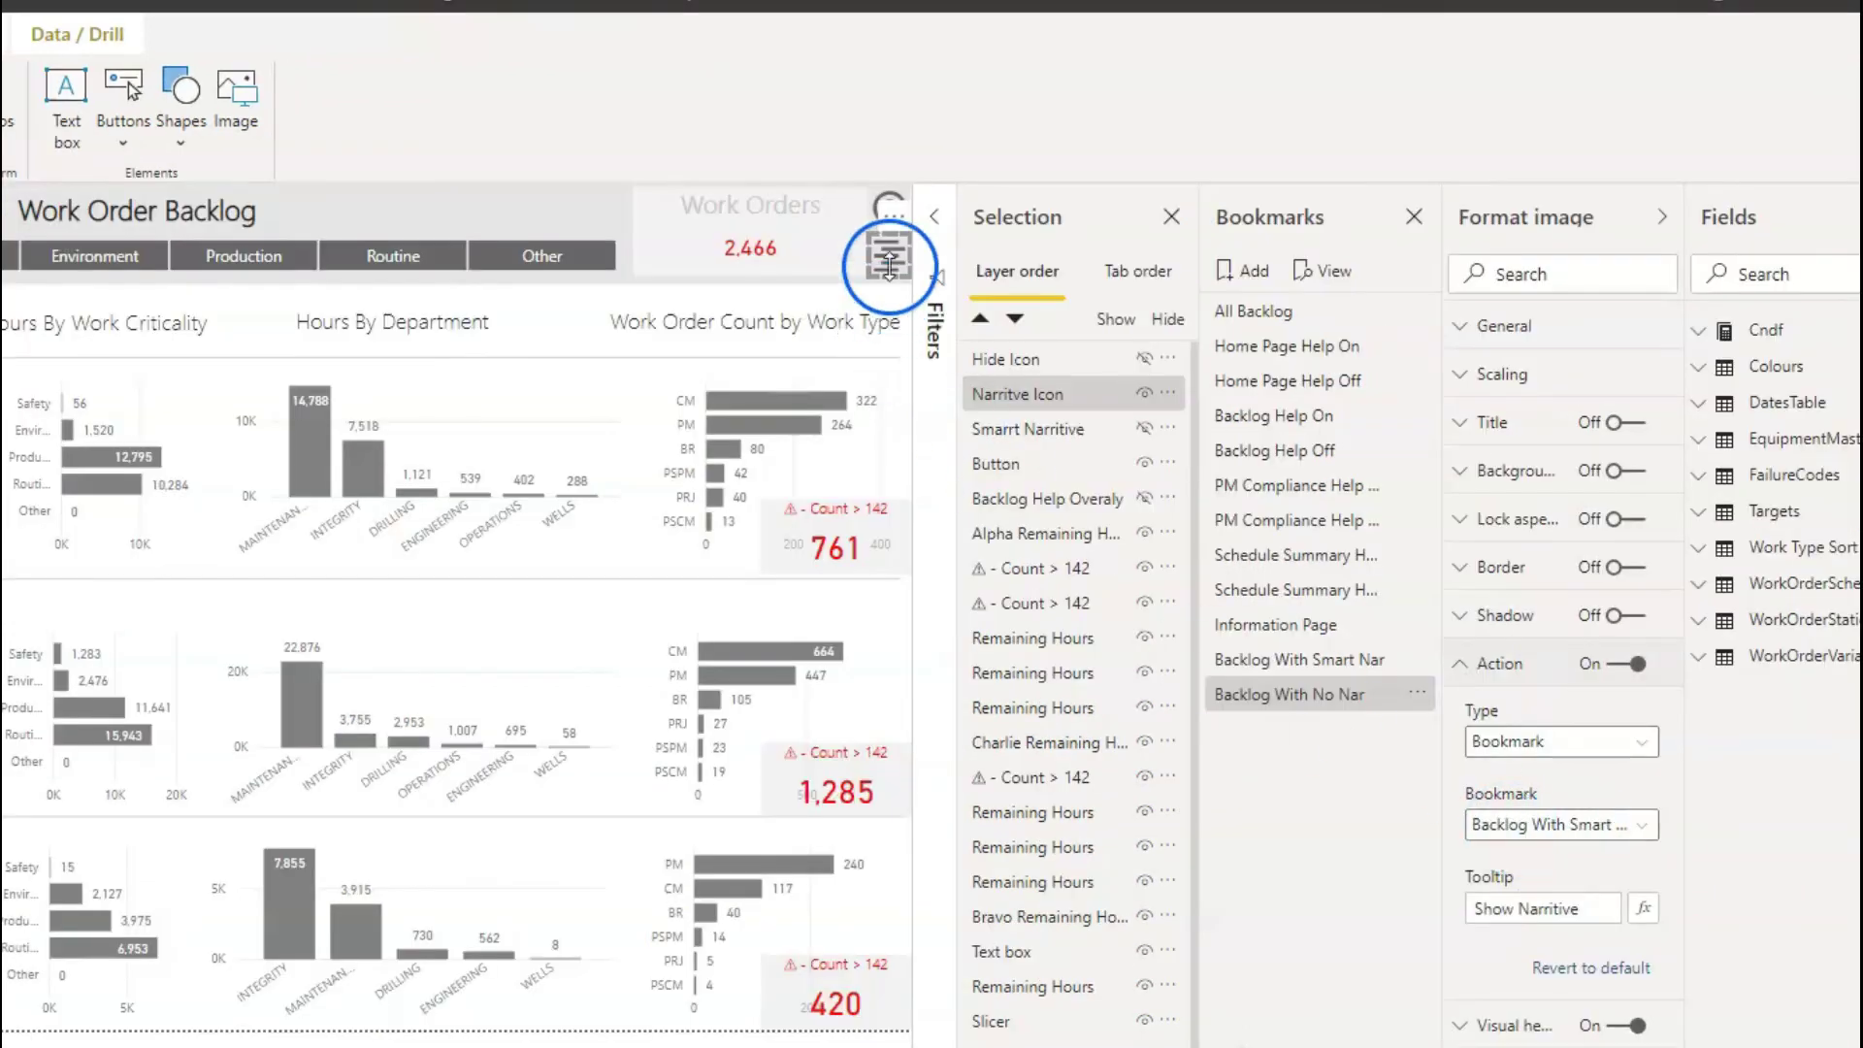
# Apply the "Backlog With Smart Nar" bookmark, select the hide icon and enable its action with the type Bookmark
pyautogui.click(1320, 664)
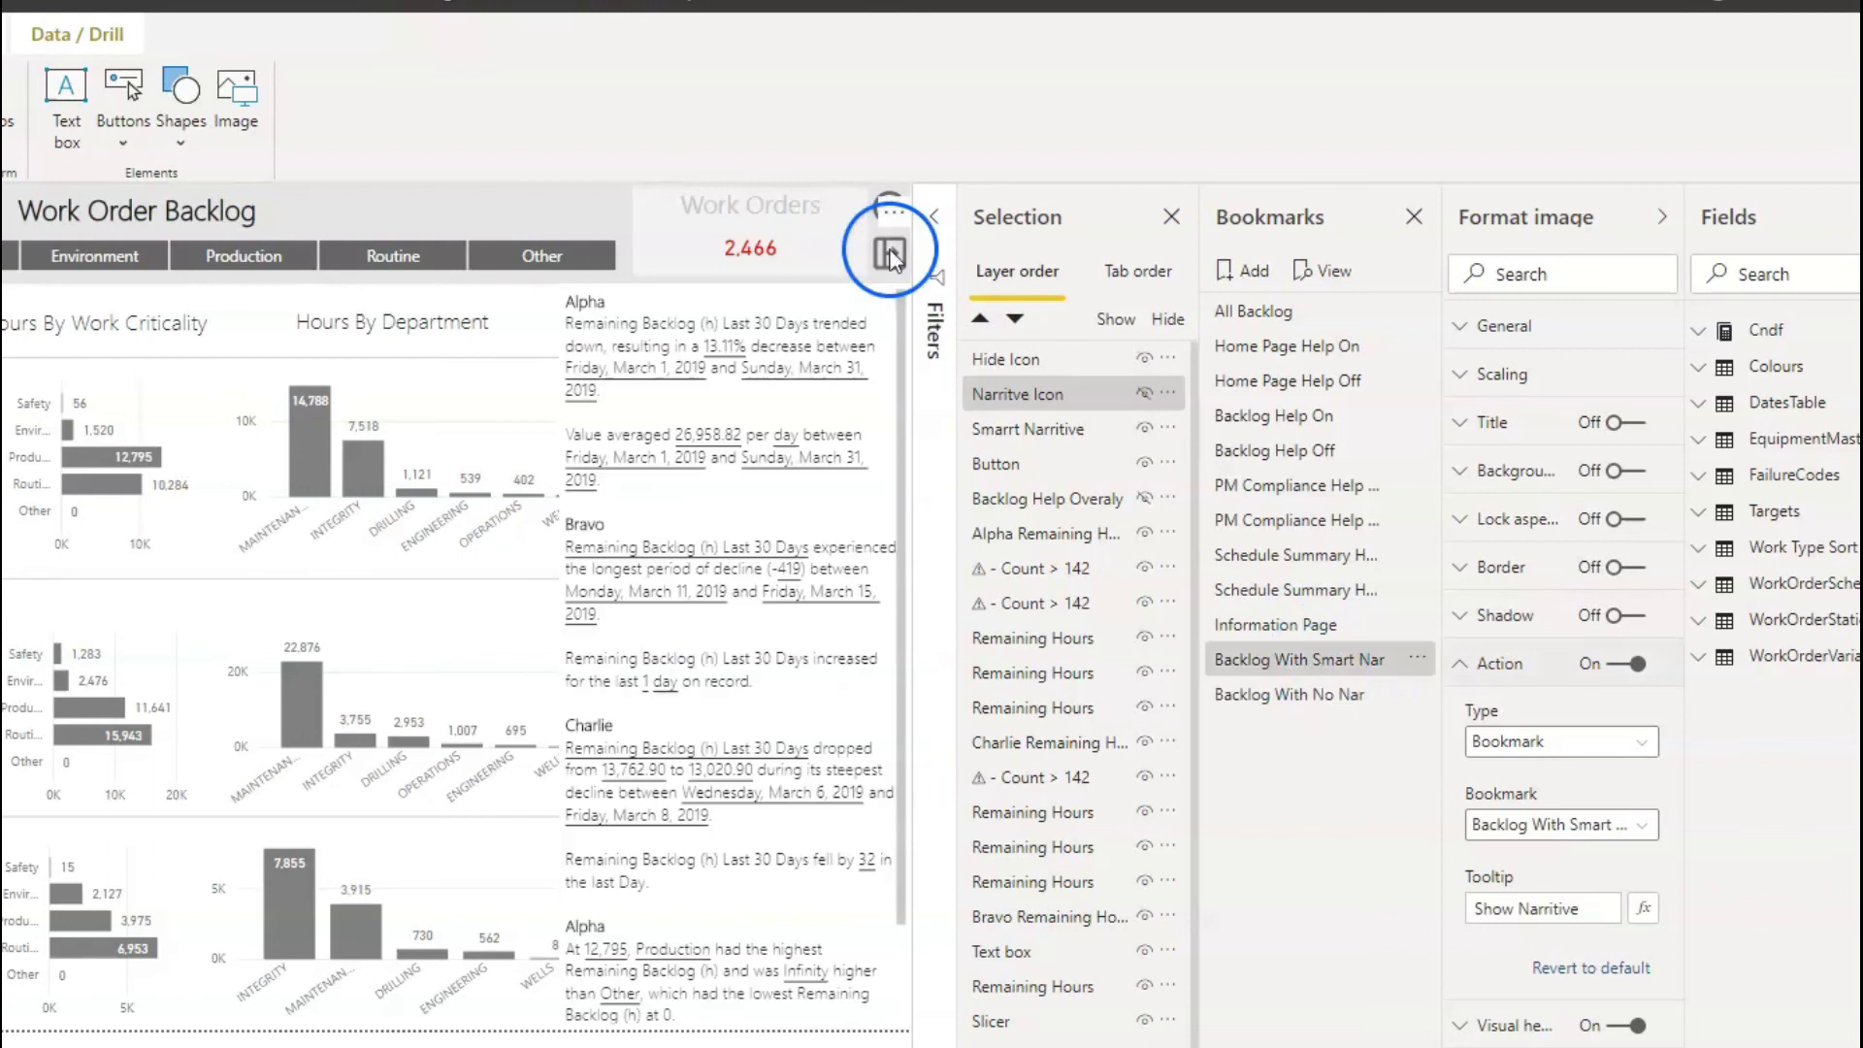
pyautogui.click(889, 260)
pyautogui.click(1616, 668)
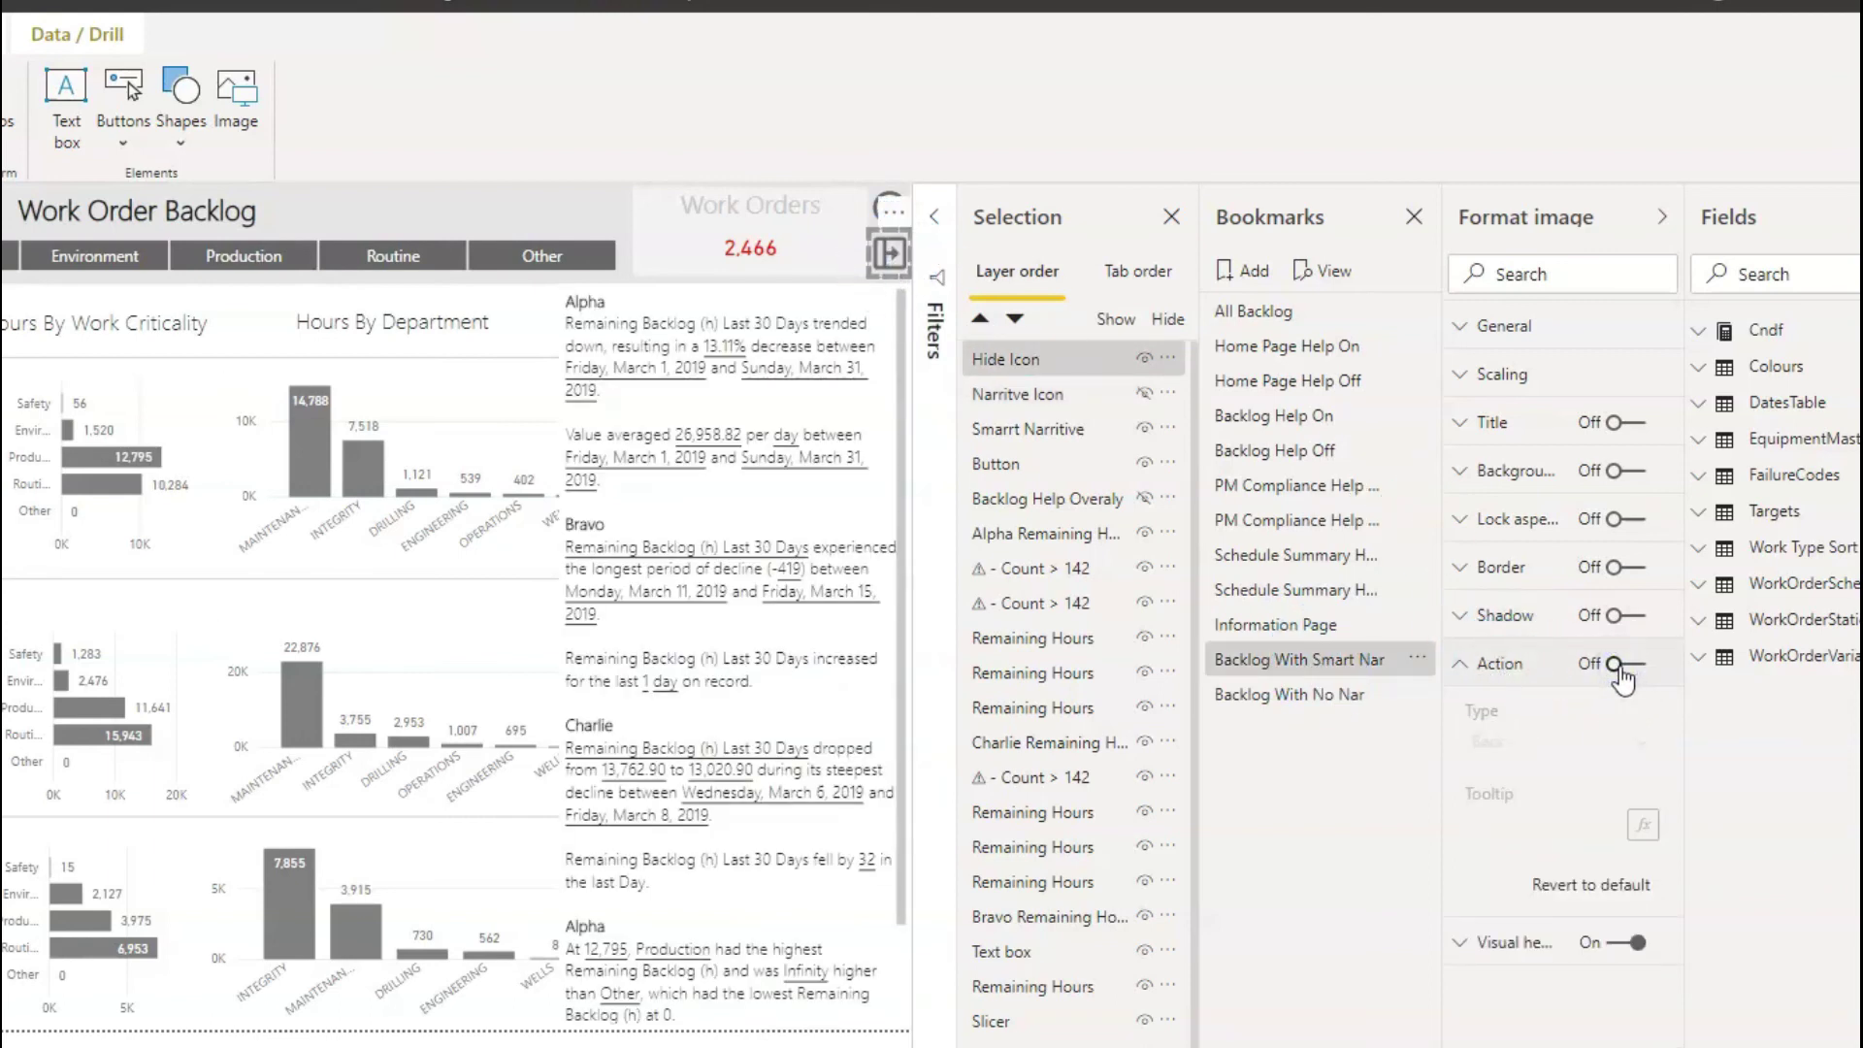
pyautogui.click(1615, 668)
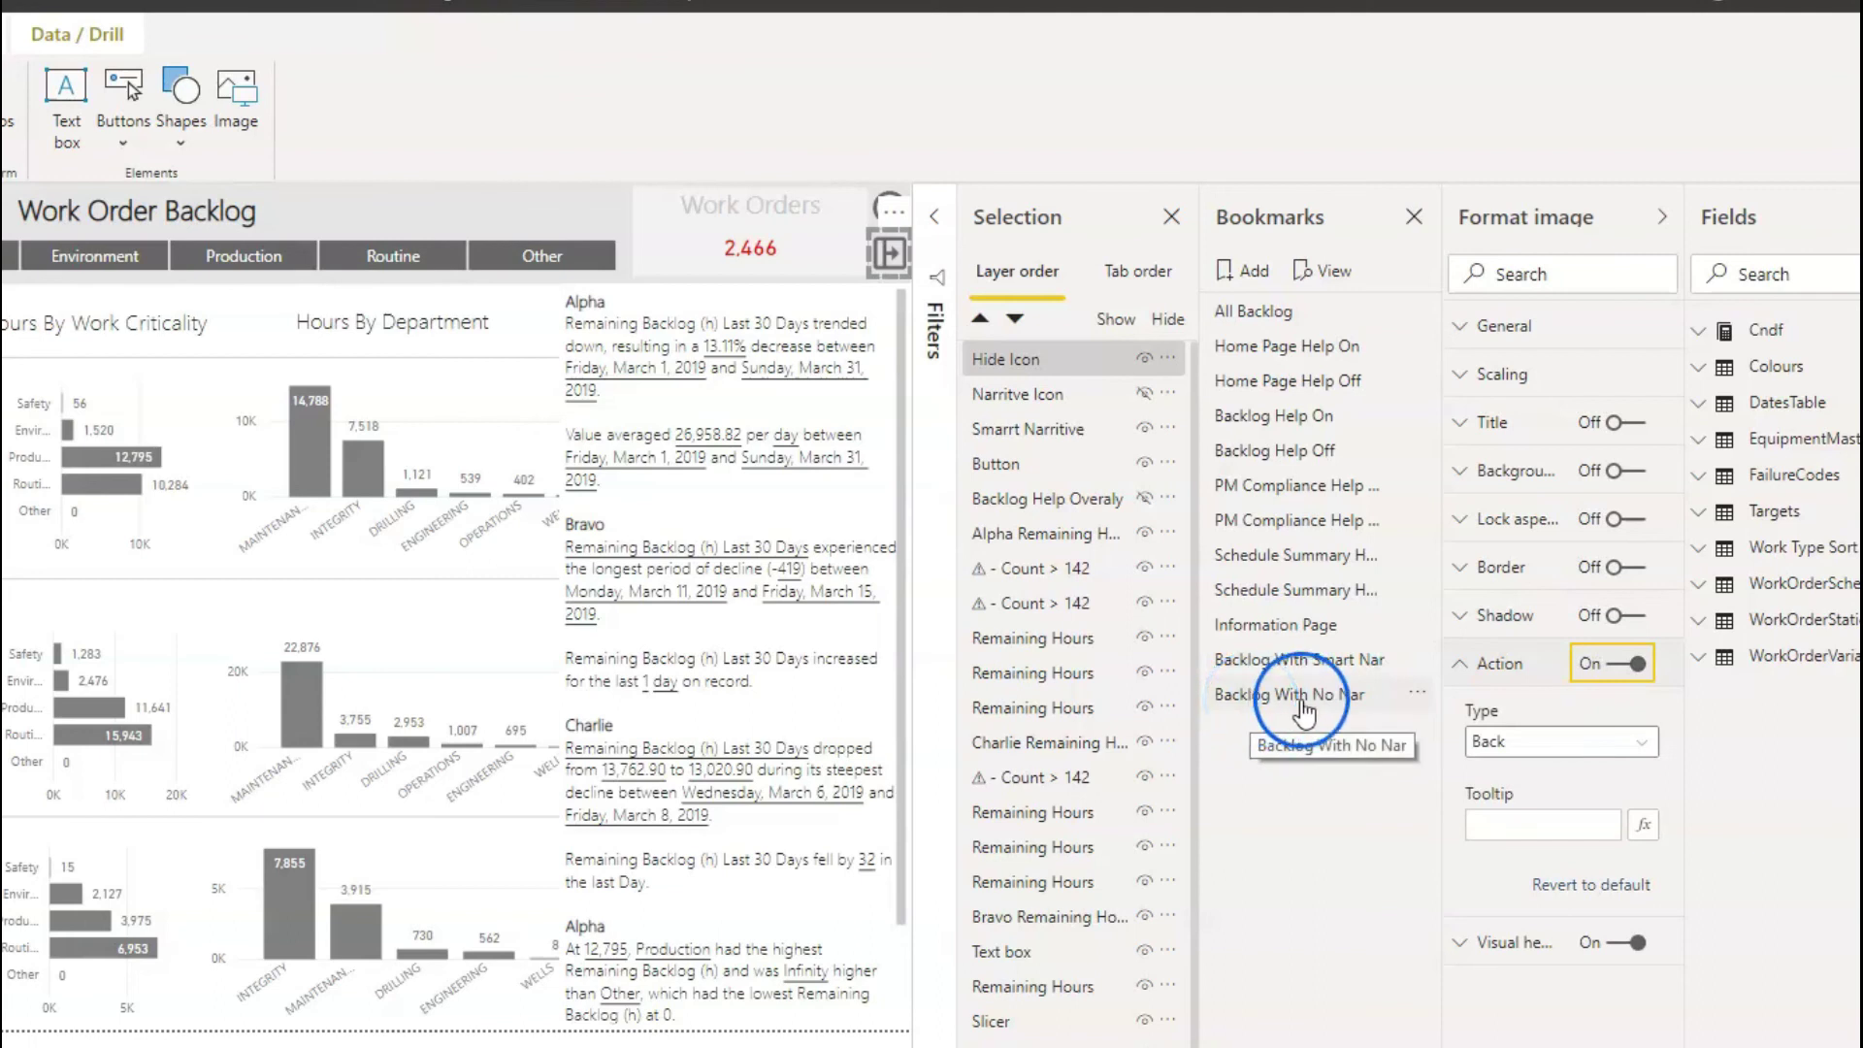
pyautogui.click(1533, 741)
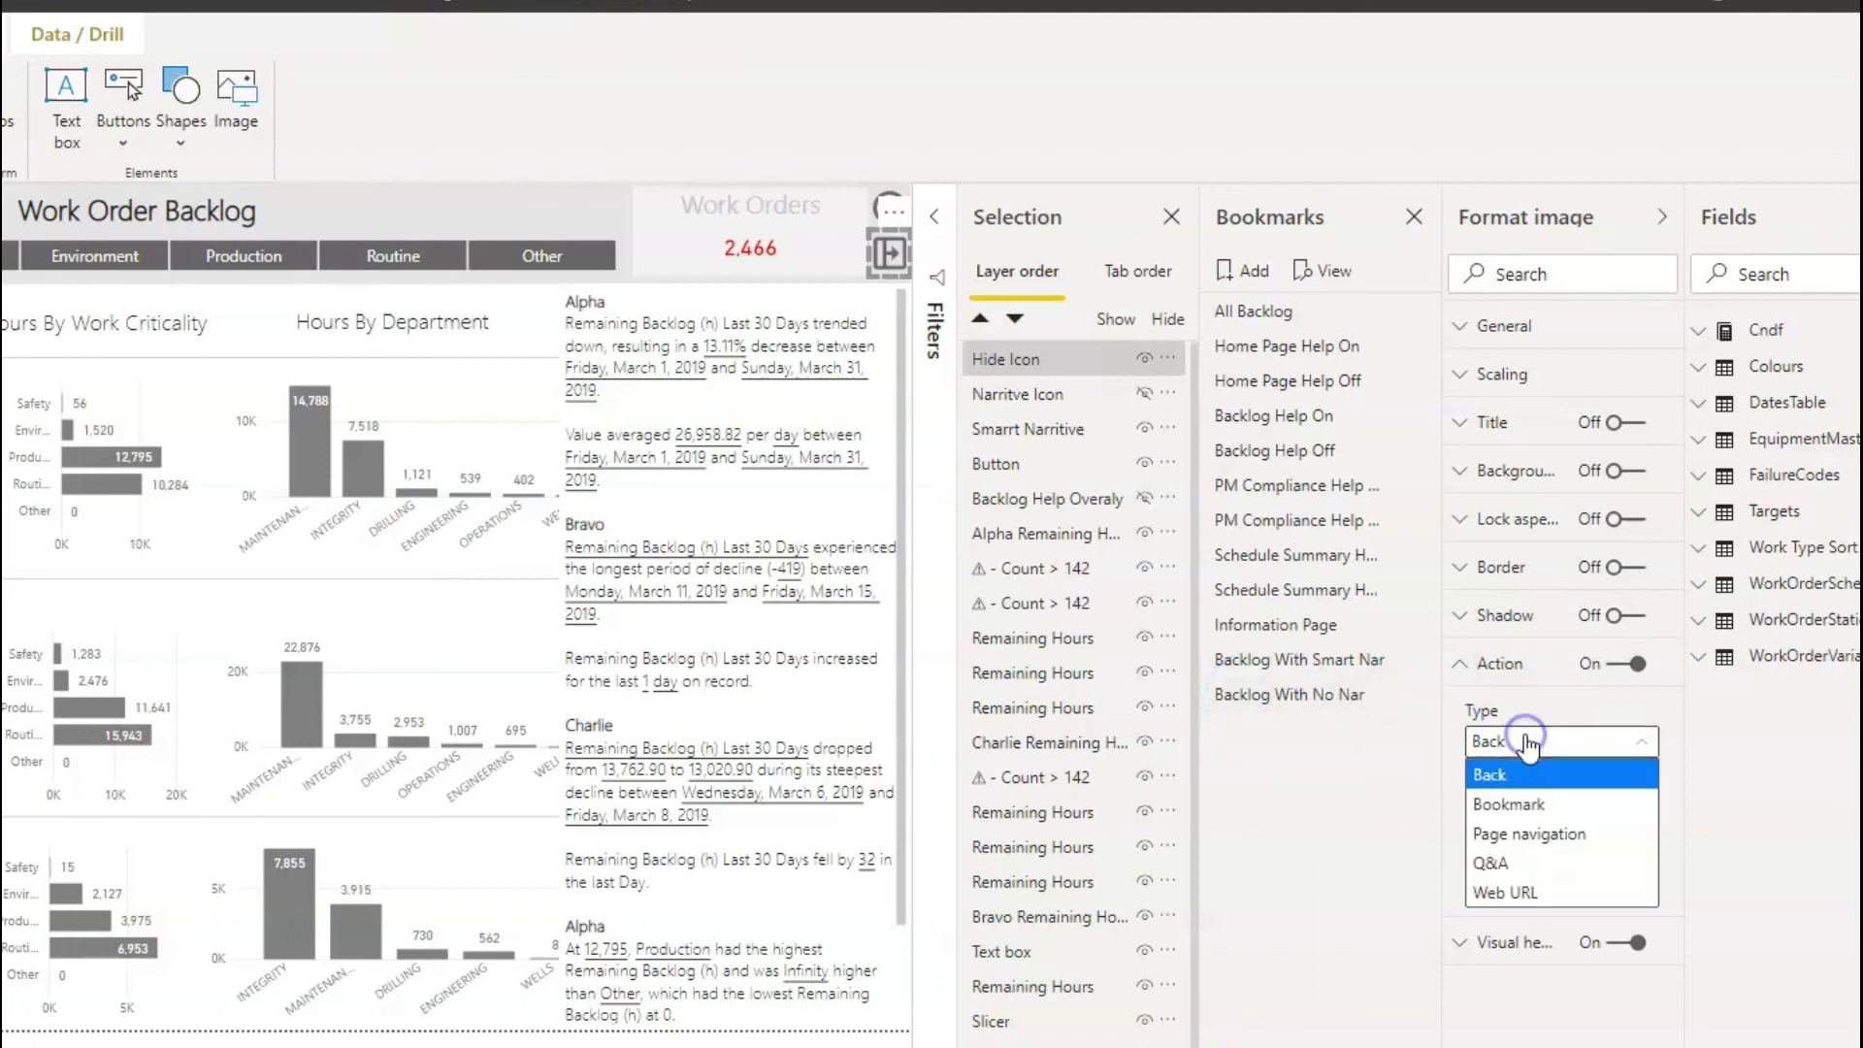
pyautogui.click(1538, 805)
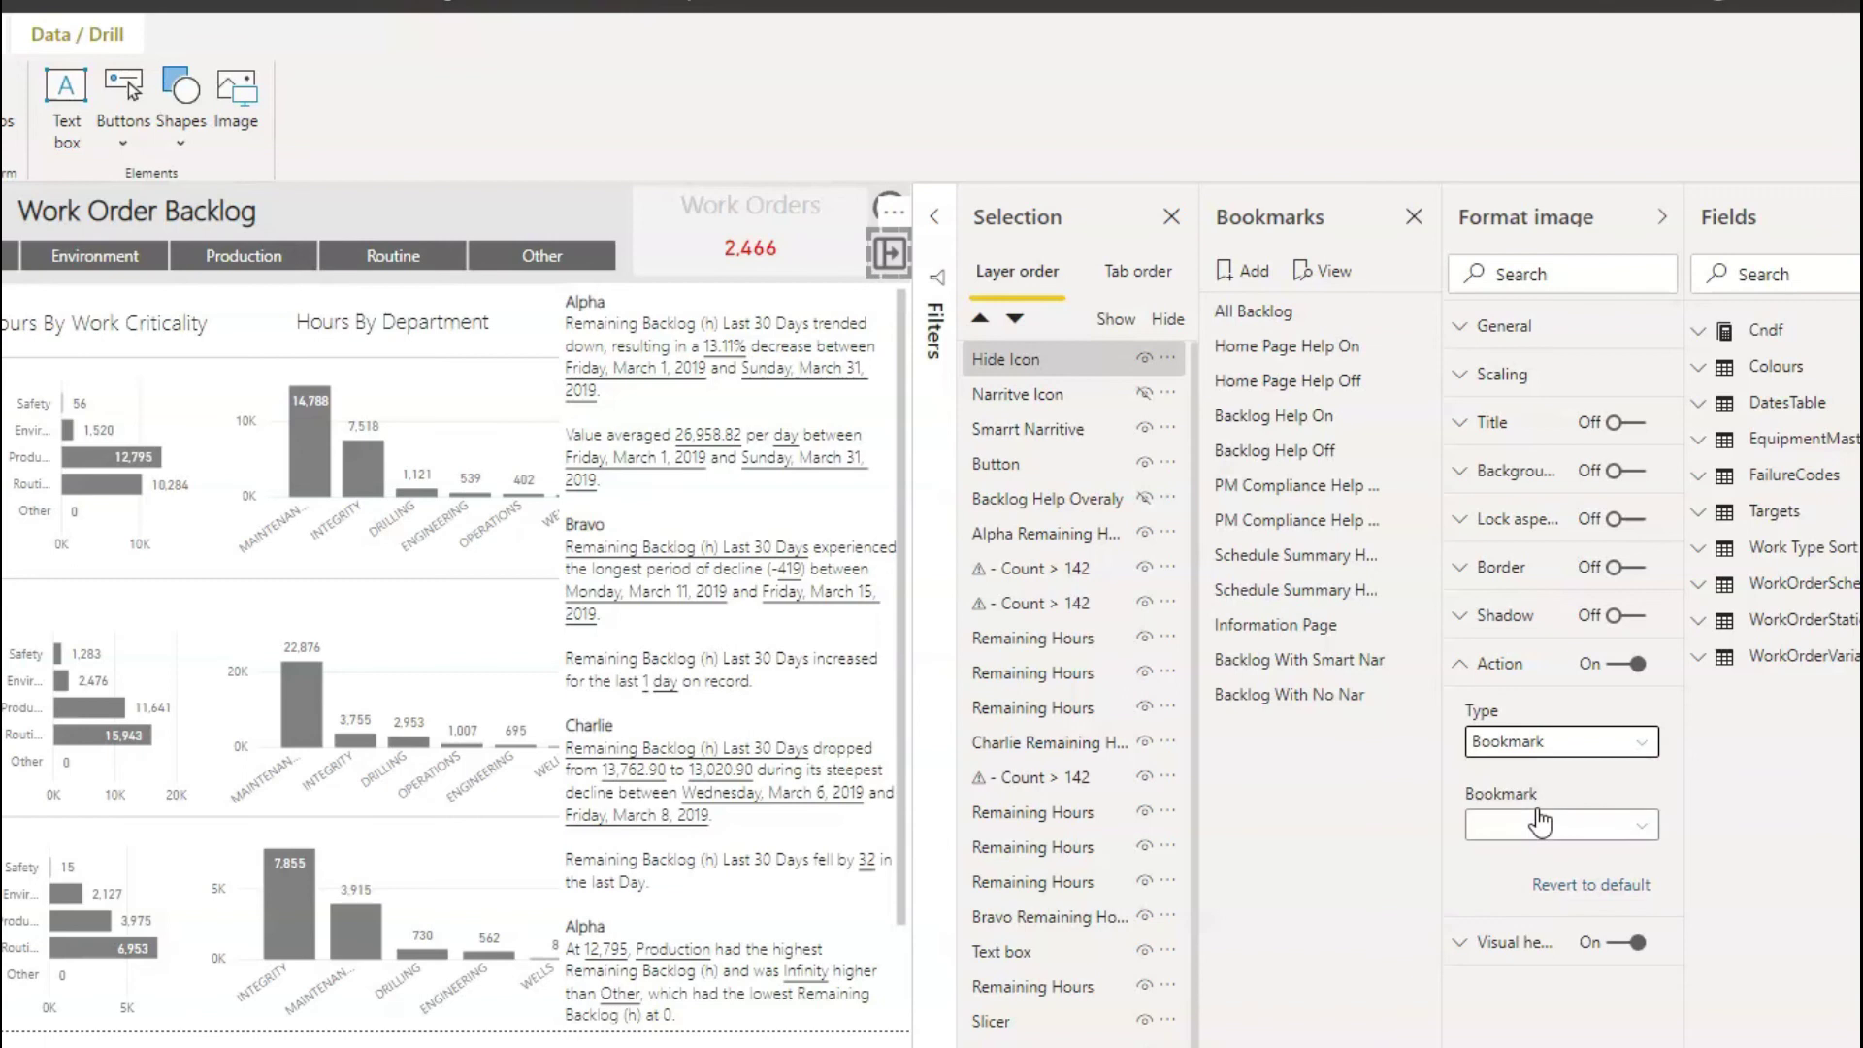
# Link the hide icon's action to the "Backlog With No Nar" bookmark and set its tooltip to "Hide Narirtive"
pyautogui.click(1539, 824)
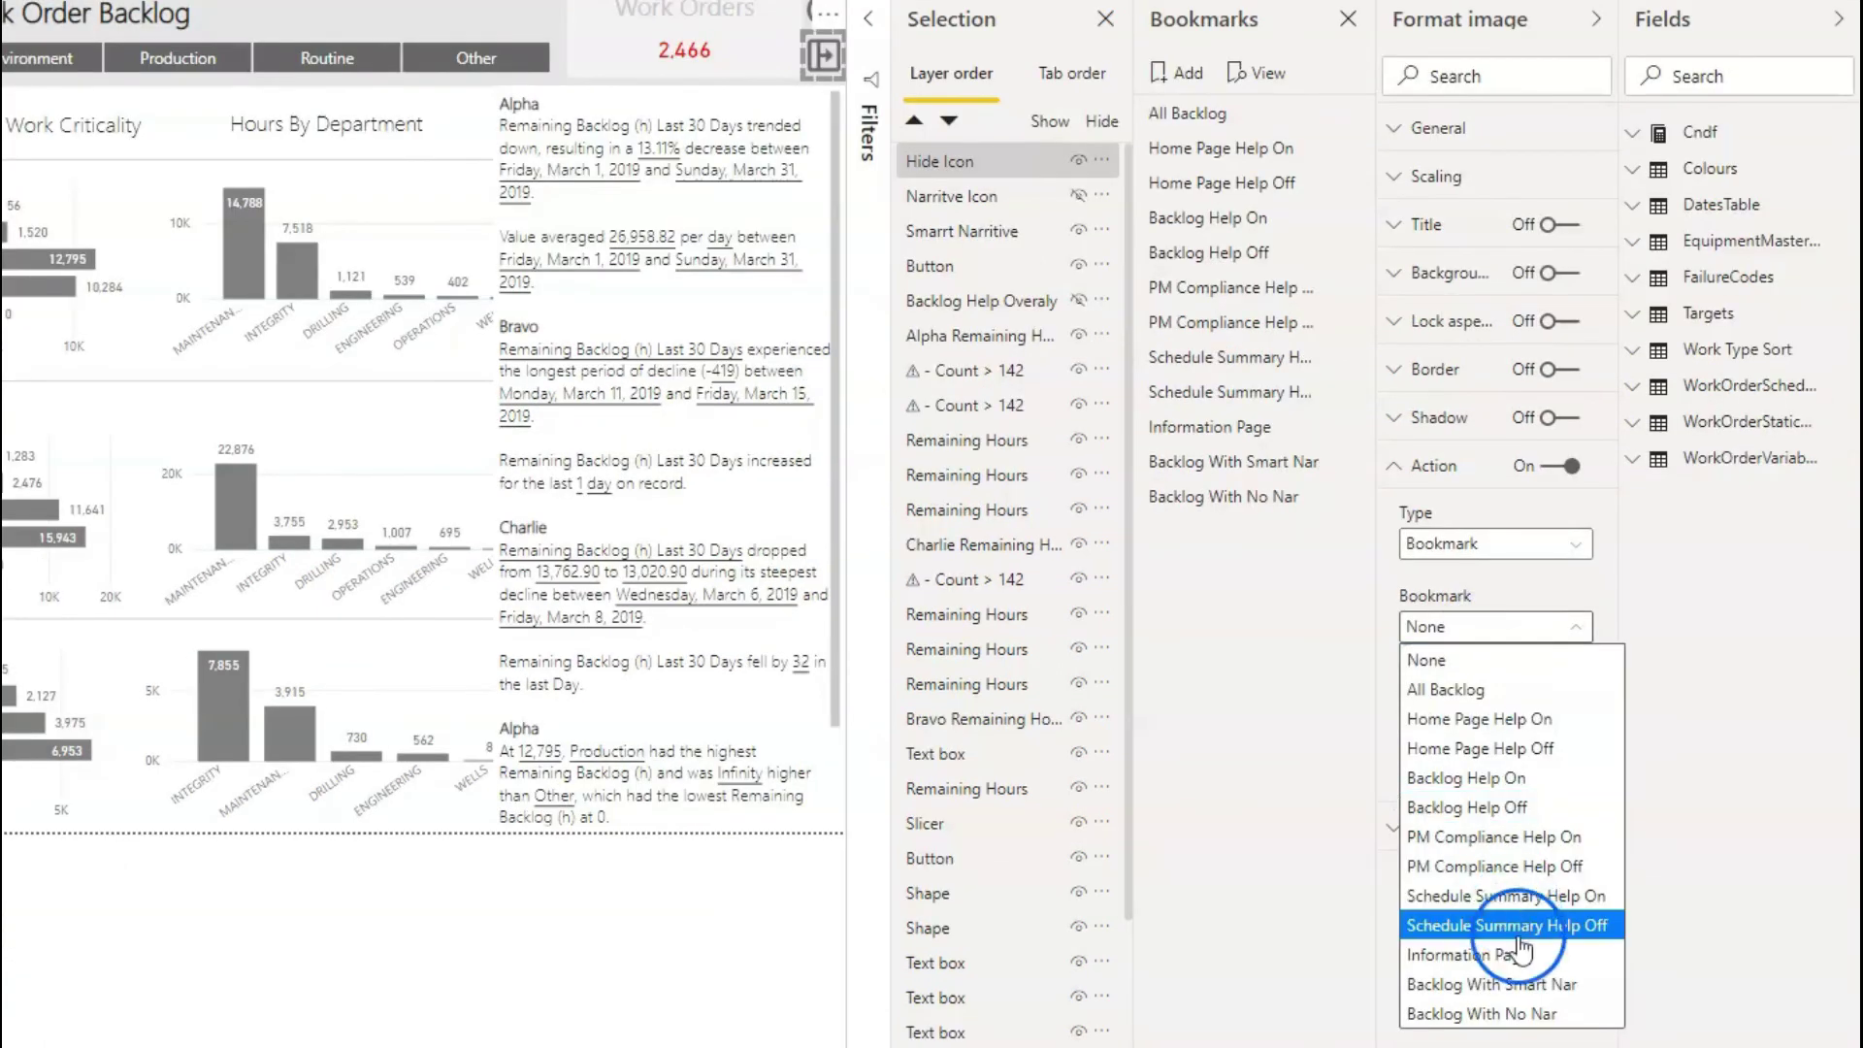
pyautogui.click(1520, 1014)
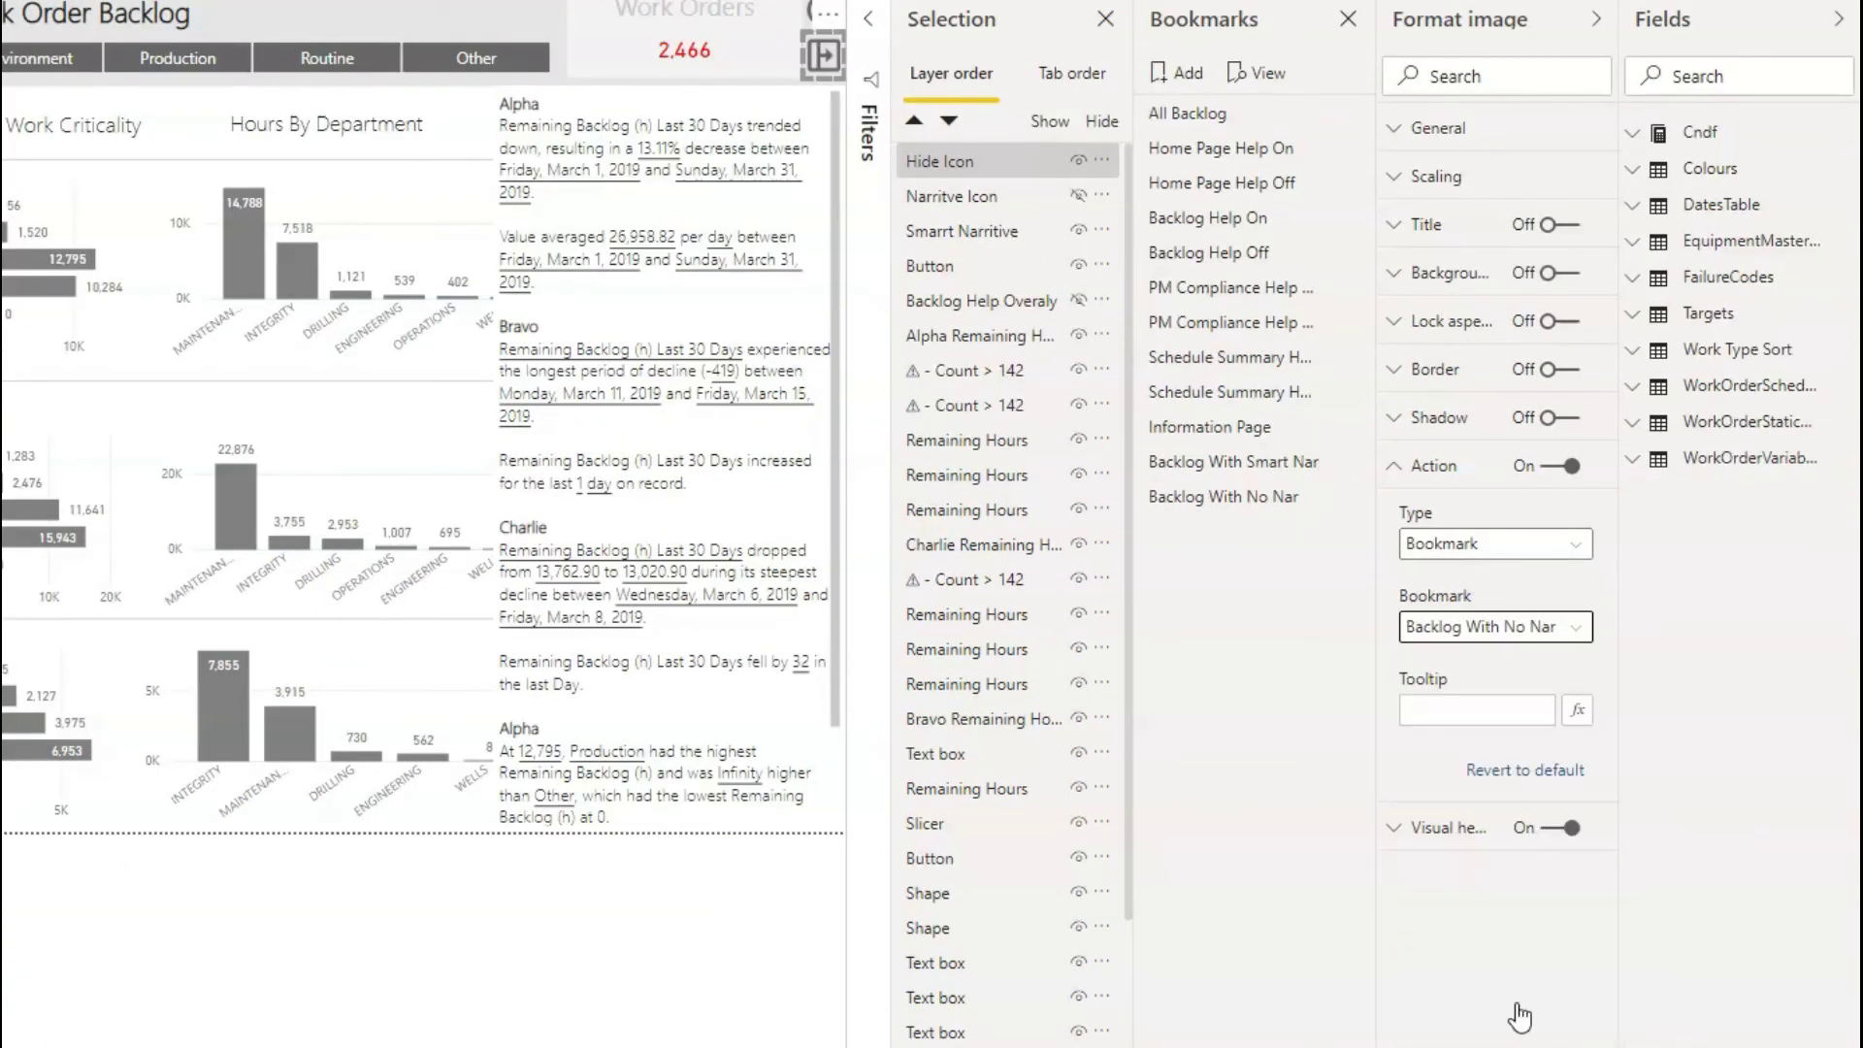
pyautogui.click(1449, 714)
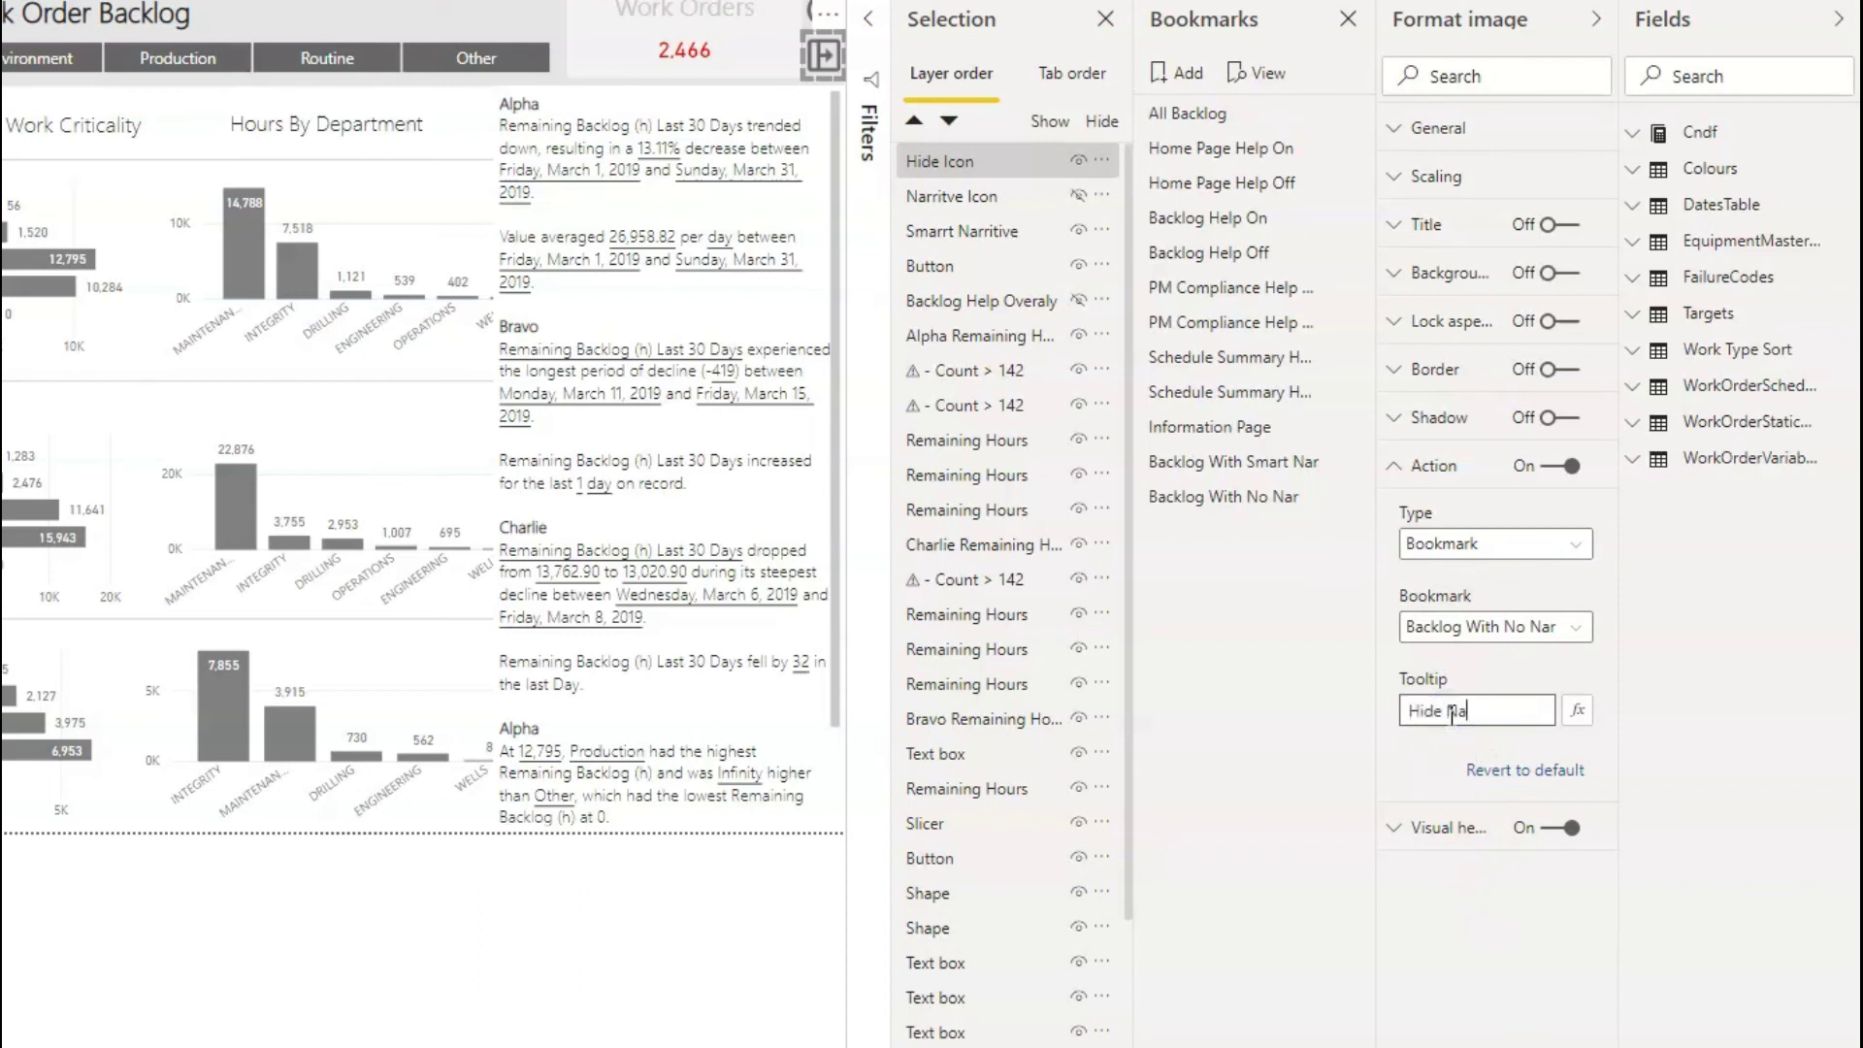
pyautogui.write('Hide Narritive')
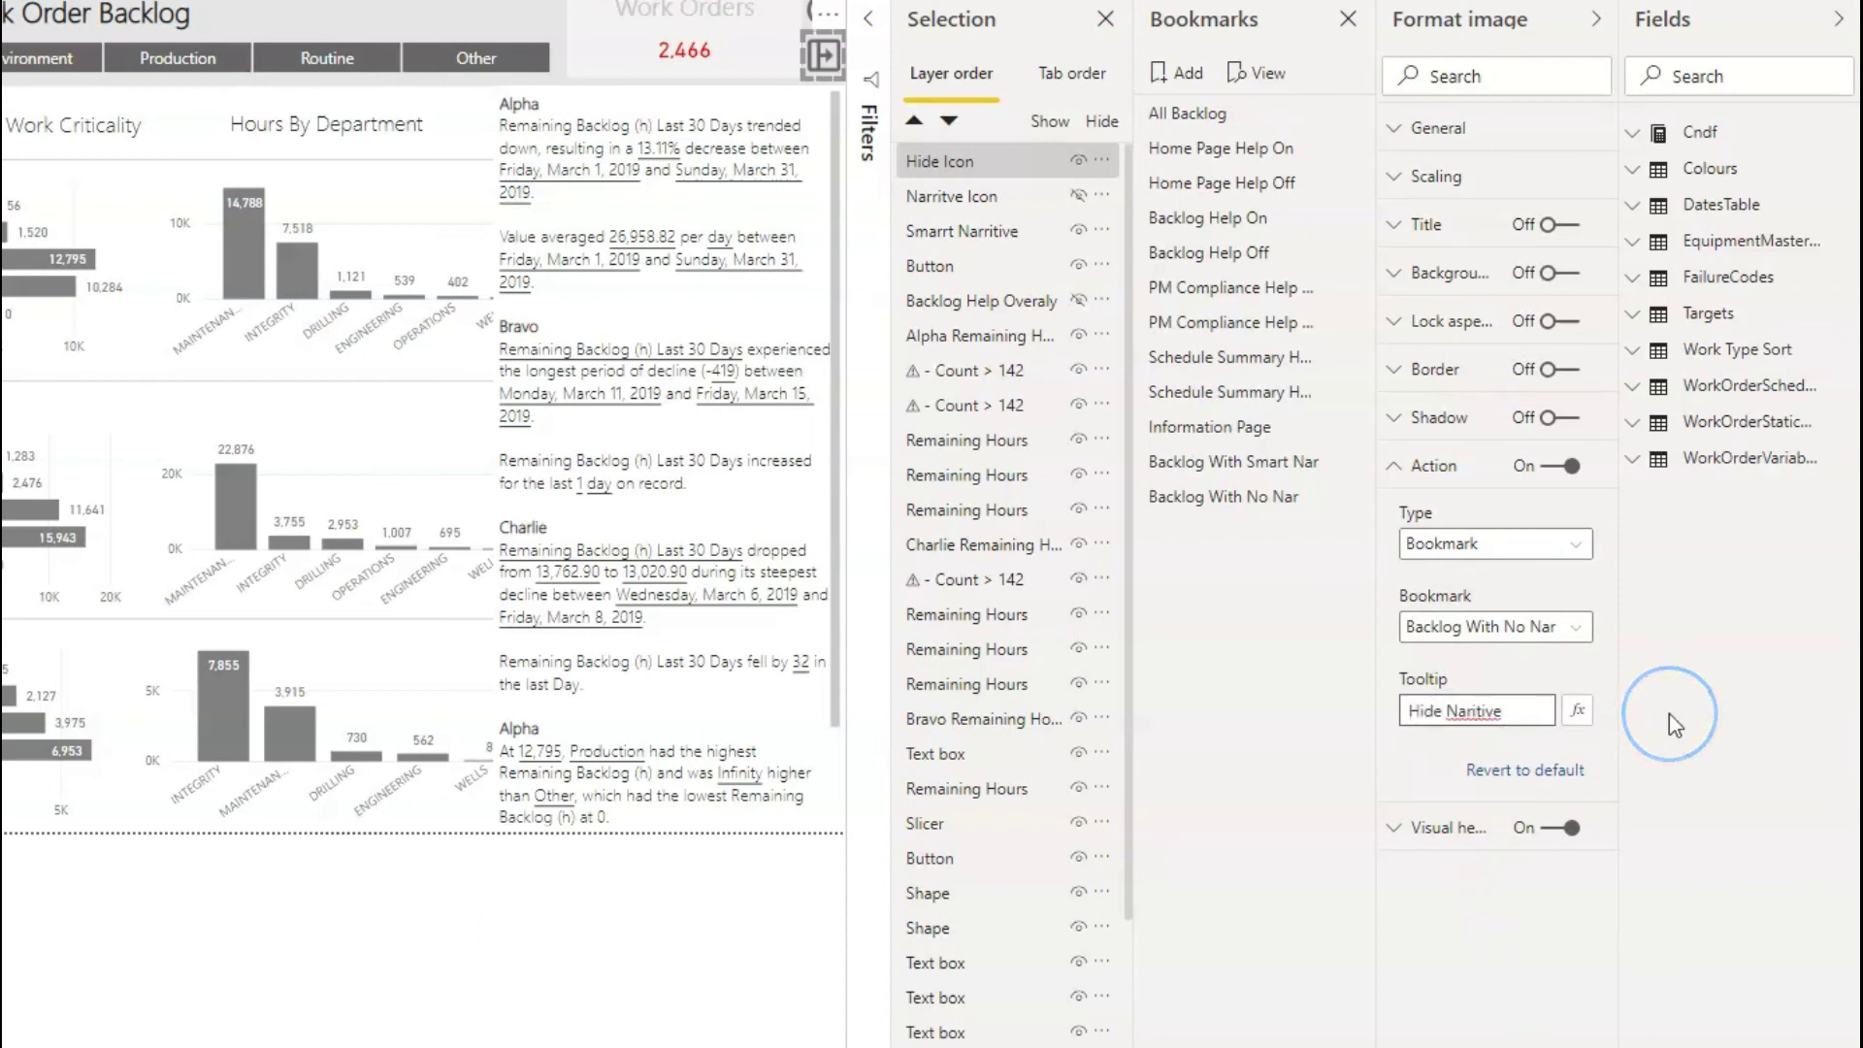
pyautogui.click(1748, 988)
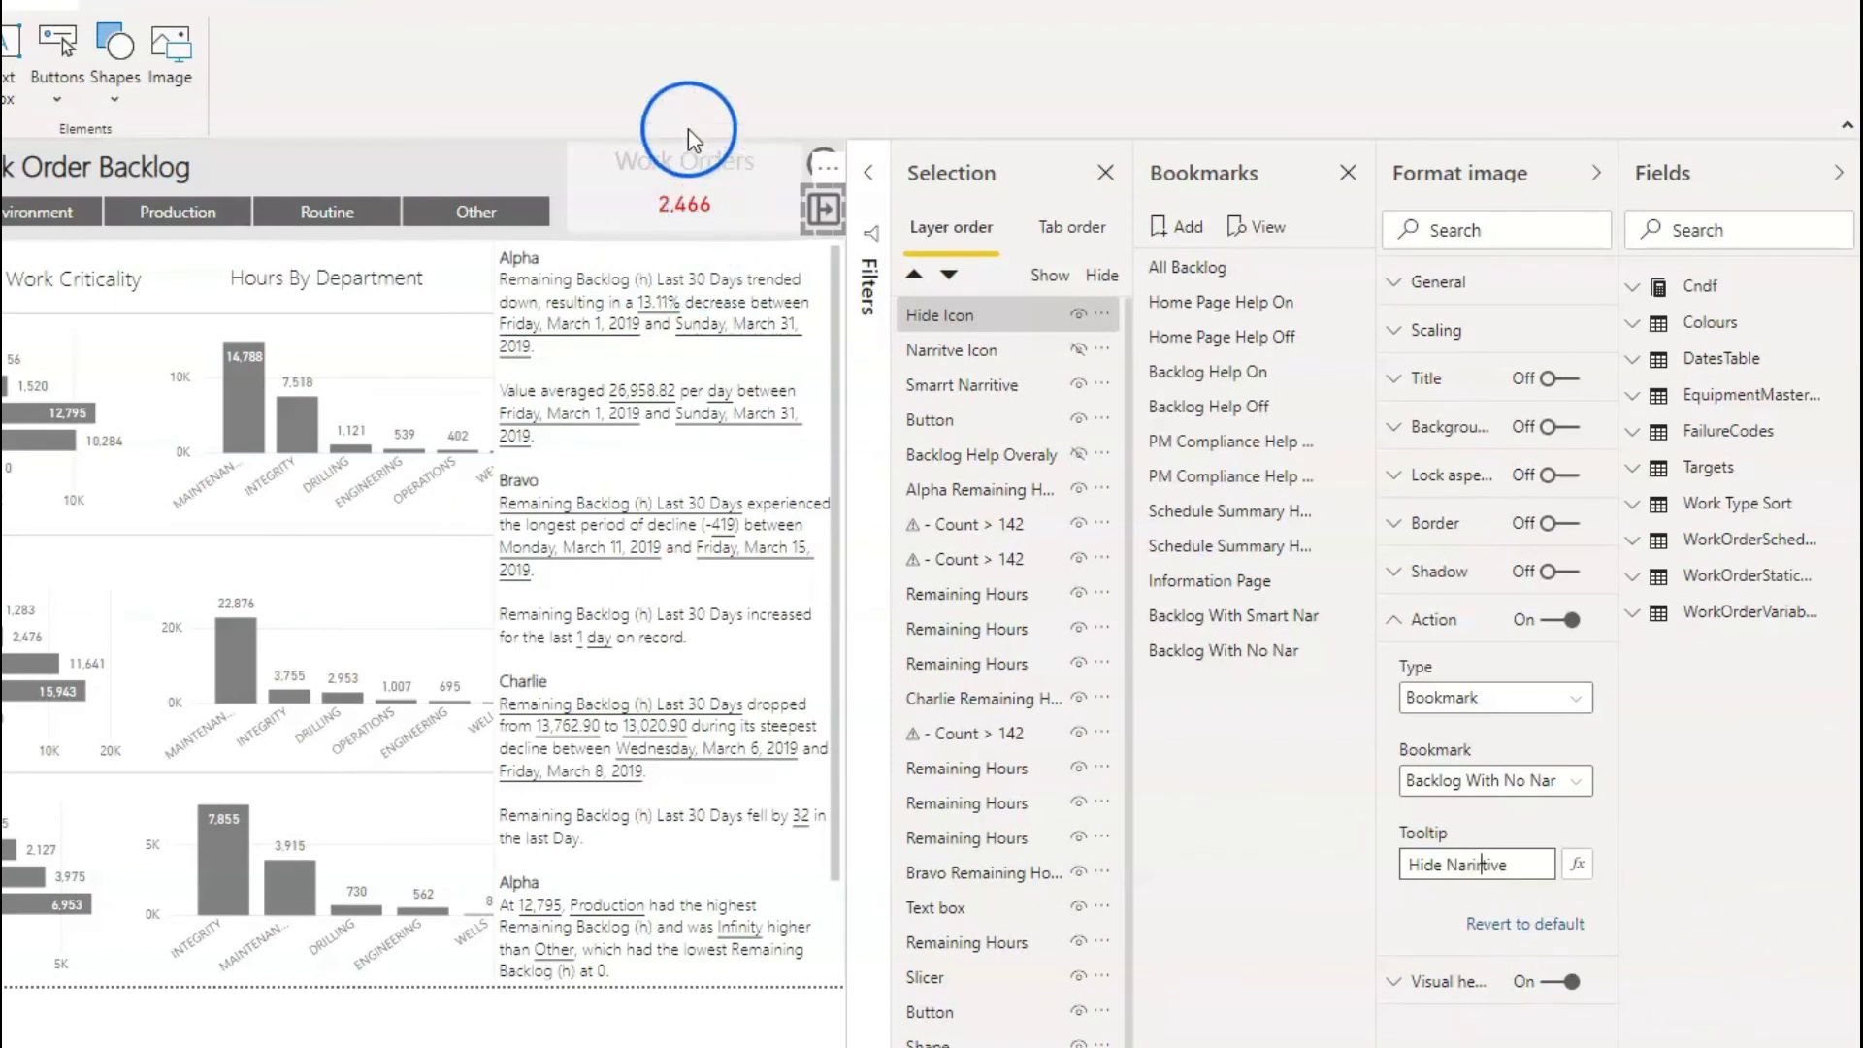
pyautogui.click(1482, 864)
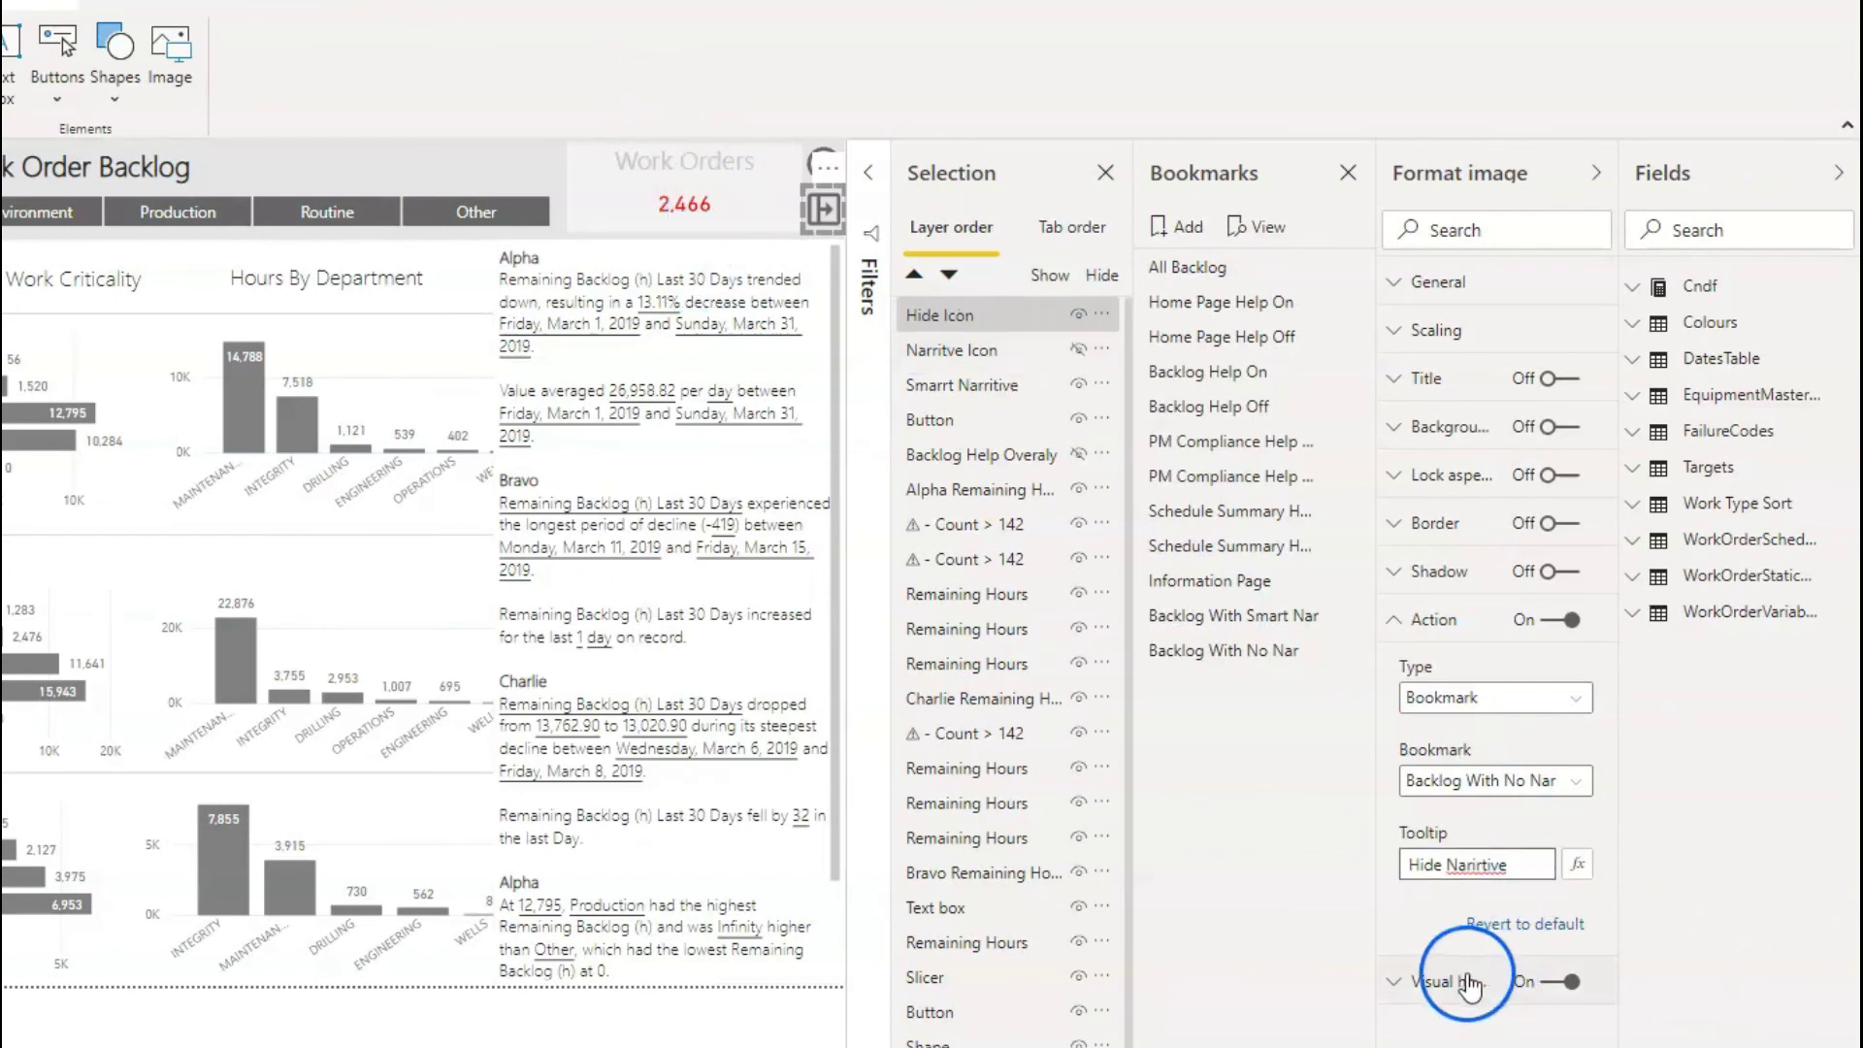
# Collapse the image formatting pane, close the bookmark and selection panes, and deselect the hide icon
pyautogui.click(1596, 173)
pyautogui.click(1546, 174)
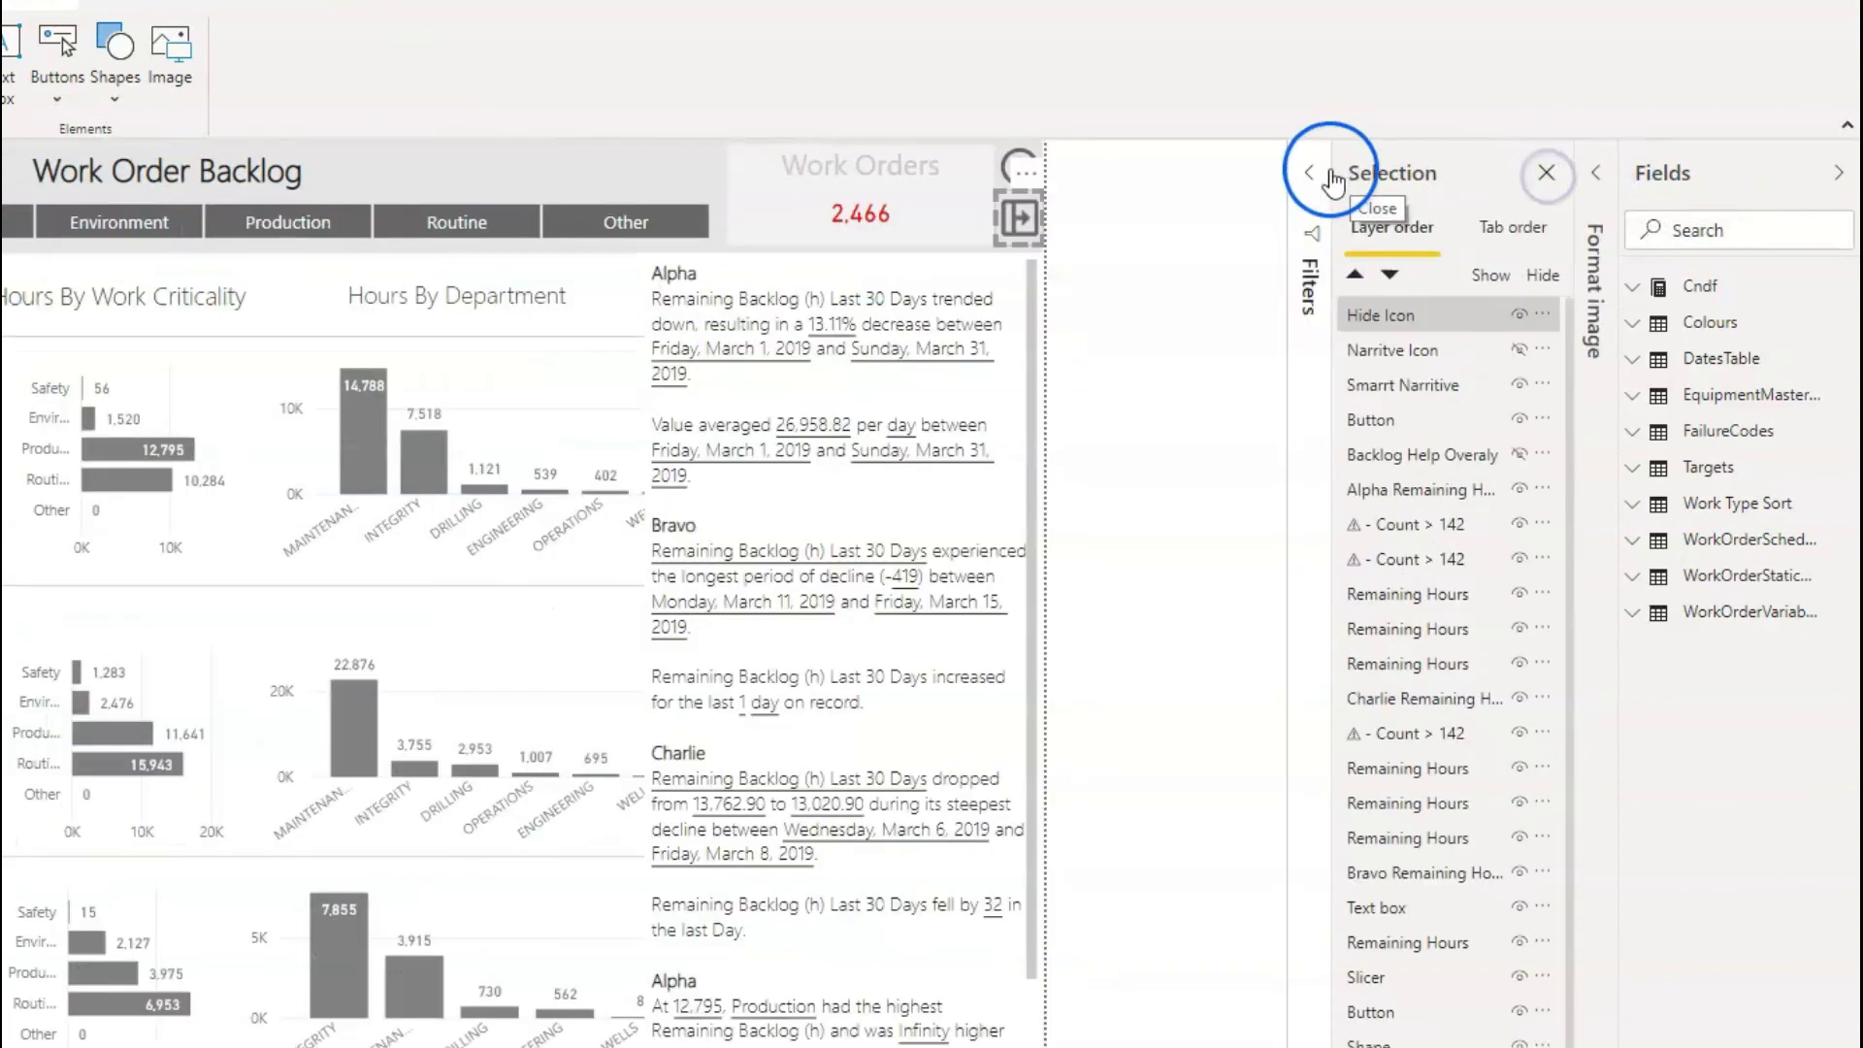
pyautogui.click(1552, 175)
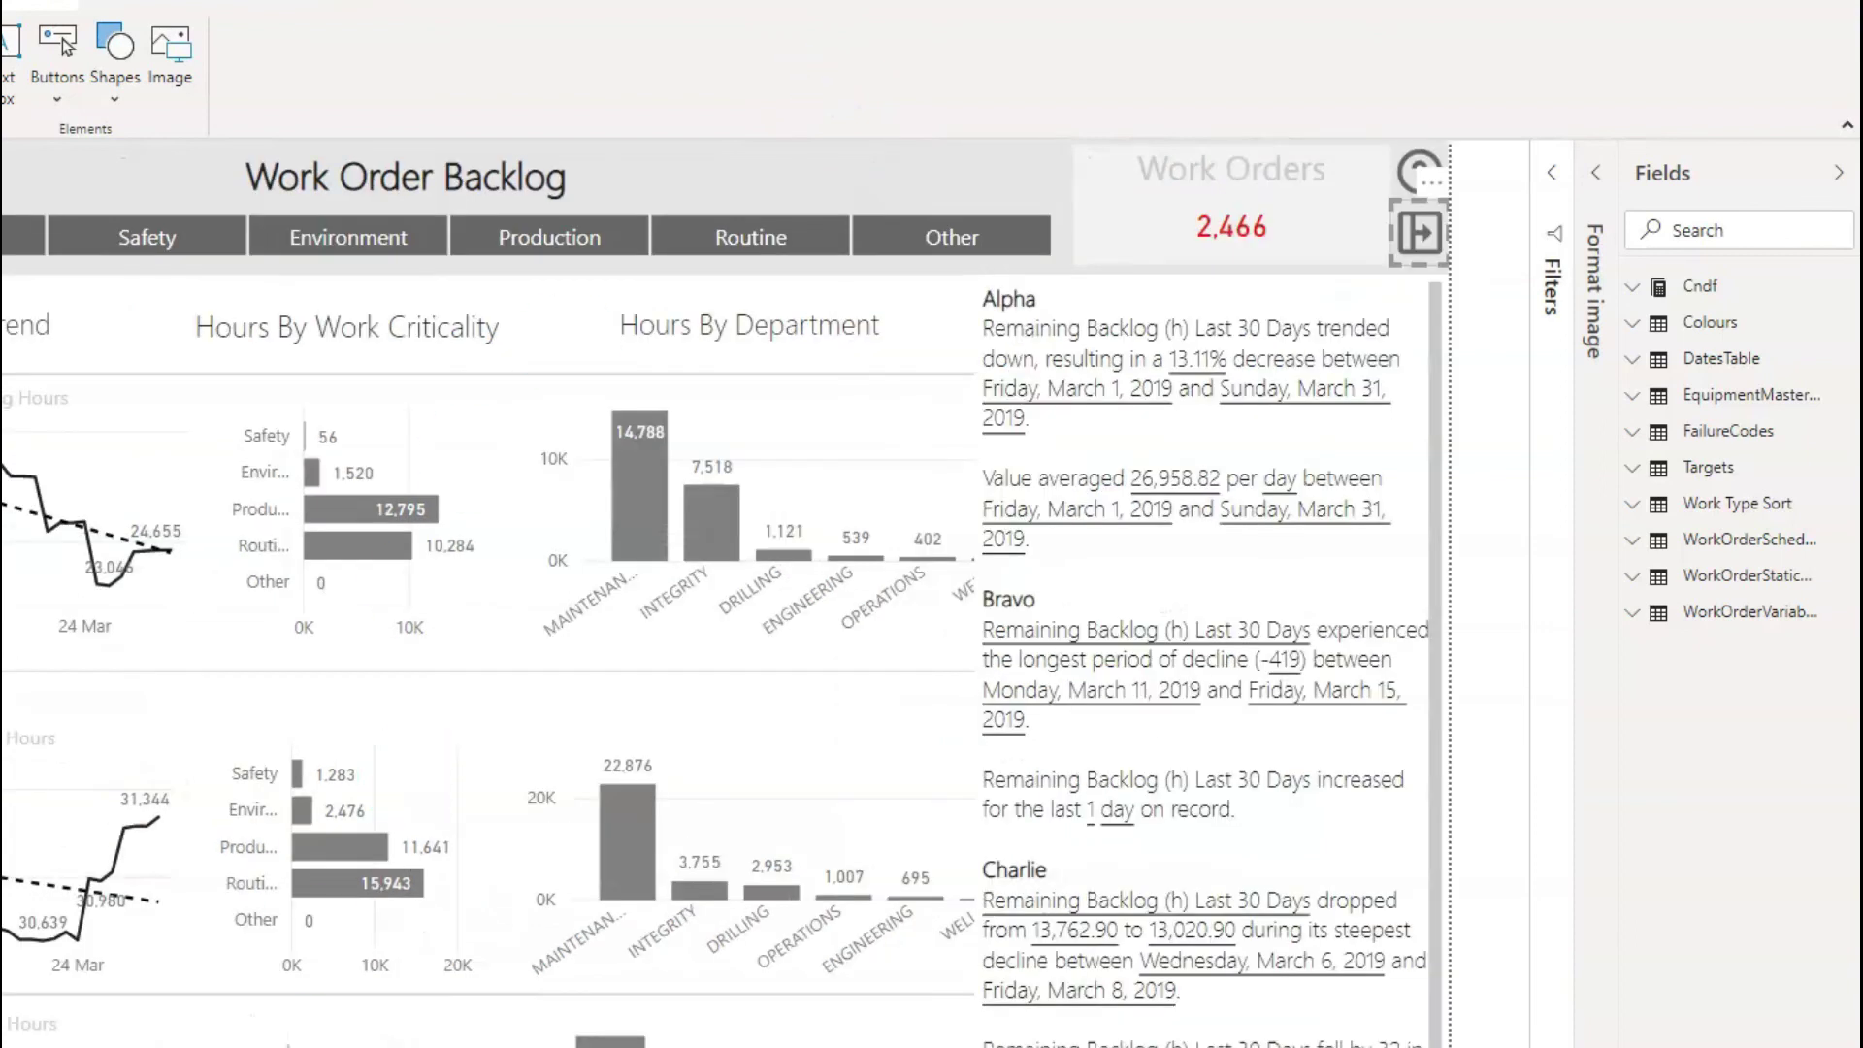
pyautogui.click(437, 603)
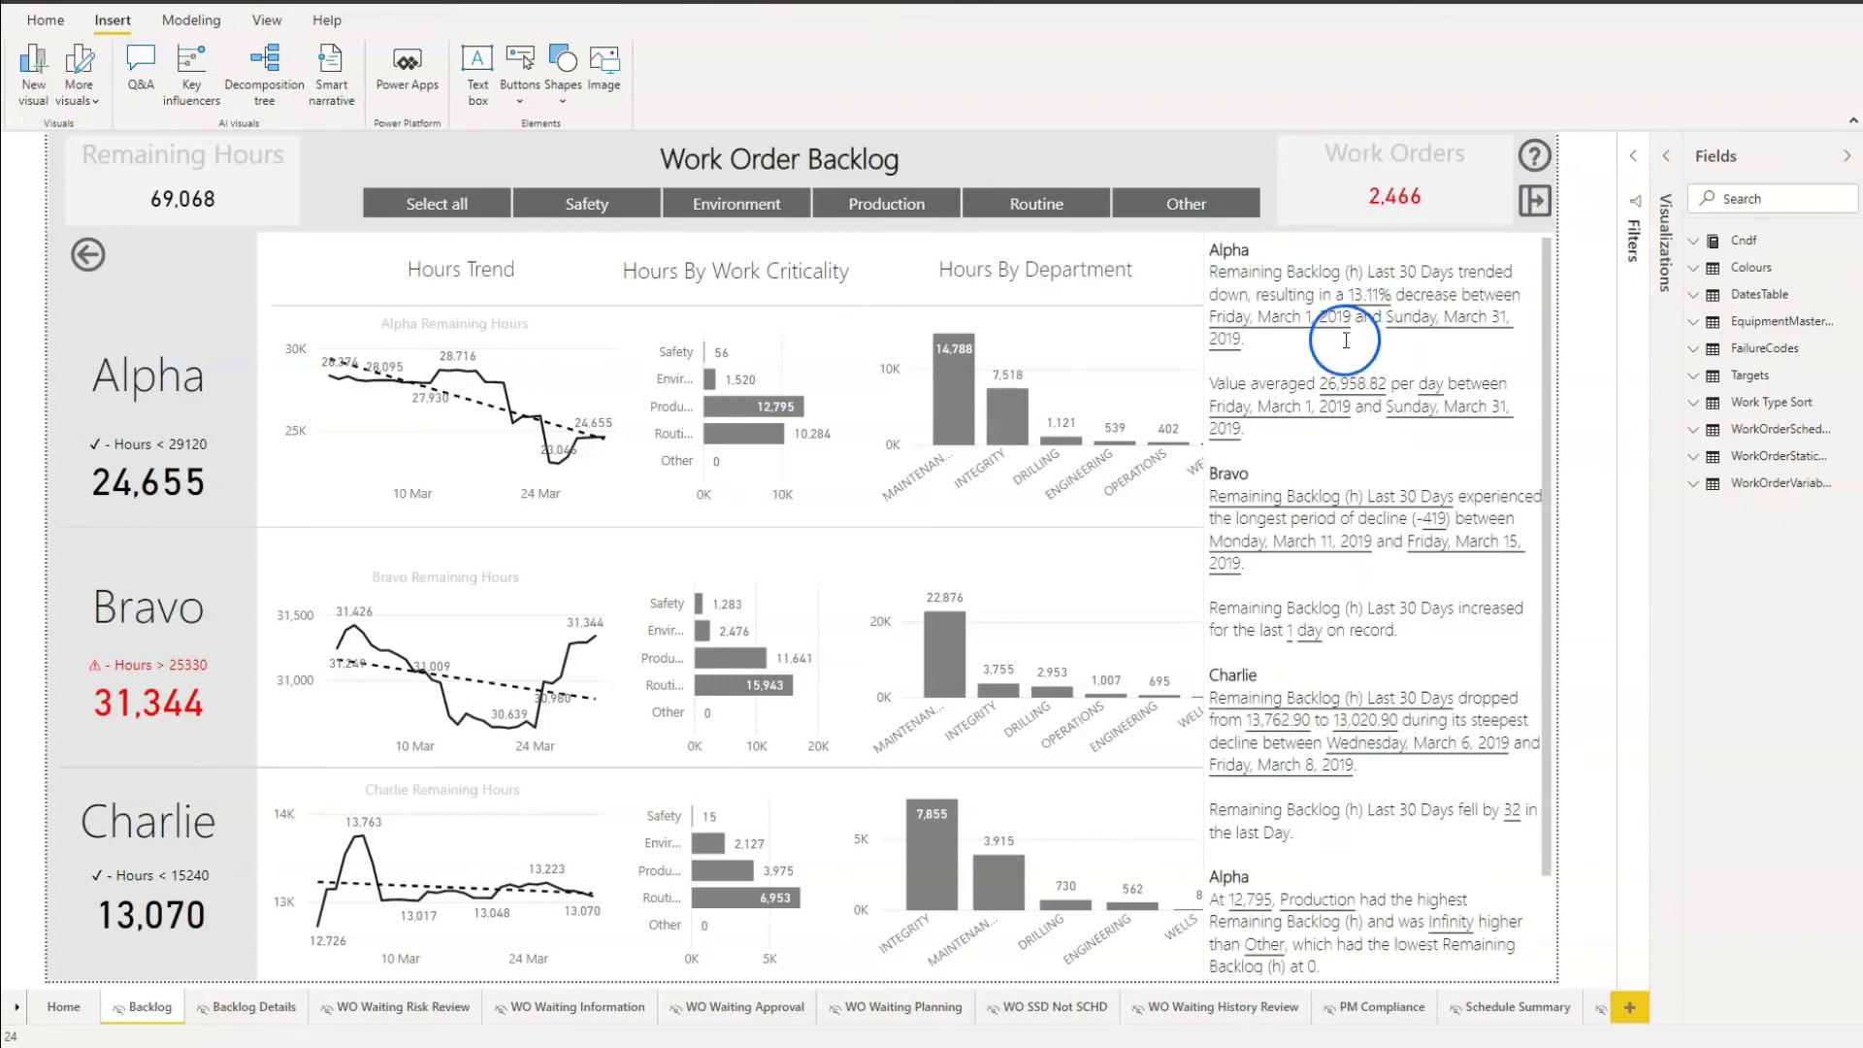
# Select the smart narrative on the page and turn on its shadow
pyautogui.click(1428, 257)
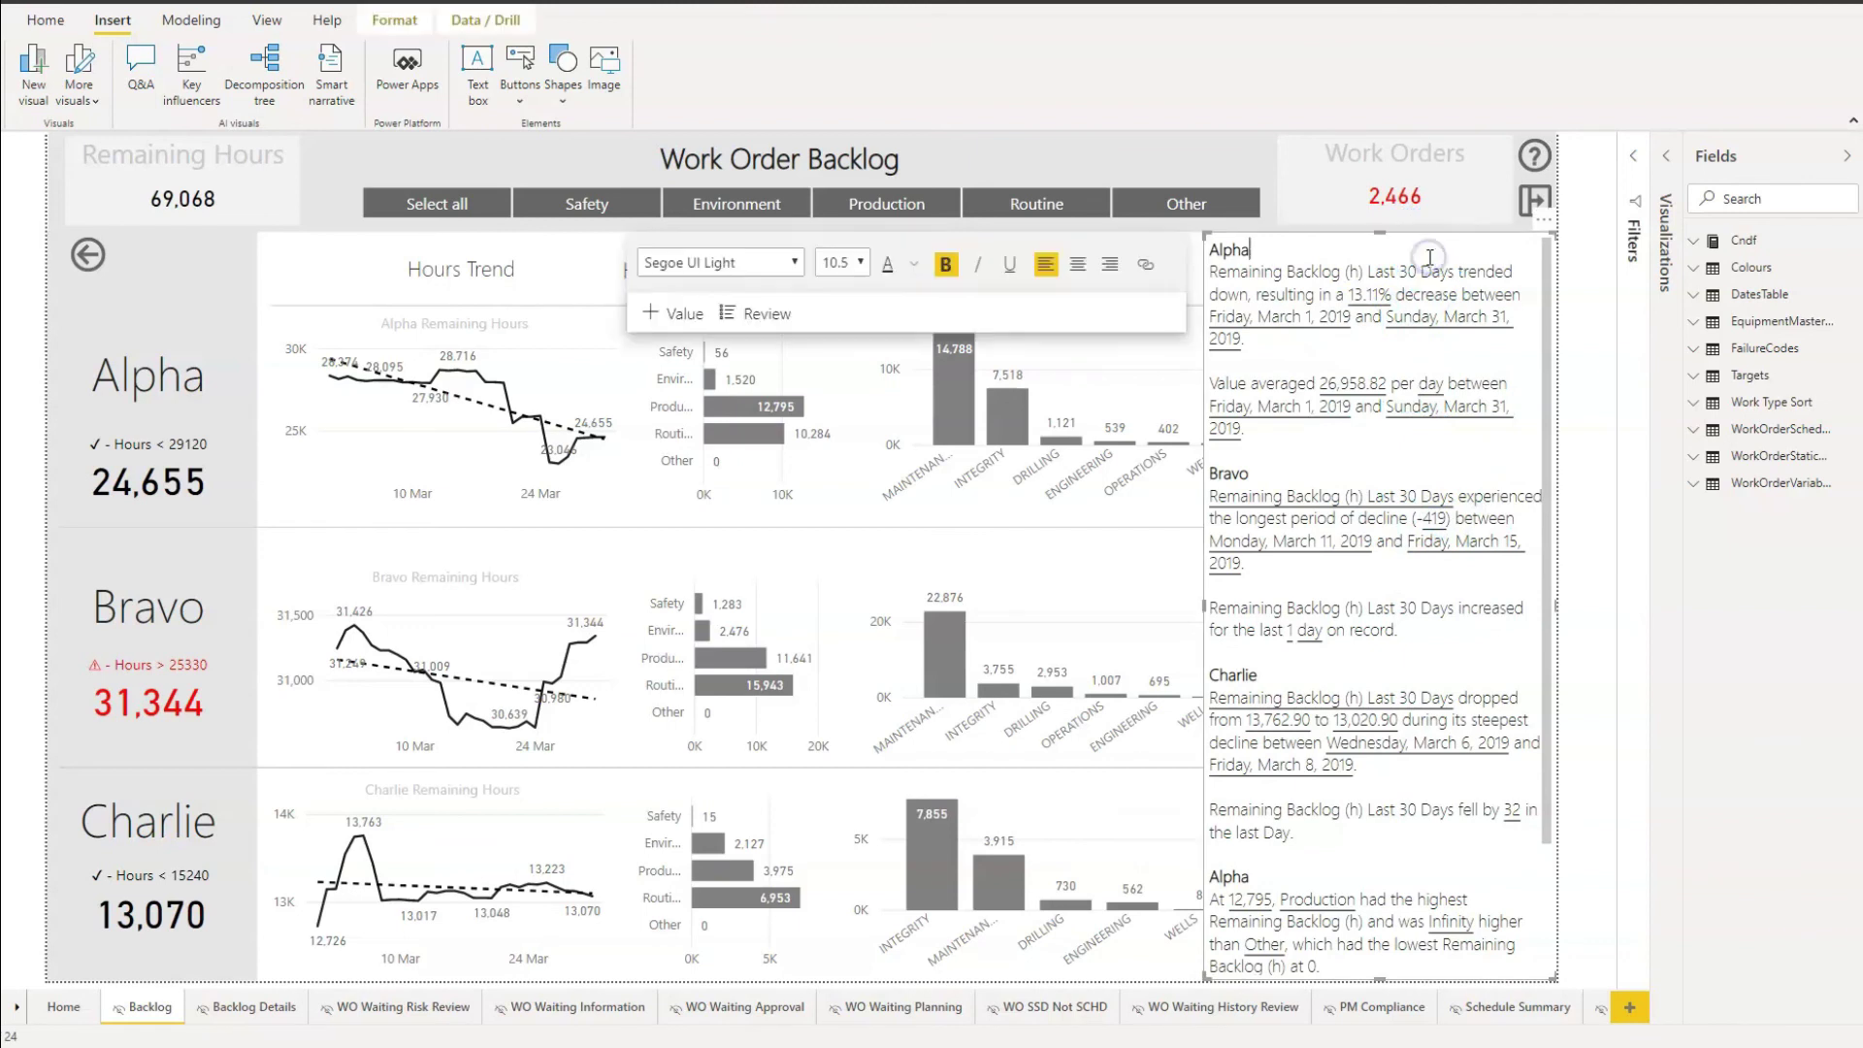
pyautogui.click(1667, 158)
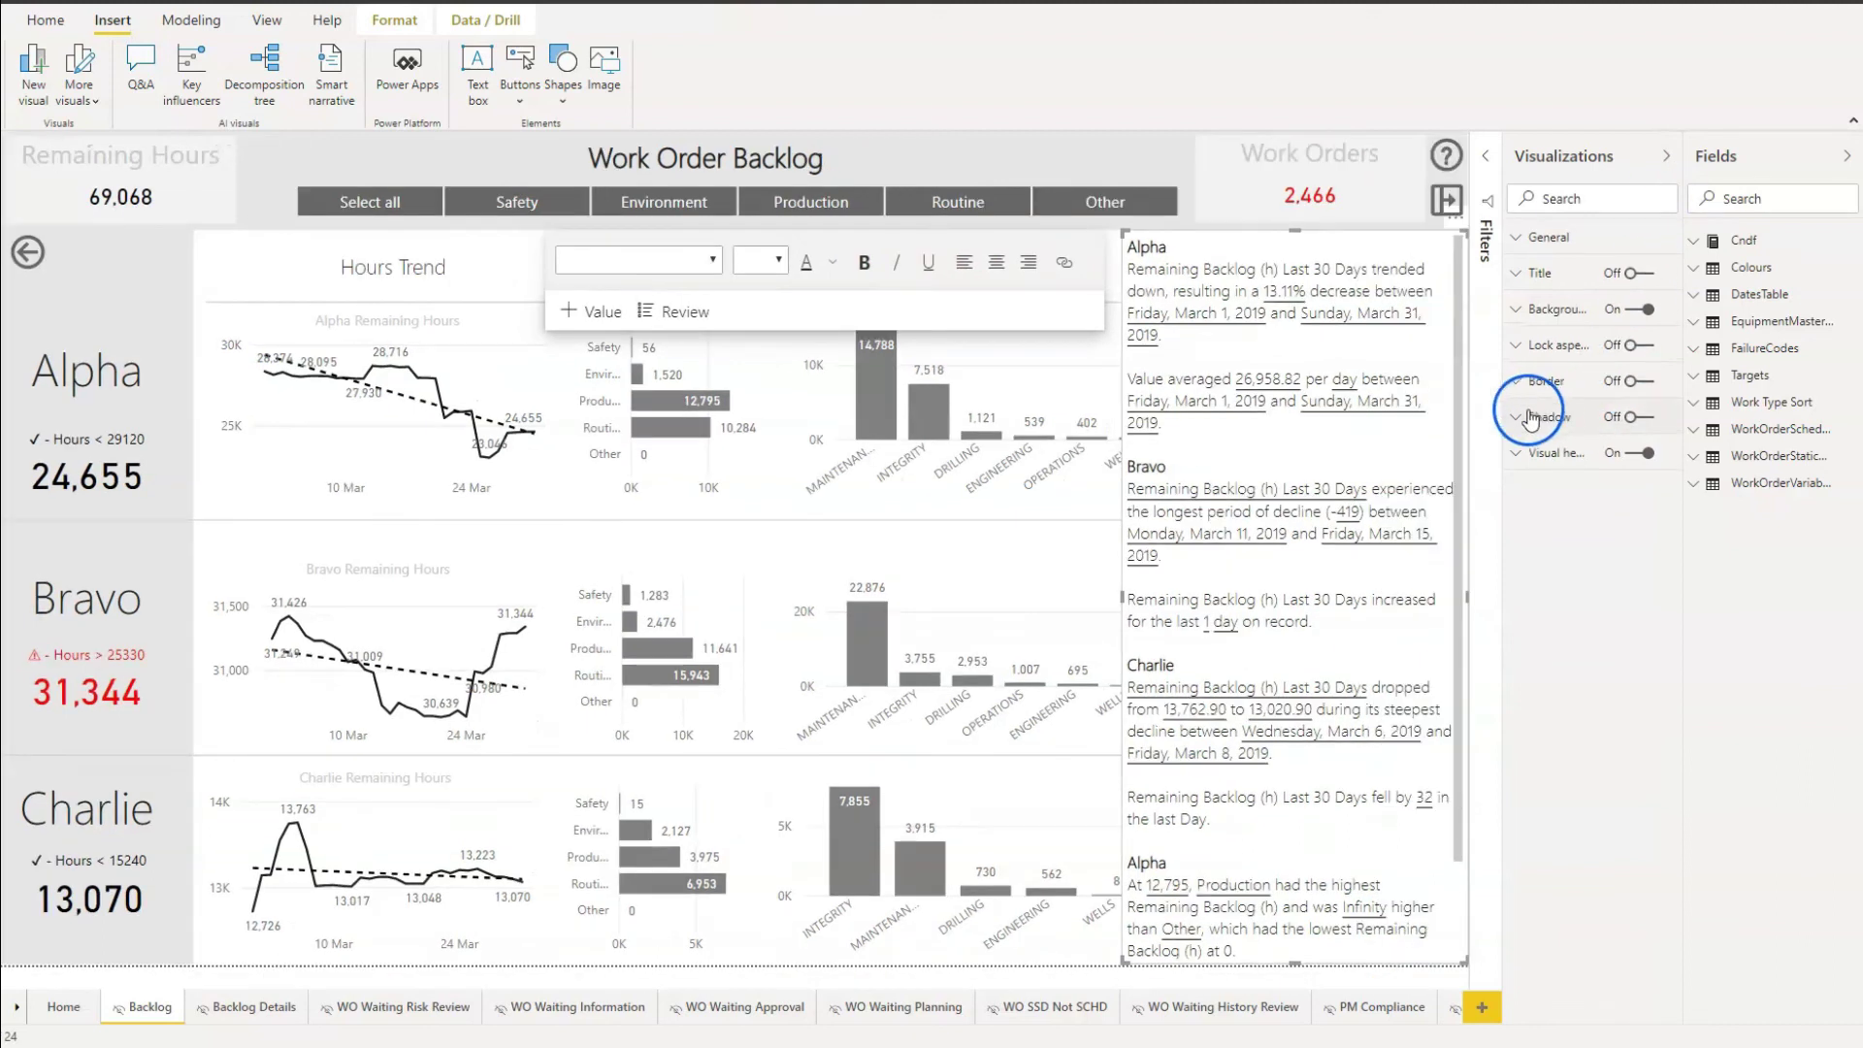
pyautogui.click(1630, 418)
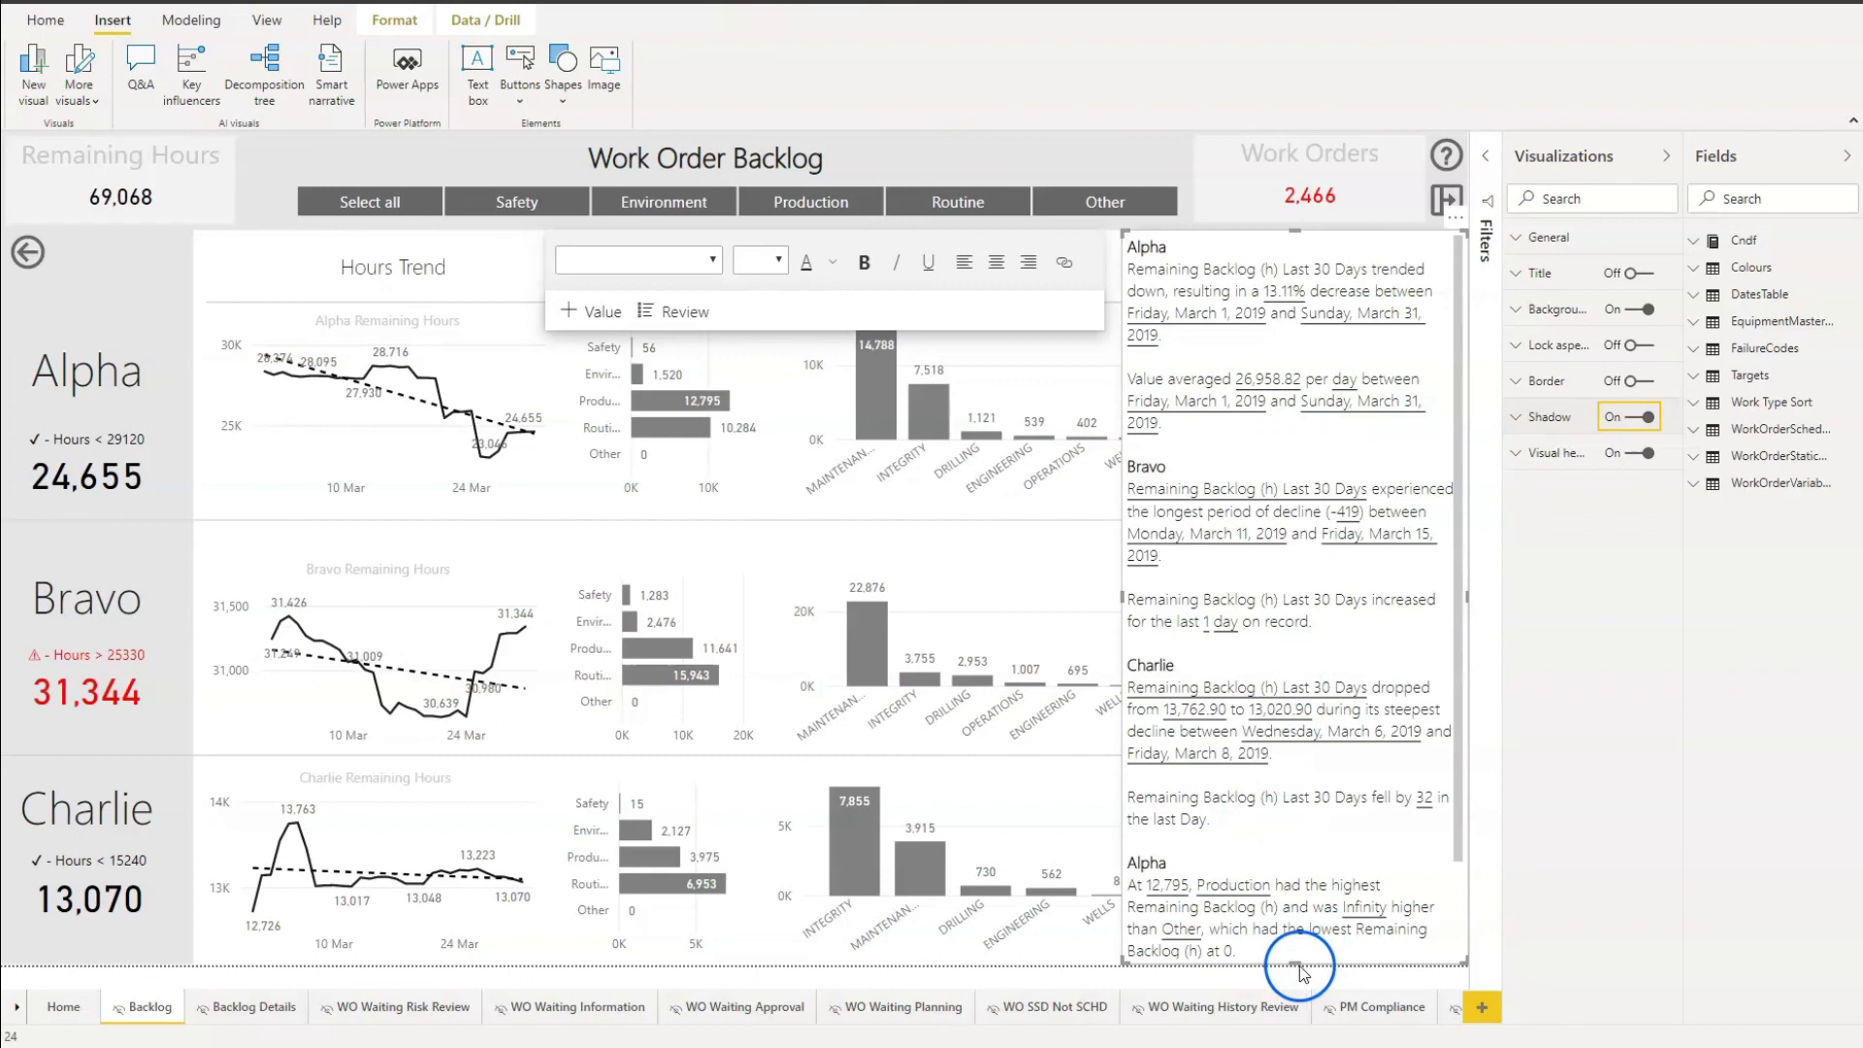
# Shorten the smart narrative slightly at its lower and upper edges and turn on its border
pyautogui.moveTo(1292, 955); pyautogui.dragTo(1296, 947)
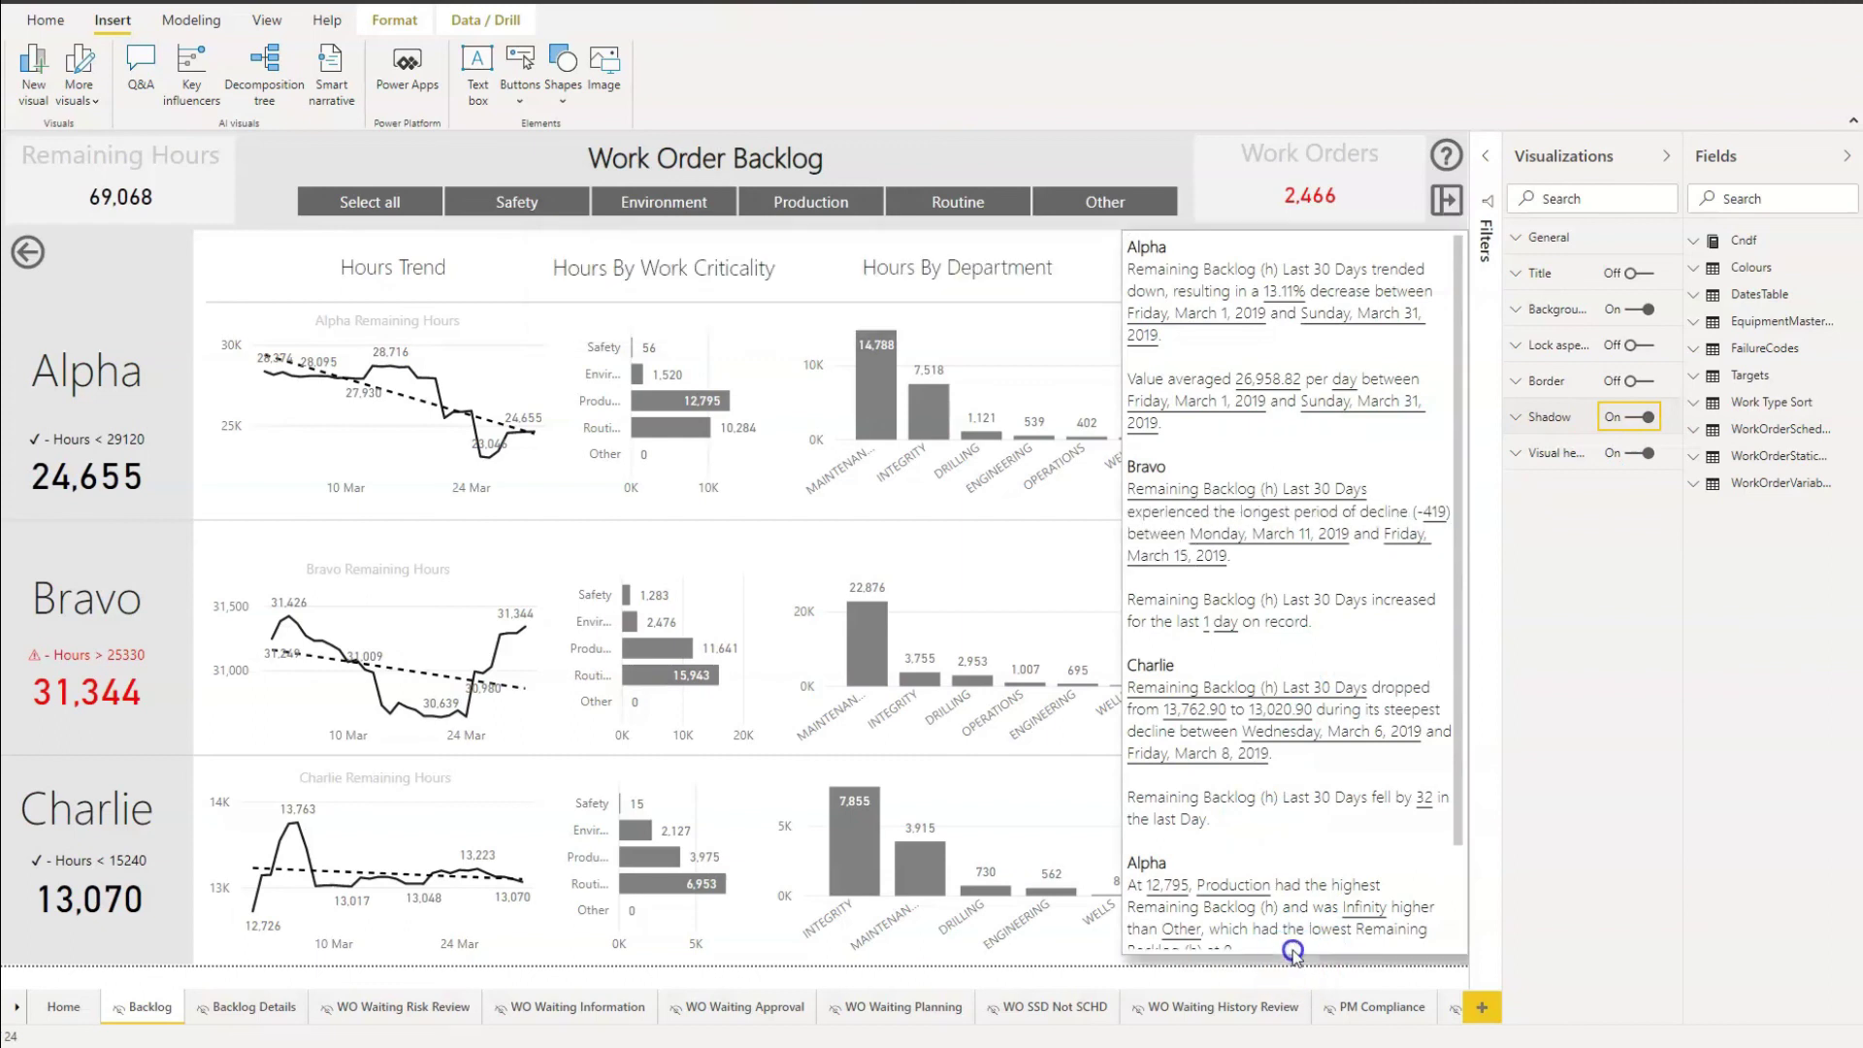
pyautogui.click(1270, 246)
pyautogui.moveTo(1299, 236); pyautogui.dragTo(1298, 247)
pyautogui.click(1540, 417)
pyautogui.click(1633, 383)
# Set the smart narrative's background to light grey from the recent colors, with 0% transparency
pyautogui.click(1522, 310)
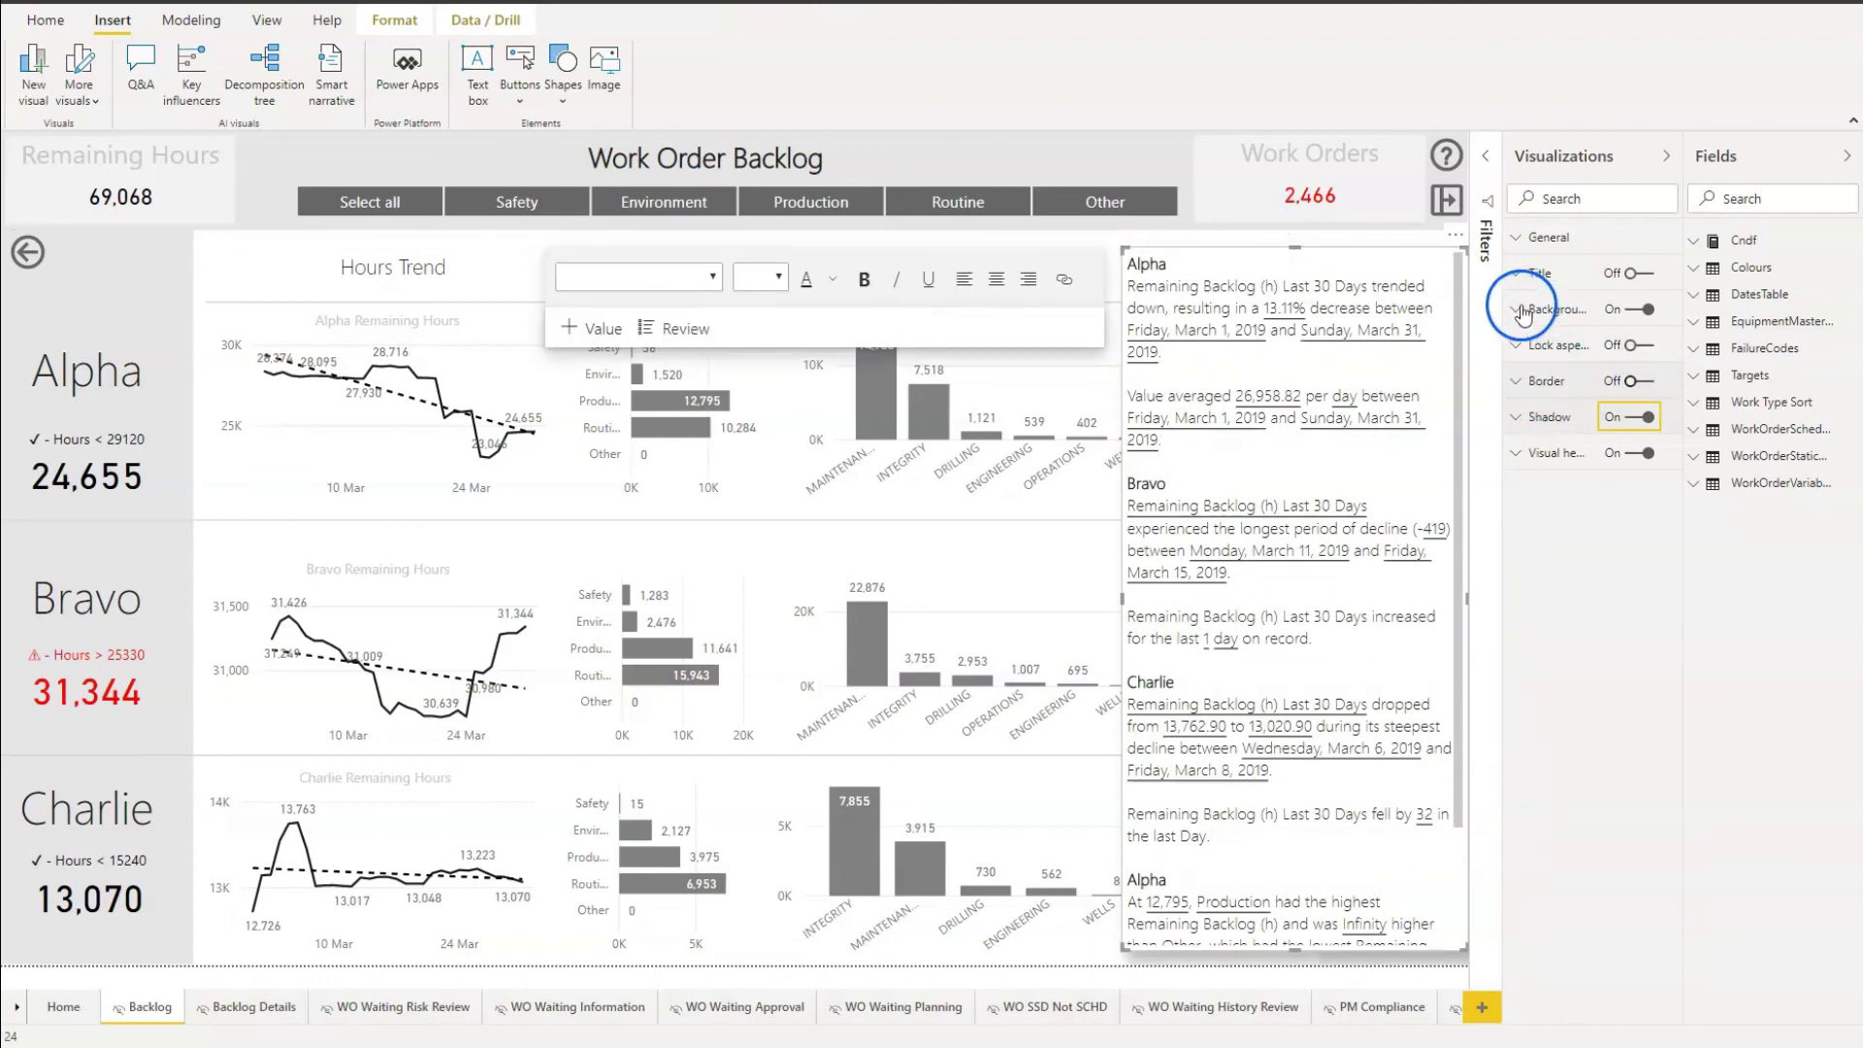
pyautogui.click(1581, 310)
pyautogui.click(1552, 372)
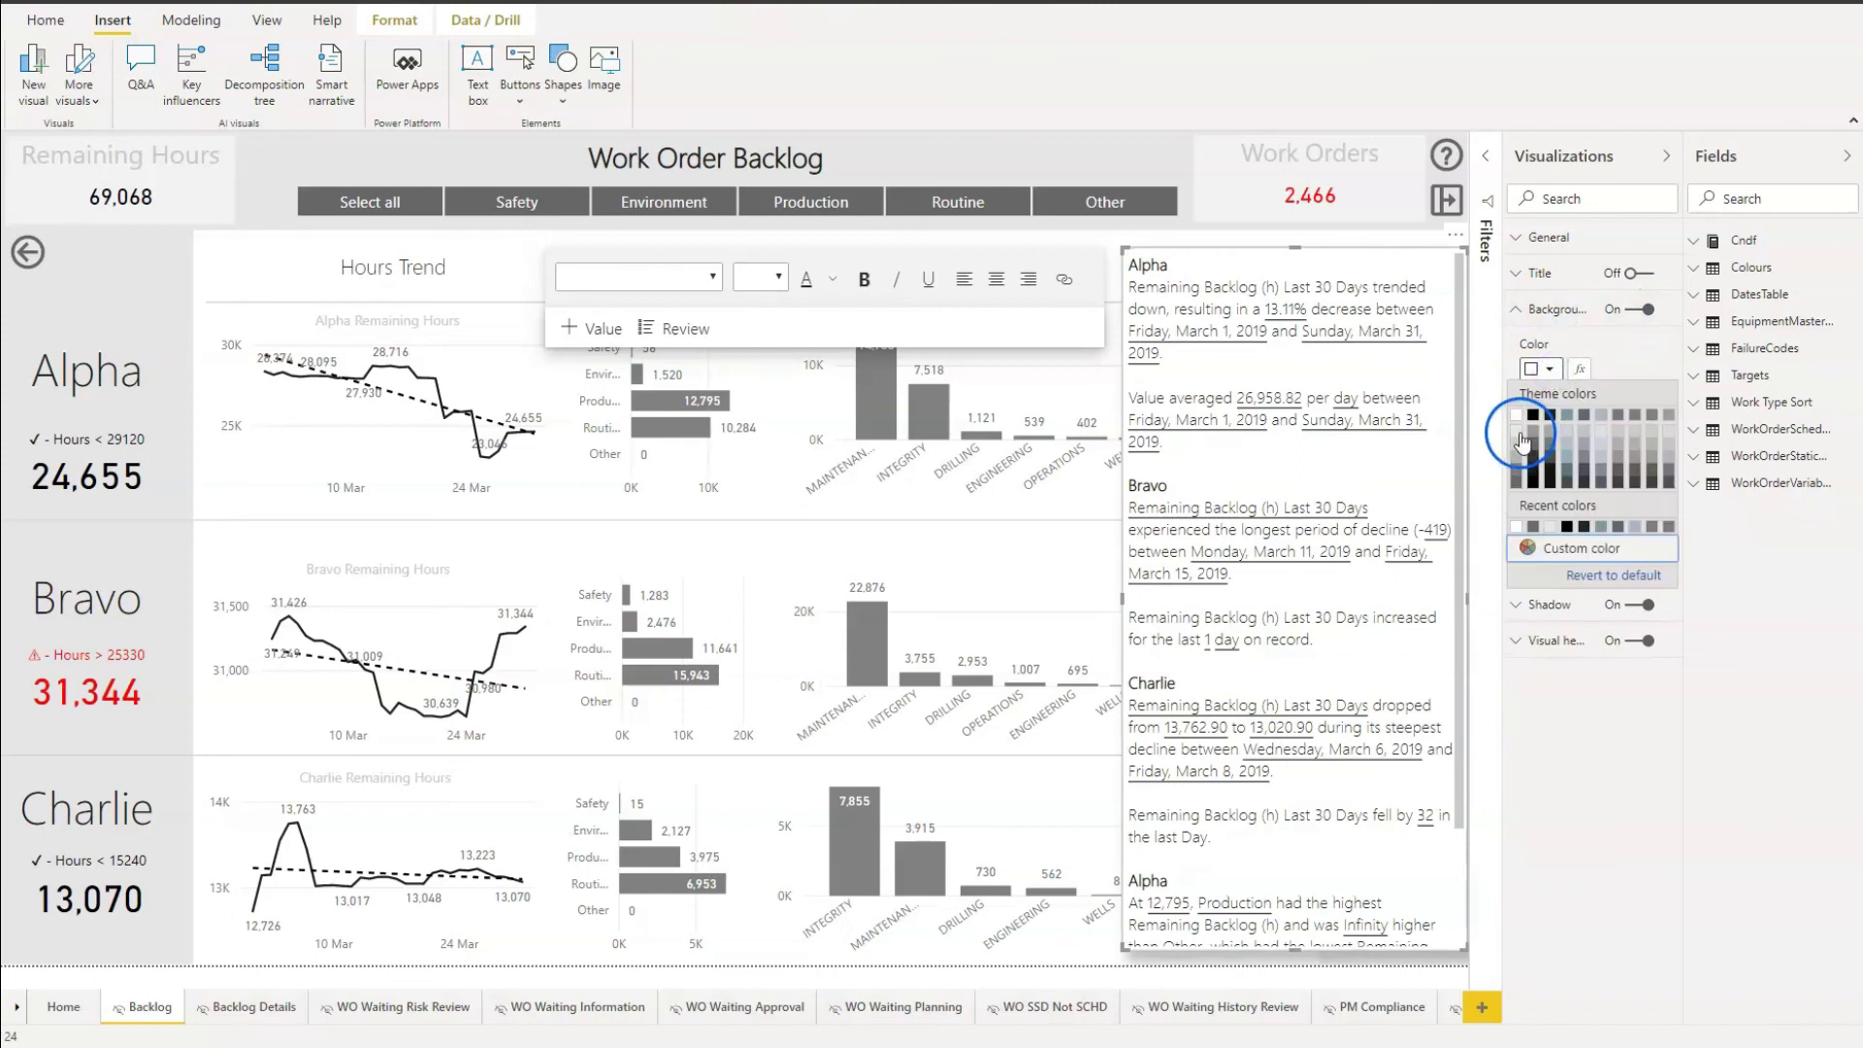
pyautogui.click(1599, 526)
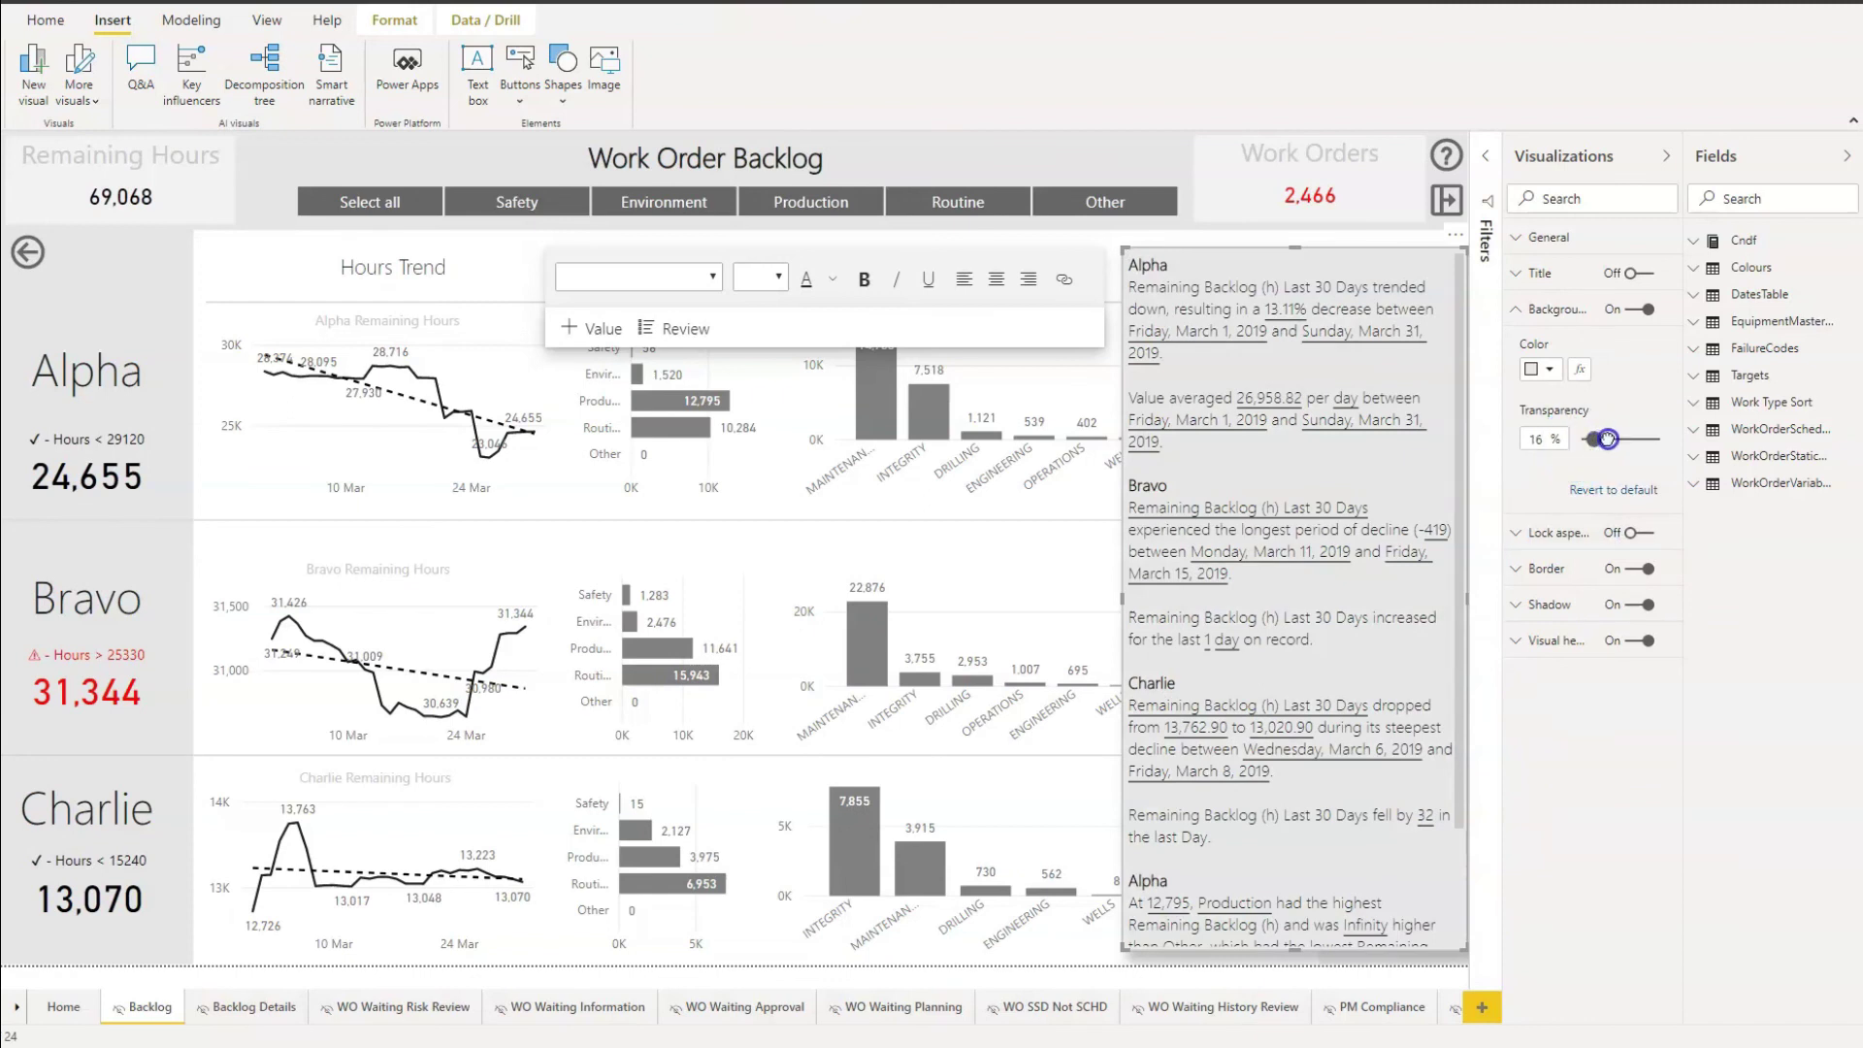
pyautogui.moveTo(1608, 438); pyautogui.dragTo(1607, 439)
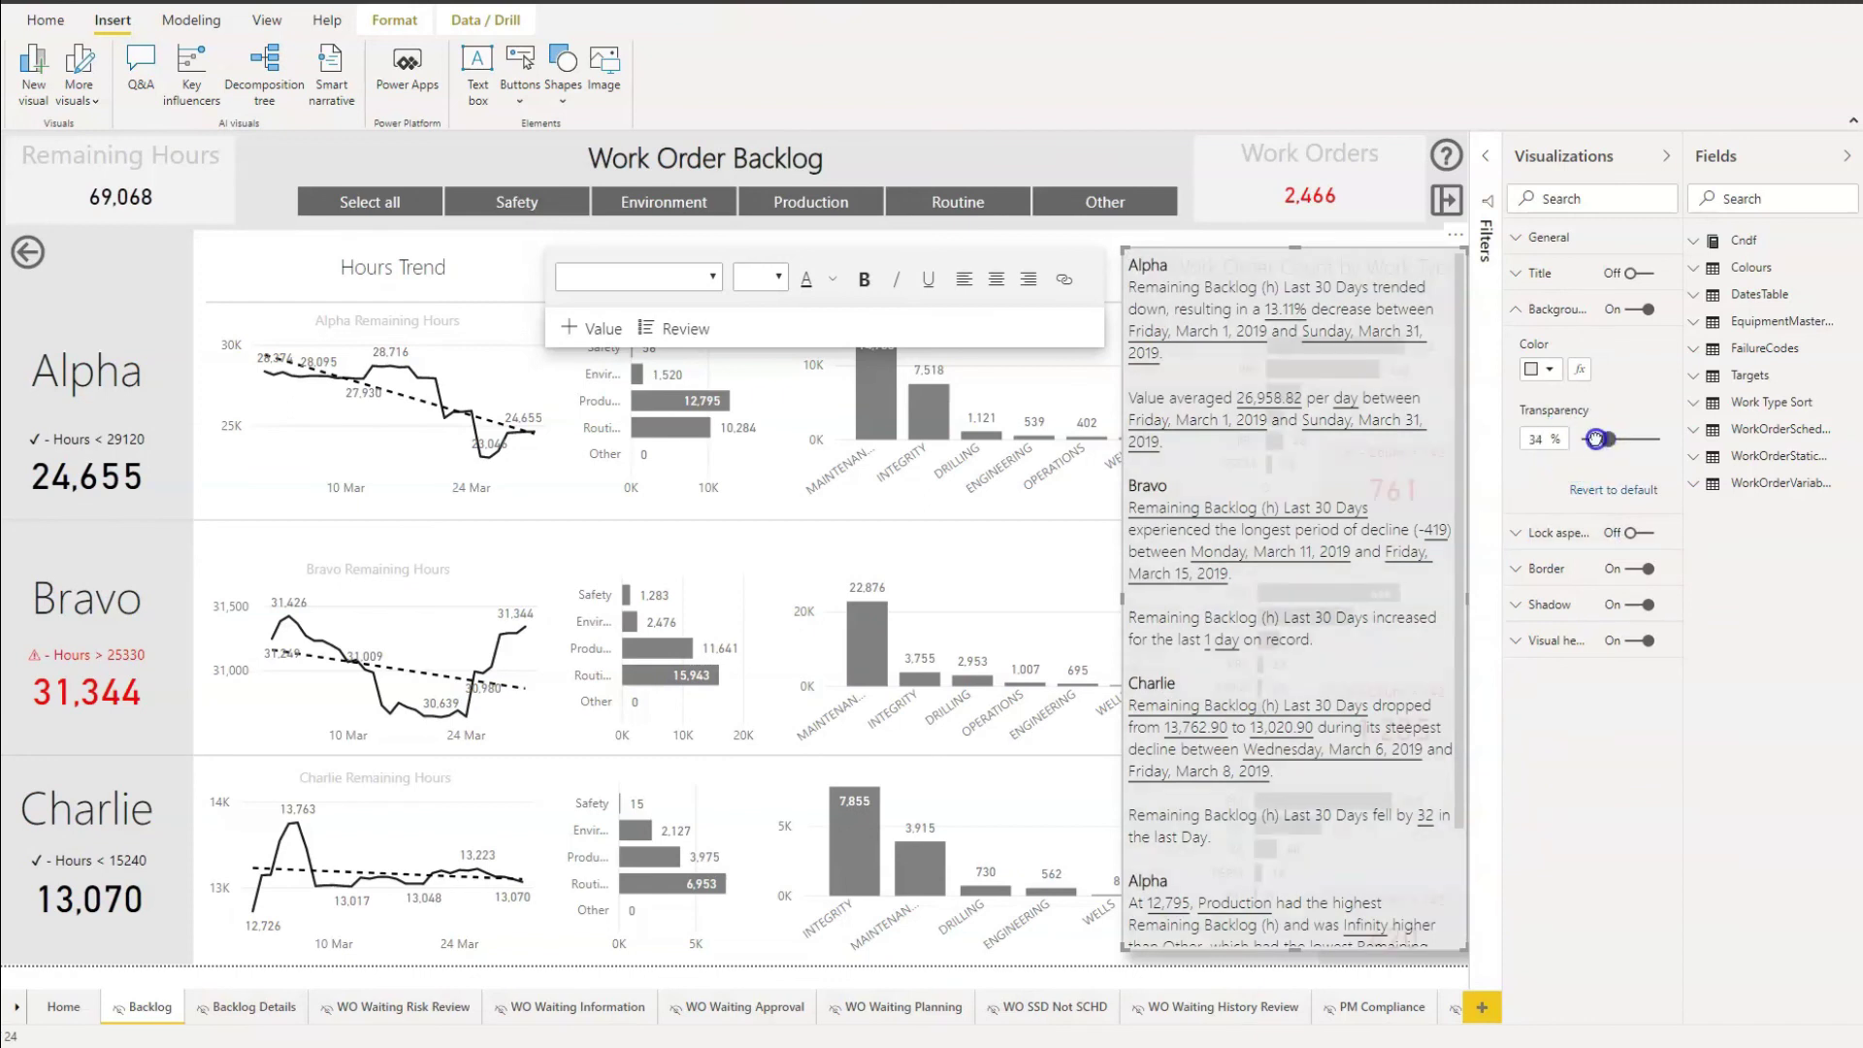
pyautogui.moveTo(1584, 440); pyautogui.dragTo(1576, 439)
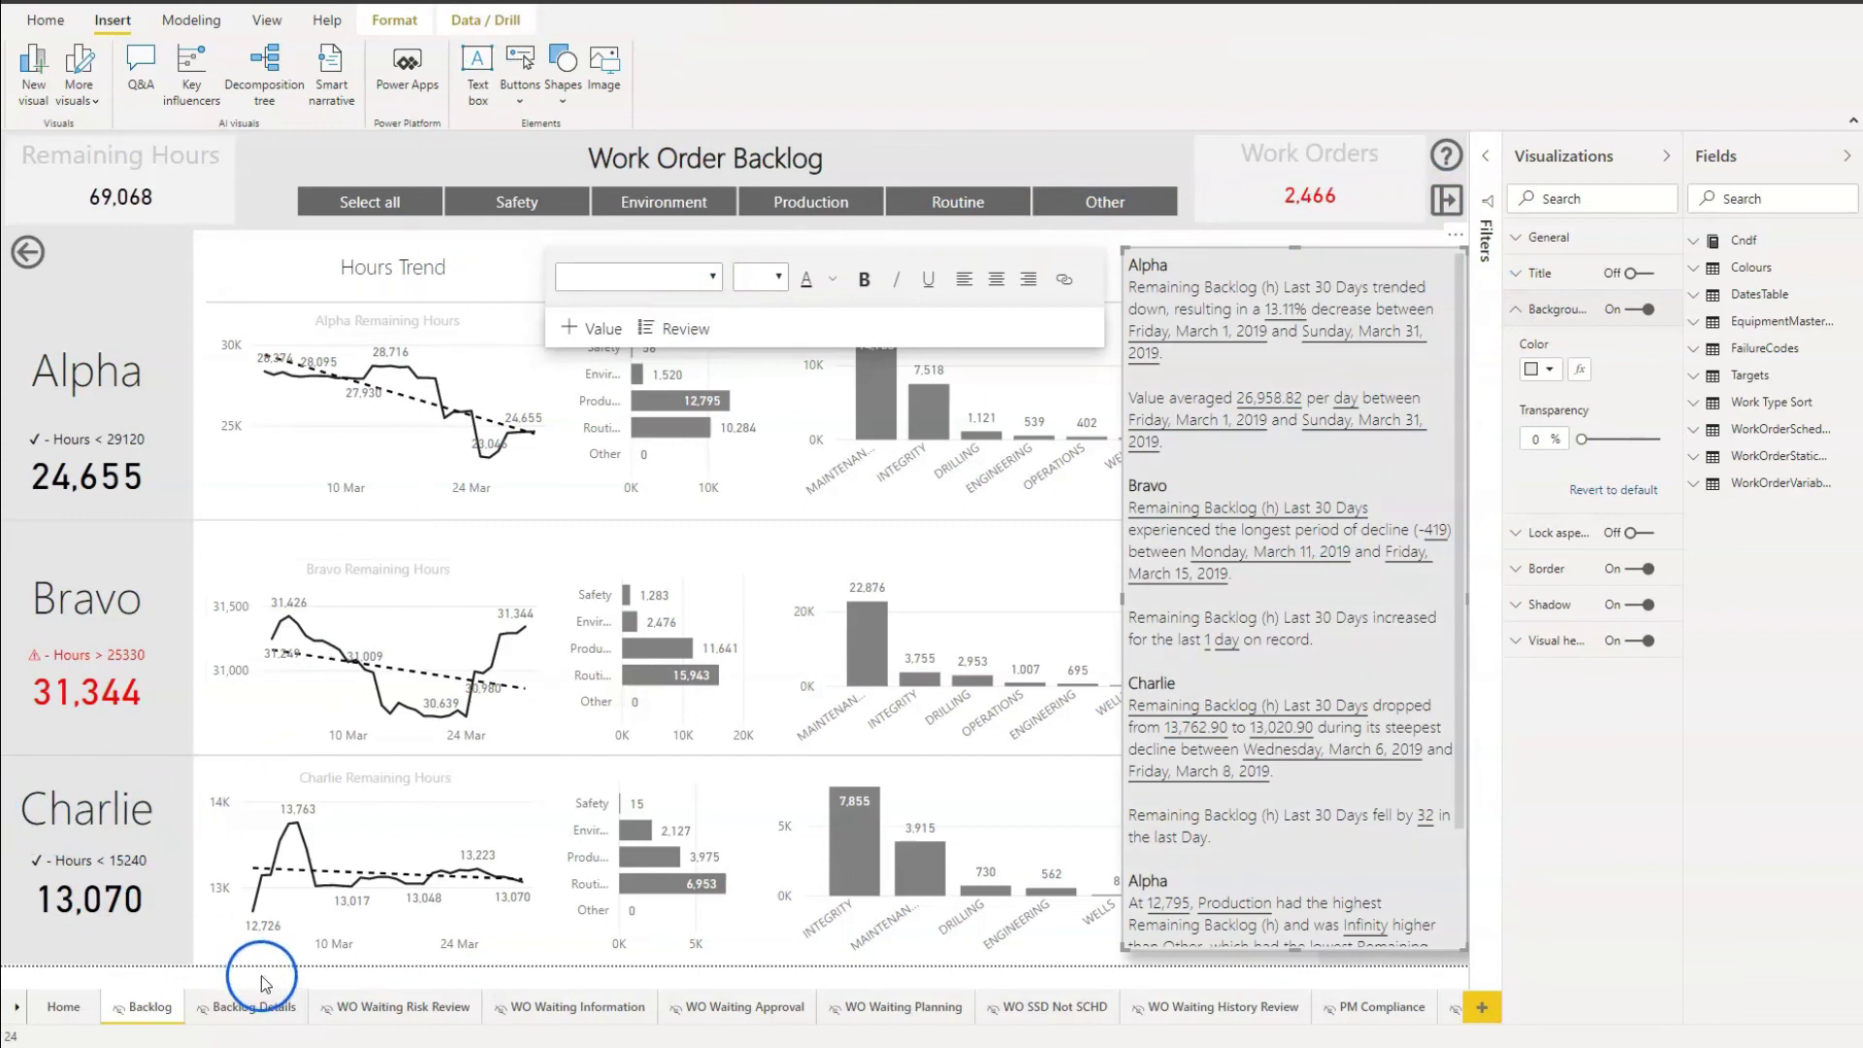
# Deselect the smart narrative and test the hide icon by running its linked bookmark action
pyautogui.press('Escape')
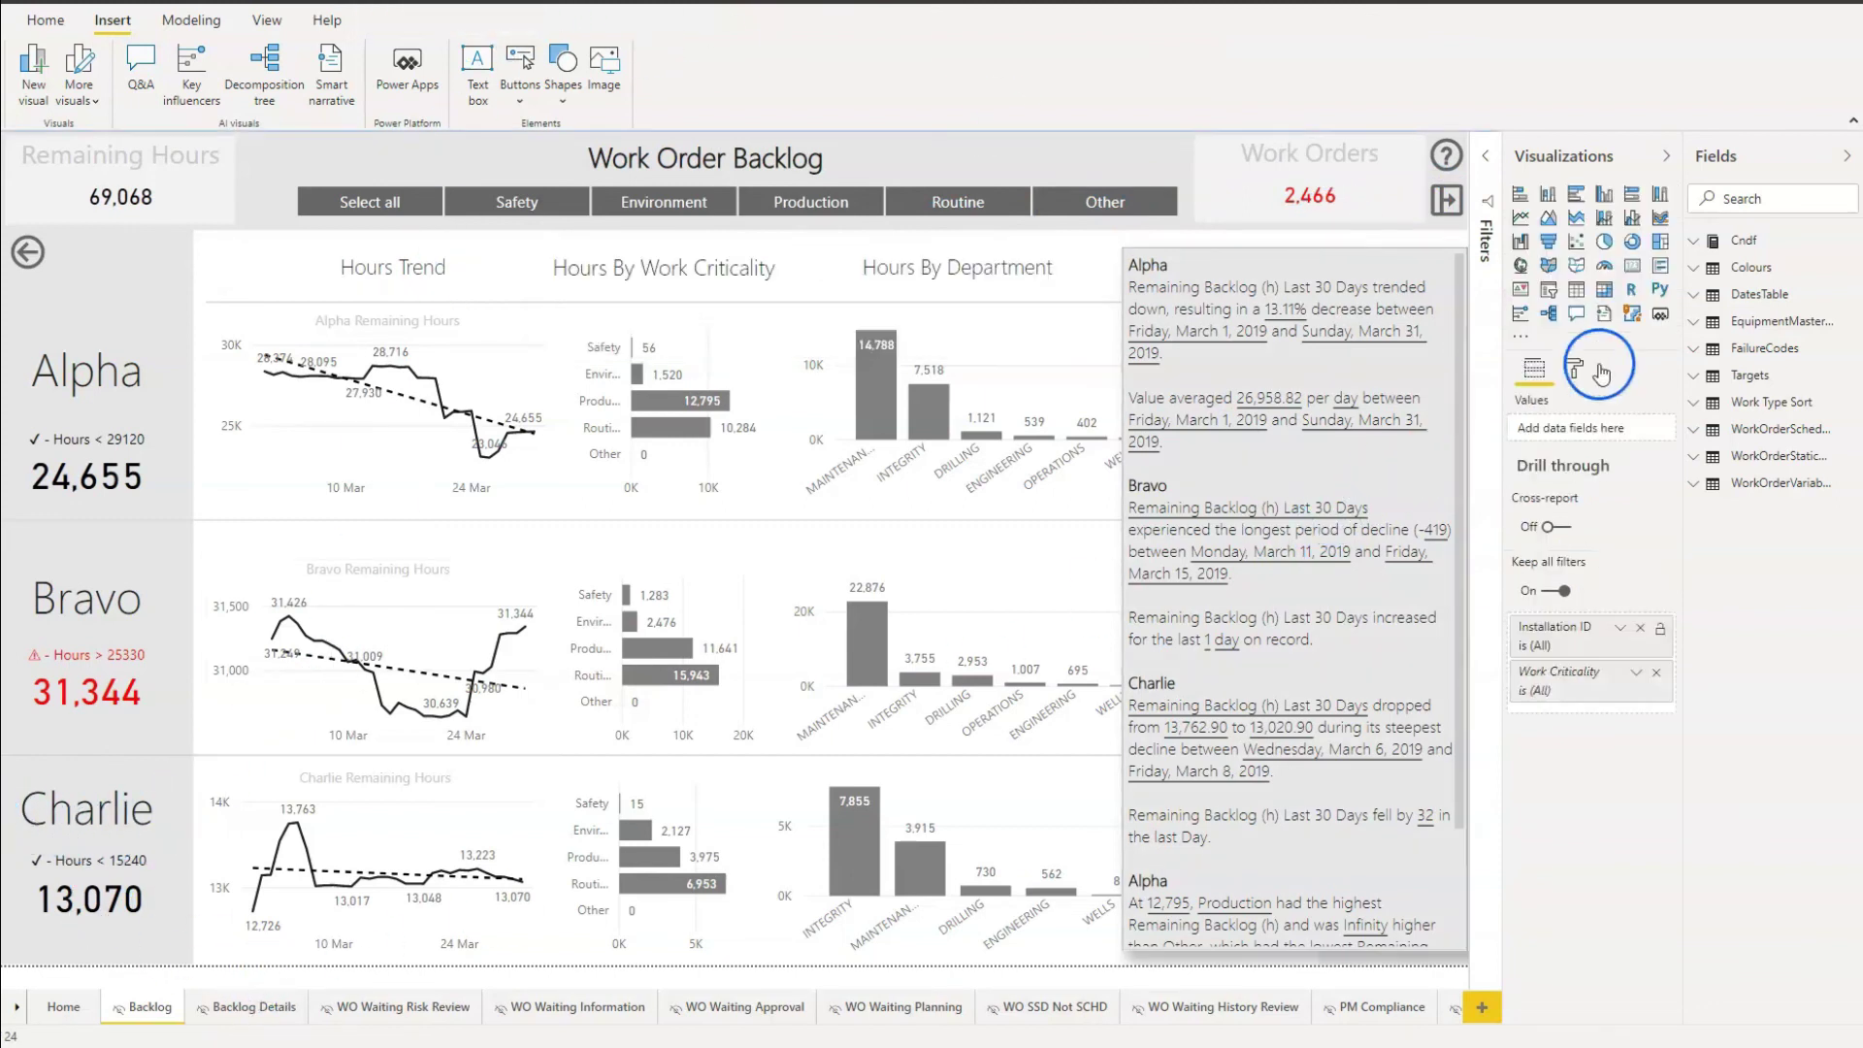
pyautogui.click(1446, 207)
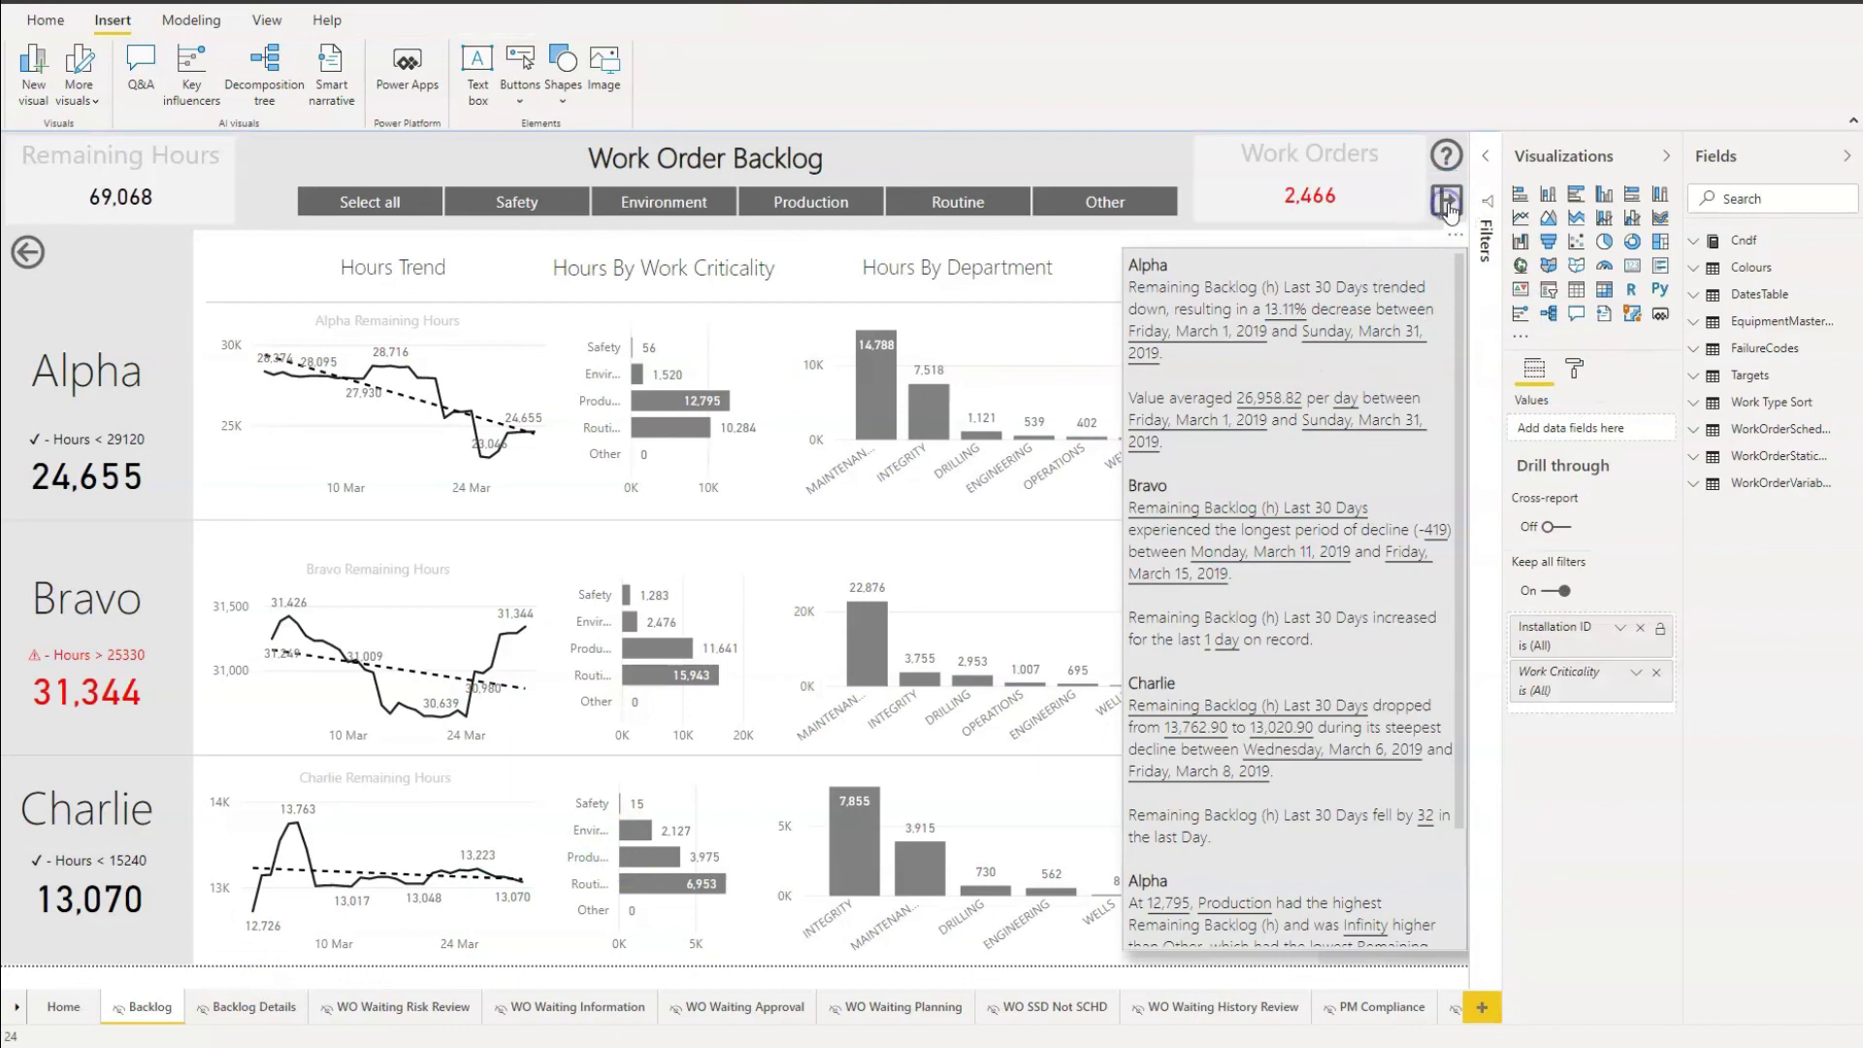
pyautogui.click(1447, 207)
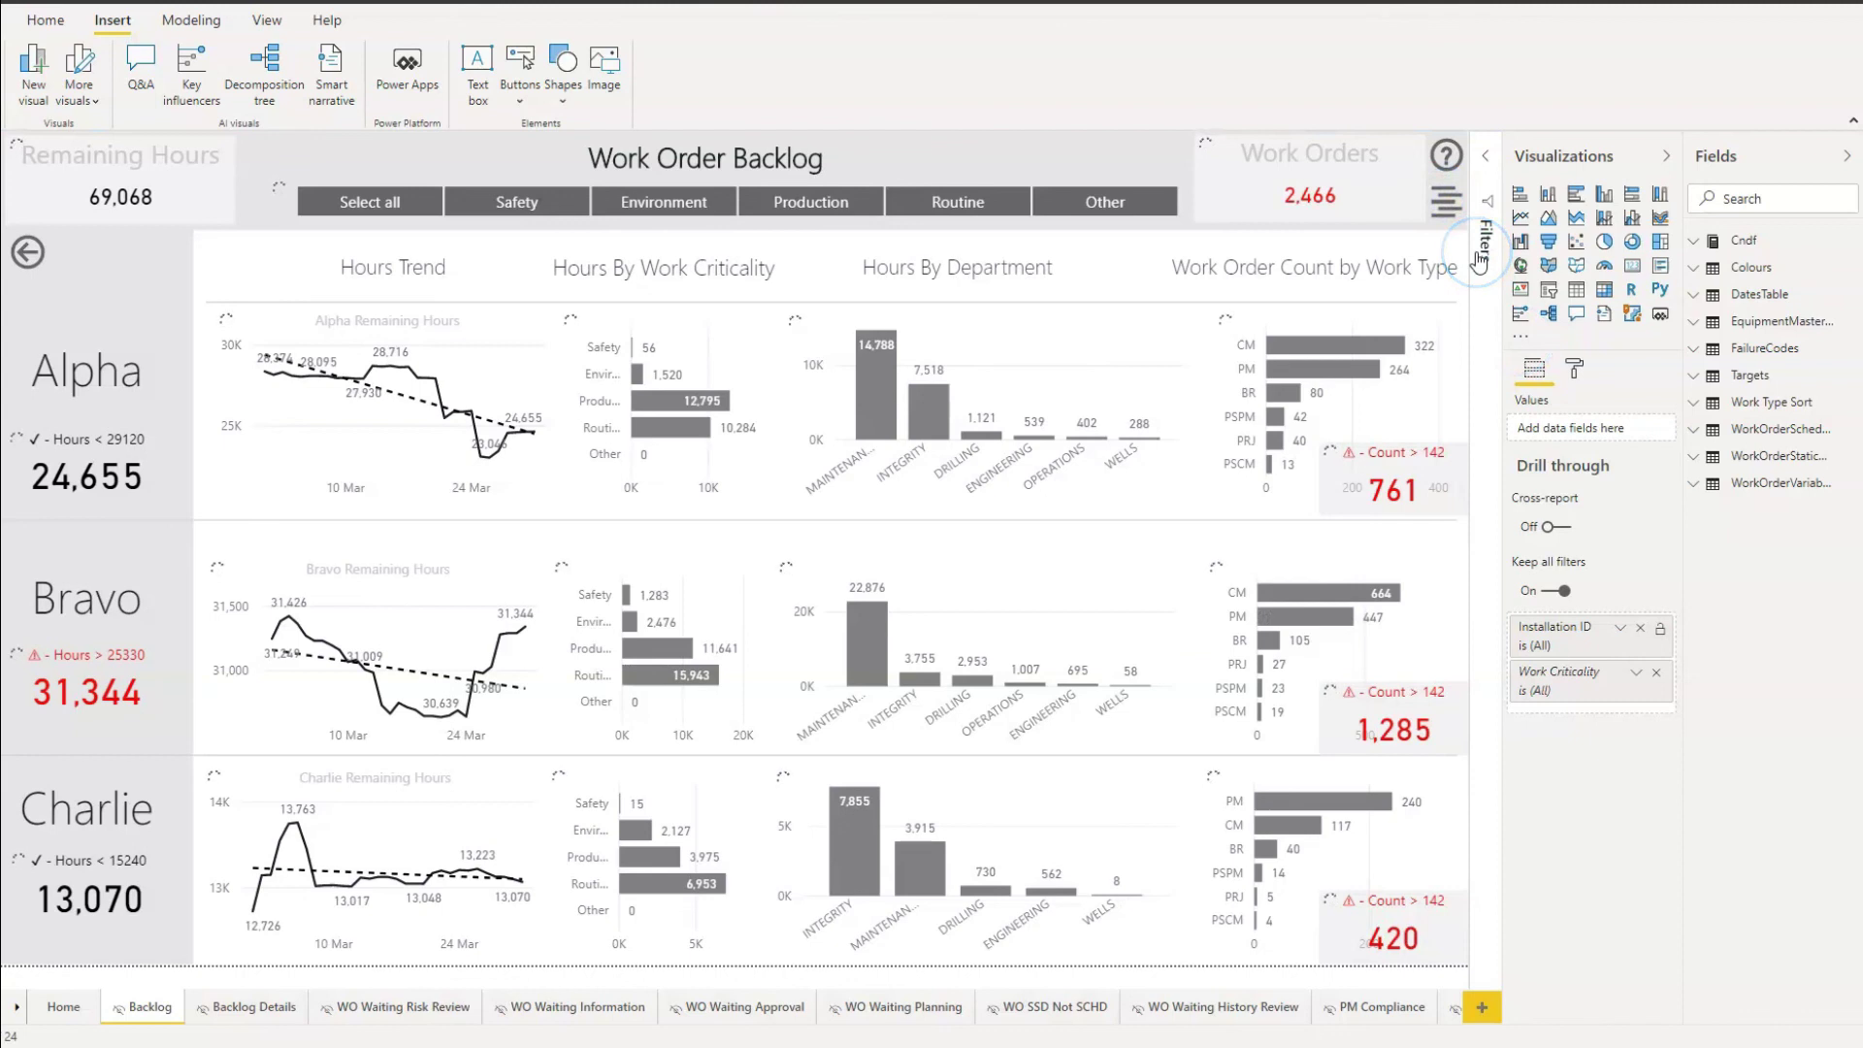